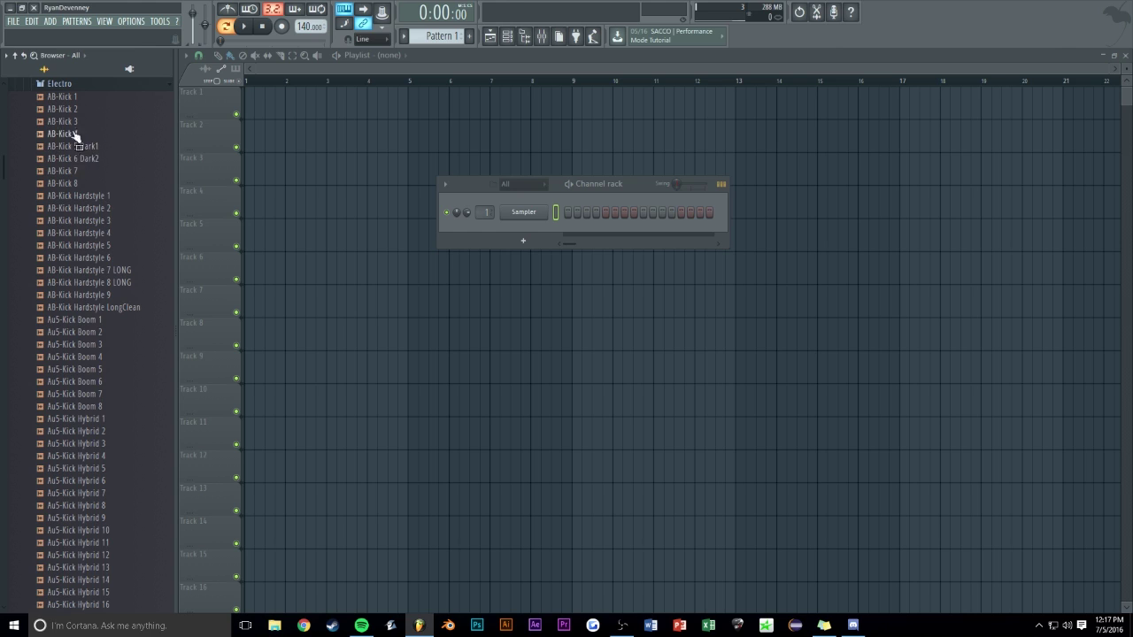
# Check the audio device settings, then close them
pyautogui.click(133, 21)
pyautogui.click(160, 61)
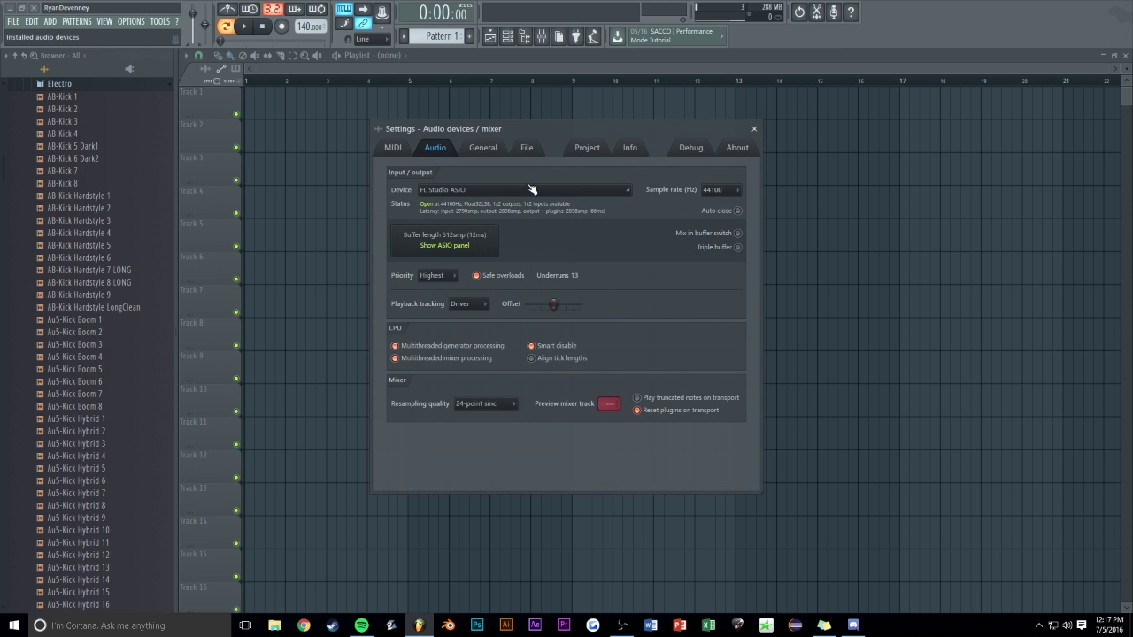
pyautogui.click(754, 129)
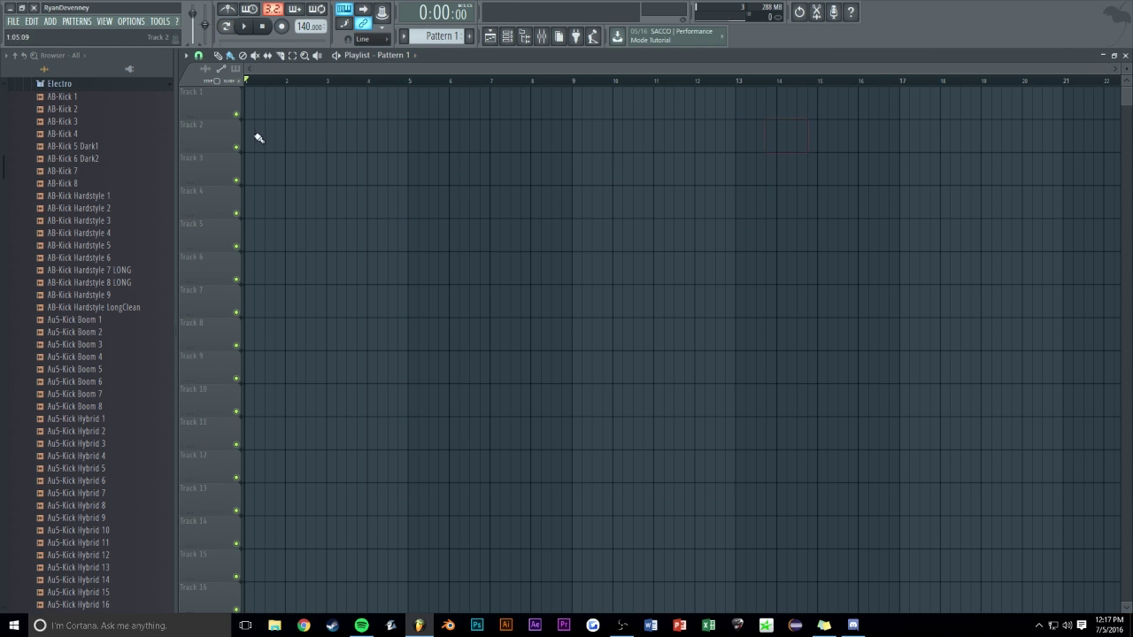
# Audition the Au5 kick samples and load Au5-Kick Hybrid 5 into the existing sampler channel
pyautogui.click(512, 35)
pyautogui.click(88, 382)
pyautogui.click(89, 431)
pyautogui.moveTo(89, 457); pyautogui.dragTo(523, 212)
pyautogui.click(83, 469)
# Collapse the Breaktweaker kick folders and expand the Splice sample packs under 2. Splice Sounds
pyautogui.scroll(5, 63, 314)
pyautogui.scroll(1, 63, 313)
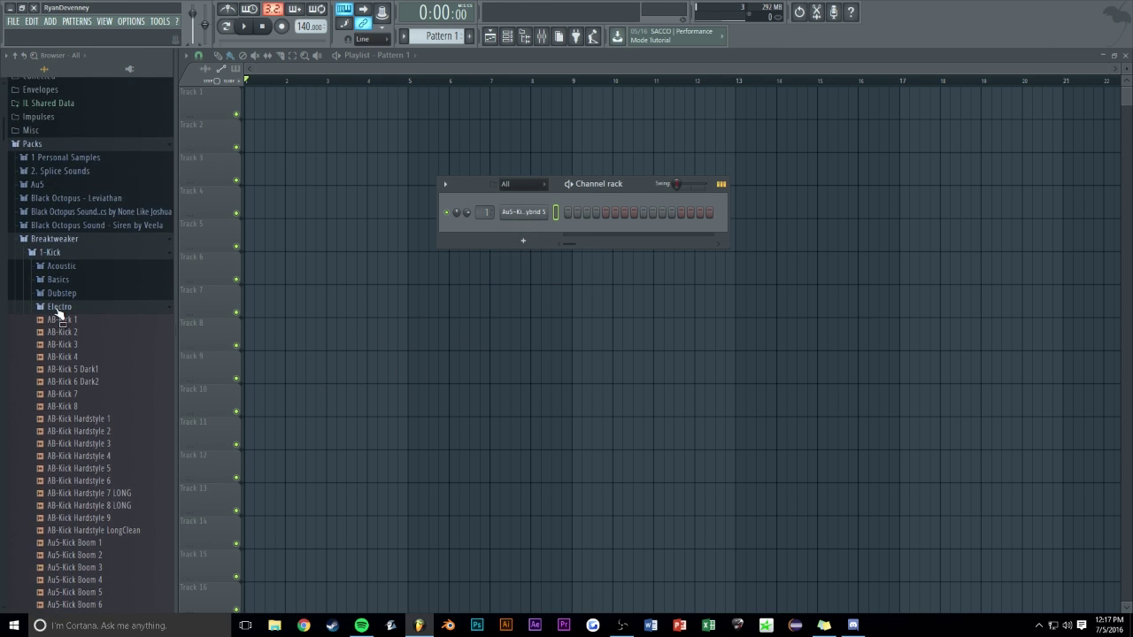
pyautogui.click(59, 307)
pyautogui.click(60, 238)
pyautogui.scroll(4, 62, 244)
pyautogui.click(68, 244)
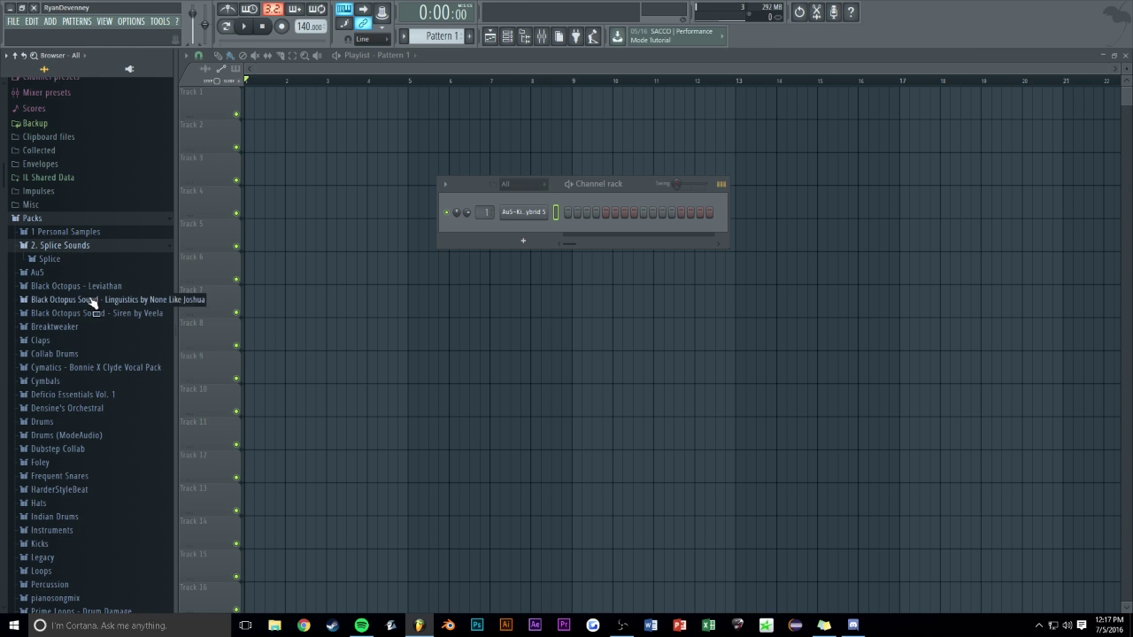
pyautogui.click(51, 258)
pyautogui.click(58, 271)
pyautogui.click(74, 288)
pyautogui.scroll(-12, 107, 358)
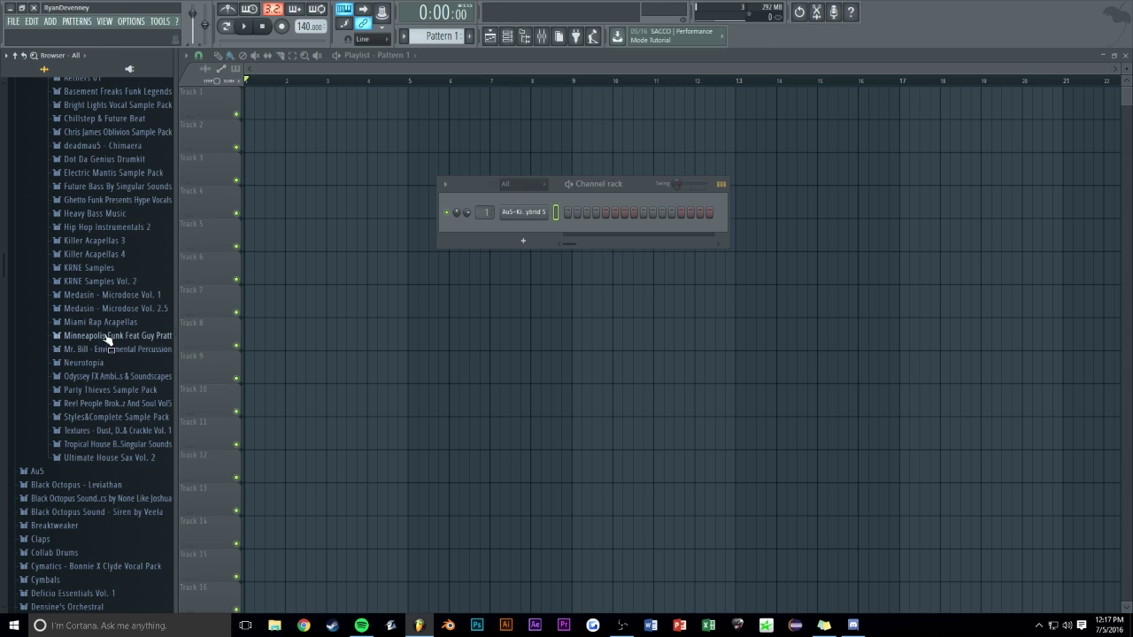
# Add MM_-_BLEEP_SNARE from the Claps___Snares folder of Medasin - Microdose Vol. 1 as a new channel
pyautogui.click(134, 297)
pyautogui.click(134, 309)
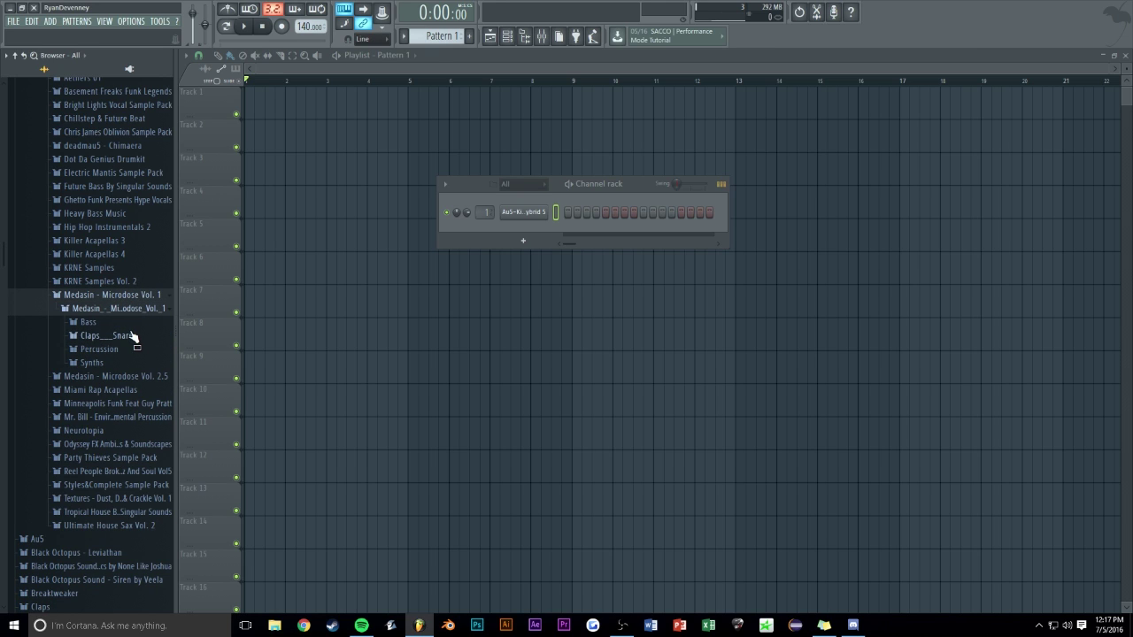
pyautogui.click(122, 337)
pyautogui.click(139, 349)
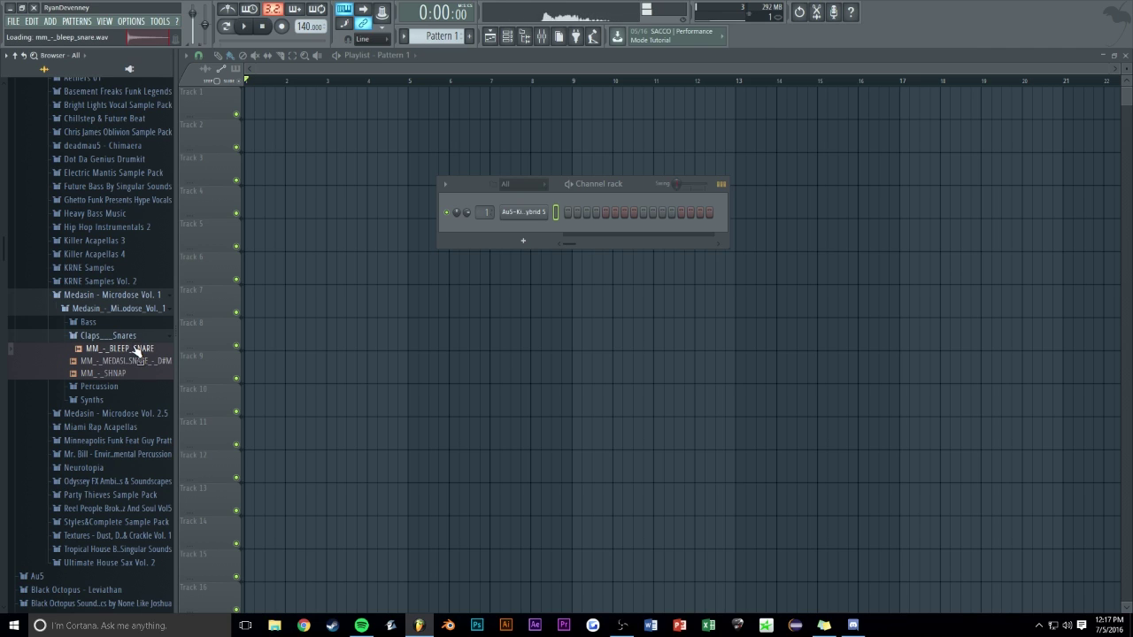
pyautogui.moveTo(121, 354); pyautogui.dragTo(528, 223)
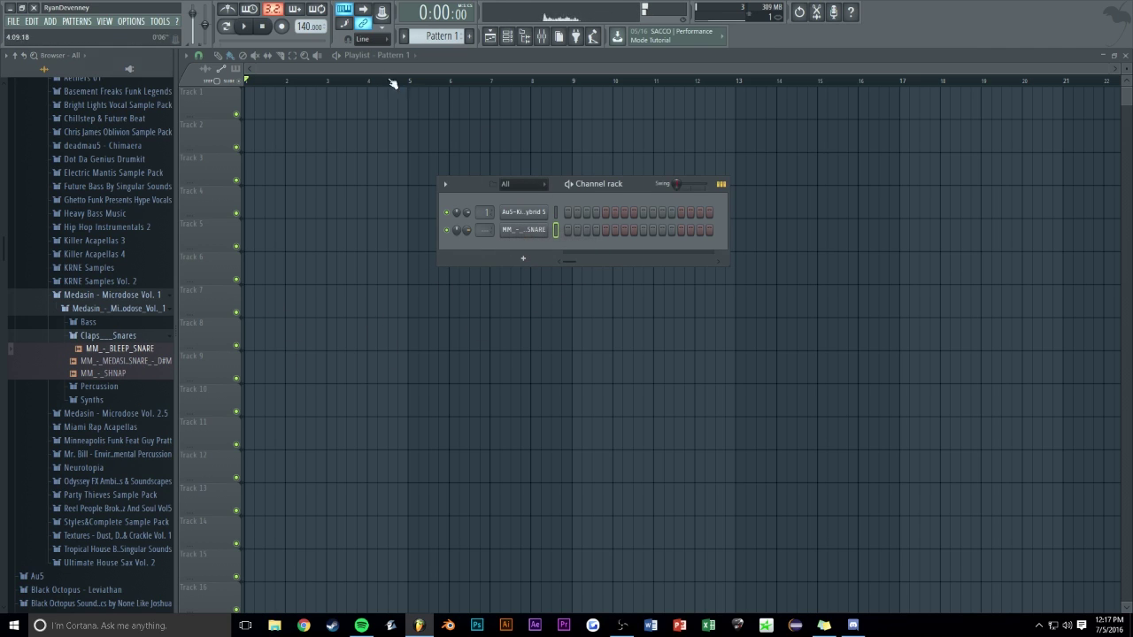
# Set the project tempo to 150 BPM without restretching the channels
pyautogui.moveTo(309, 26); pyautogui.dragTo(309, 24)
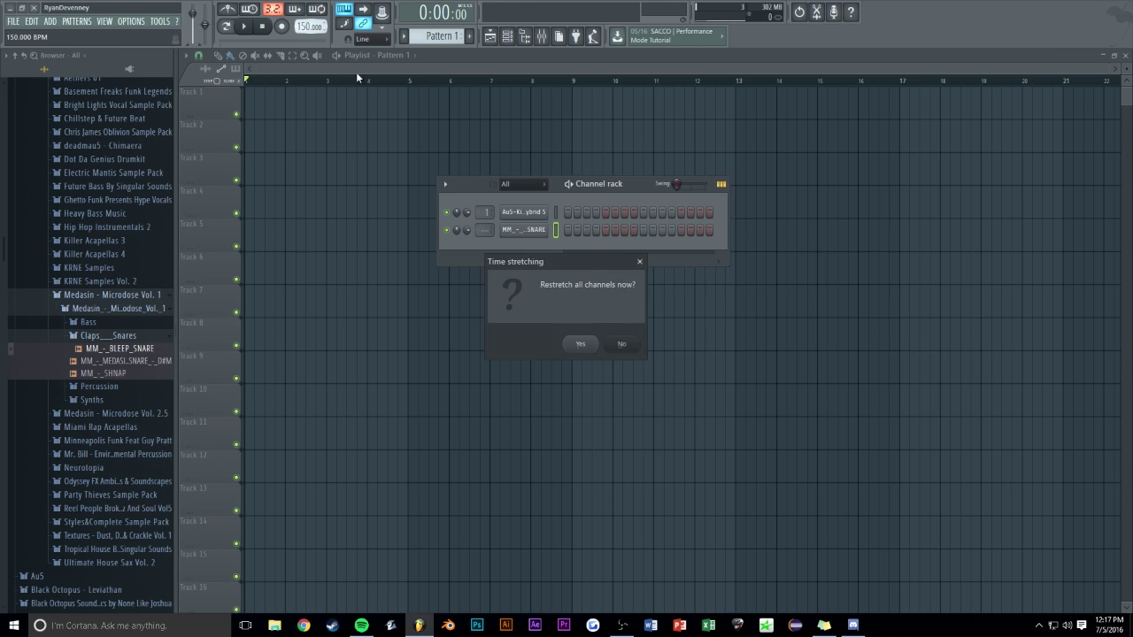
pyautogui.hotkey('alt', 'Tab')
pyautogui.hotkey('alt', 'Tab')
pyautogui.click(619, 345)
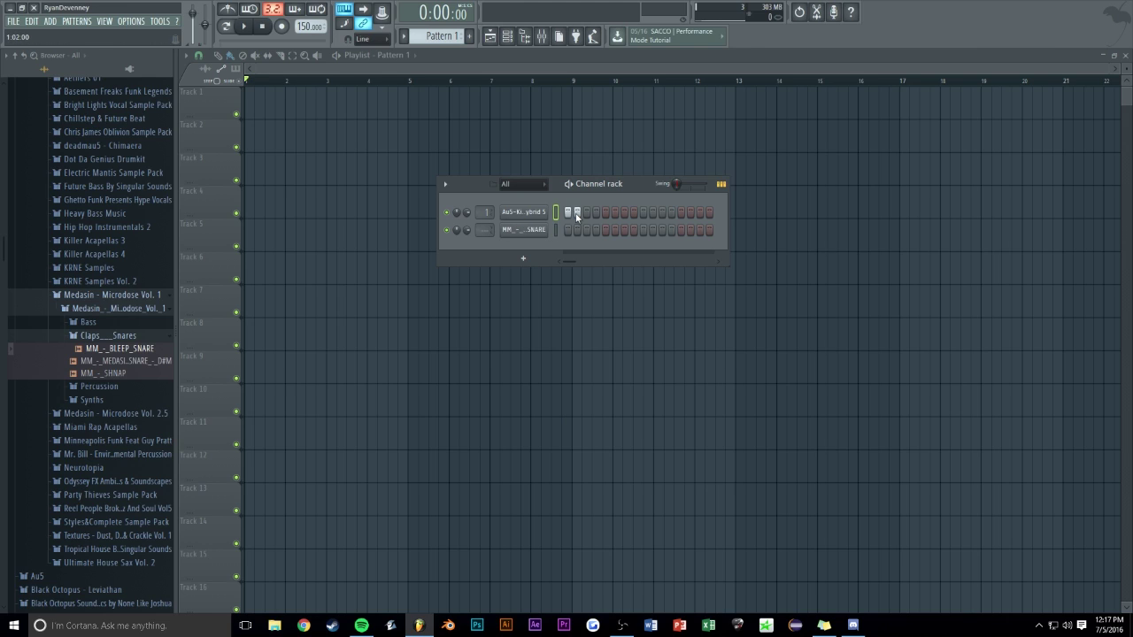
# Place the kick on step 1 and the snare on step 9, and play the pattern
pyautogui.press('space')
pyautogui.moveTo(651, 196); pyautogui.dragTo(527, 165)
pyautogui.press('space')
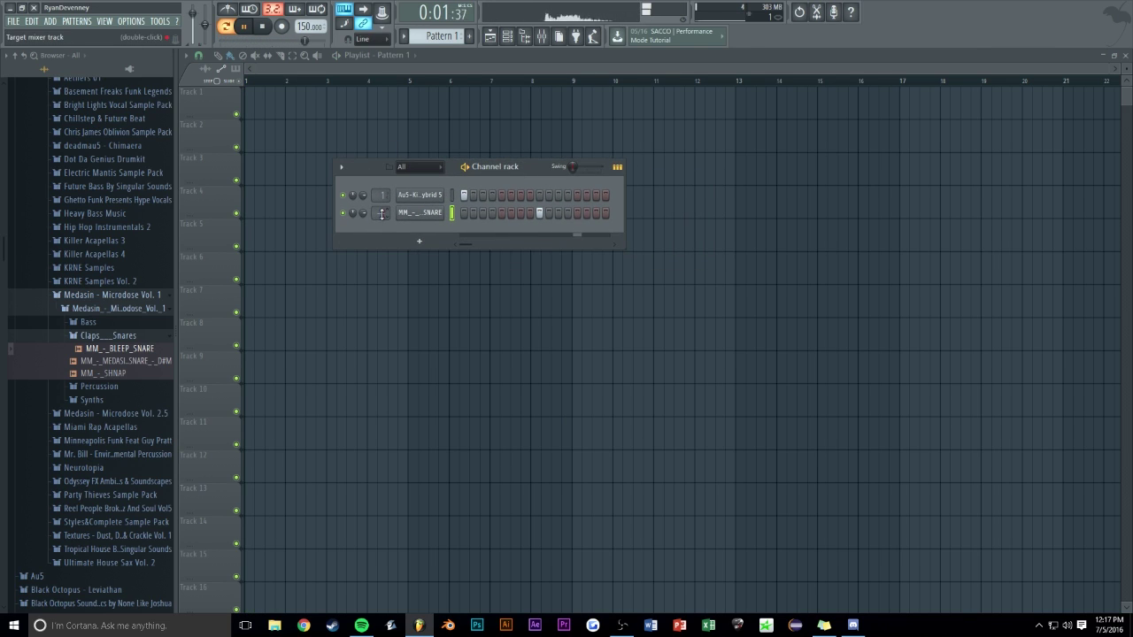
# Route the snare channel to mixer track 3 and turn off its loop points
pyautogui.click(419, 216)
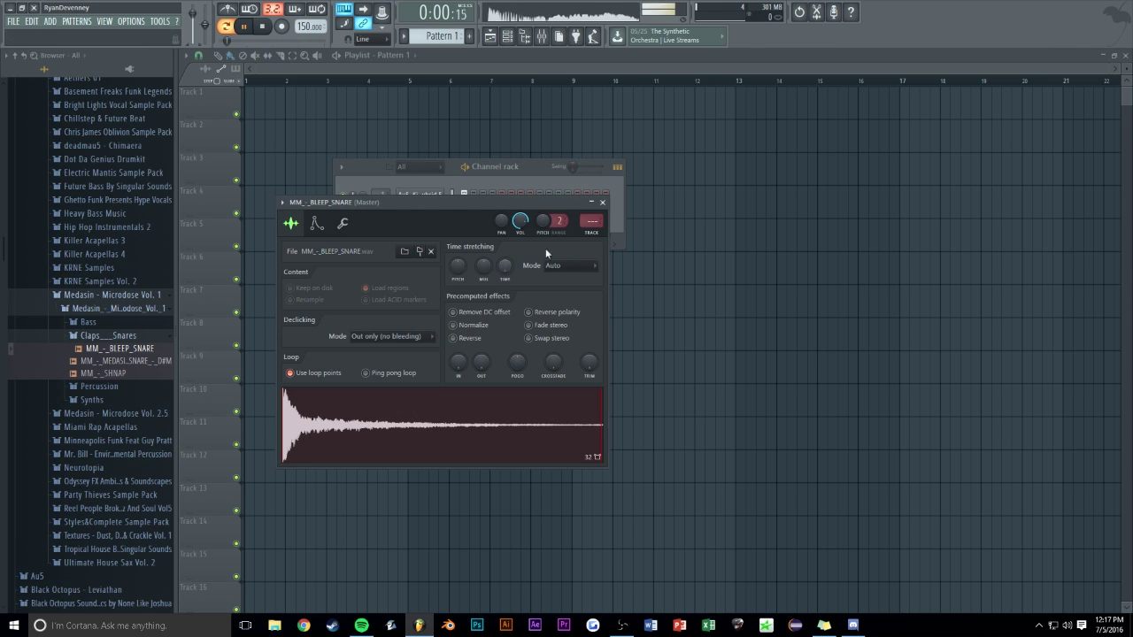
pyautogui.click(602, 202)
pyautogui.moveTo(534, 171); pyautogui.dragTo(578, 163)
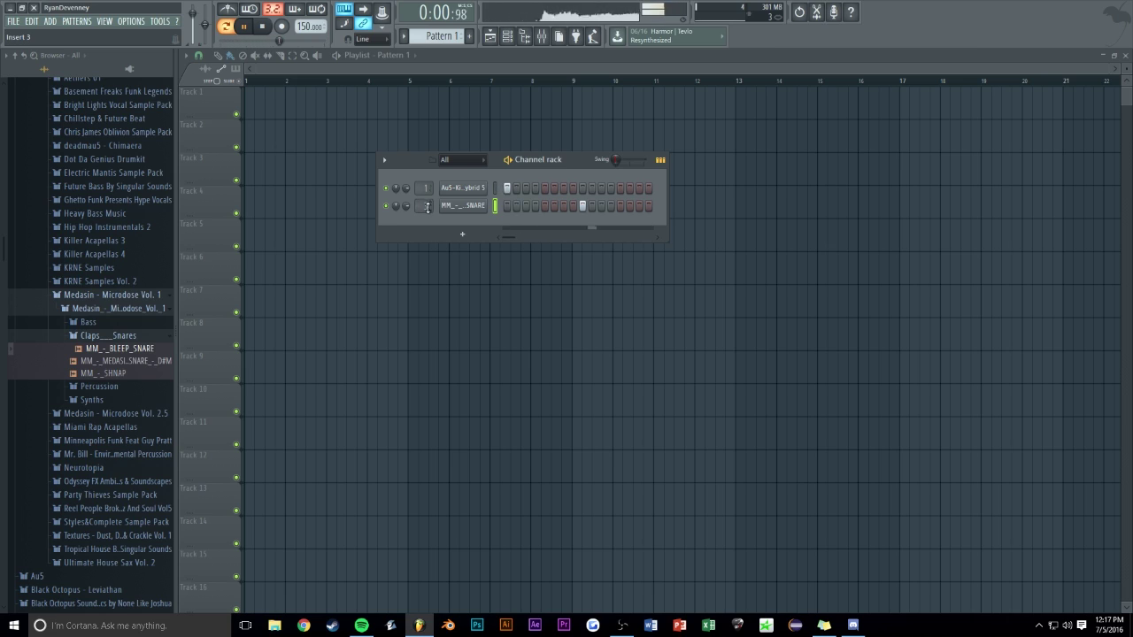
pyautogui.press('space')
pyautogui.click(462, 206)
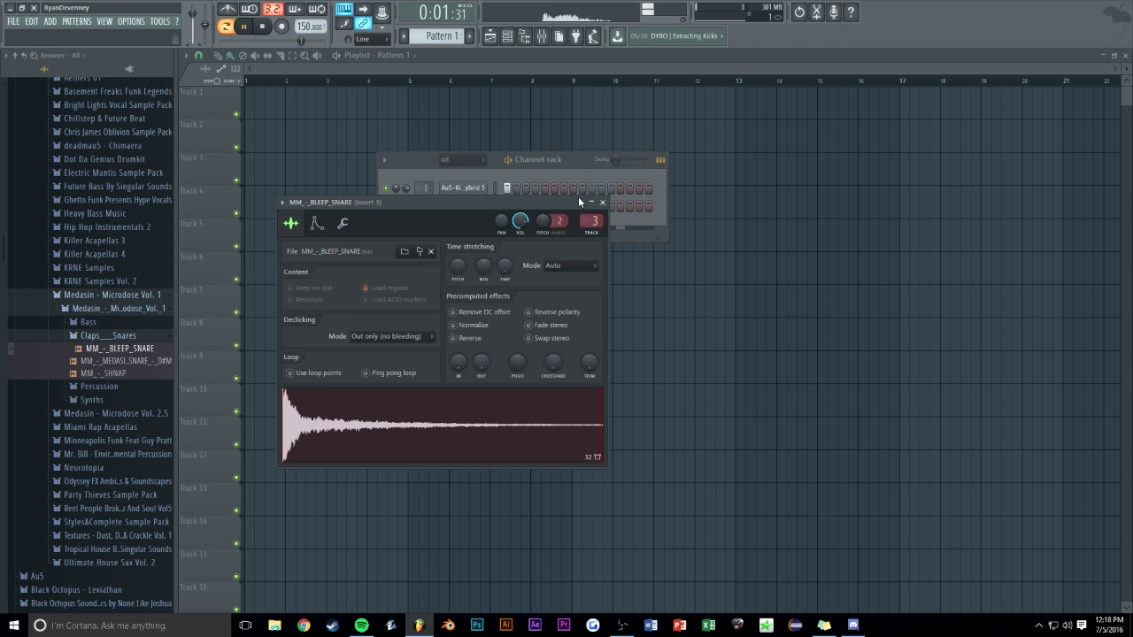
pyautogui.click(602, 202)
pyautogui.moveTo(572, 162); pyautogui.dragTo(603, 139)
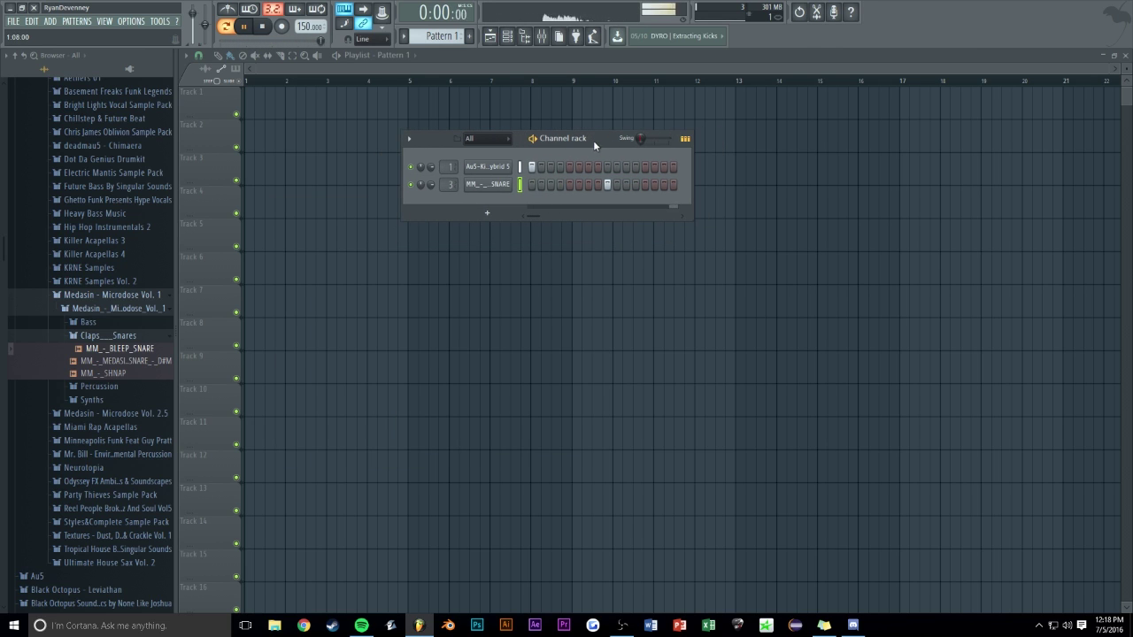
# Add ValhallaRoom to the snare's mixer track with the high cut at 15000 Hz and the mix at about 21.7%
pyautogui.click(541, 35)
pyautogui.click(1000, 266)
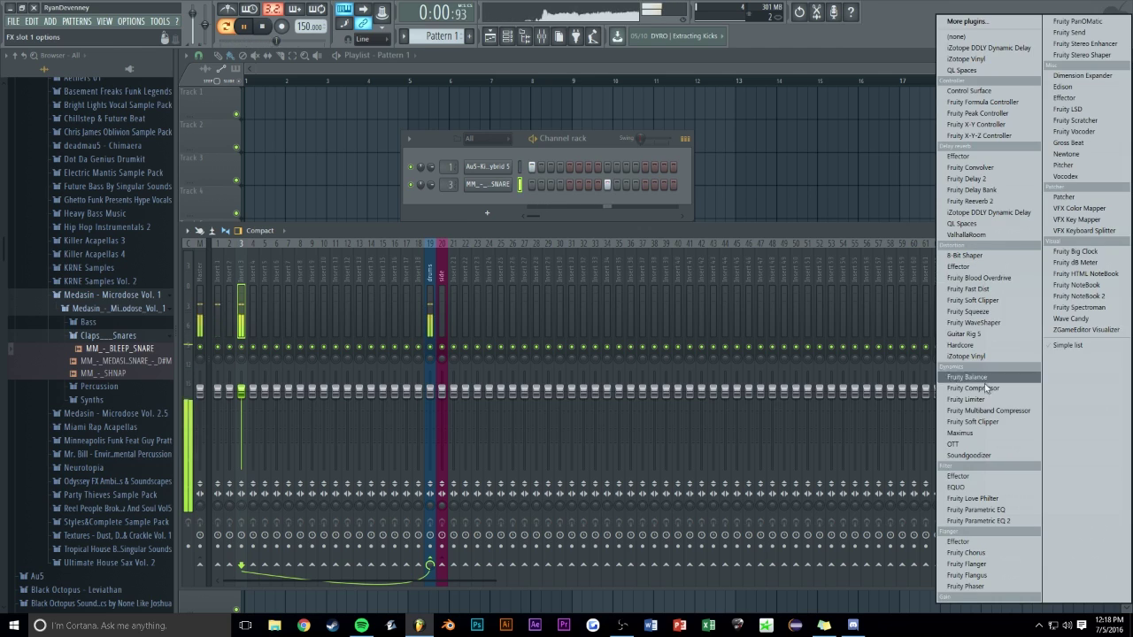
pyautogui.click(982, 236)
pyautogui.moveTo(212, 212); pyautogui.dragTo(214, 320)
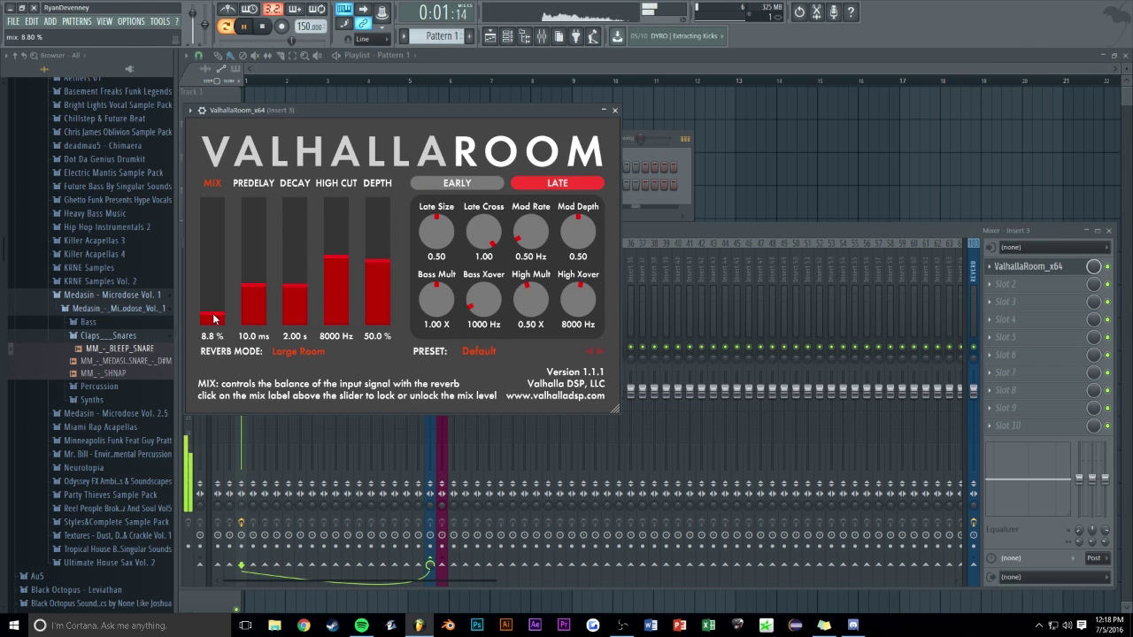
pyautogui.moveTo(331, 260); pyautogui.dragTo(328, 253)
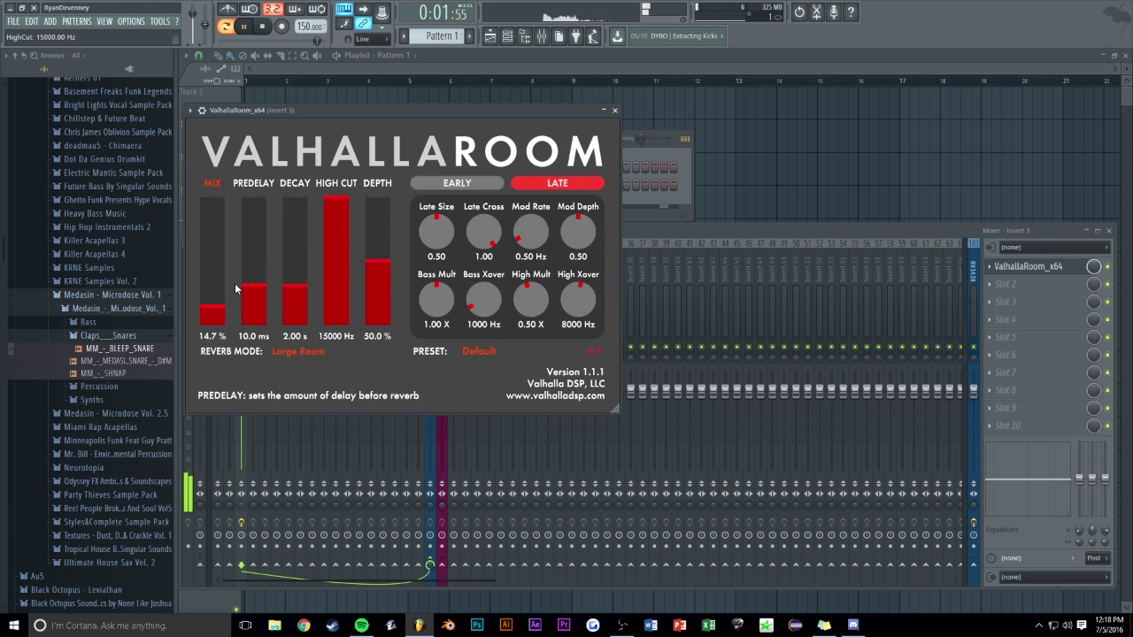
pyautogui.moveTo(213, 310); pyautogui.dragTo(214, 305)
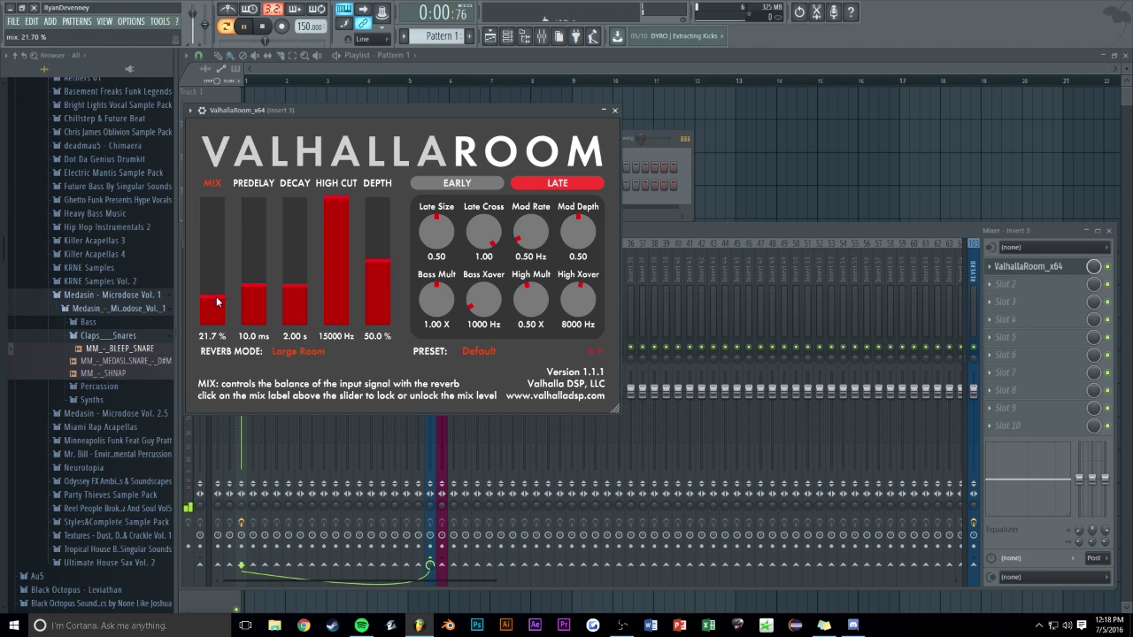
pyautogui.click(615, 110)
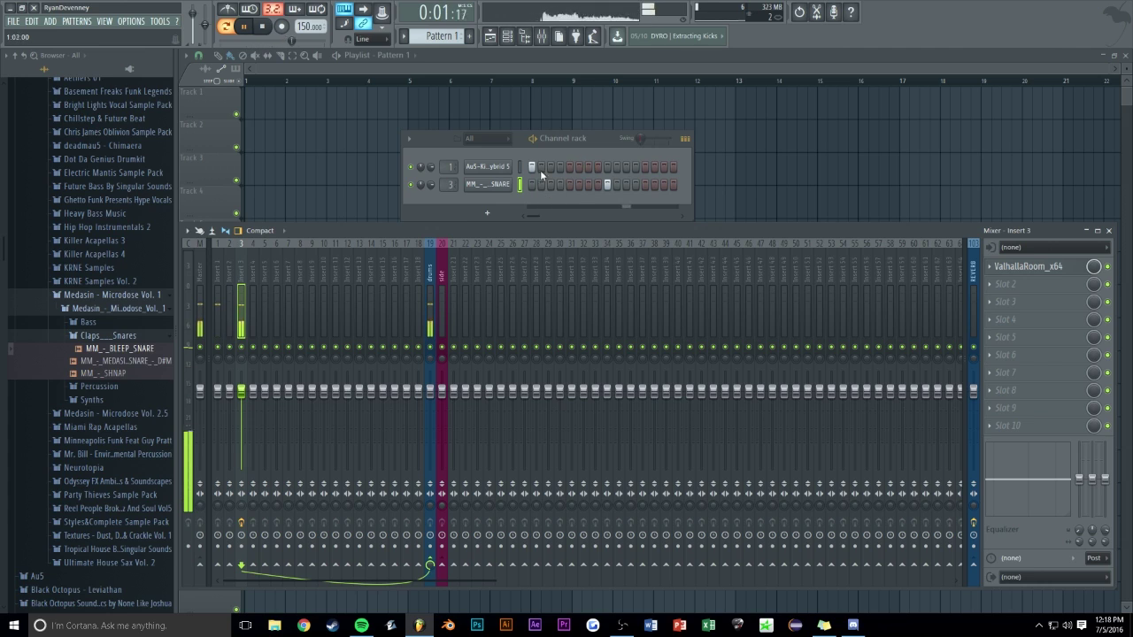
# Clone the kick channel and place the clone's hits on steps 1 and 9
pyautogui.rightClick(490, 167)
pyautogui.click(533, 268)
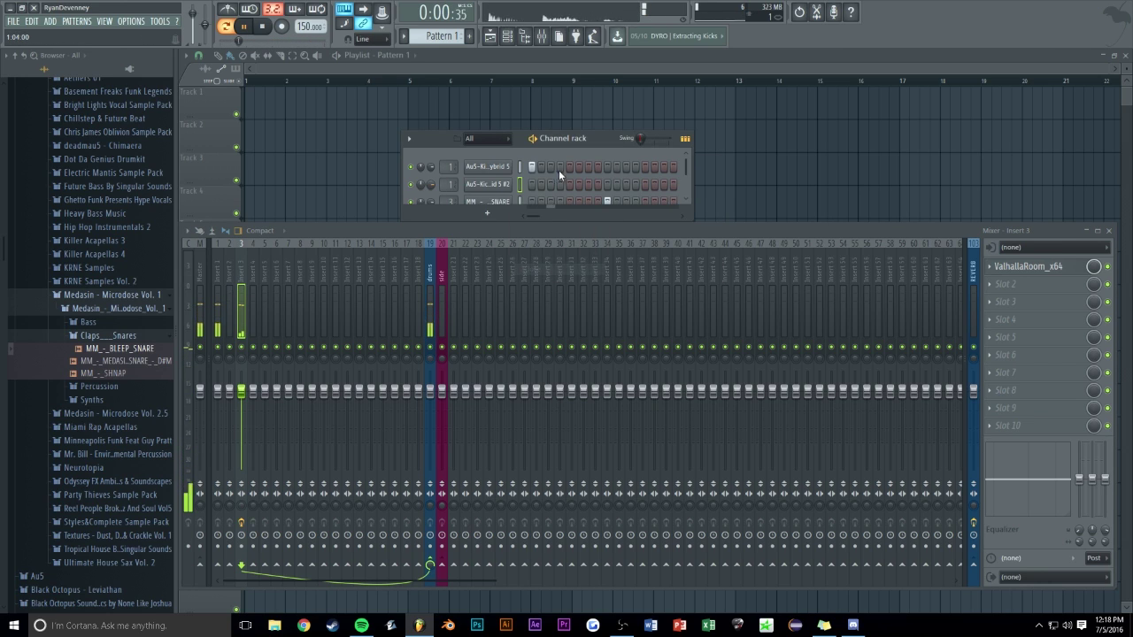
pyautogui.click(604, 184)
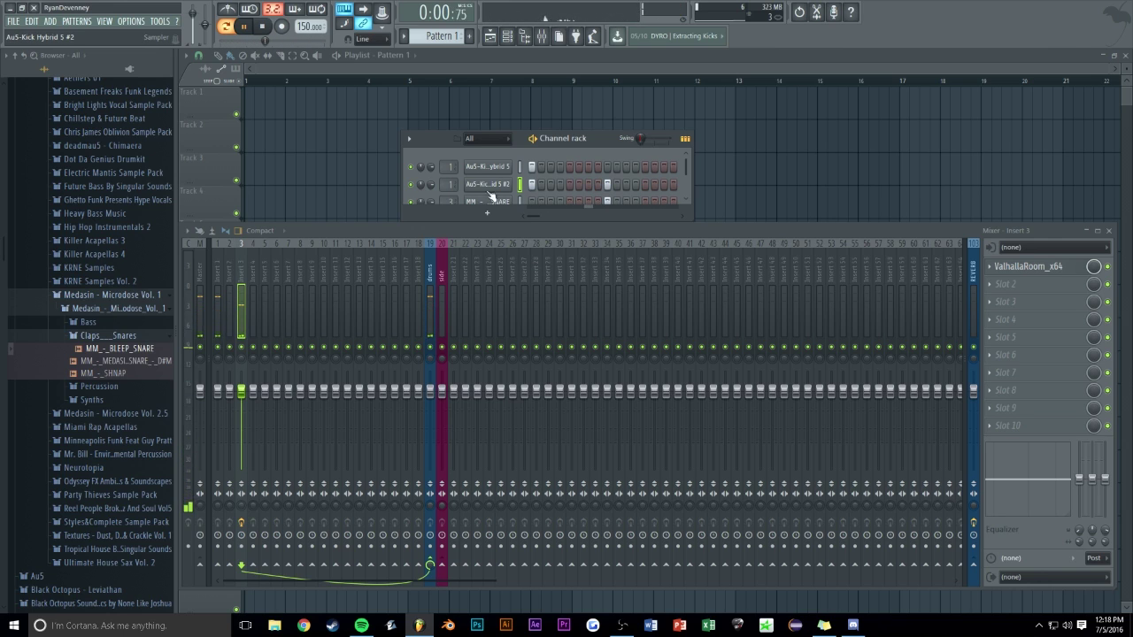
# Route the cloned kick to mixer track 2 and name that track "side"
pyautogui.click(227, 280)
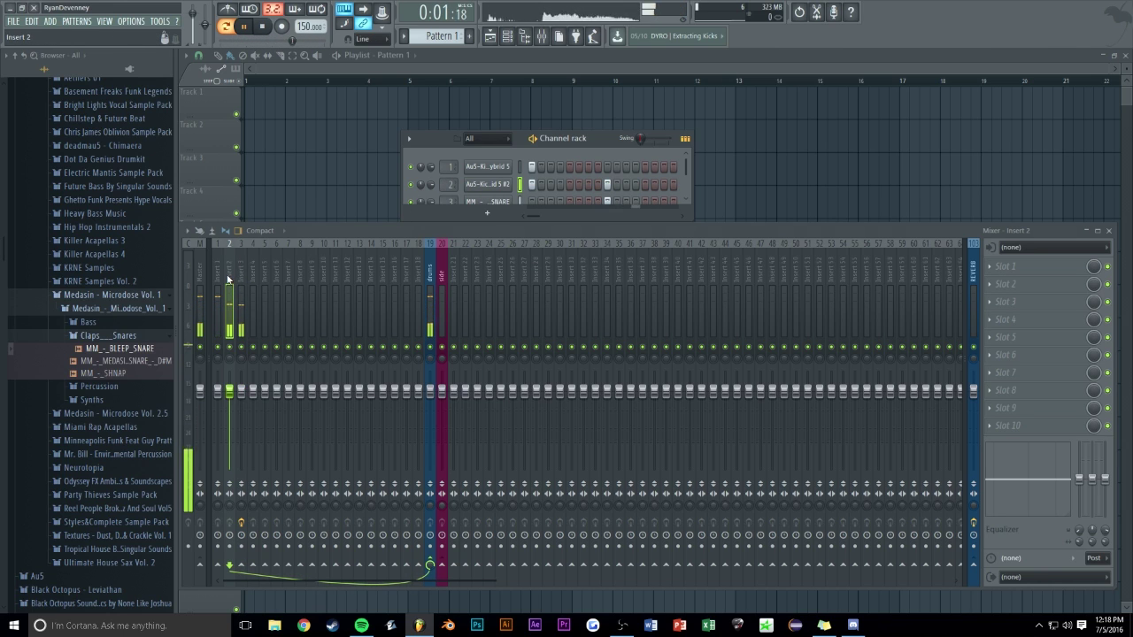
pyautogui.doubleClick(227, 280)
pyautogui.write('side')
pyautogui.press('Return')
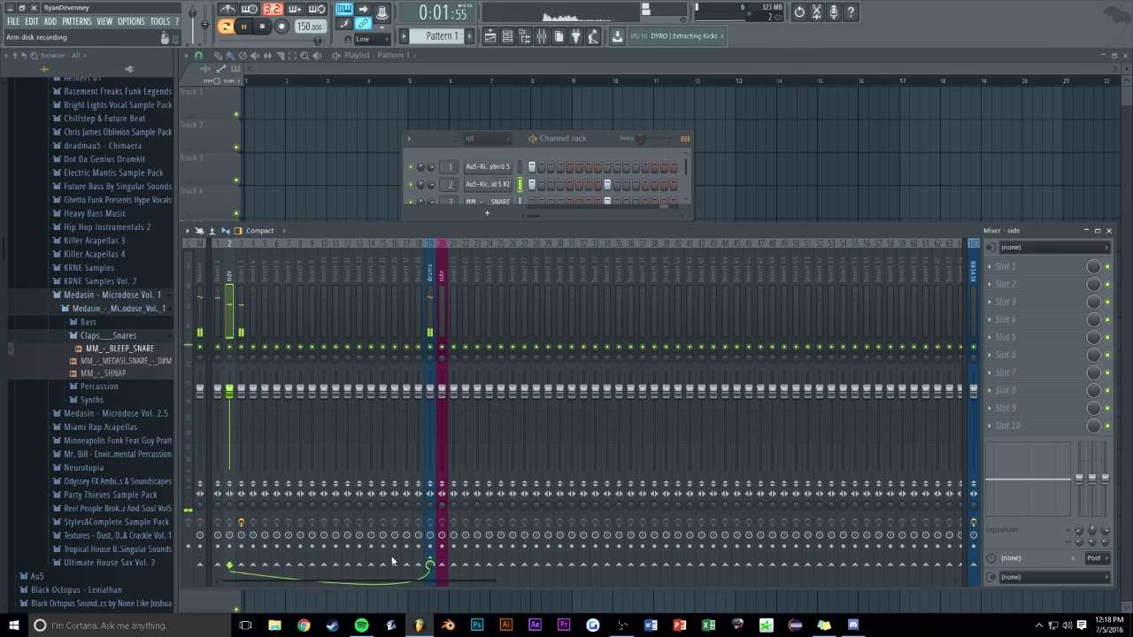
# Sidechain mixer track 2 to the magenta side track only and rename track 2 to "SIDECHAIN"
pyautogui.rightClick(442, 563)
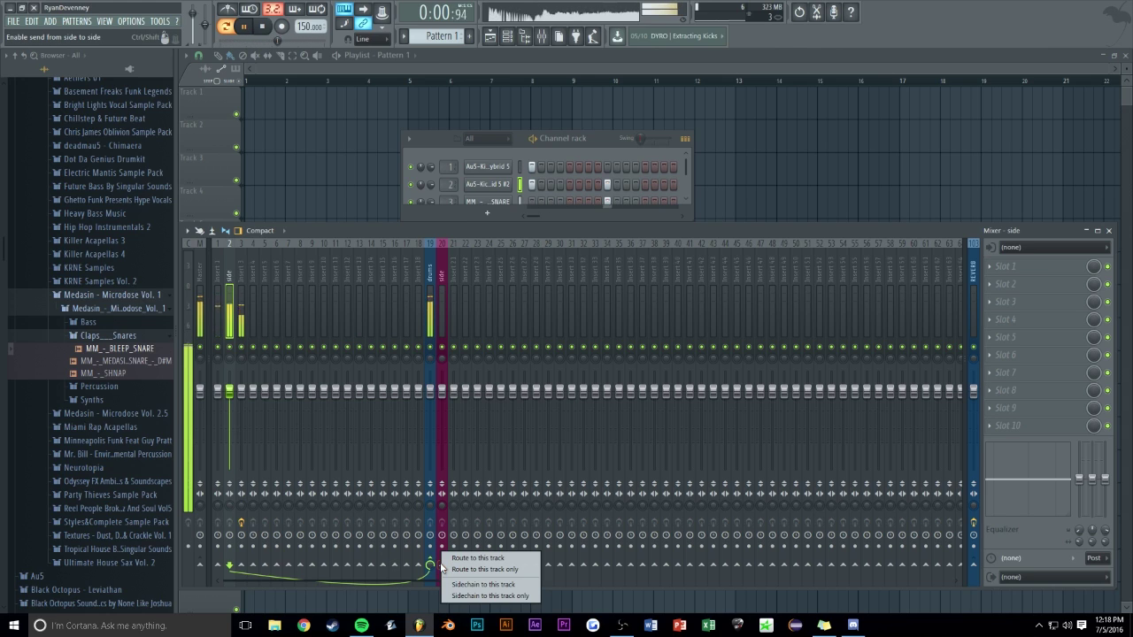
pyautogui.click(482, 584)
pyautogui.doubleClick(225, 262)
pyautogui.write('SIDECHAIN')
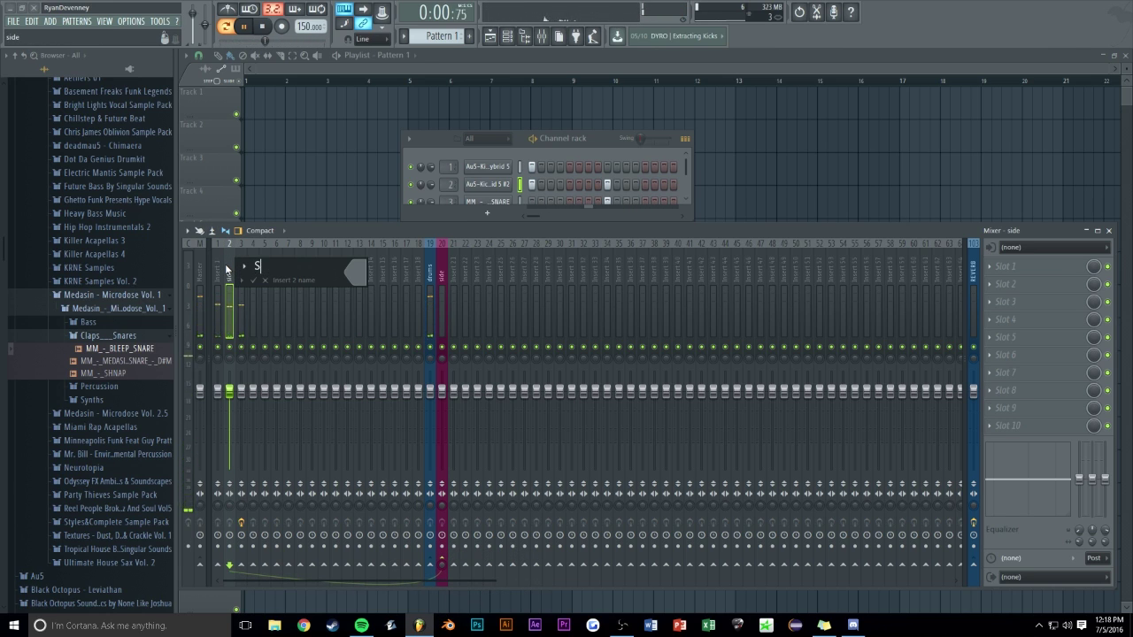
pyautogui.press('Return')
# Add Fruity Parametric EQ 2 to the kick's mixer track, slightly boosting the lows and cutting band 4 by about 4.8 dB near 785 Hz
pyautogui.moveTo(280, 230); pyautogui.dragTo(324, 176)
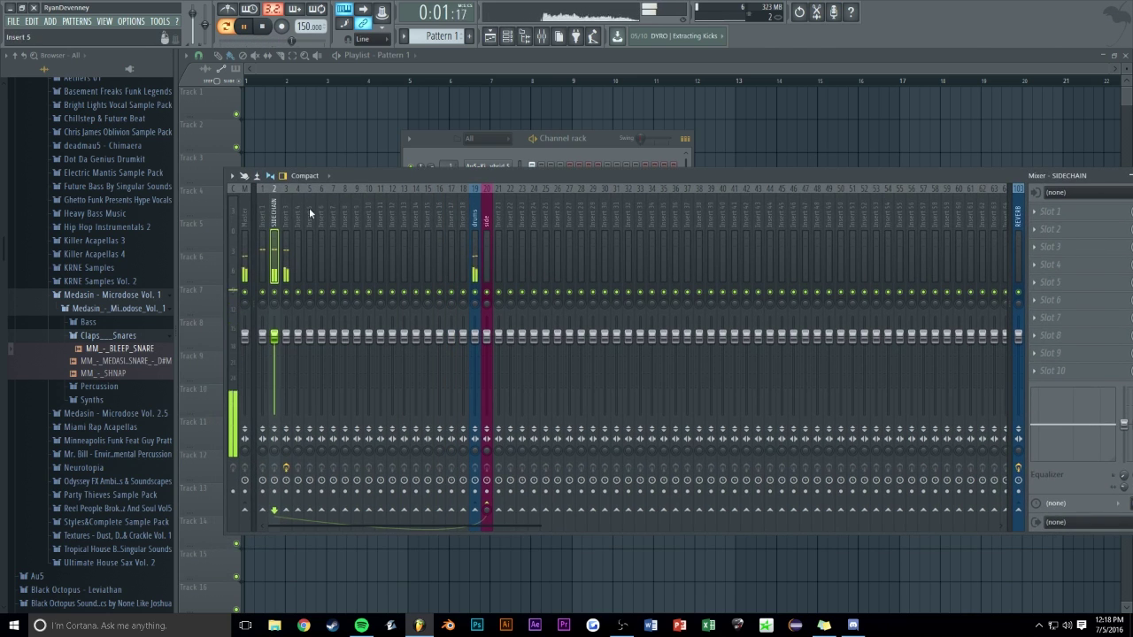
pyautogui.click(1049, 211)
pyautogui.click(971, 521)
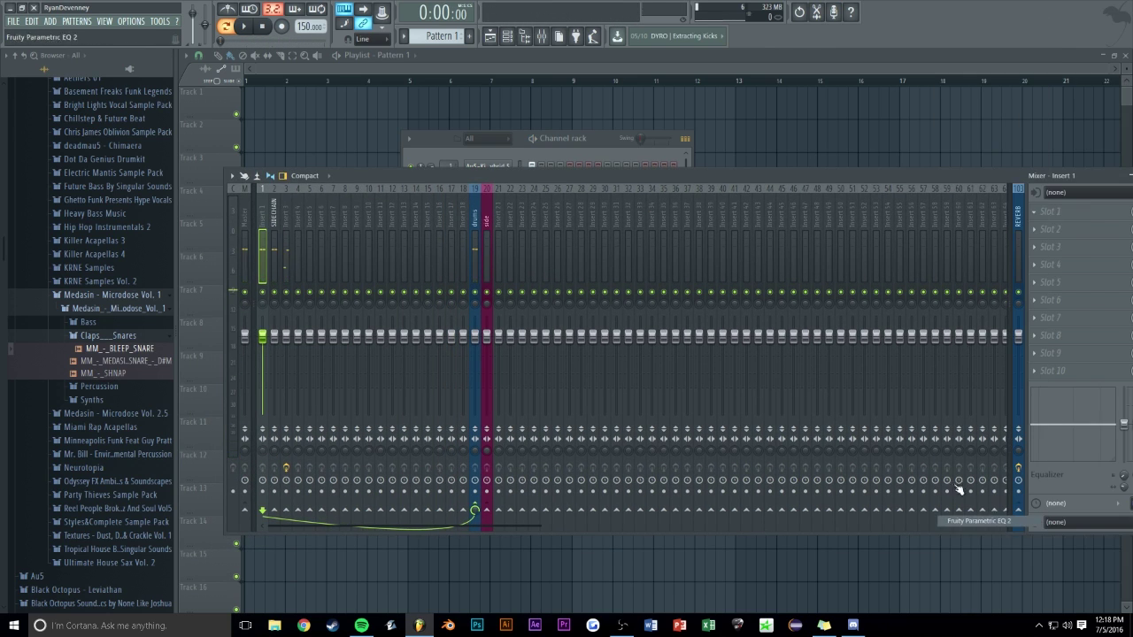
pyautogui.moveTo(316, 267); pyautogui.dragTo(316, 259)
pyautogui.press('space')
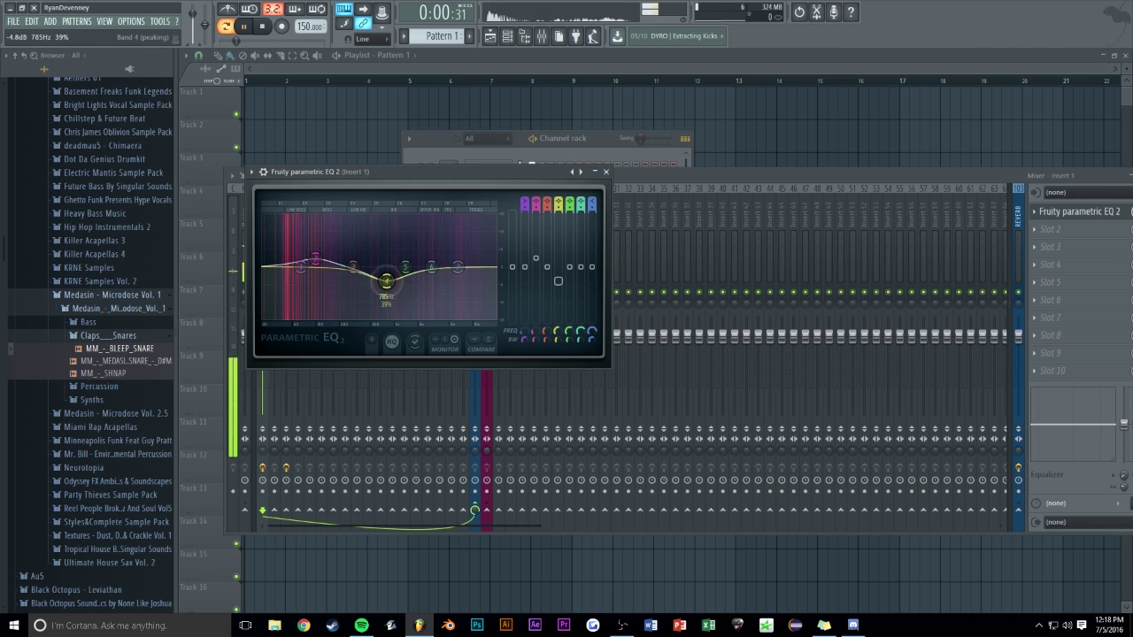
pyautogui.moveTo(432, 266)
pyautogui.mouseDown()
pyautogui.moveTo(386, 280)
pyautogui.moveTo(450, 253)
pyautogui.moveTo(442, 265)
pyautogui.mouseUp()
pyautogui.click(605, 172)
# Add Maximus to the kick's mixer track and place it ahead of the parametric EQ
pyautogui.moveTo(549, 175); pyautogui.dragTo(539, 167)
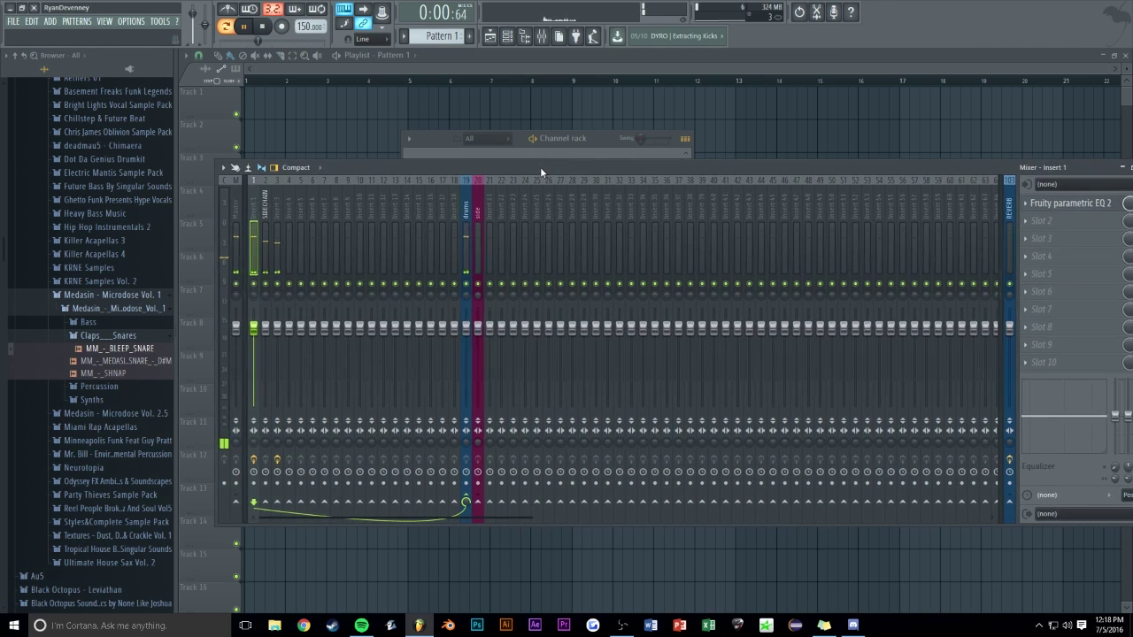
pyautogui.click(1033, 220)
pyautogui.click(1001, 439)
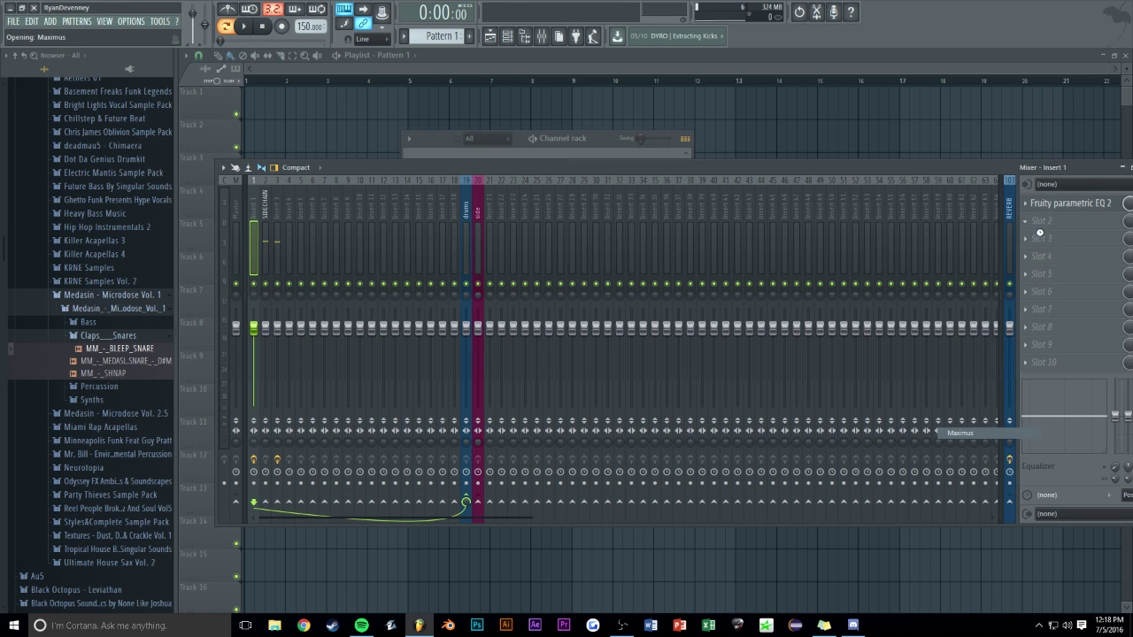
pyautogui.moveTo(1057, 207); pyautogui.dragTo(1055, 223)
pyautogui.press('space')
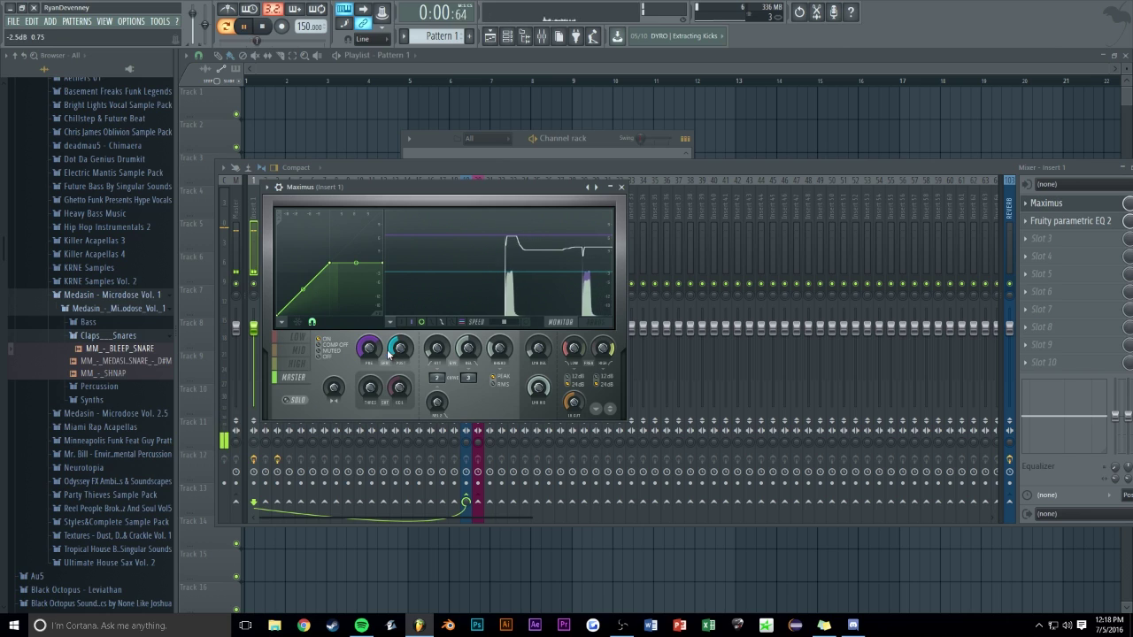
pyautogui.click(621, 186)
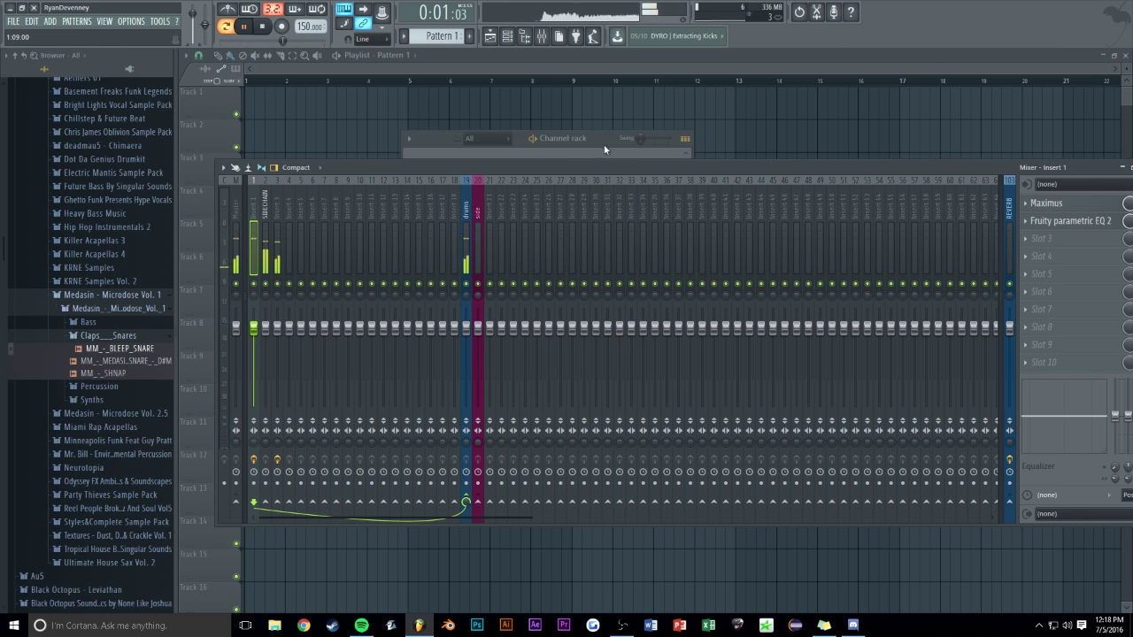
# Enlarge the channel rack to show all three channels and name mixer track 3 "snare"
pyautogui.press('F6')
pyautogui.moveTo(590, 203); pyautogui.dragTo(590, 240)
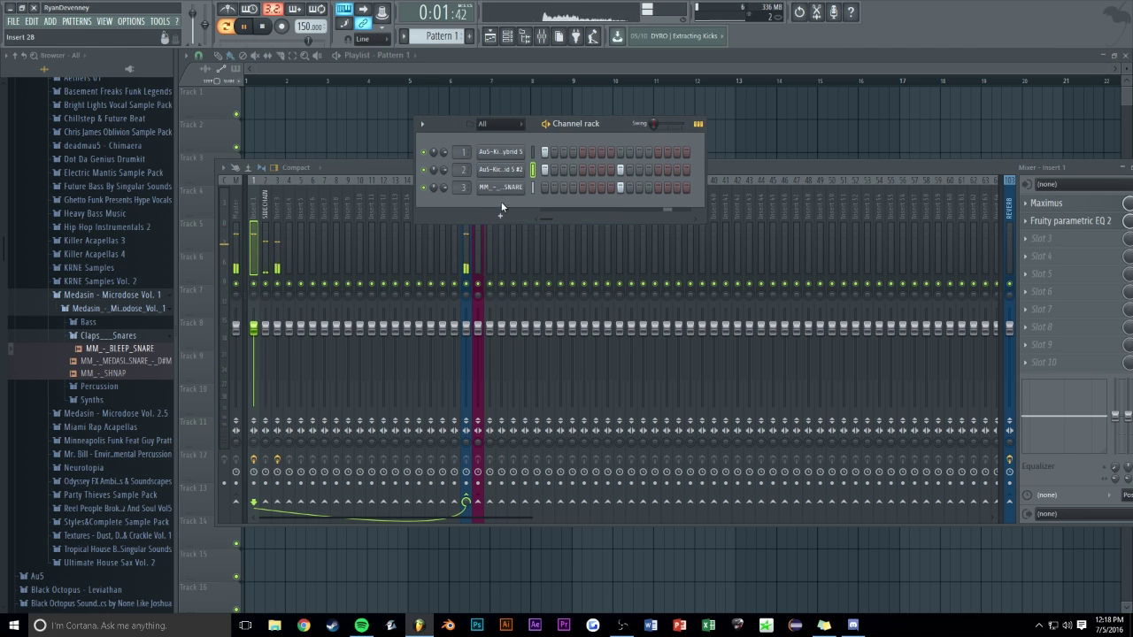
pyautogui.doubleClick(281, 209)
pyautogui.write('snare')
pyautogui.press('Return')
pyautogui.press('space')
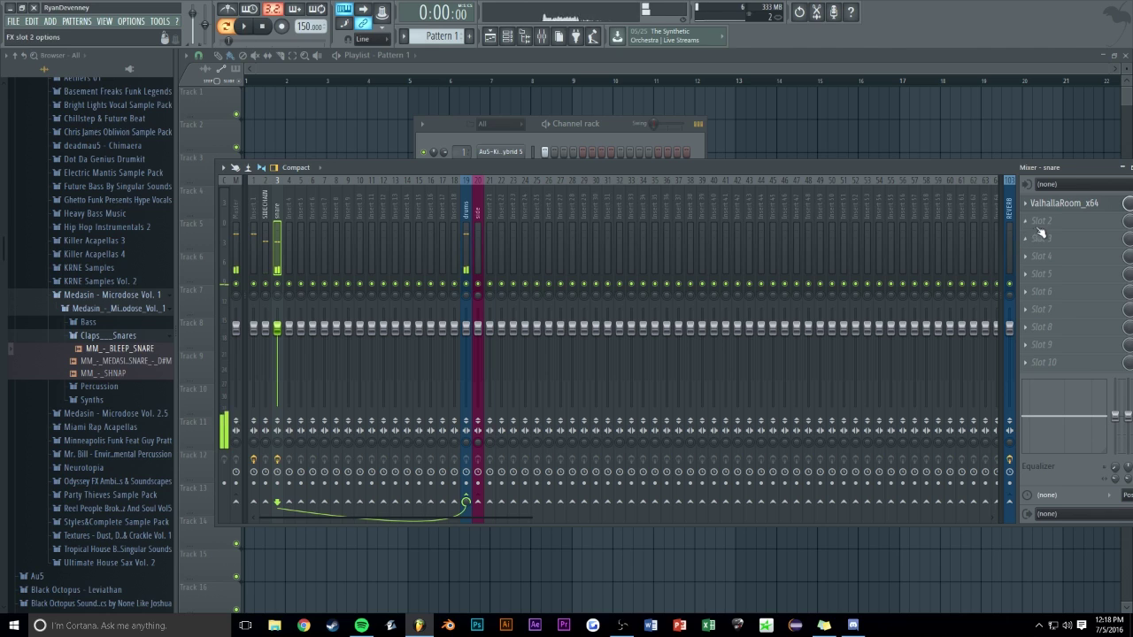
# Add Maximus to the snare's mixer track after ValhallaRoom and adjust its master levels while the pattern plays
pyautogui.click(1037, 227)
pyautogui.click(978, 435)
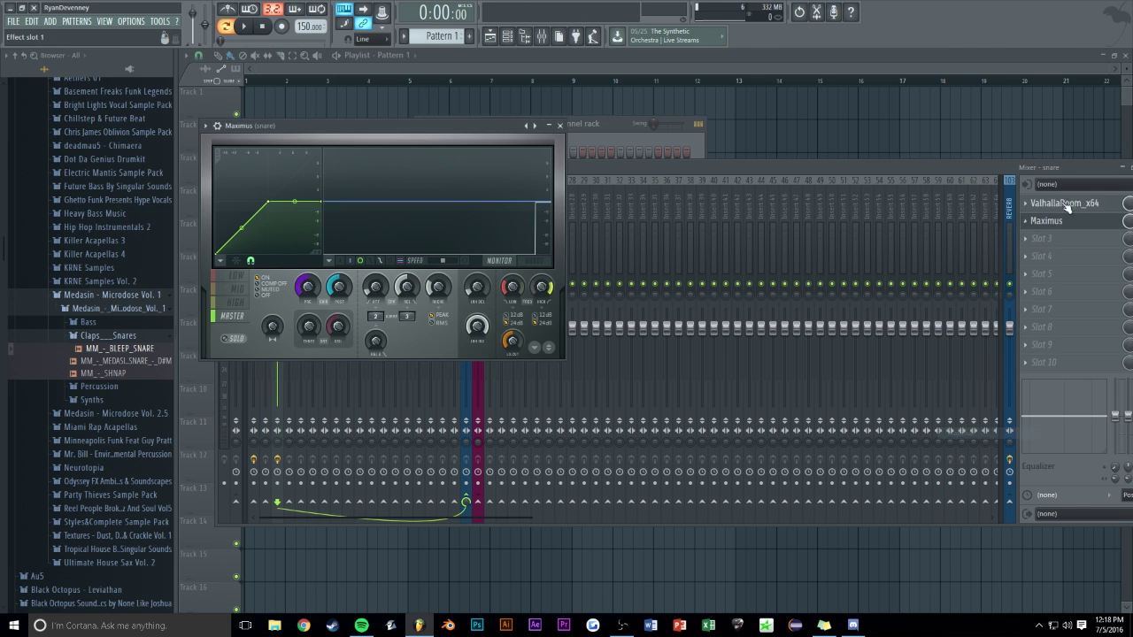
pyautogui.press('space')
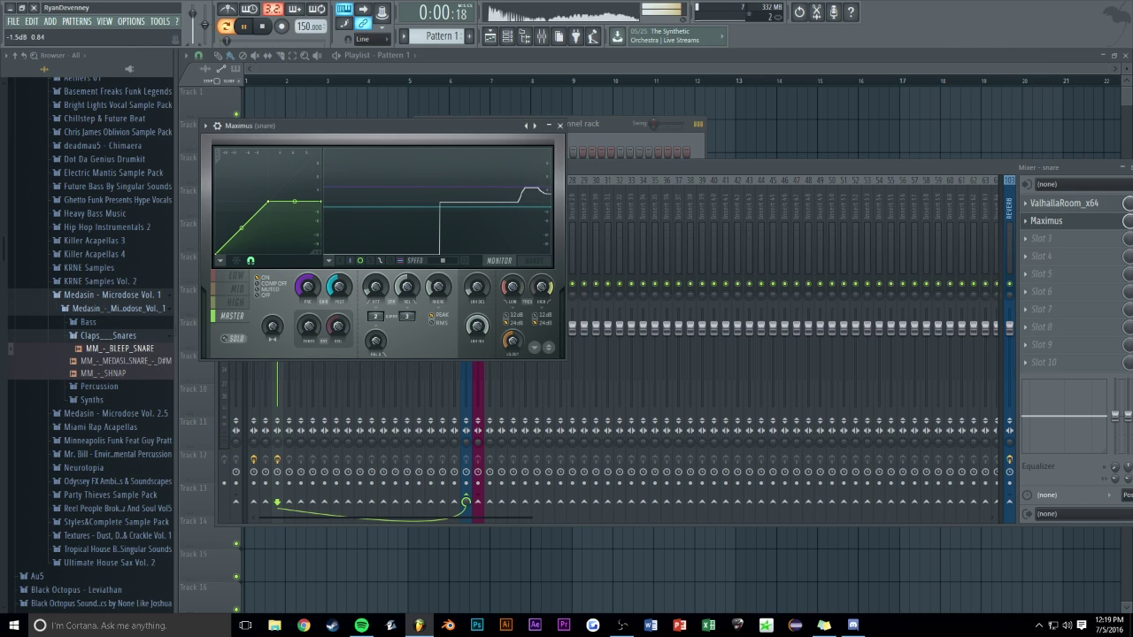
pyautogui.moveTo(321, 296)
pyautogui.mouseDown()
pyautogui.moveTo(313, 291)
pyautogui.moveTo(338, 307)
pyautogui.mouseUp()
pyautogui.click(338, 293)
pyautogui.click(559, 125)
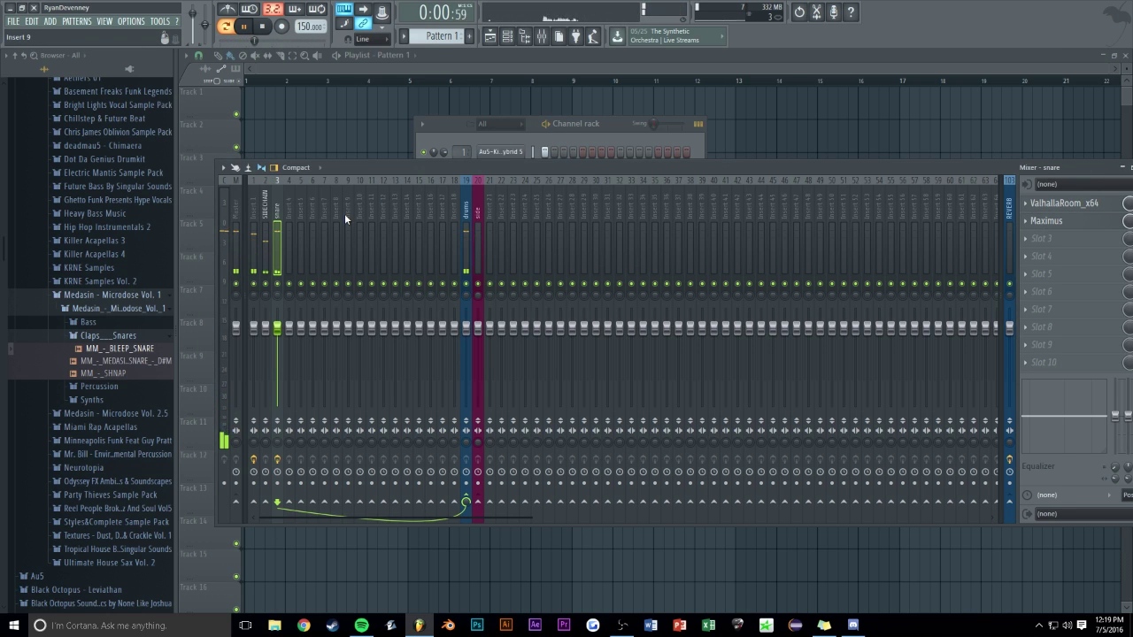
# Add Fruity Parametric EQ 2 to the snare track, with band 1 as a high pass and band 6 cut about 3.1 dB near 5 kHz
pyautogui.click(1062, 239)
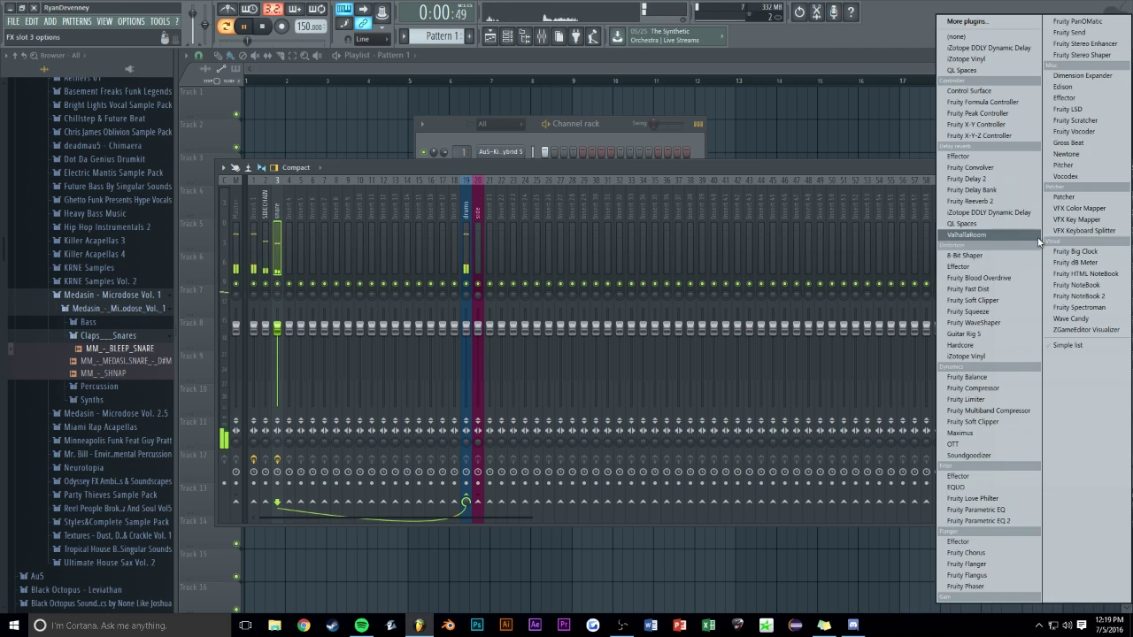
pyautogui.click(987, 523)
pyautogui.rightClick(270, 236)
pyautogui.moveTo(288, 266)
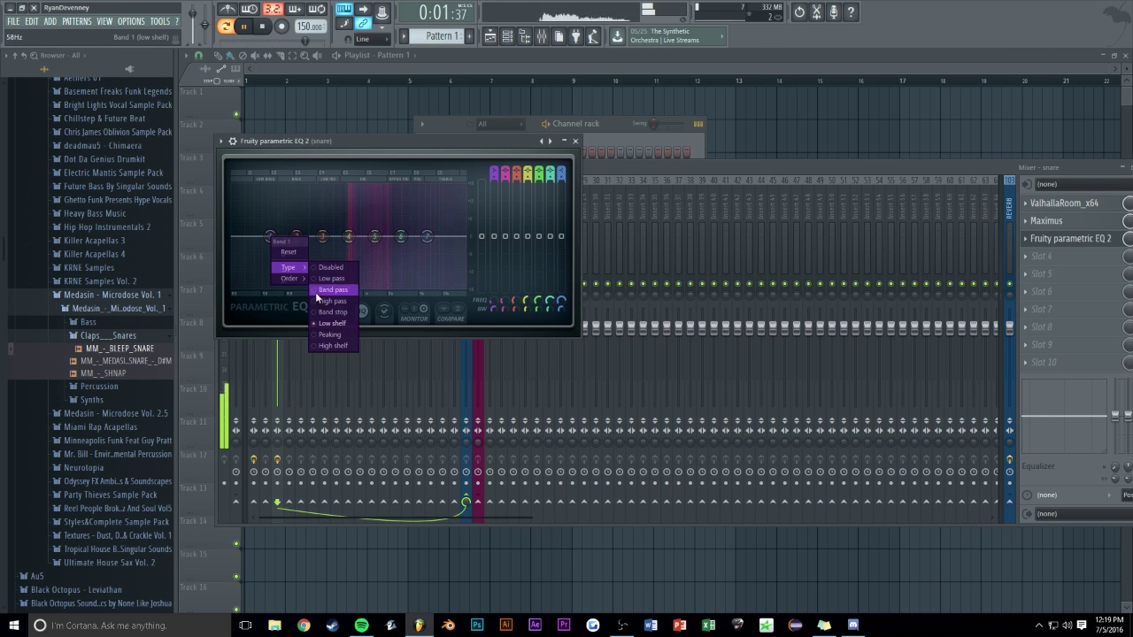
pyautogui.click(334, 297)
pyautogui.rightClick(270, 236)
pyautogui.moveTo(270, 236); pyautogui.dragTo(332, 237)
pyautogui.moveTo(401, 236)
pyautogui.mouseDown()
pyautogui.moveTo(394, 244)
pyautogui.moveTo(434, 230)
pyautogui.moveTo(394, 244)
pyautogui.moveTo(408, 246)
pyautogui.mouseUp()
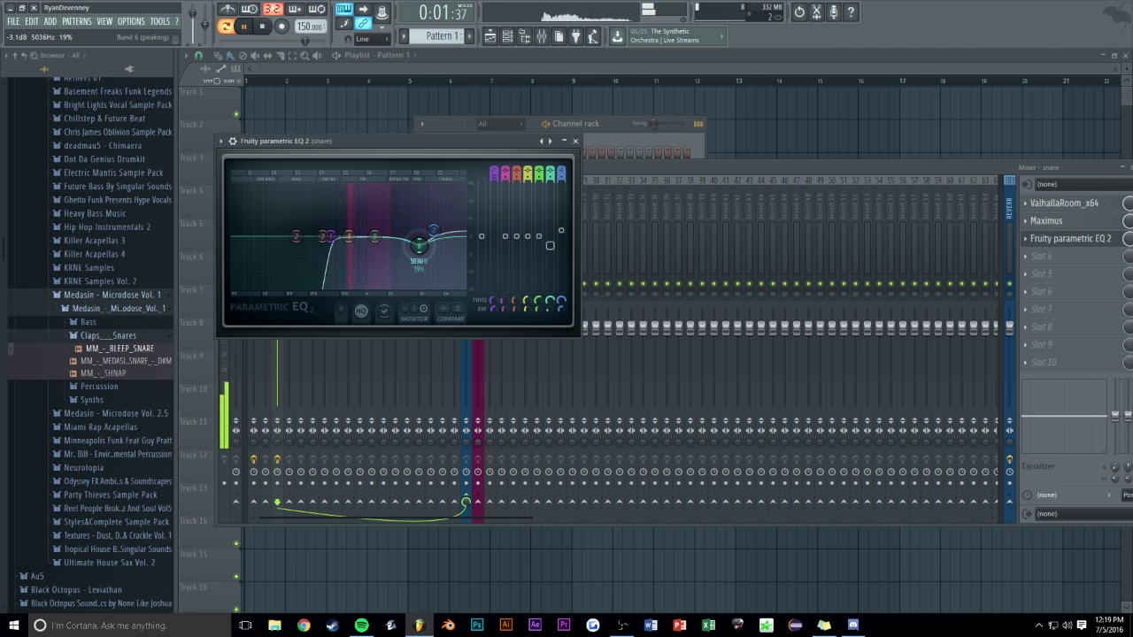
pyautogui.click(564, 141)
pyautogui.click(576, 141)
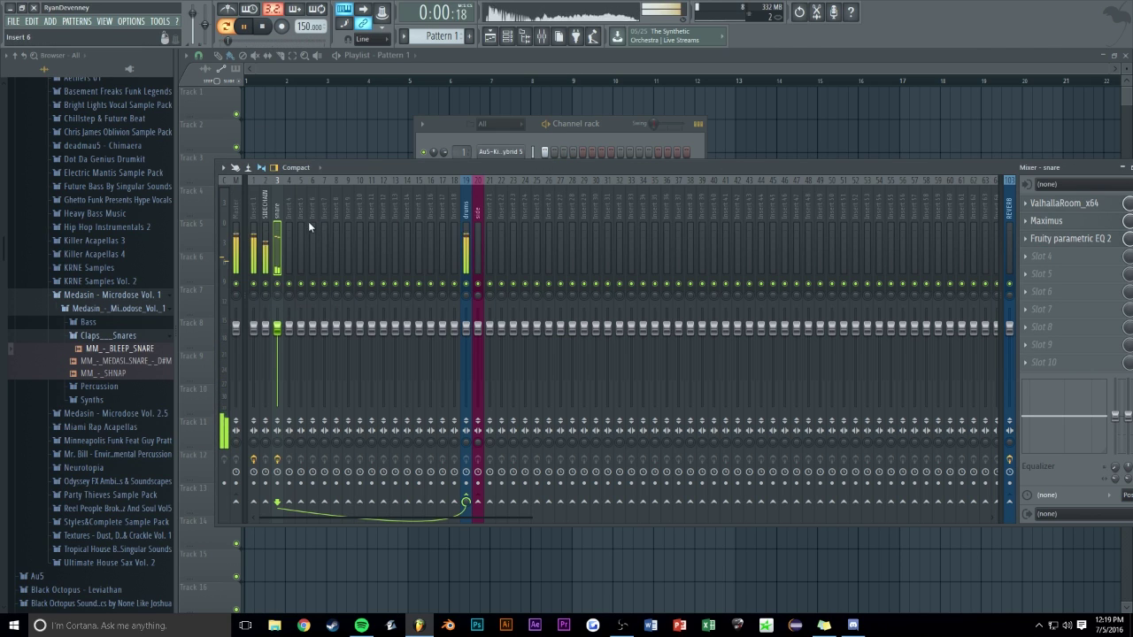
pyautogui.press('space')
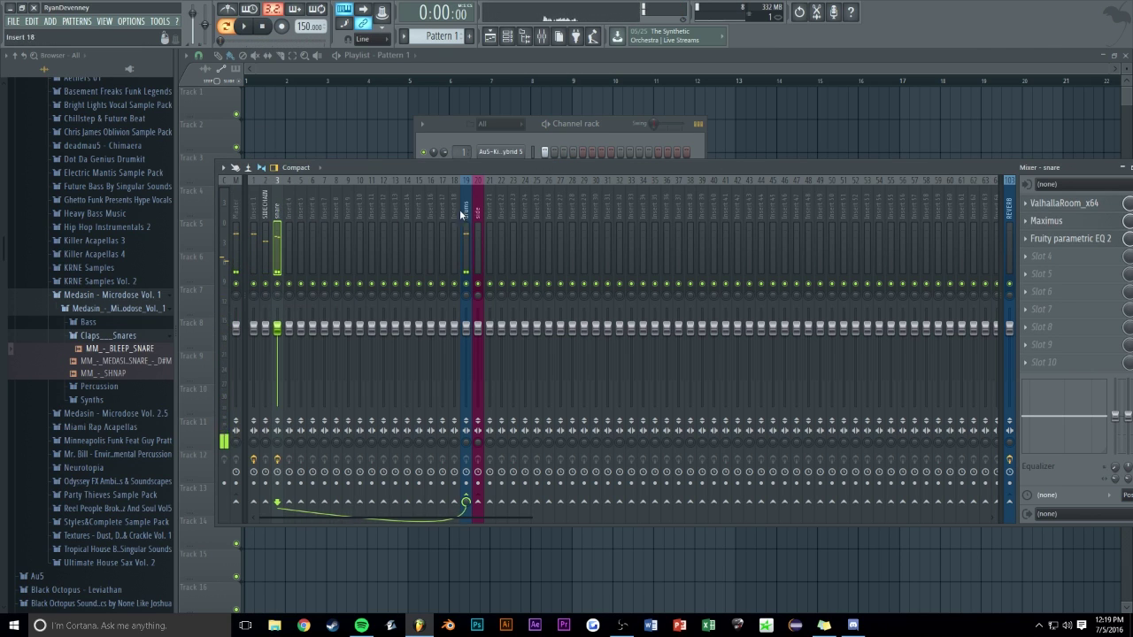
# Add Fruity Limiter to the side track in compressor mode, with SIDECHAIN as sidechain input and the threshold at about -33.7 dB
pyautogui.click(477, 217)
pyautogui.click(1031, 202)
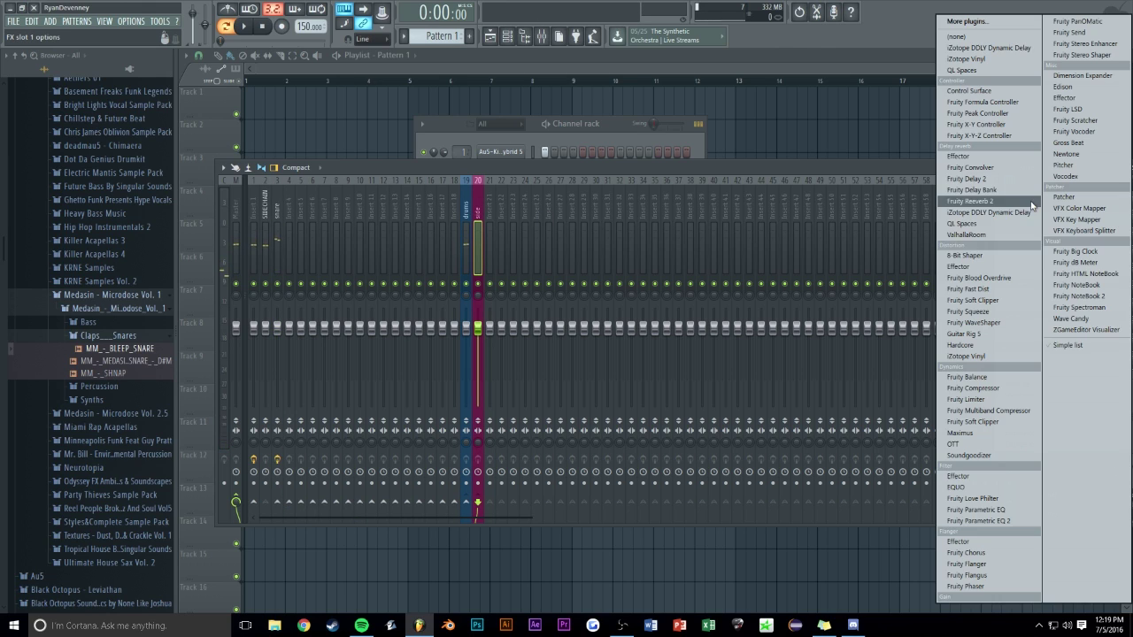
pyautogui.click(969, 399)
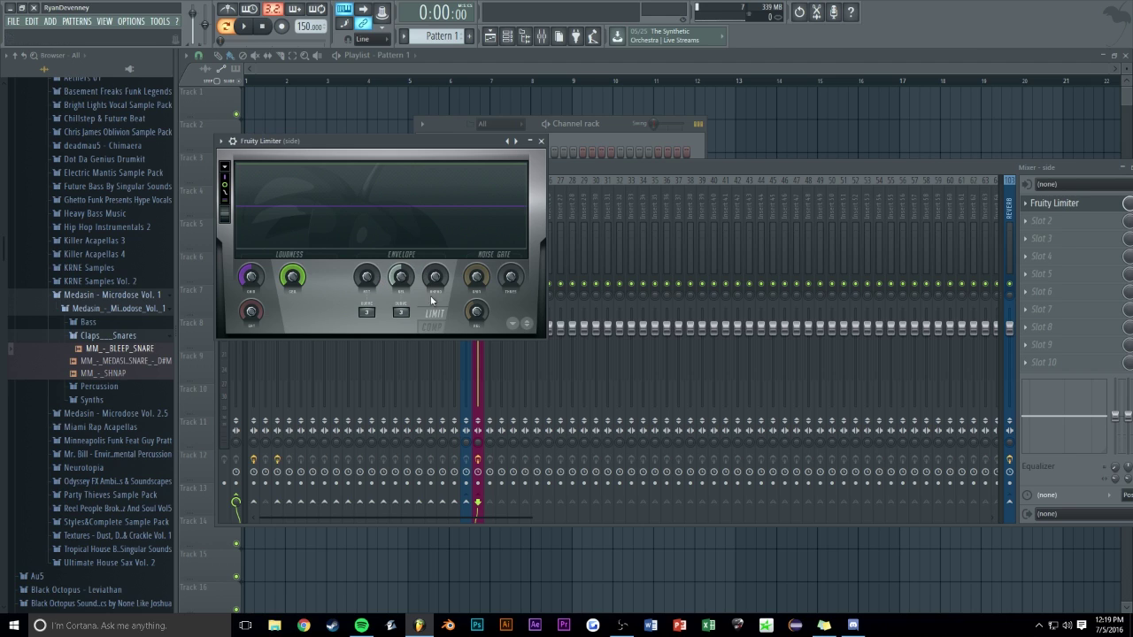
pyautogui.click(433, 329)
pyautogui.click(398, 316)
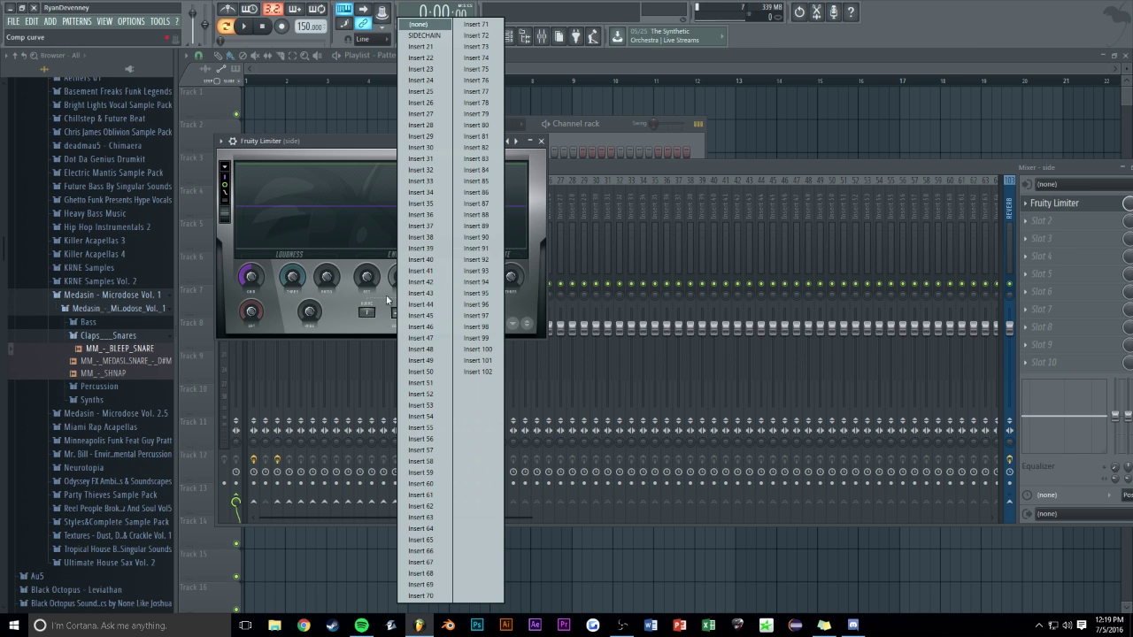
pyautogui.click(425, 35)
pyautogui.press('space')
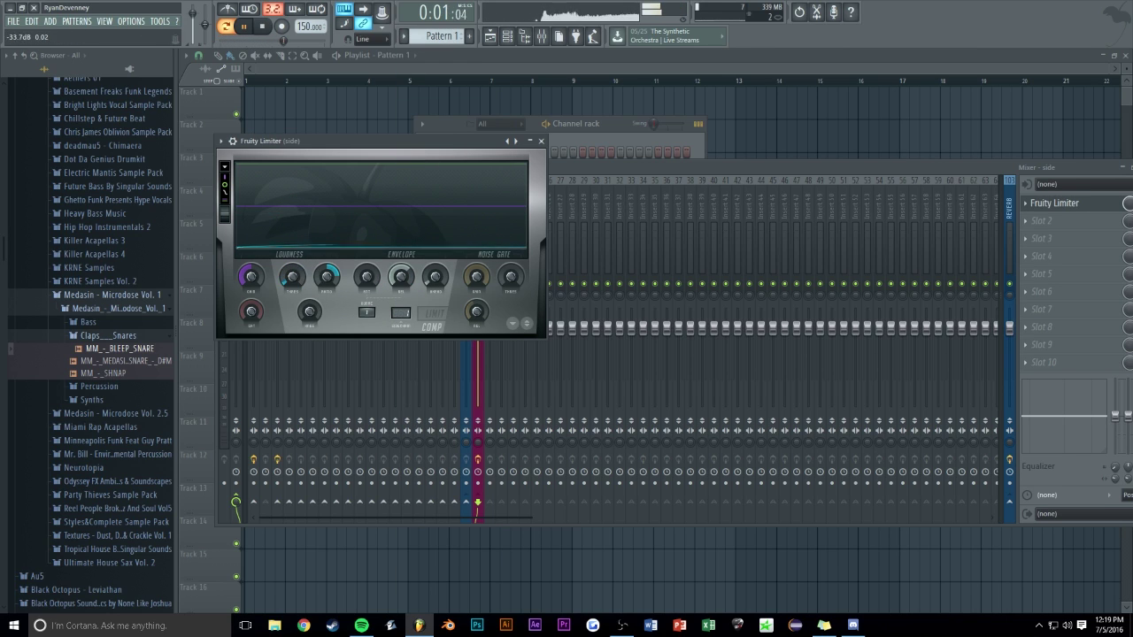
# Lay out four consecutive Pattern 1 clips on playlist Track 1, covering bars 1 to 4
pyautogui.click(652, 135)
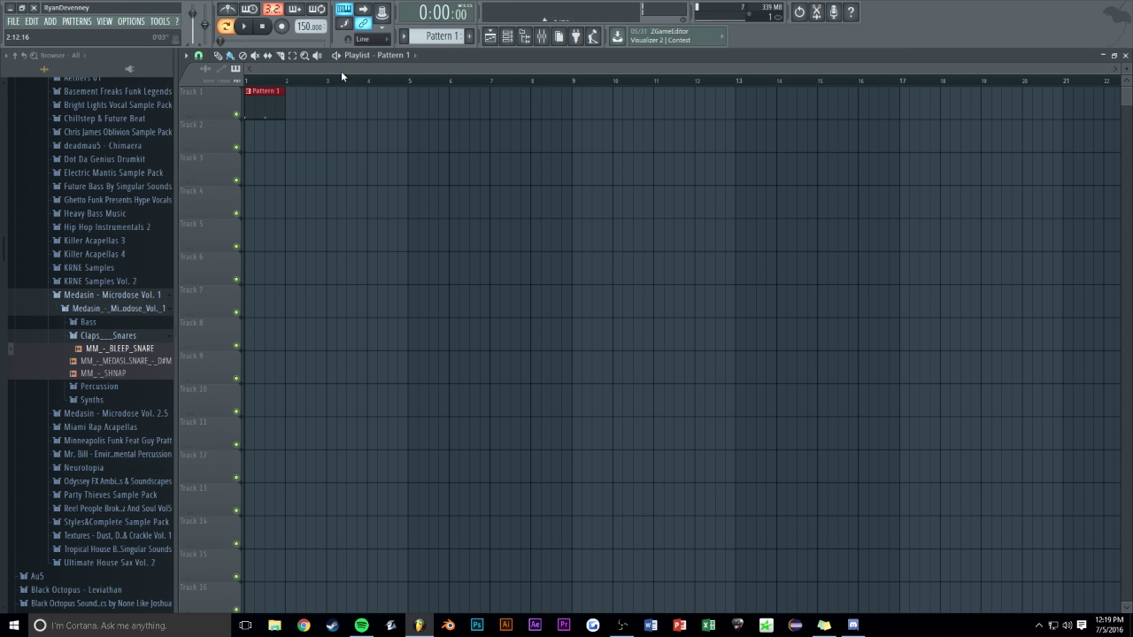
pyautogui.scroll(5, 341, 71)
pyautogui.moveTo(369, 104); pyautogui.dragTo(475, 206)
pyautogui.doubleClick(305, 114)
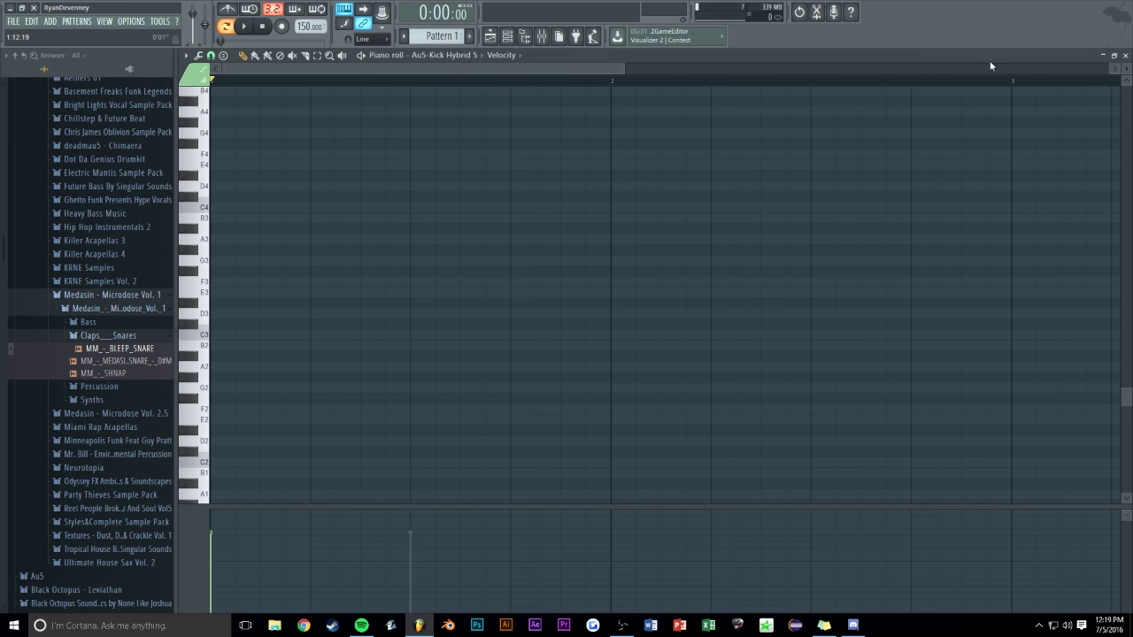
pyautogui.click(1125, 55)
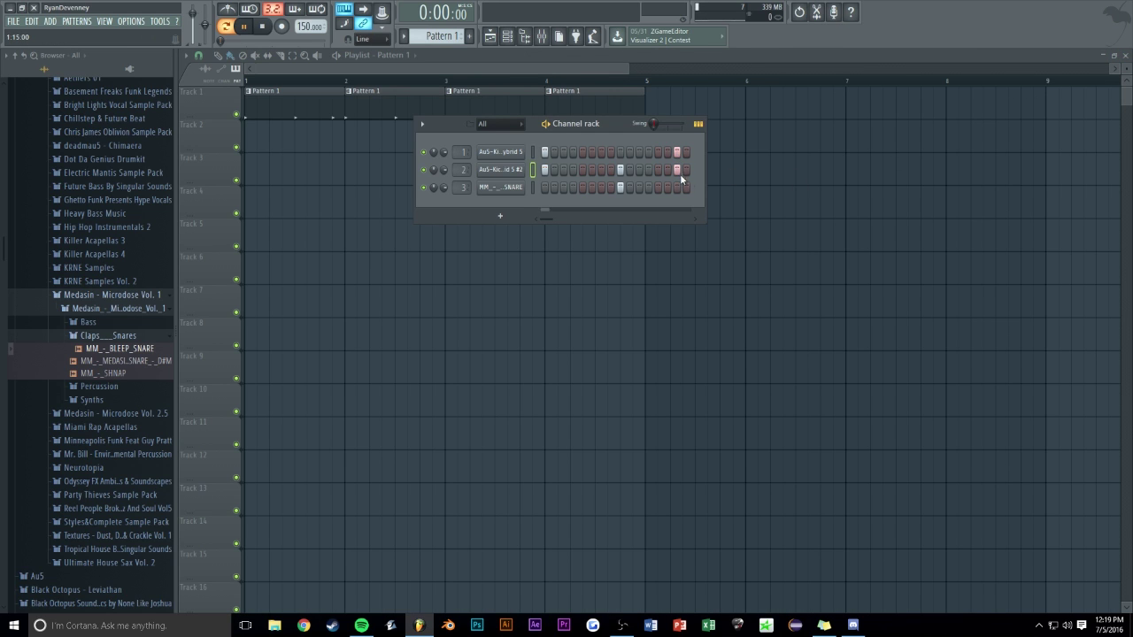
# Play the four-bar arrangement in song mode to check the drum pattern
pyautogui.press('F6')
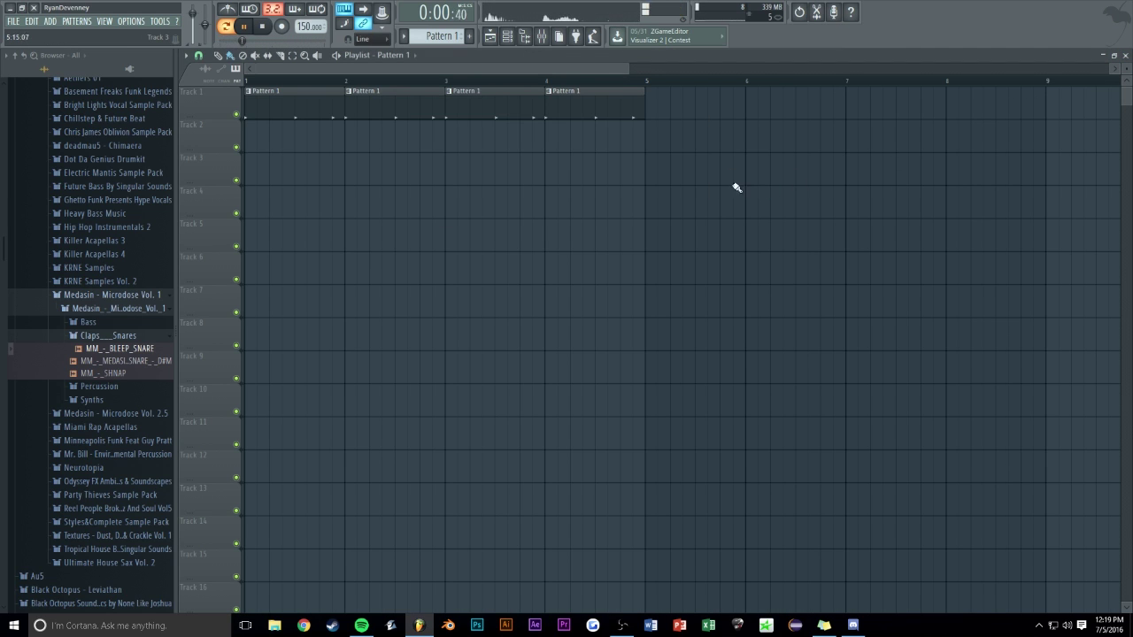
pyautogui.press('space')
pyautogui.scroll(1, 350, 89)
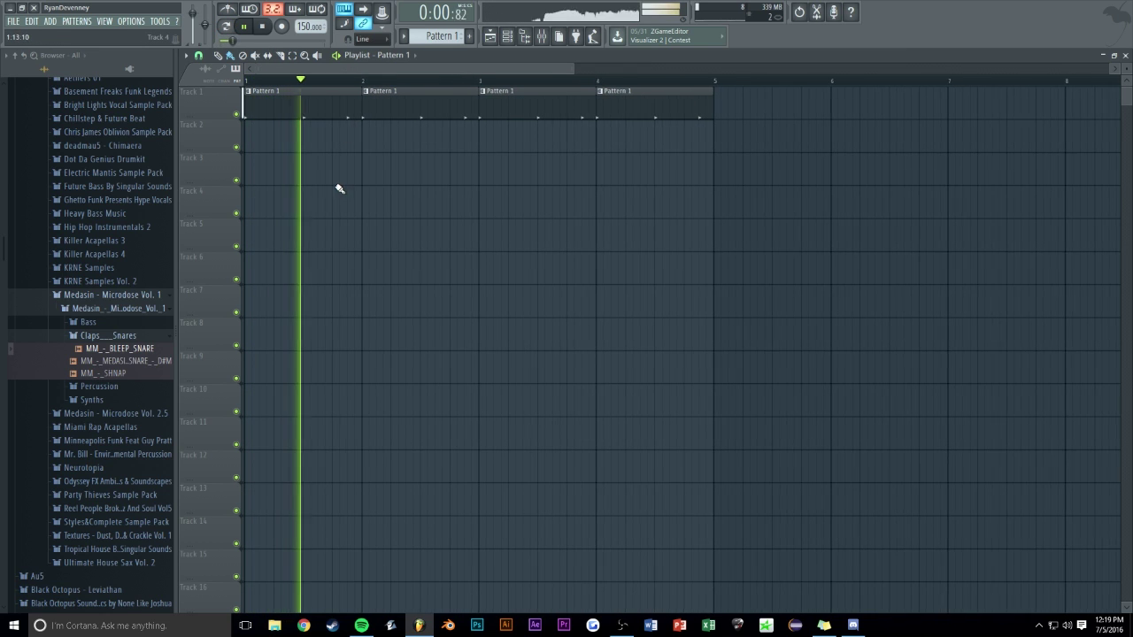
pyautogui.press('space')
# Make the bar 2 clip unique as Pattern 2 and add hits on step 7 to both kick channels
pyautogui.click(374, 94)
pyautogui.click(389, 155)
pyautogui.click(1124, 57)
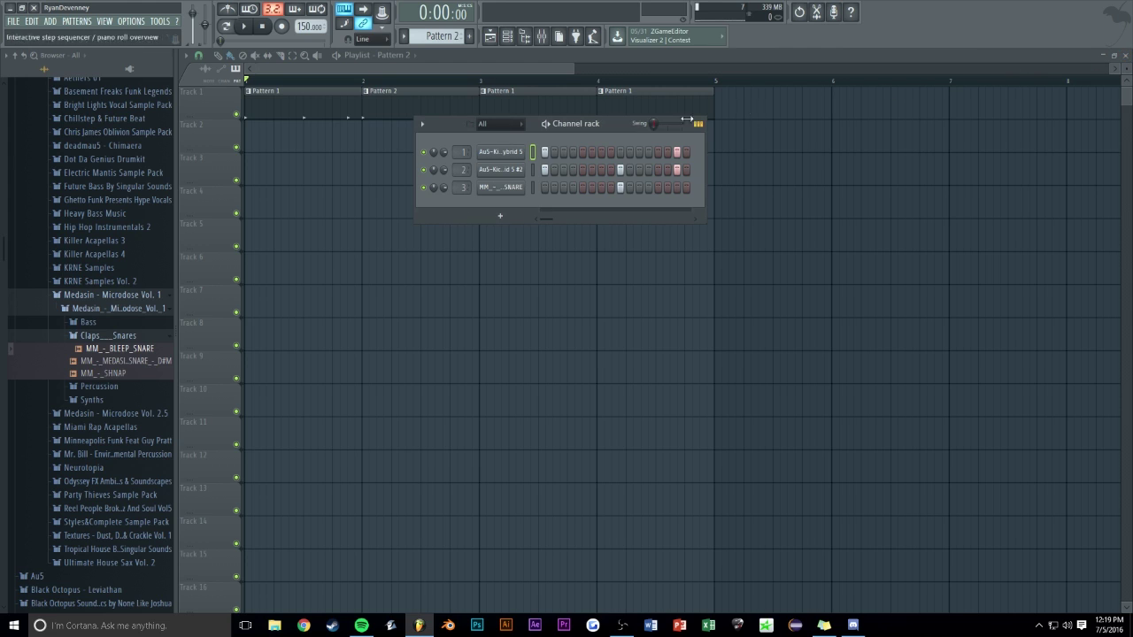
pyautogui.press('space')
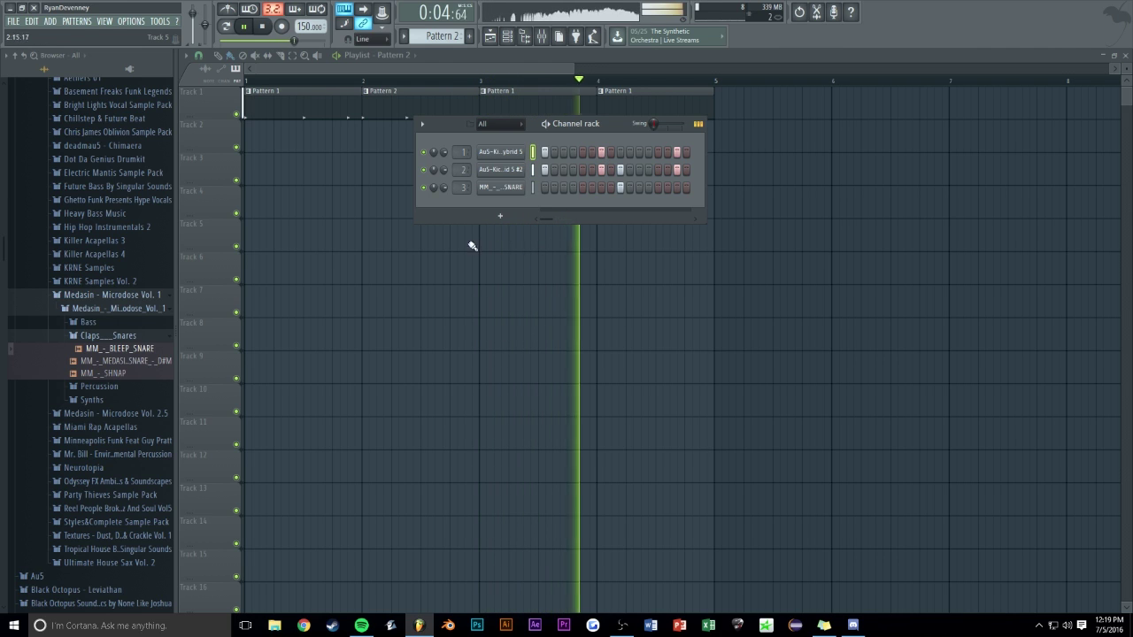
pyautogui.press('F6')
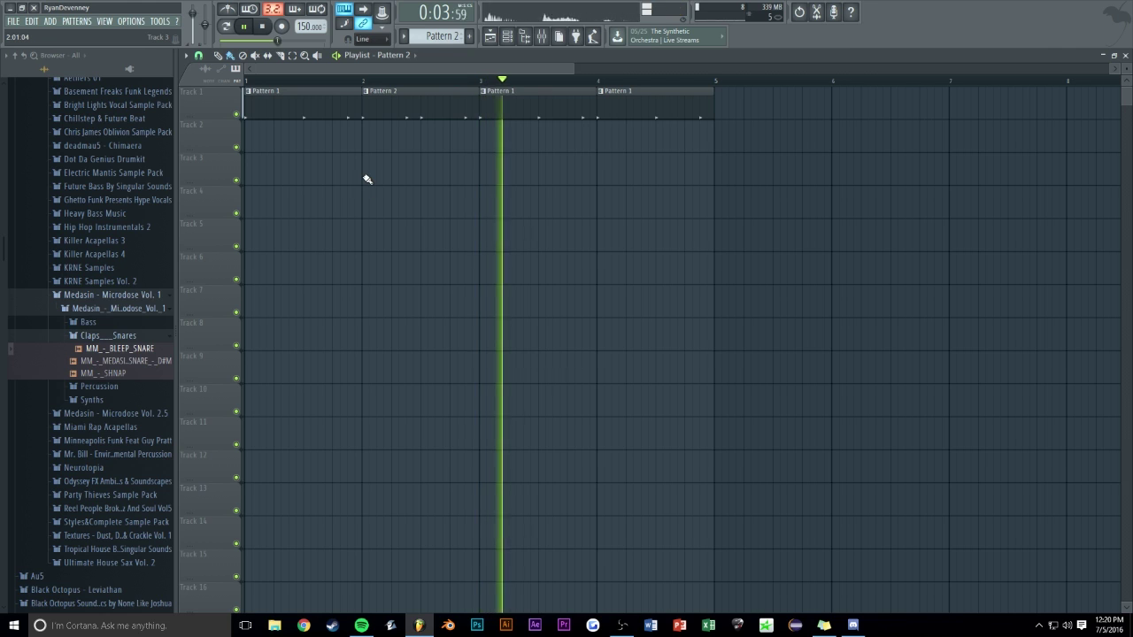
# Replace the bar 4 clip on Track 1 with Pattern 2 and play the arrangement
pyautogui.press('space')
pyautogui.rightClick(620, 112)
pyautogui.click(619, 112)
pyautogui.press('space')
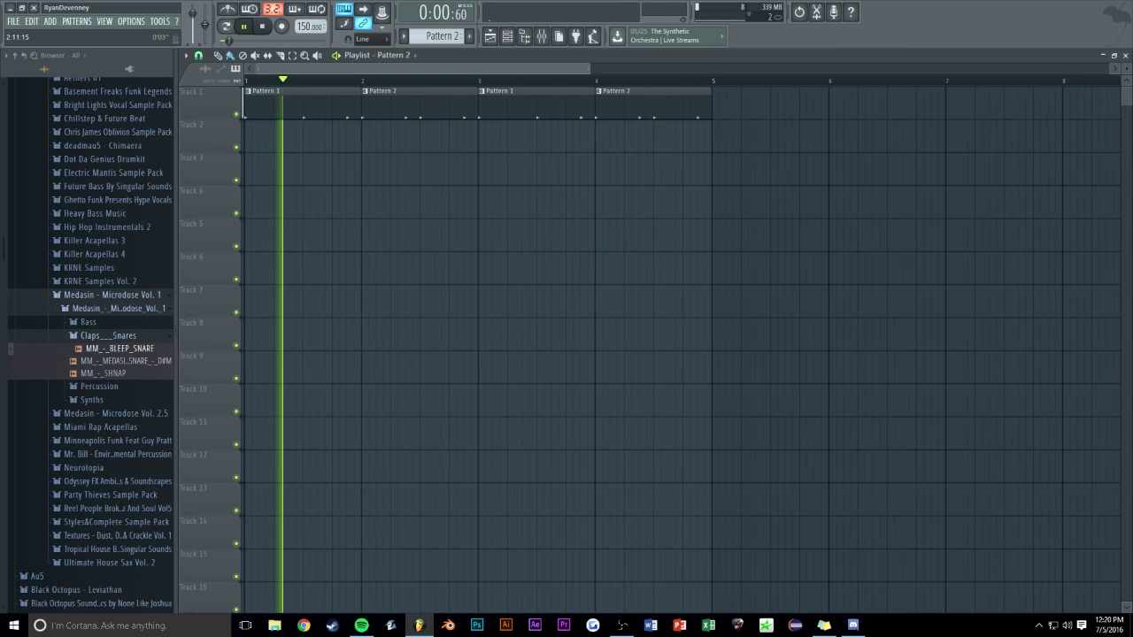
pyautogui.scroll(-2, 352, 201)
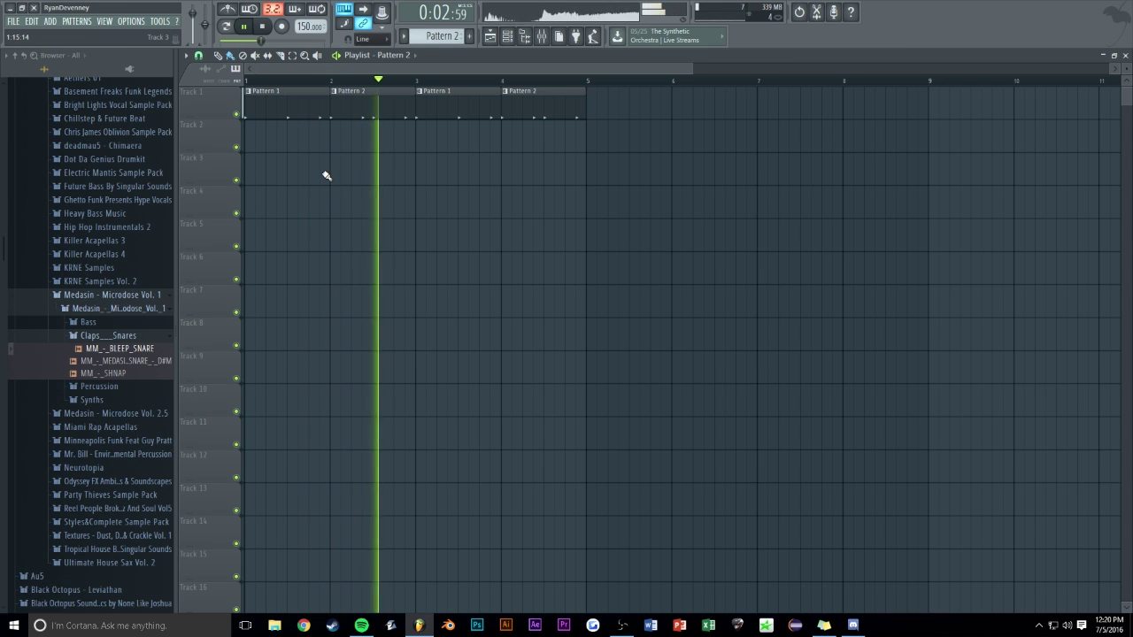
pyautogui.scroll(1, 341, 169)
# Slightly reduce the band 2 low boost in the parametric EQ on the kick's mixer track
pyautogui.press('F9')
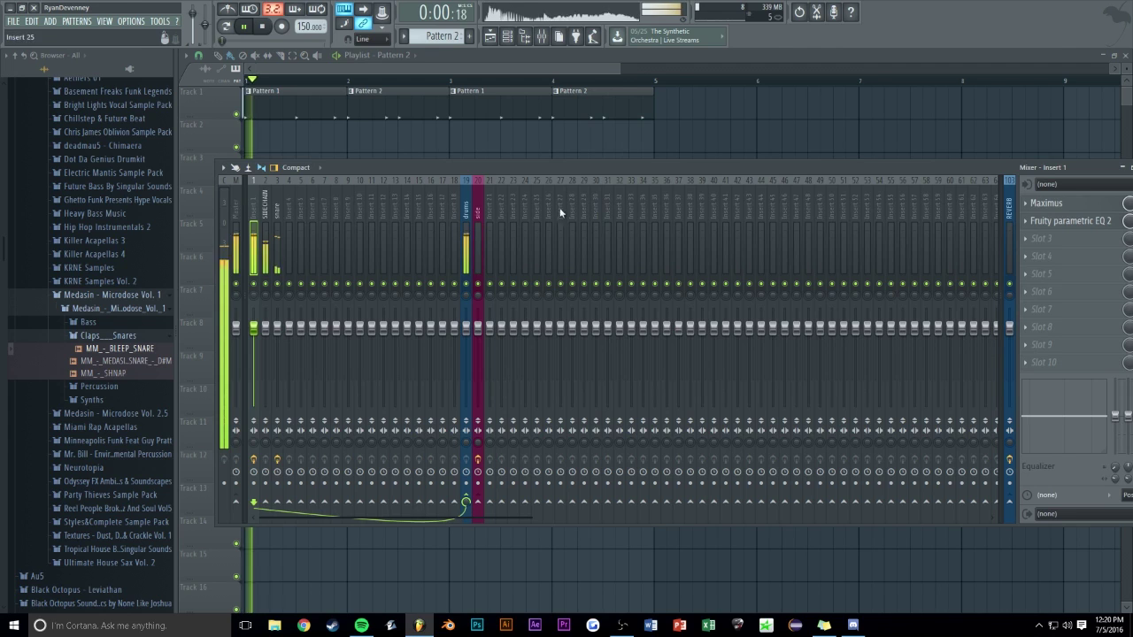
pyautogui.click(1066, 221)
pyautogui.click(897, 226)
pyautogui.click(1067, 220)
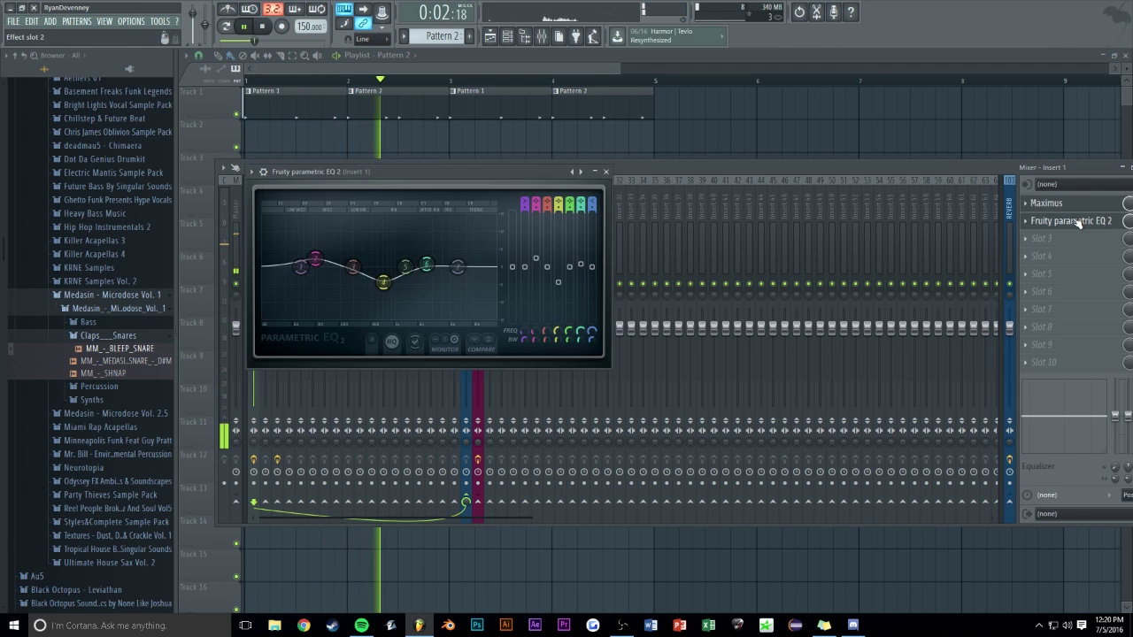
pyautogui.moveTo(315, 259)
pyautogui.mouseDown()
pyautogui.moveTo(329, 254)
pyautogui.moveTo(319, 262)
pyautogui.mouseUp()
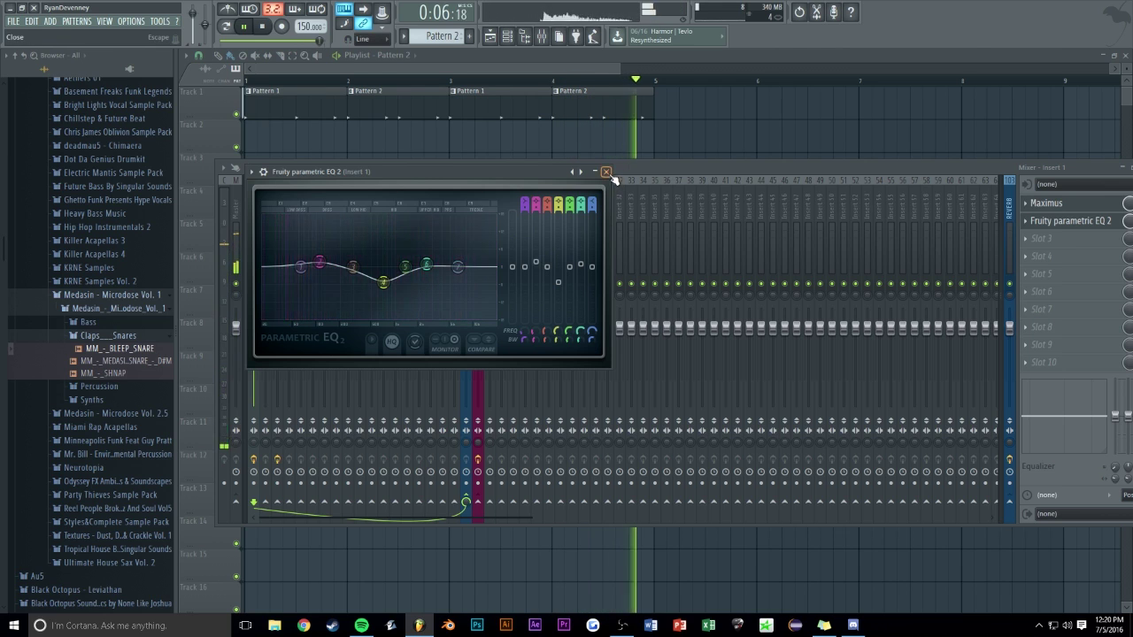
pyautogui.click(527, 142)
pyautogui.press('space')
# Create a new empty Pattern 3 and place it at bar 1 of playlist Track 2
pyautogui.scroll(2, 319, 159)
pyautogui.press('F4')
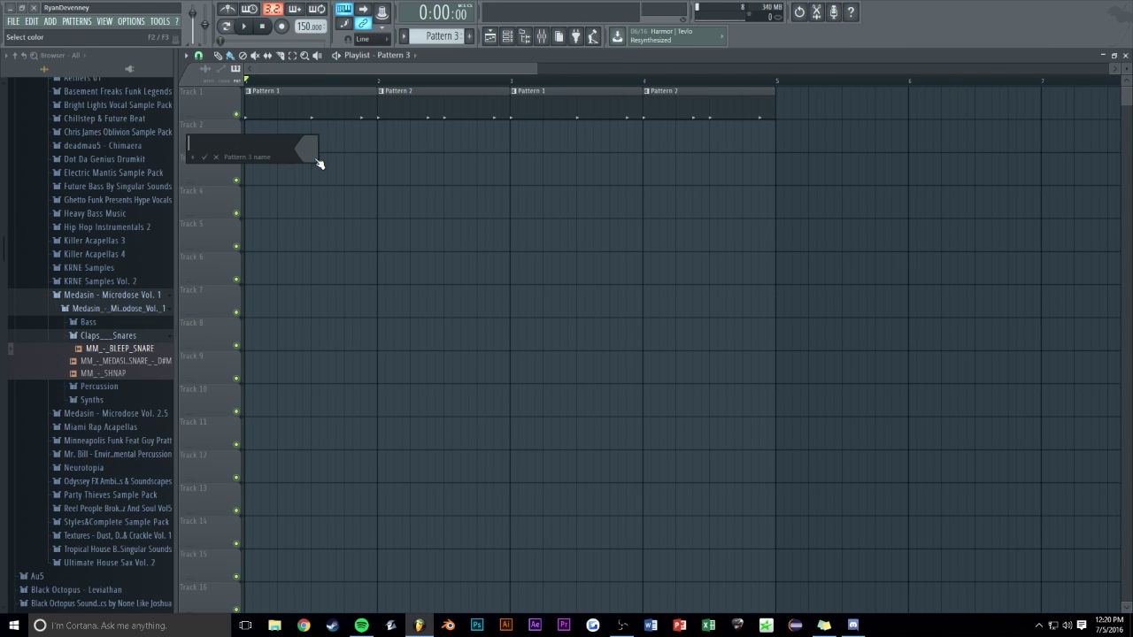
pyautogui.click(296, 133)
pyautogui.moveTo(296, 136); pyautogui.dragTo(247, 136)
# Add a Serum channel to the channel rack and arrange the rack and plugin windows side by side
pyautogui.press('F6')
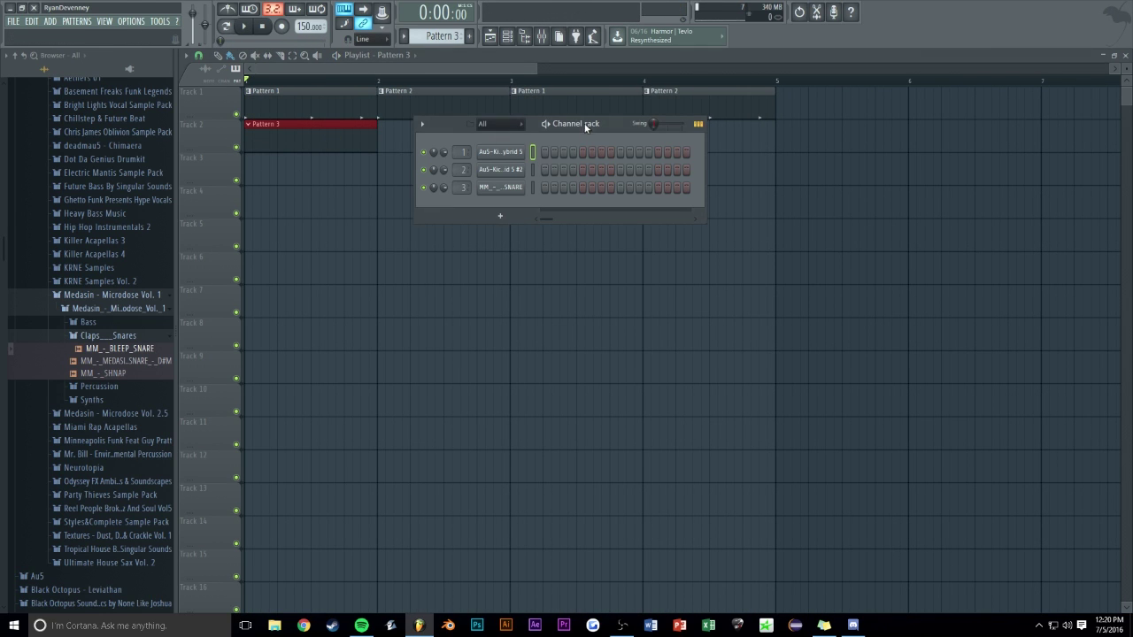
pyautogui.click(500, 217)
pyautogui.click(619, 177)
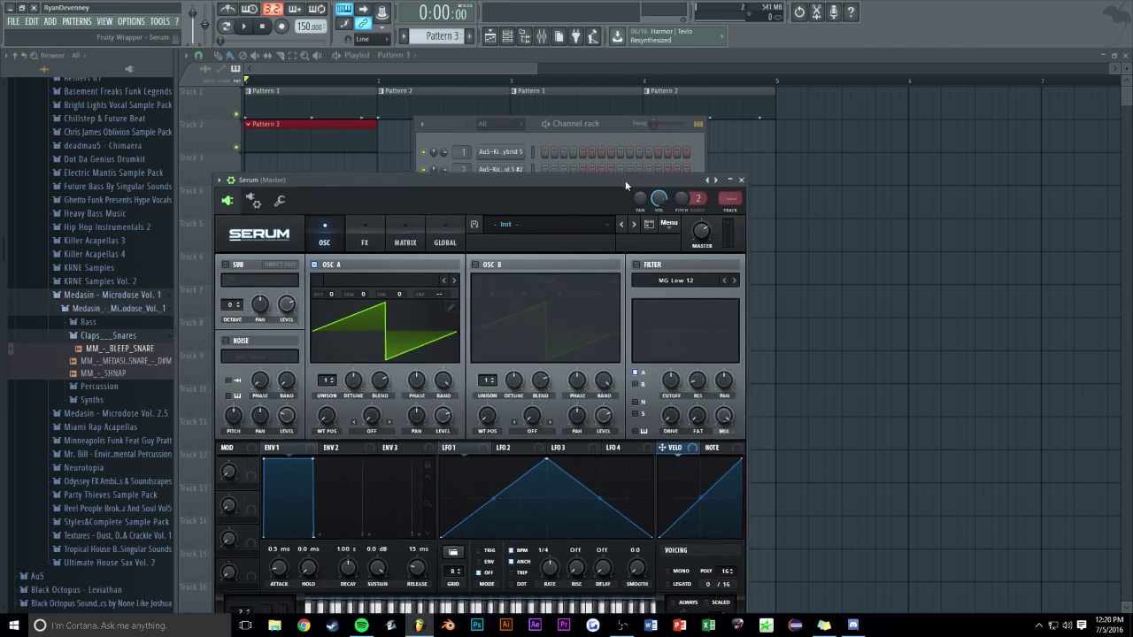
pyautogui.moveTo(612, 118); pyautogui.dragTo(888, 127)
pyautogui.moveTo(538, 182); pyautogui.dragTo(500, 147)
# Replace the Serum channel with Patcher, keeping Serum connected inside it
pyautogui.rightClick(803, 208)
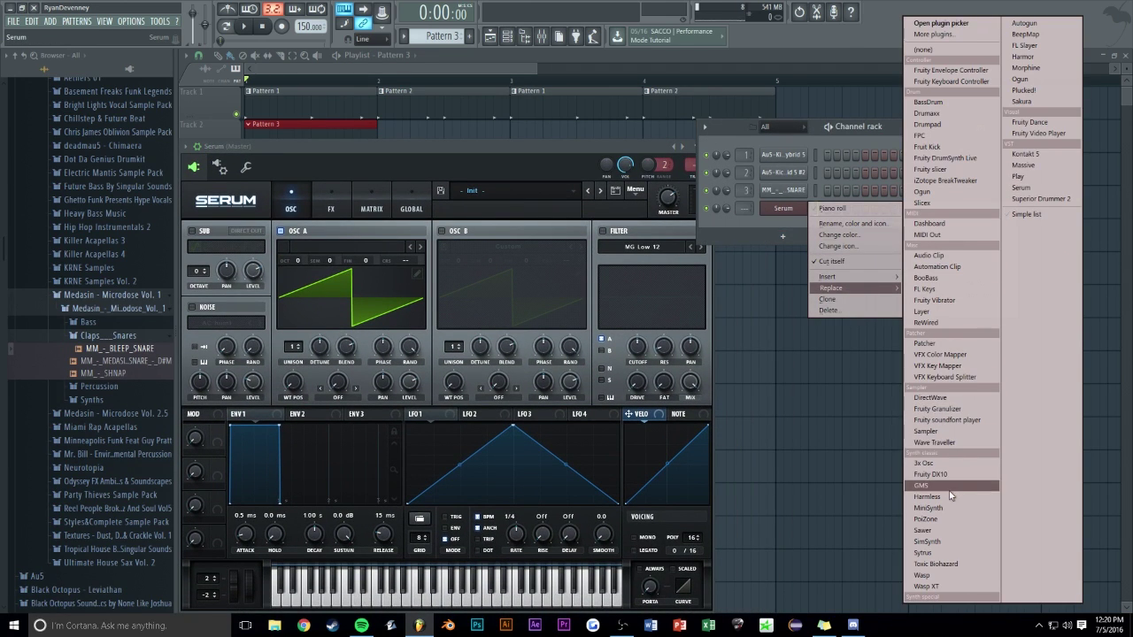
pyautogui.click(952, 344)
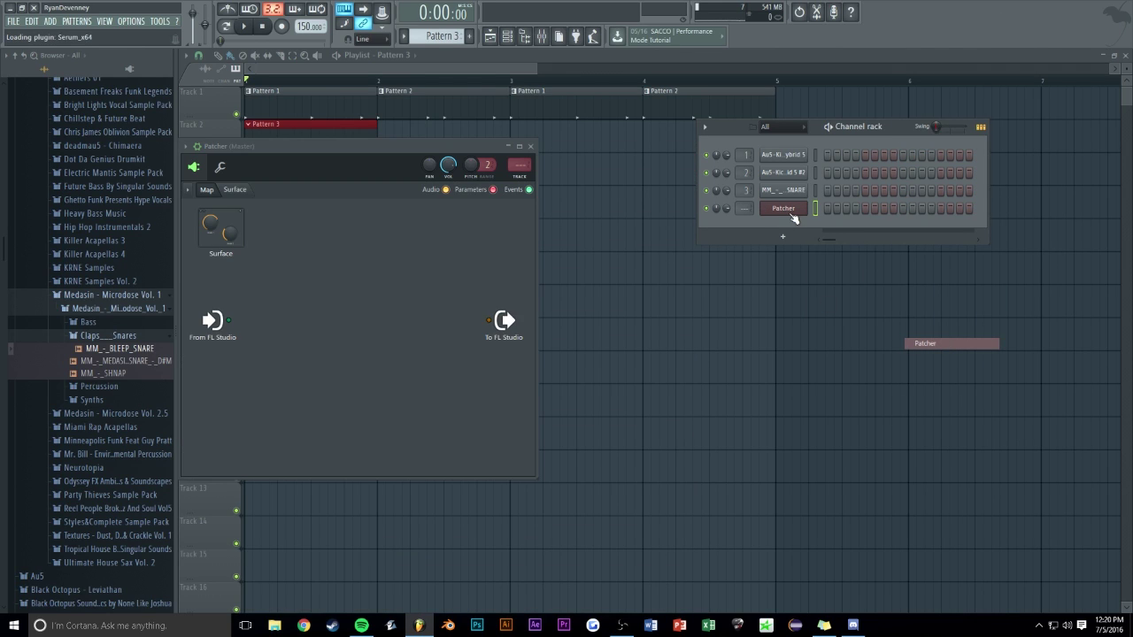
pyautogui.click(742, 263)
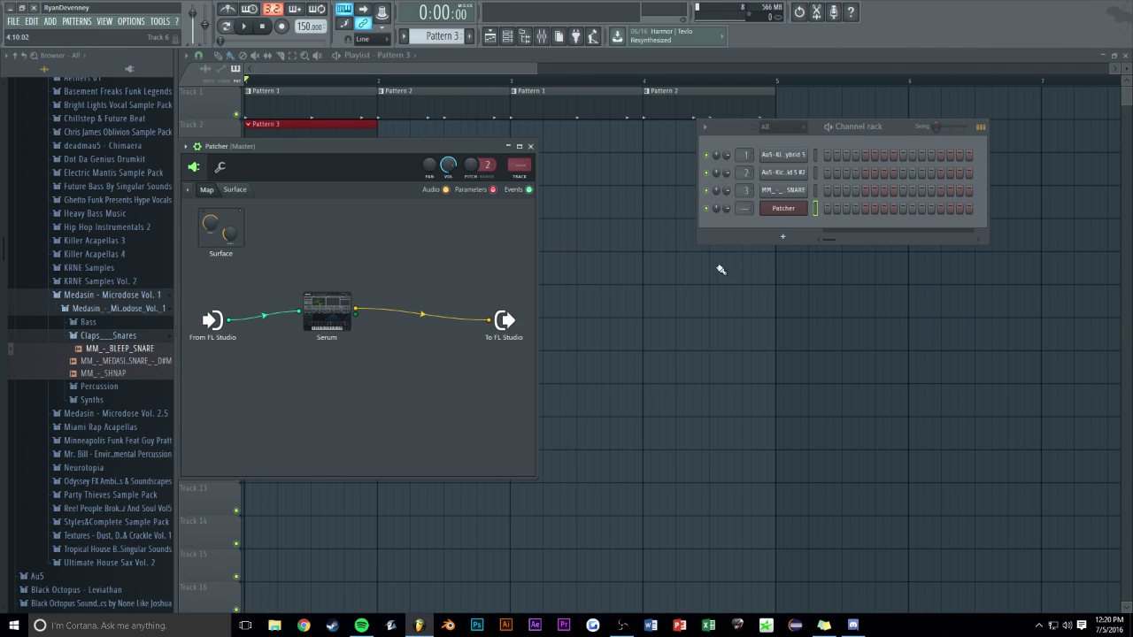
# Replace the Serum module inside Patcher with Harmor and open Harmor's editor
pyautogui.rightClick(330, 311)
pyautogui.click(363, 351)
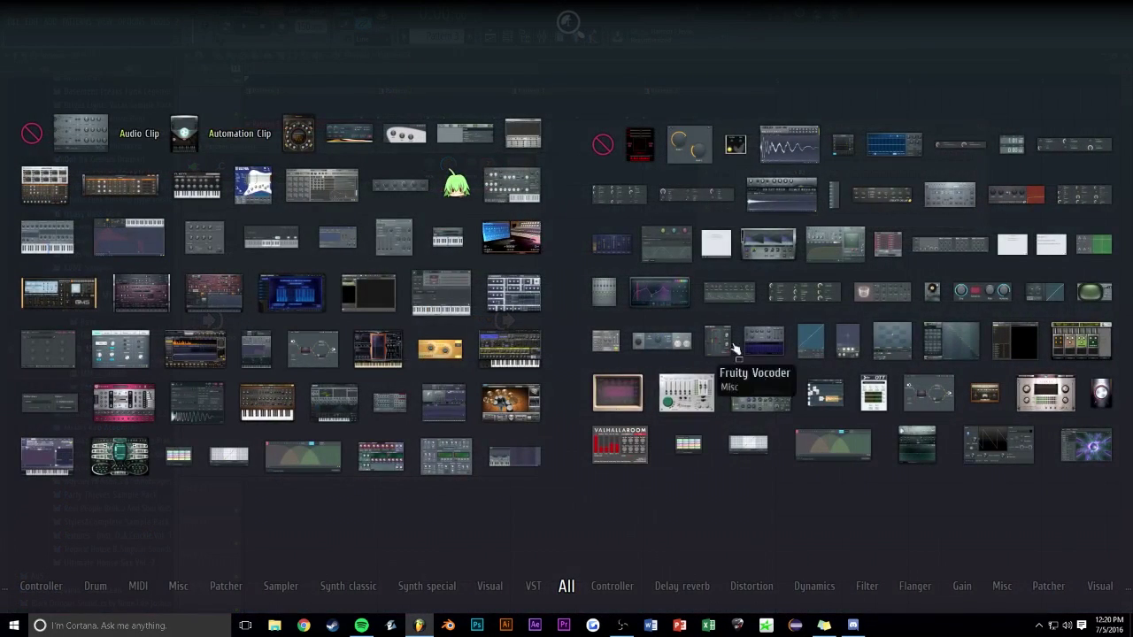
pyautogui.click(211, 304)
pyautogui.moveTo(311, 309); pyautogui.dragTo(288, 277)
pyautogui.rightClick(288, 277)
pyautogui.click(266, 350)
pyautogui.press('F8')
pyautogui.click(275, 351)
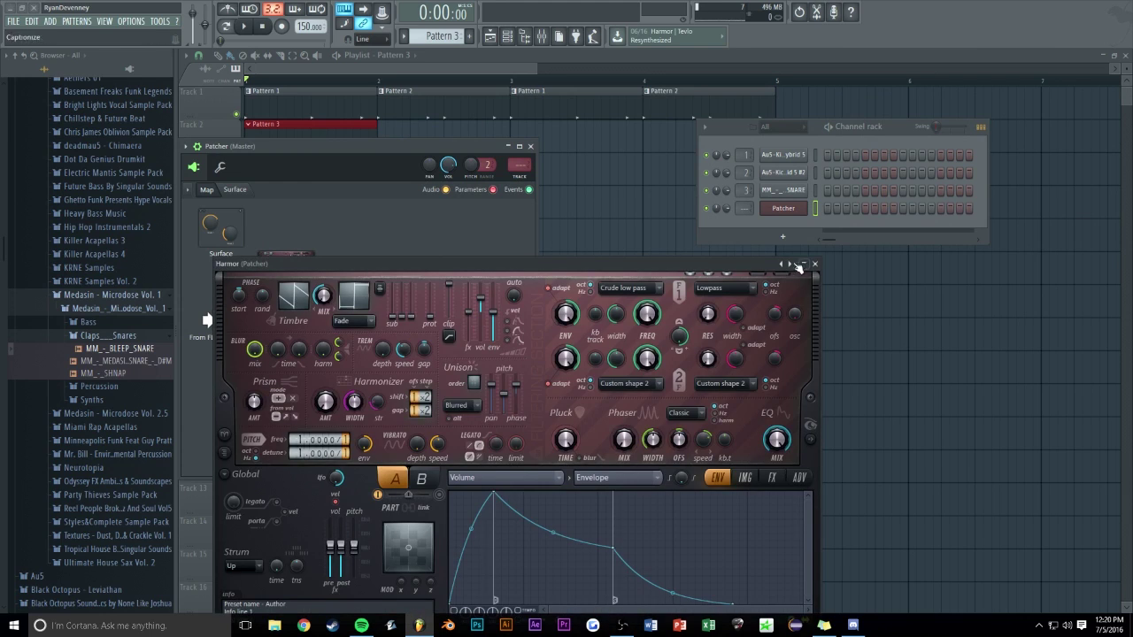
# Load a Harmor preset with sine timbres and a falling pitch envelope, and select all channels in the rack
pyautogui.click(803, 265)
pyautogui.click(810, 463)
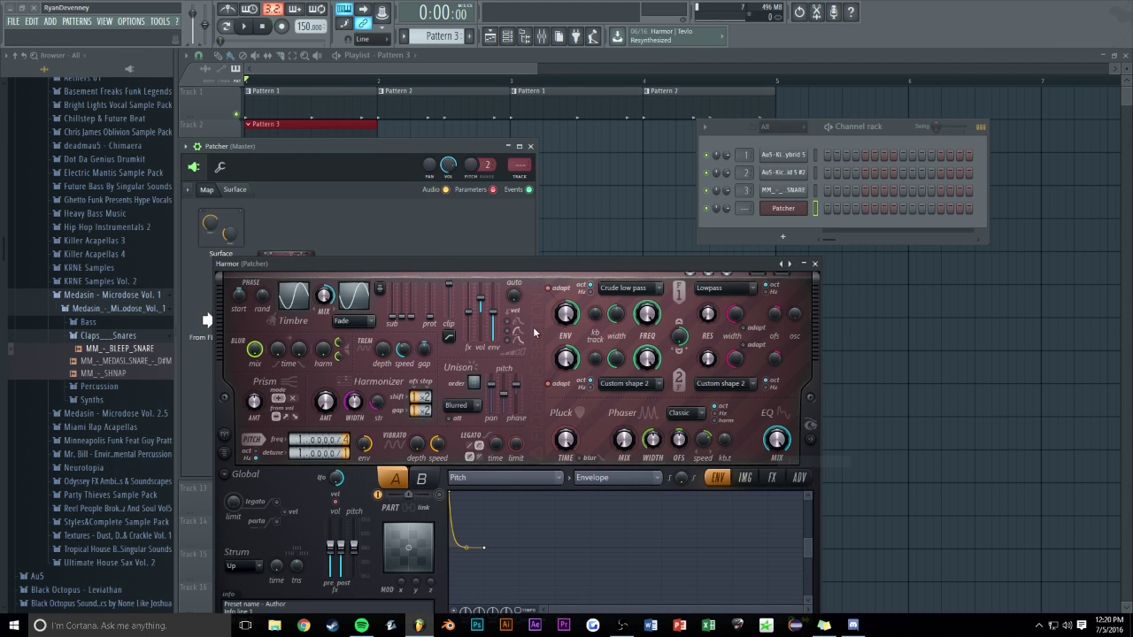
pyautogui.click(816, 209)
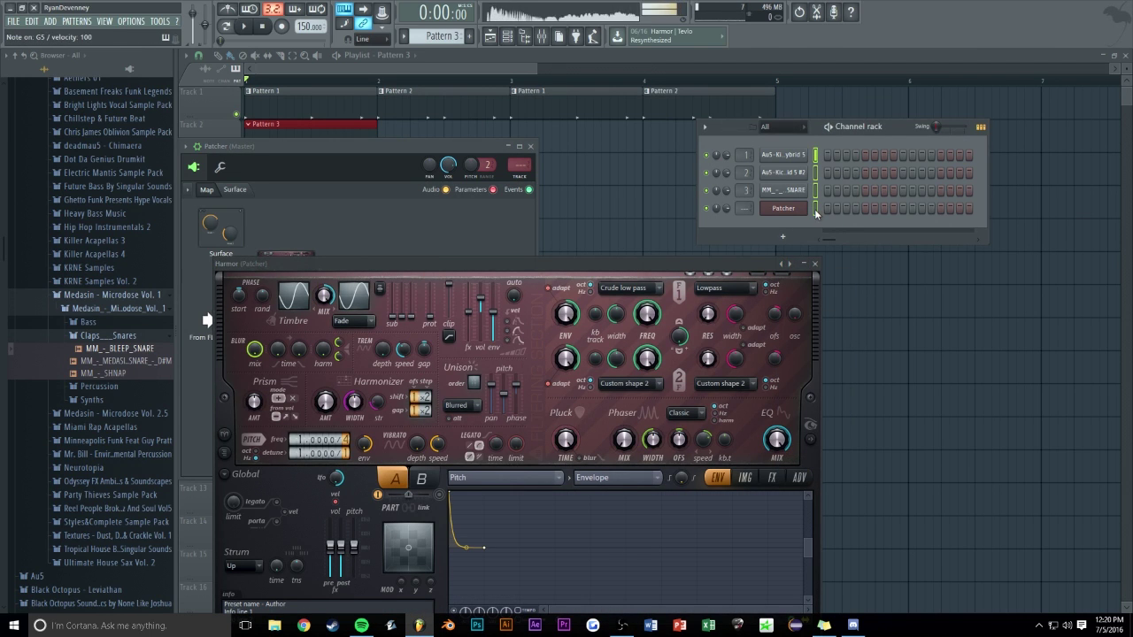
# Route the Patcher channel to mixer track 21 and lower that track's fader
pyautogui.press('b')
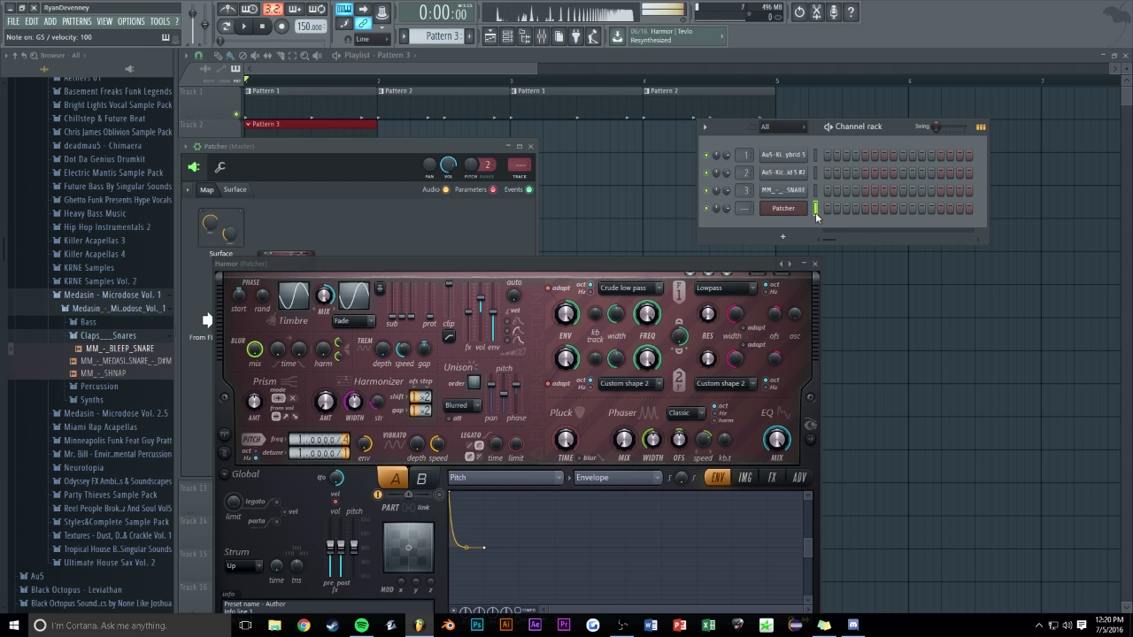
pyautogui.moveTo(496, 265); pyautogui.dragTo(531, 255)
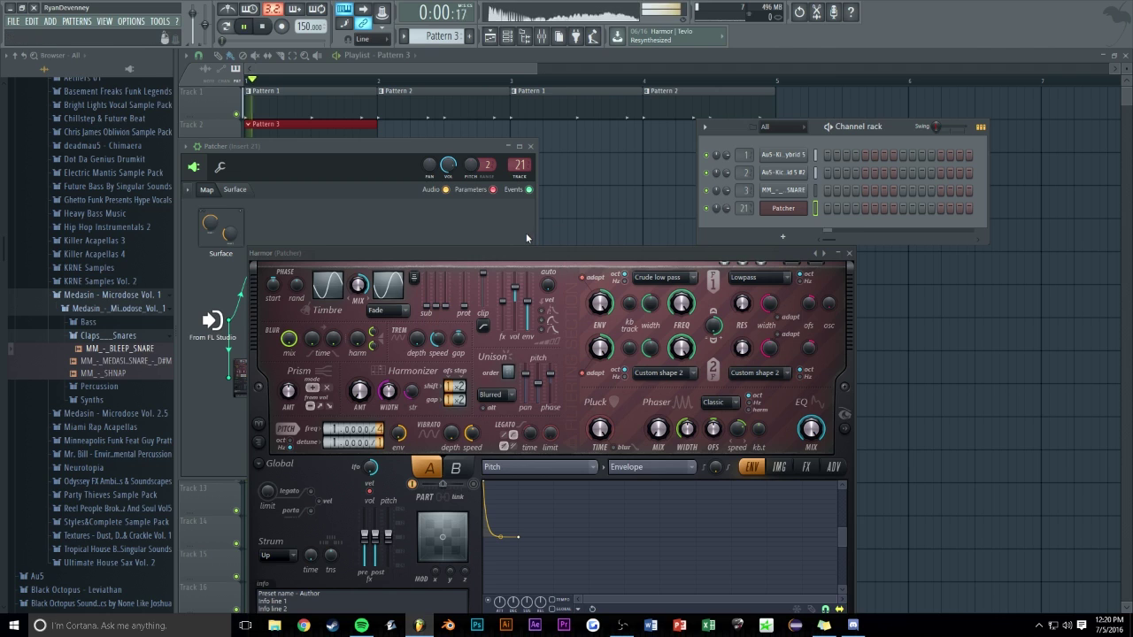
pyautogui.click(540, 35)
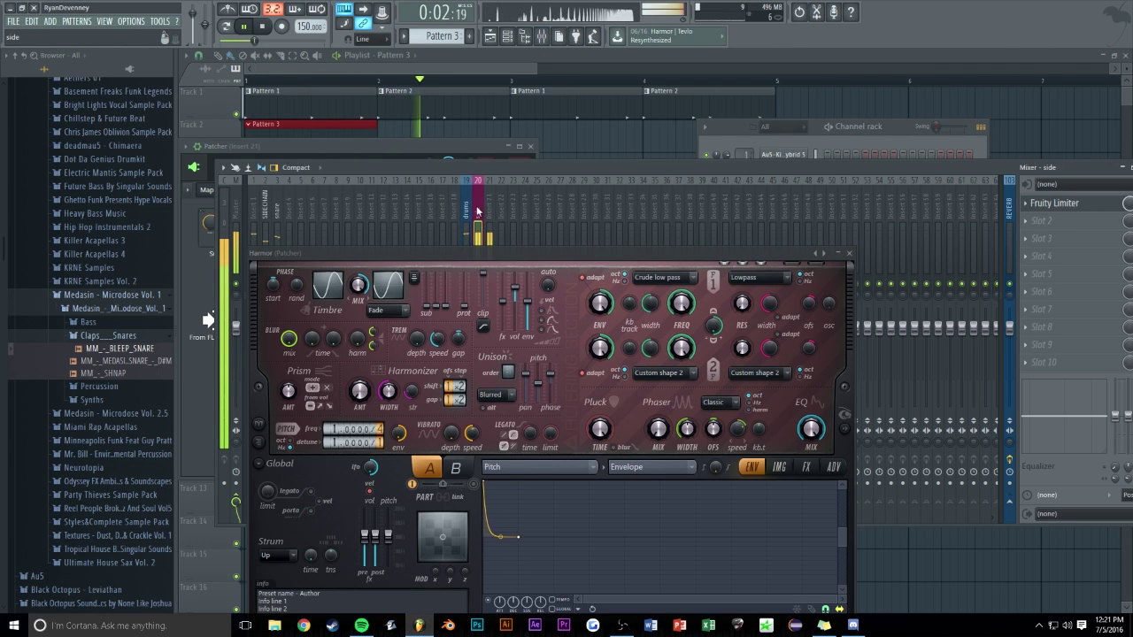
pyautogui.click(1053, 203)
pyautogui.click(588, 178)
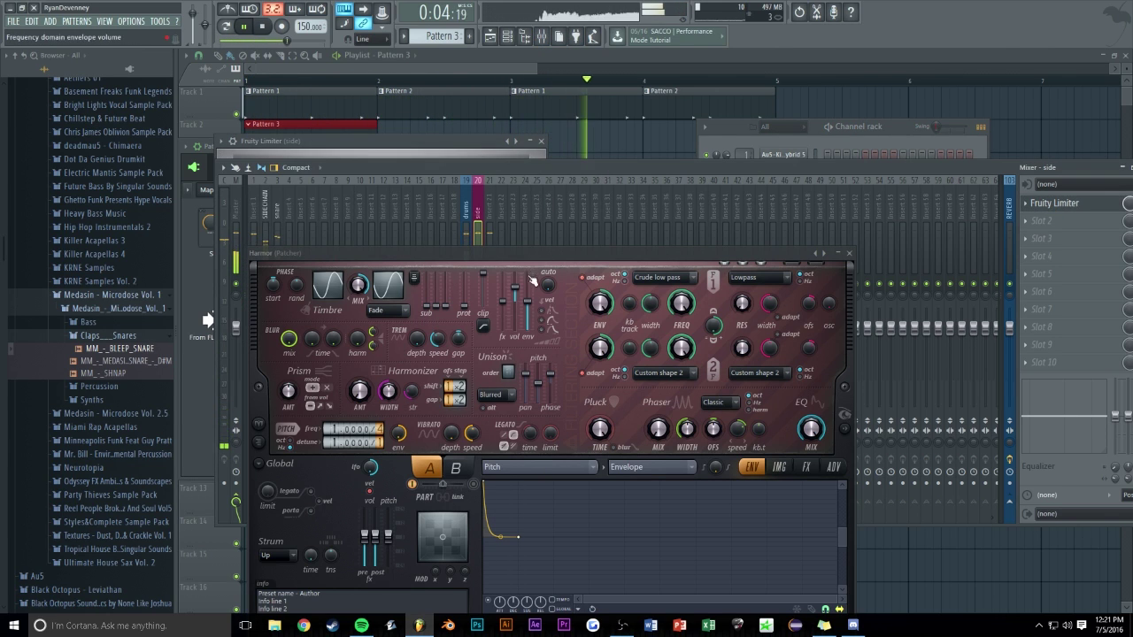
pyautogui.moveTo(577, 166); pyautogui.dragTo(604, 109)
pyautogui.click(848, 253)
pyautogui.moveTo(515, 270); pyautogui.dragTo(515, 285)
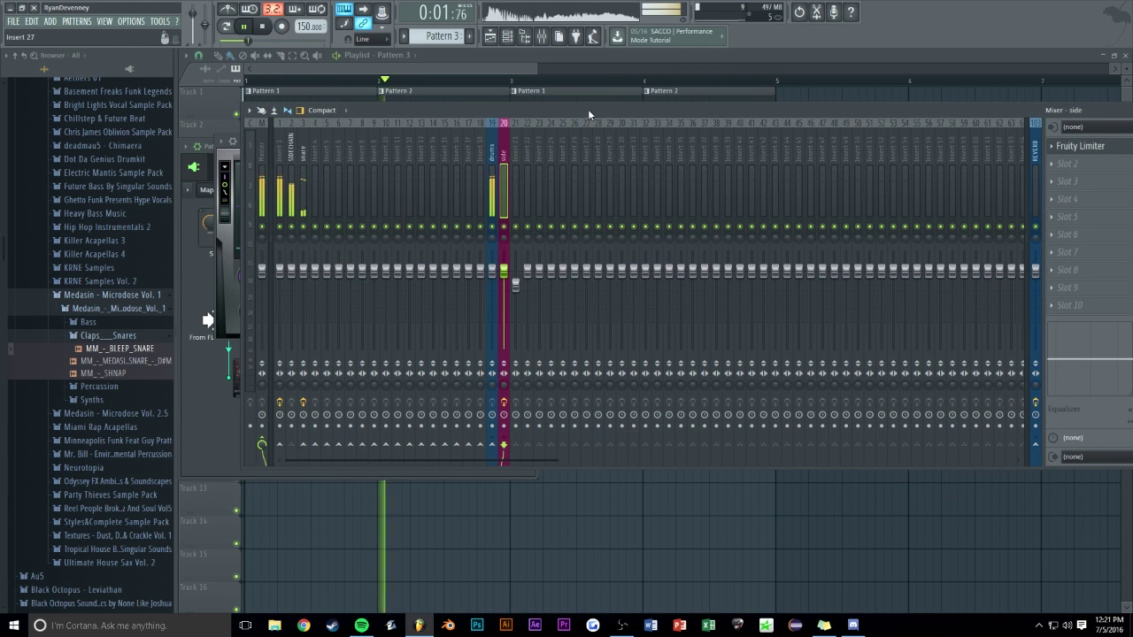
# Lower the compressor threshold in the side track's Fruity Limiter and route mixer track 21 into the side bus
pyautogui.moveTo(587, 109); pyautogui.dragTo(557, 163)
pyautogui.click(1053, 199)
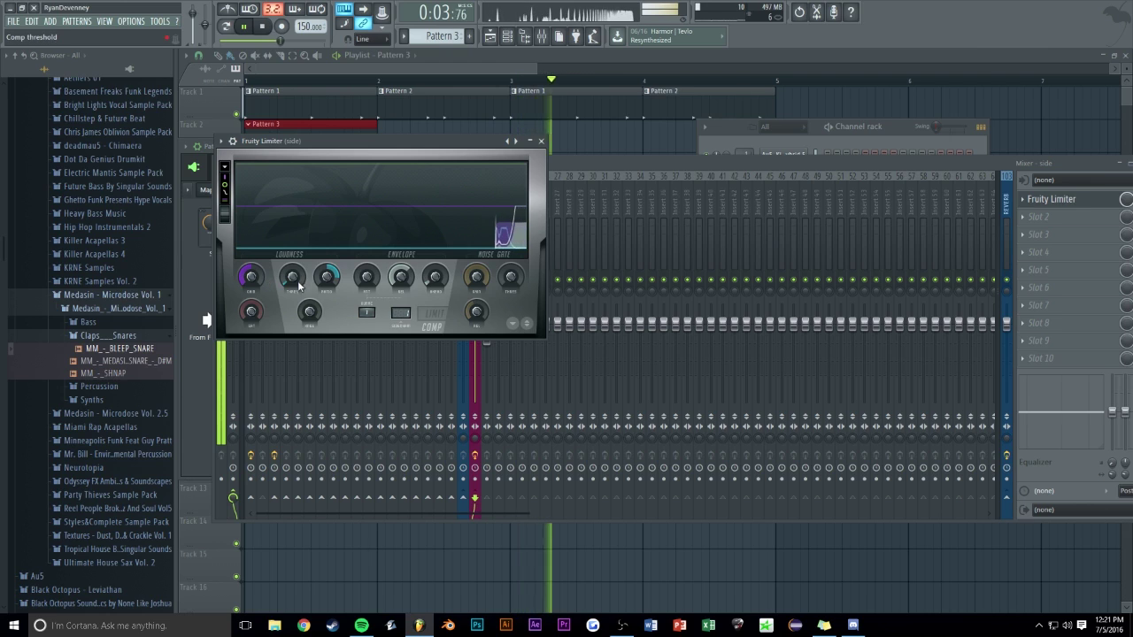
pyautogui.moveTo(296, 279); pyautogui.dragTo(295, 295)
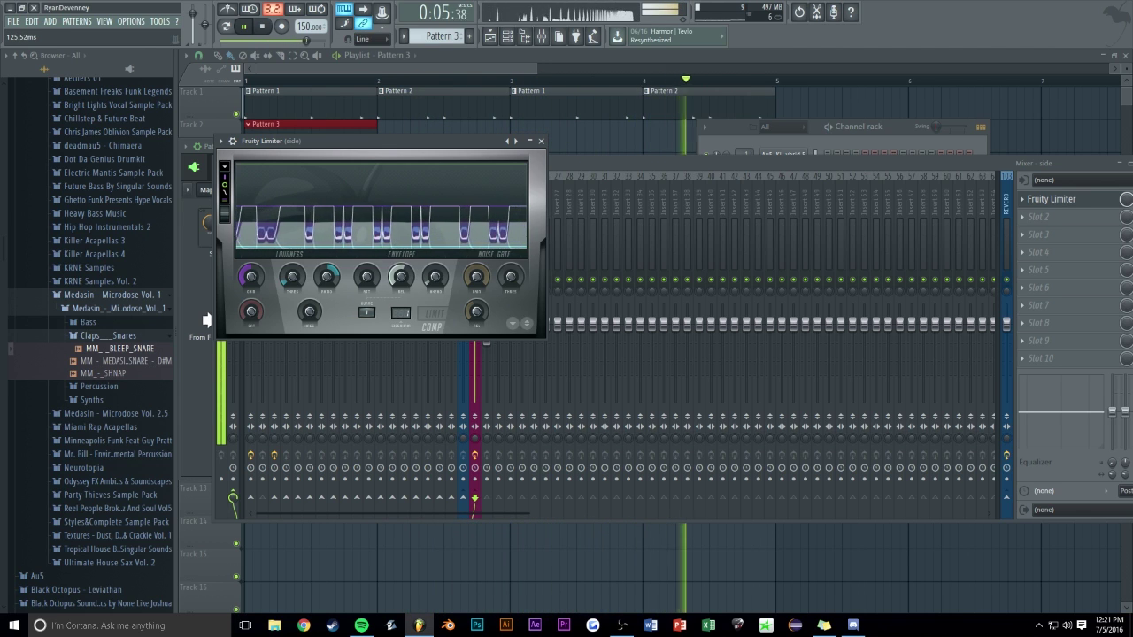
pyautogui.click(541, 141)
pyautogui.moveTo(409, 145); pyautogui.dragTo(510, 111)
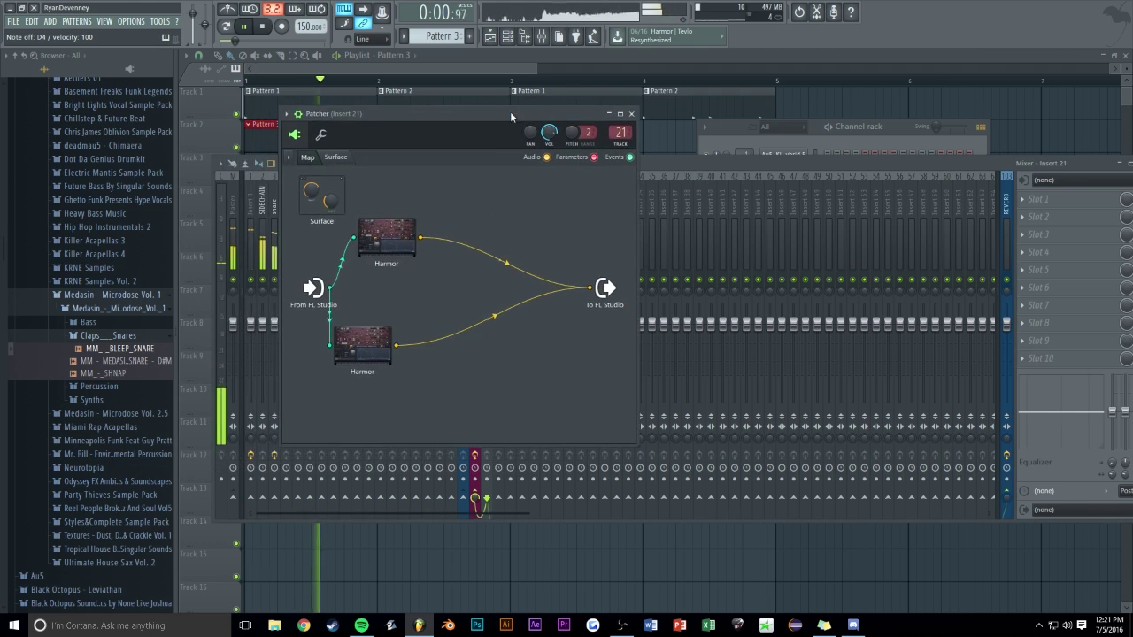
pyautogui.press('space')
# Enter a D#4 note at the start of the Patcher channel's piano roll and stretch it to one bar
pyautogui.click(394, 239)
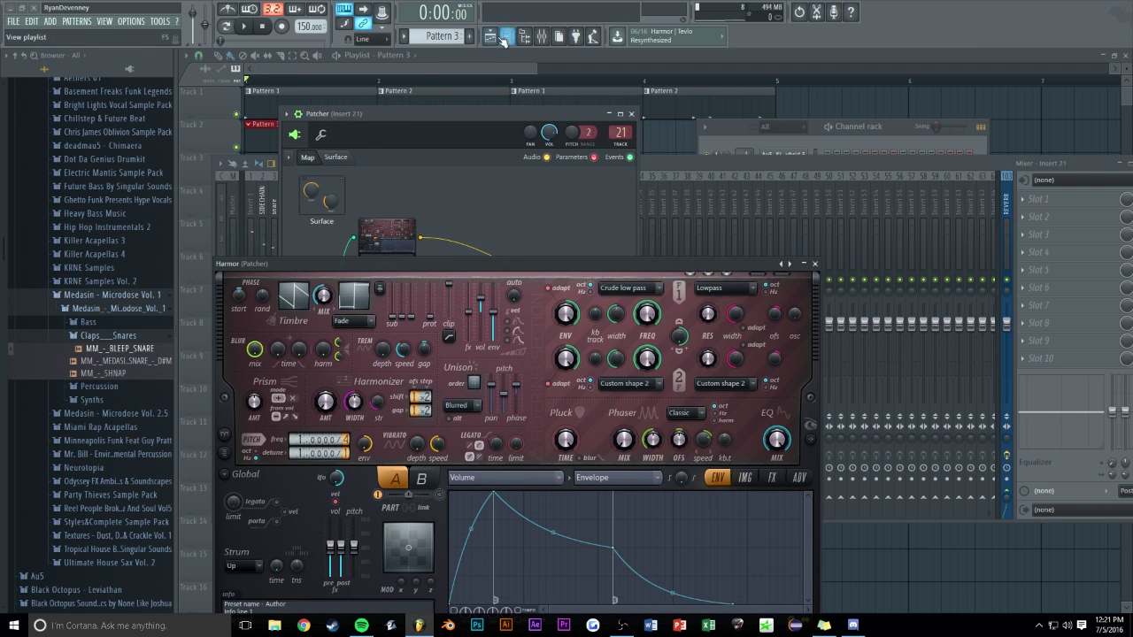
pyautogui.press('F12')
pyautogui.press('F6')
pyautogui.rightClick(809, 209)
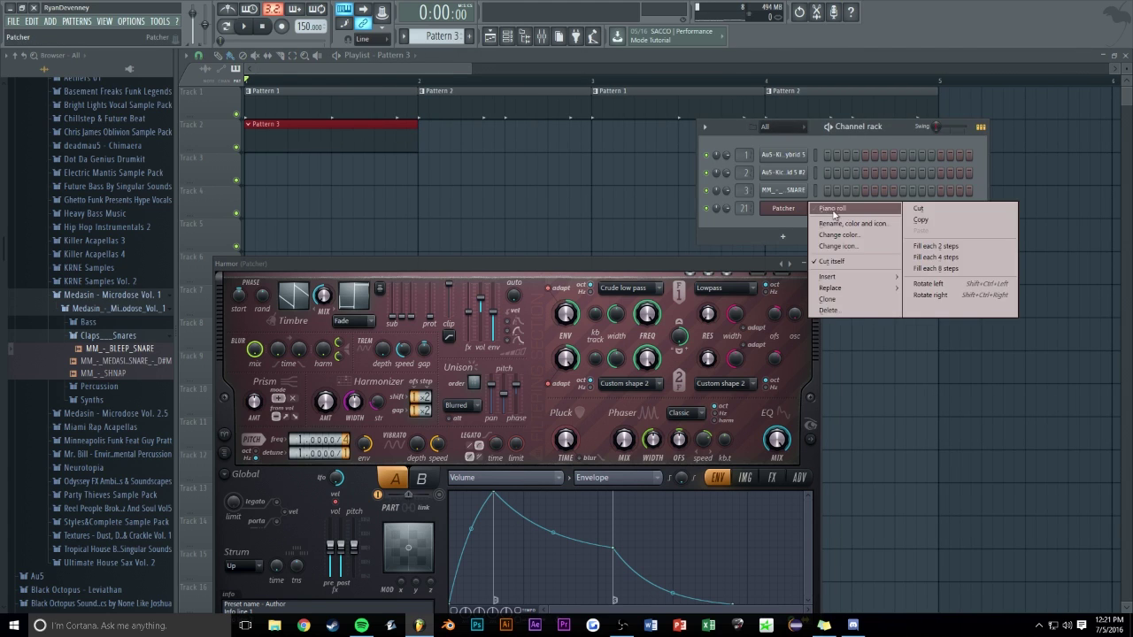
pyautogui.click(832, 209)
pyautogui.click(814, 264)
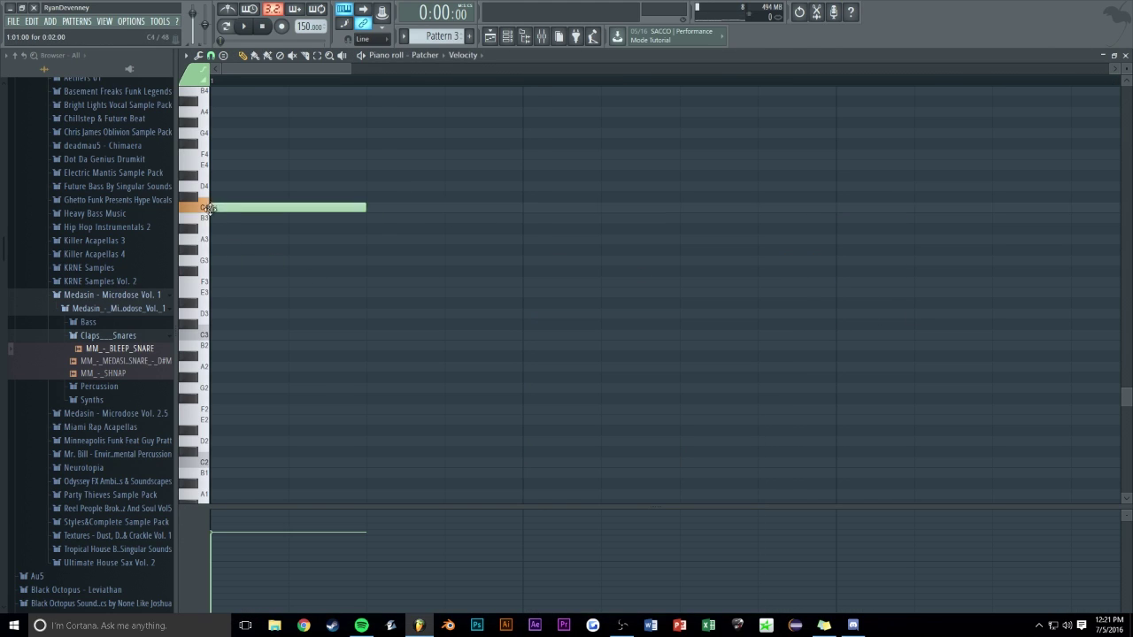
pyautogui.moveTo(212, 220); pyautogui.dragTo(202, 304)
pyautogui.press('space')
pyautogui.moveTo(381, 310); pyautogui.dragTo(835, 309)
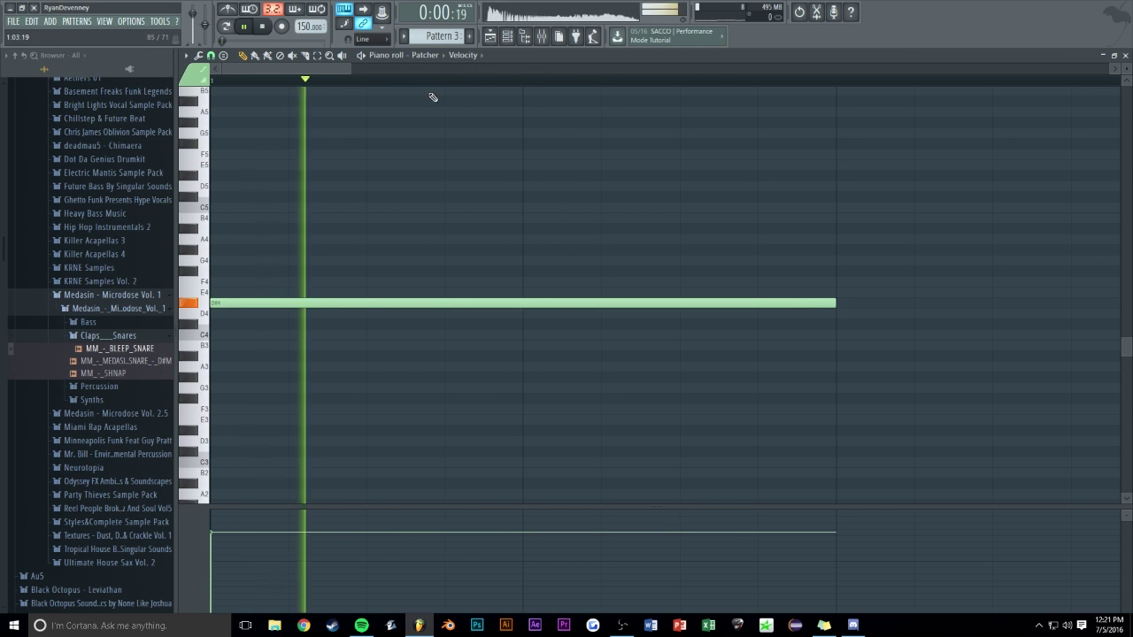
# Play the pattern and shorten the D#4 note to half a bar
pyautogui.scroll(-3, 539, 286)
pyautogui.press('space')
pyautogui.moveTo(464, 303); pyautogui.dragTo(658, 310)
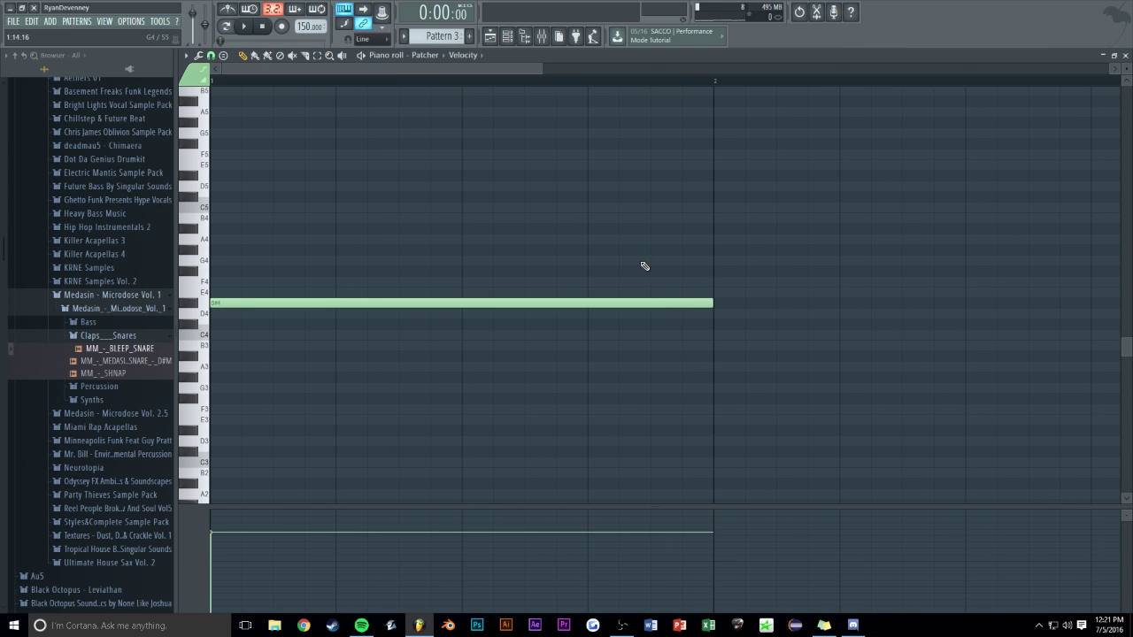
pyautogui.press('space')
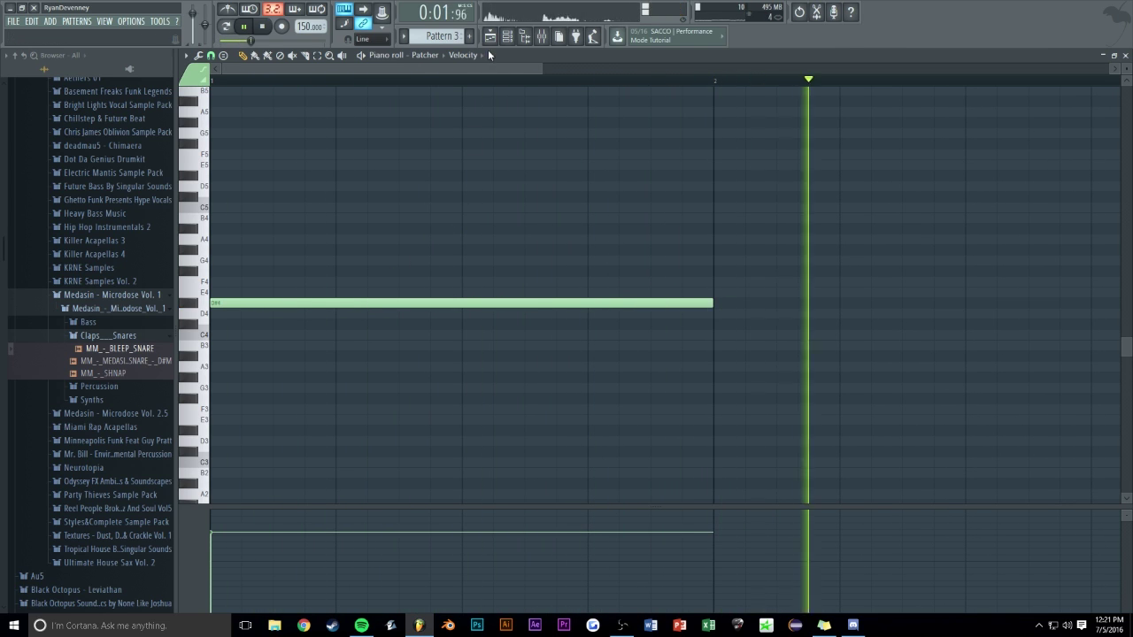
pyautogui.scroll(-1, 476, 69)
pyautogui.moveTo(592, 304); pyautogui.dragTo(403, 303)
pyautogui.scroll(-1, 407, 257)
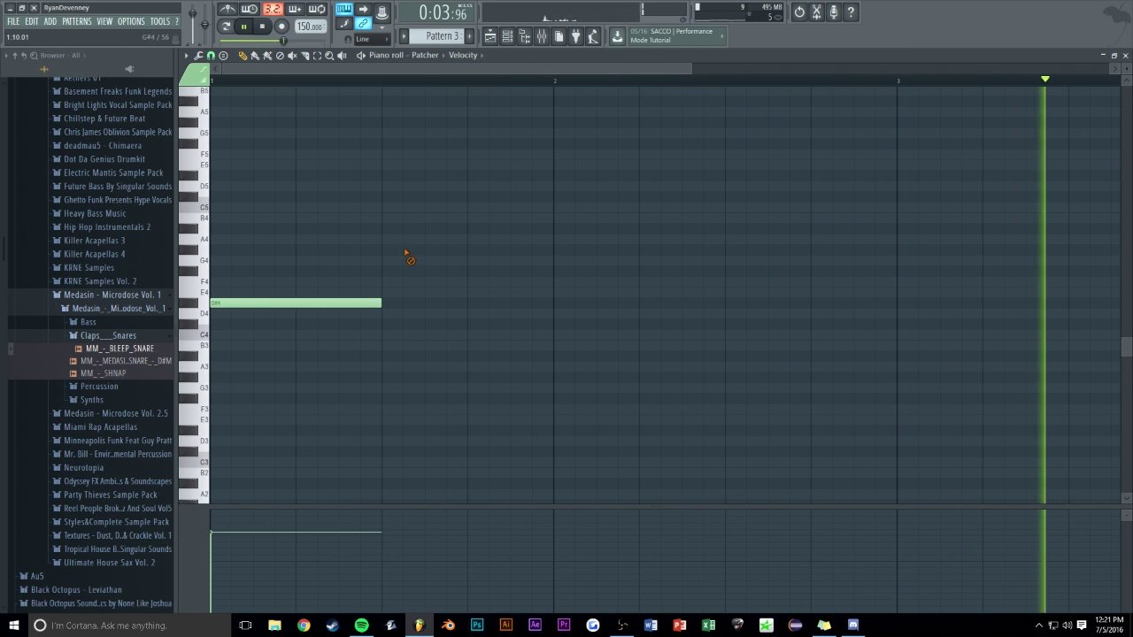
# Close the piano roll, select the first half bar of the playlist as the loop region and play it
pyautogui.press('F6')
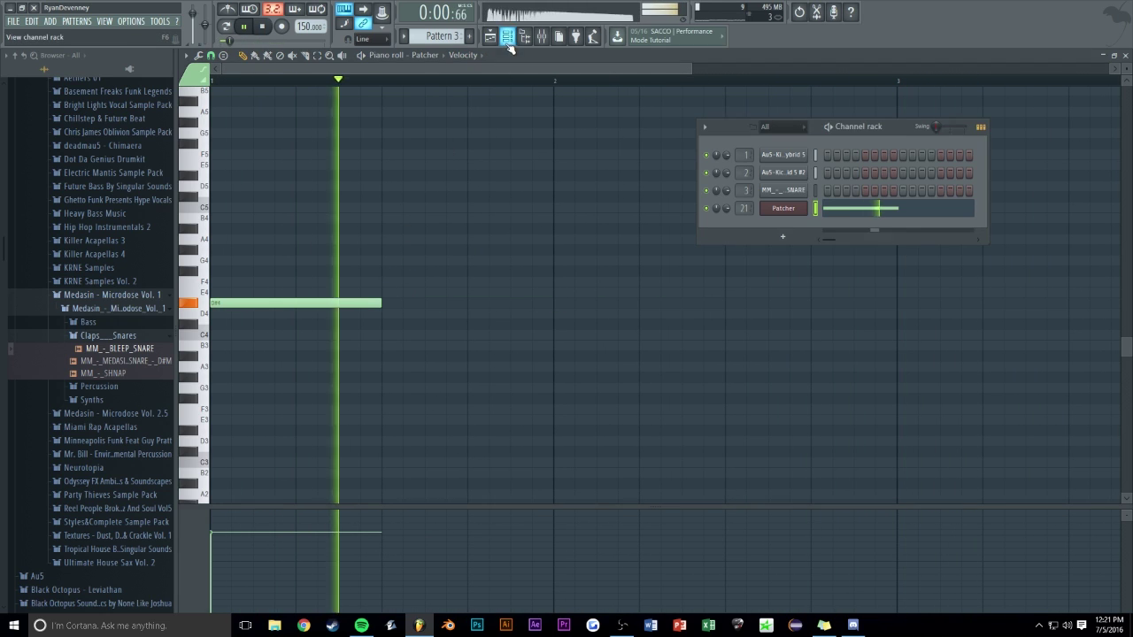
pyautogui.click(1126, 55)
pyautogui.press('F6')
pyautogui.press('space')
pyautogui.moveTo(247, 82); pyautogui.dragTo(323, 85)
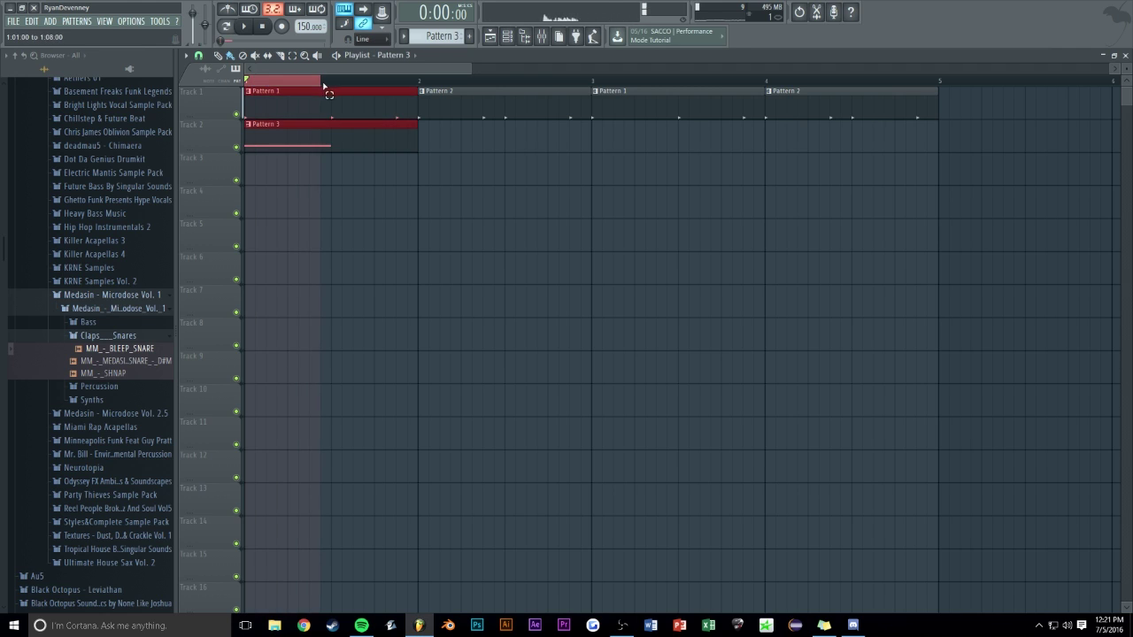
pyautogui.press('space')
# Open the upper Harmor inside Patcher, adjust its unison sliders and set phase randomness to 100% spectral random
pyautogui.press('F6')
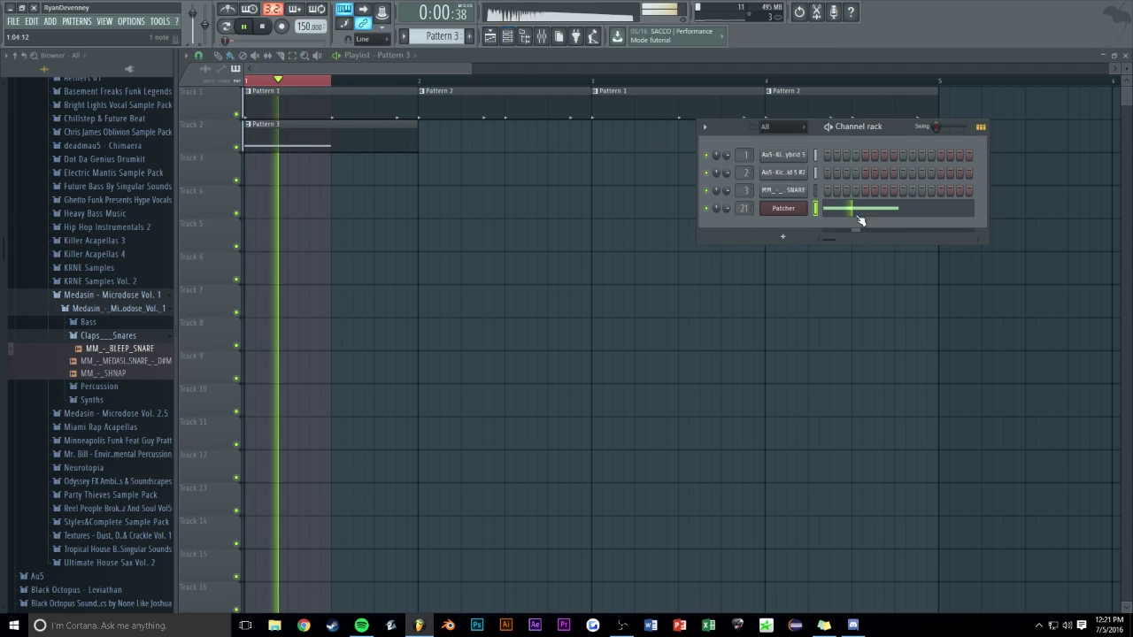
pyautogui.click(783, 209)
pyautogui.click(382, 248)
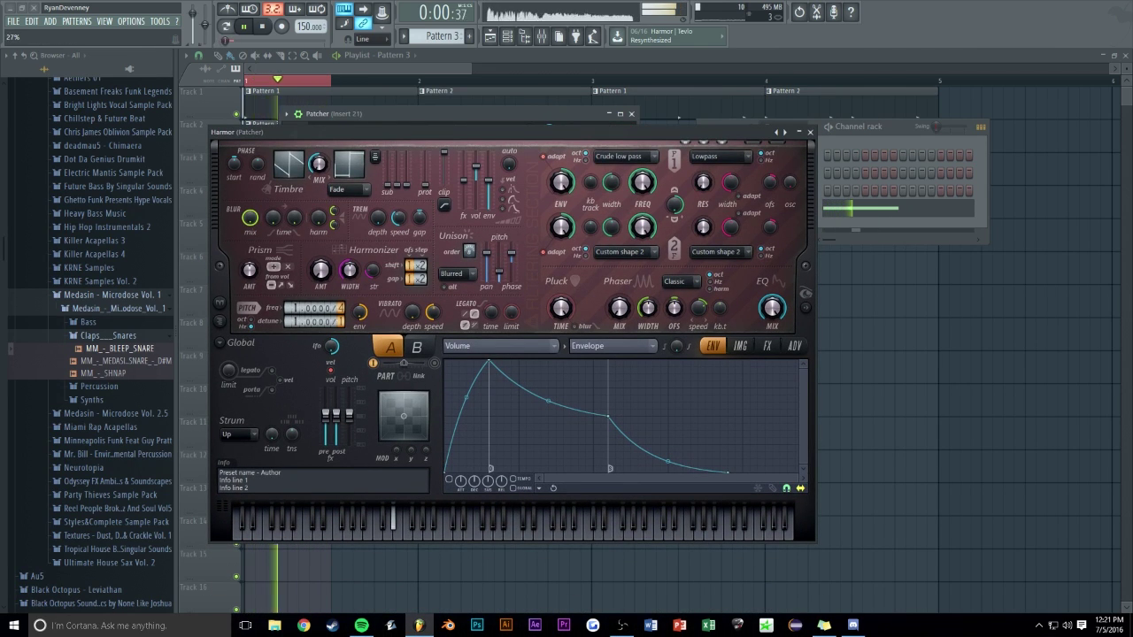
pyautogui.moveTo(488, 256); pyautogui.dragTo(488, 261)
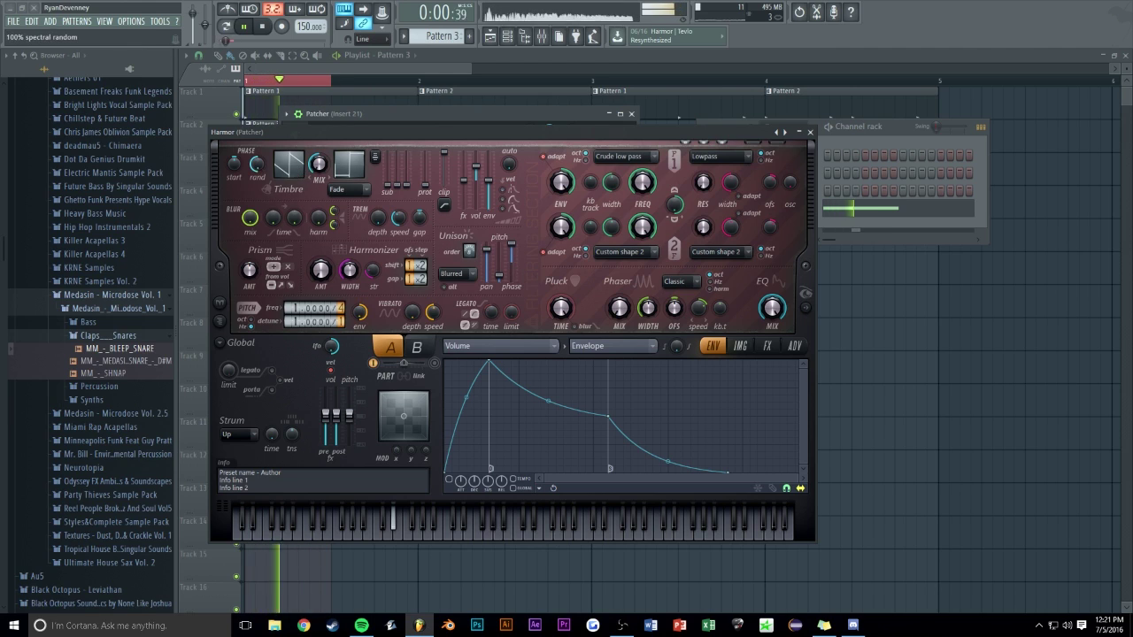
# Set Harmor's distortion type to Log in its effects
pyautogui.click(768, 345)
pyautogui.click(535, 377)
pyautogui.click(531, 386)
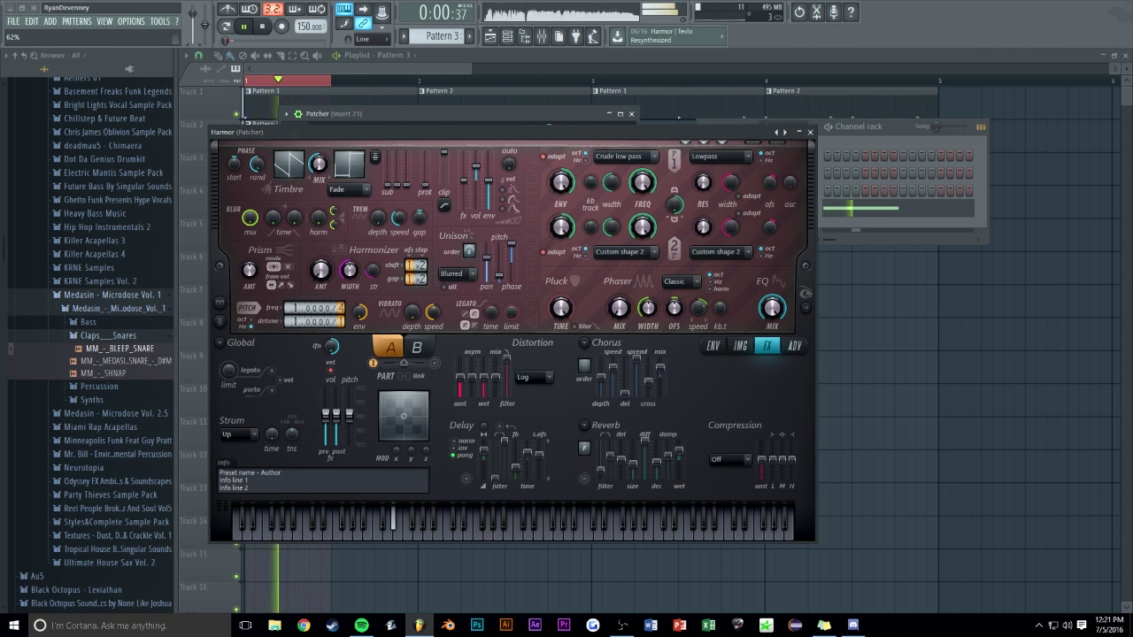
# Shape Harmor's harmonic unison pitch curve with an early dip, a tall middle peak and a smaller peak near the end
pyautogui.click(712, 345)
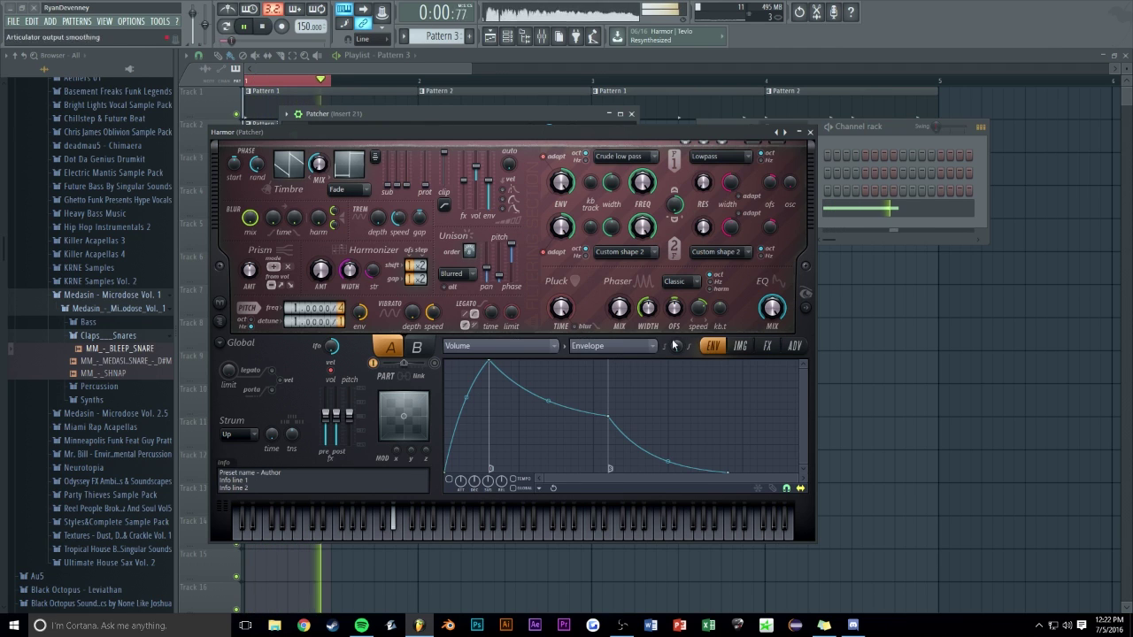
pyautogui.click(500, 345)
pyautogui.click(591, 314)
pyautogui.moveTo(476, 434); pyautogui.dragTo(501, 487)
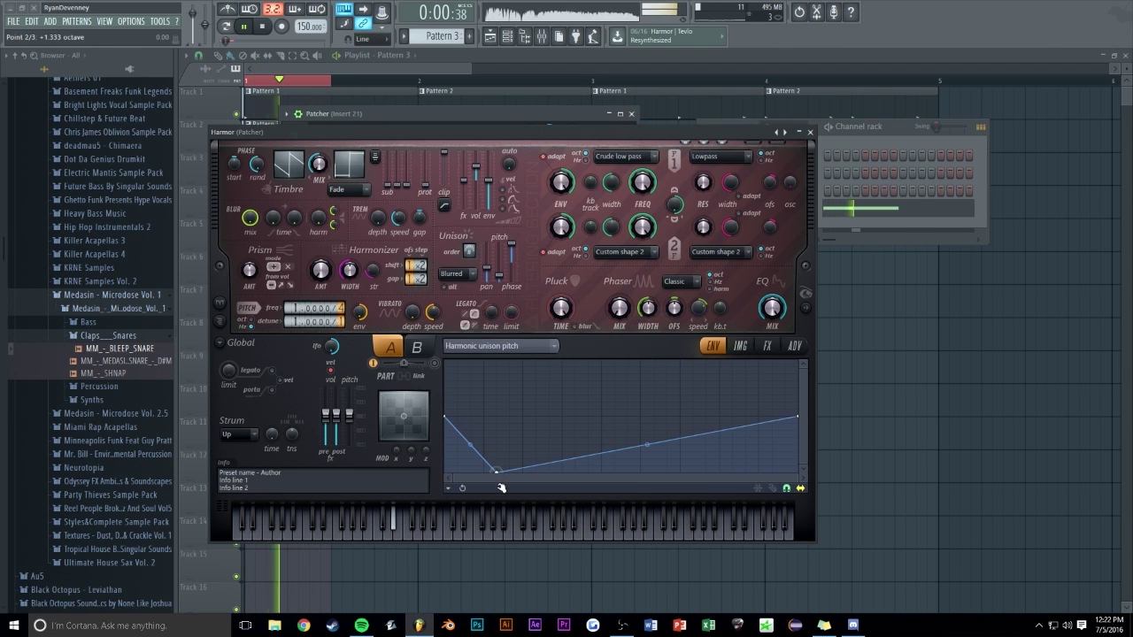
pyautogui.moveTo(657, 382); pyautogui.dragTo(705, 388)
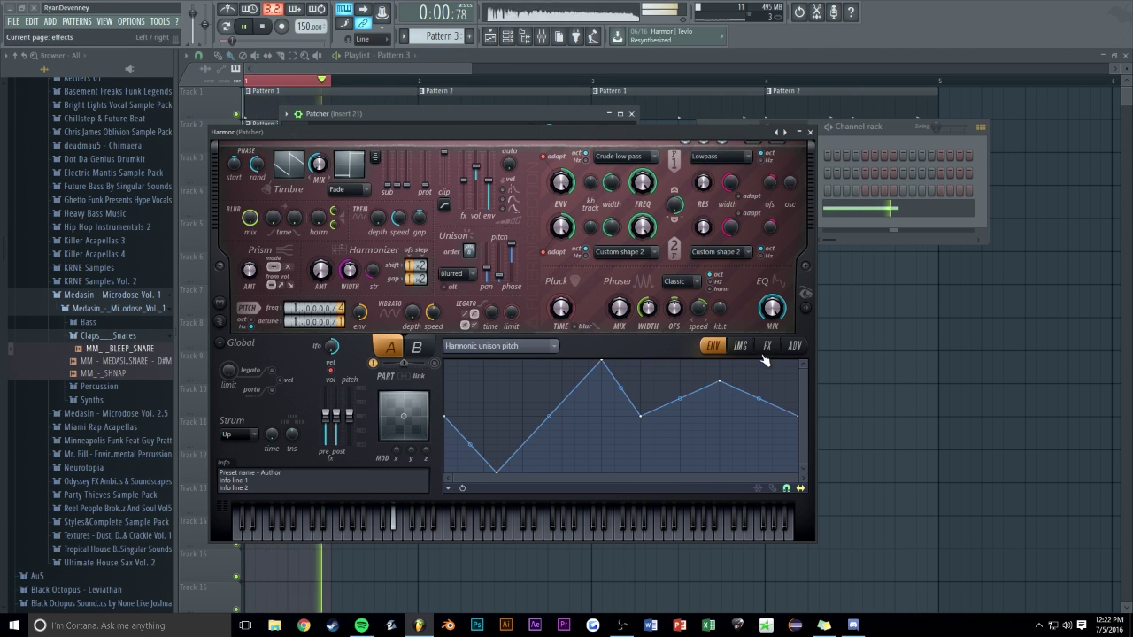
# Set Harmor's compression type to Burning
pyautogui.click(766, 346)
pyautogui.click(721, 461)
pyautogui.click(728, 522)
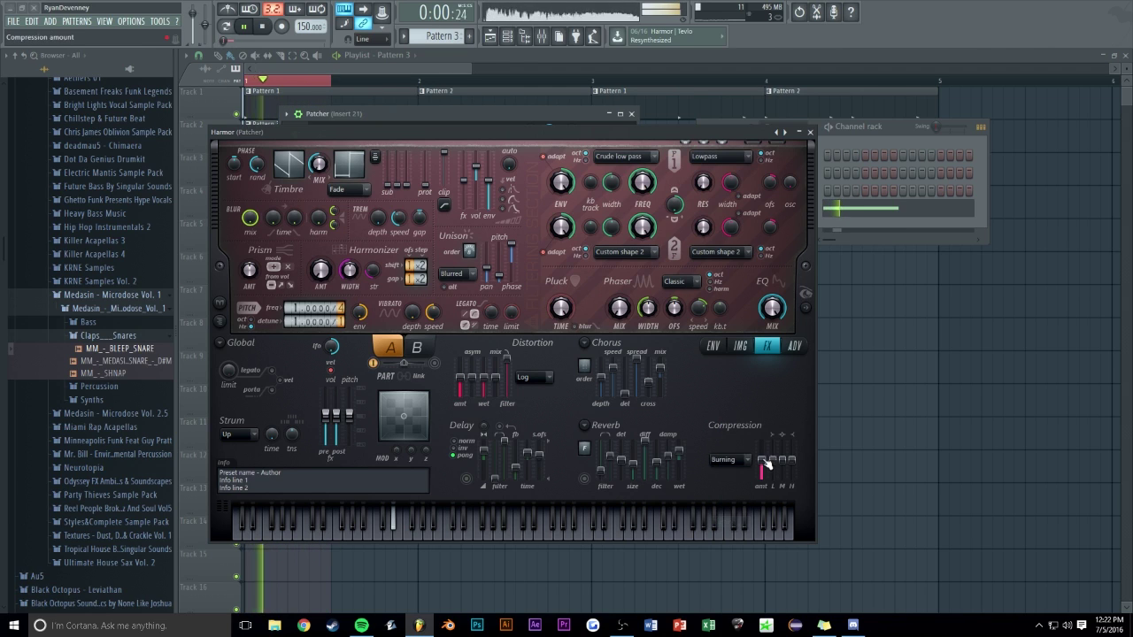
# Set Harmor's pitch detune ratio to 1.0200 and close the plugin windows
pyautogui.click(712, 346)
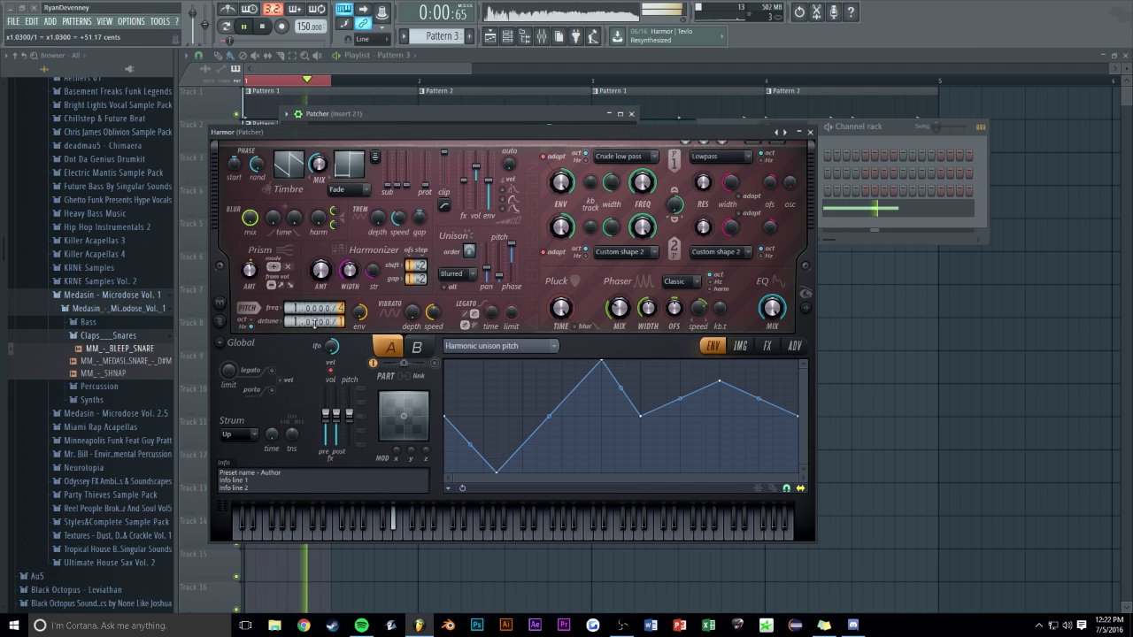
pyautogui.moveTo(317, 320); pyautogui.dragTo(317, 327)
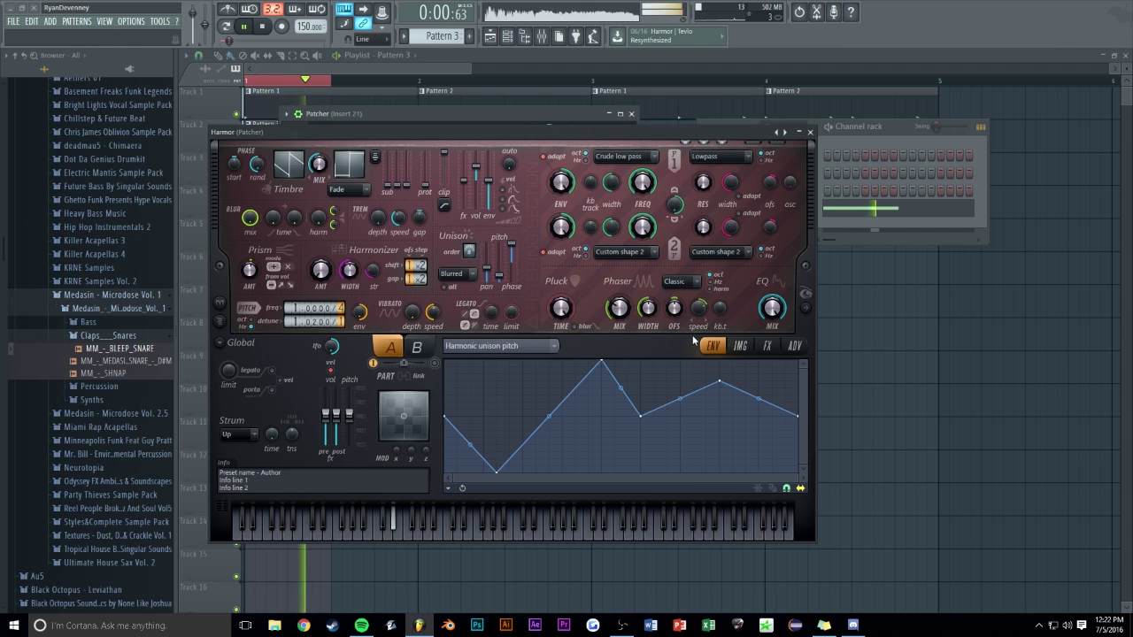
pyautogui.click(814, 119)
pyautogui.click(810, 132)
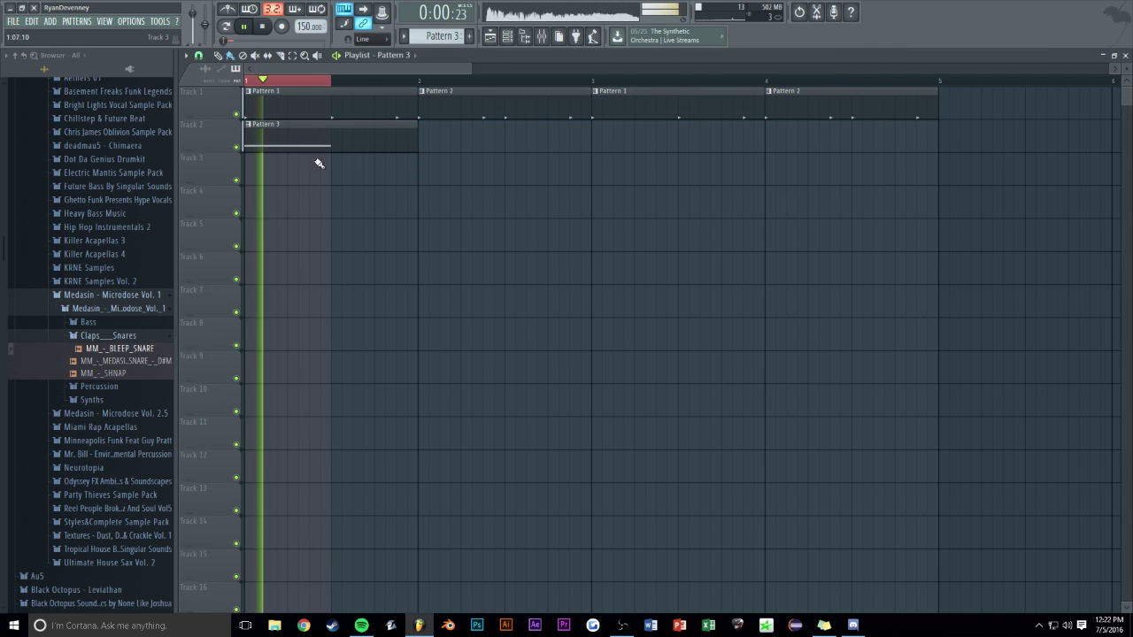
# Raise the Patcher note to D#5, add a half-beat D#4 slide note at the pattern start, and play the playlist loop
pyautogui.press('F7')
pyautogui.press('space')
pyautogui.moveTo(238, 293); pyautogui.dragTo(223, 179)
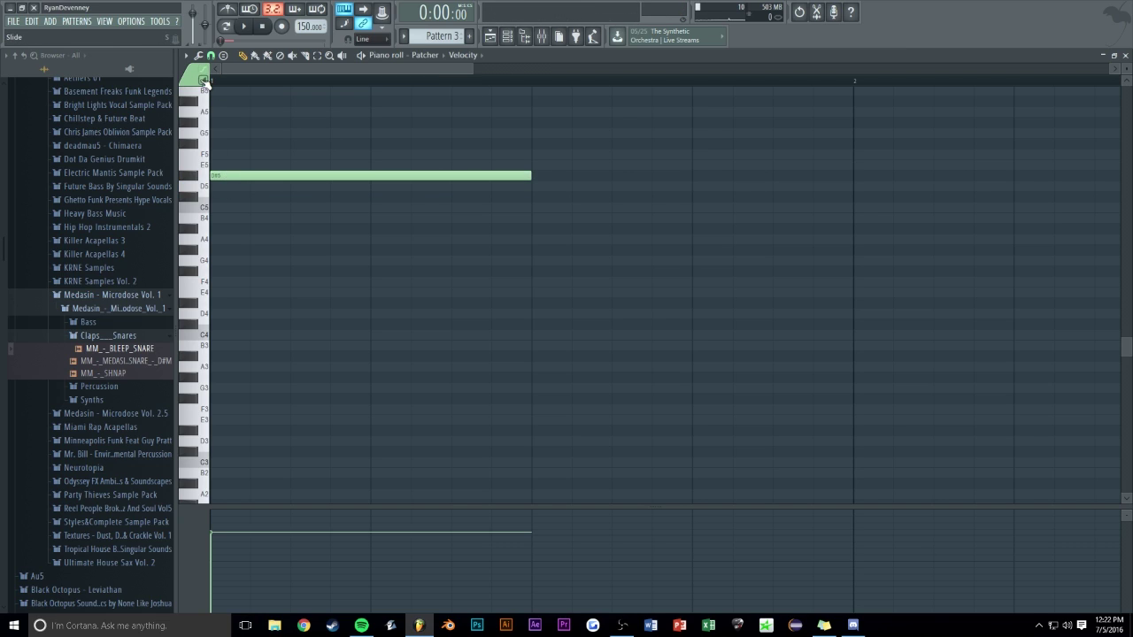
pyautogui.click(213, 303)
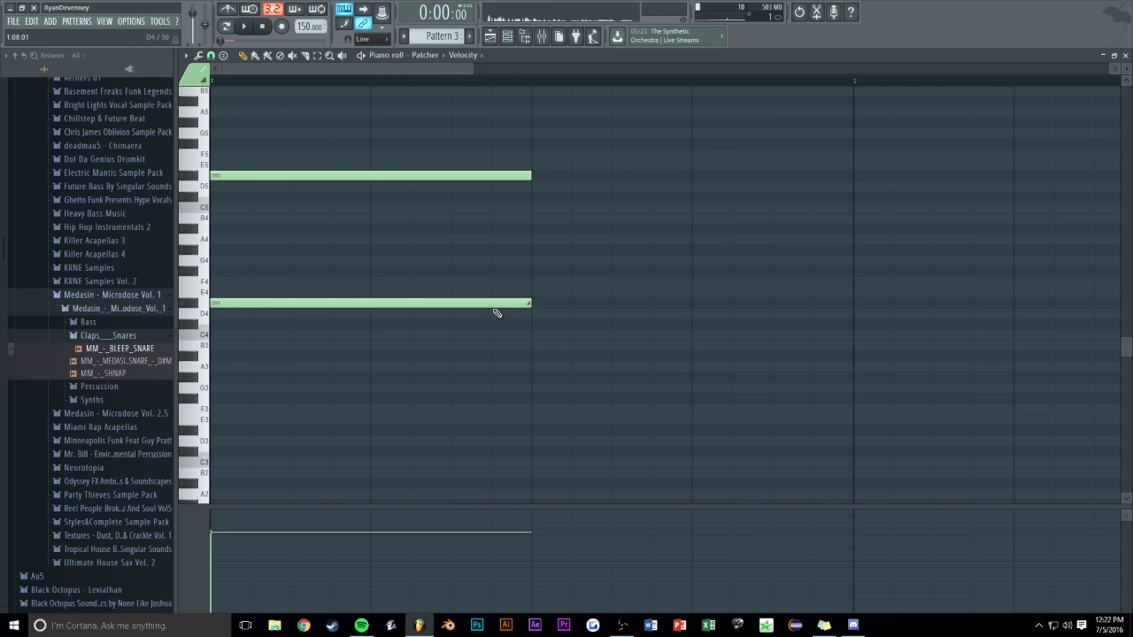
pyautogui.moveTo(528, 303); pyautogui.dragTo(290, 303)
pyautogui.press('space')
pyautogui.press('space')
pyautogui.press('F5')
pyautogui.press('F6')
pyautogui.press('space')
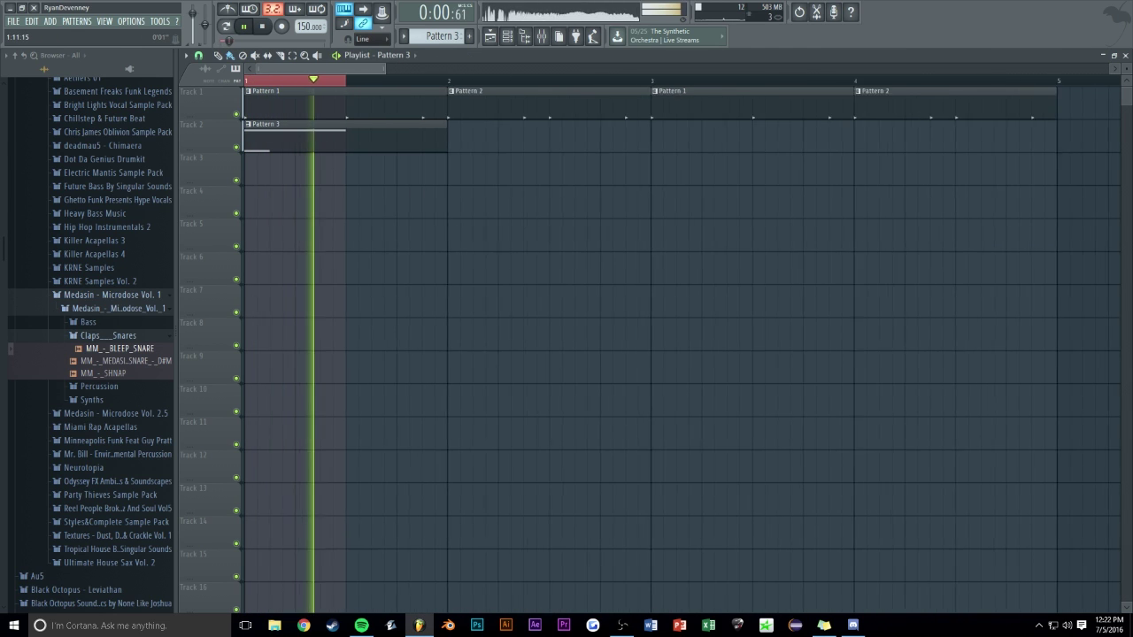
pyautogui.press('space')
# Insert Param. EQ 2 in Patcher between the upper Harmor and the output, and open its editor
pyautogui.press('F6')
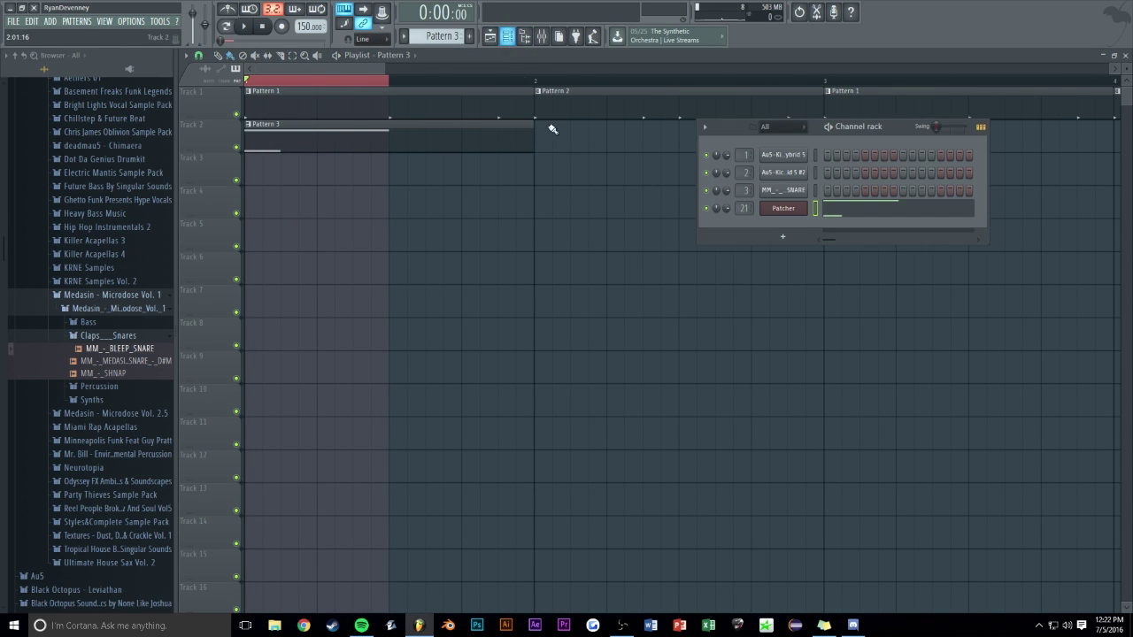
pyautogui.click(776, 212)
pyautogui.press('F8')
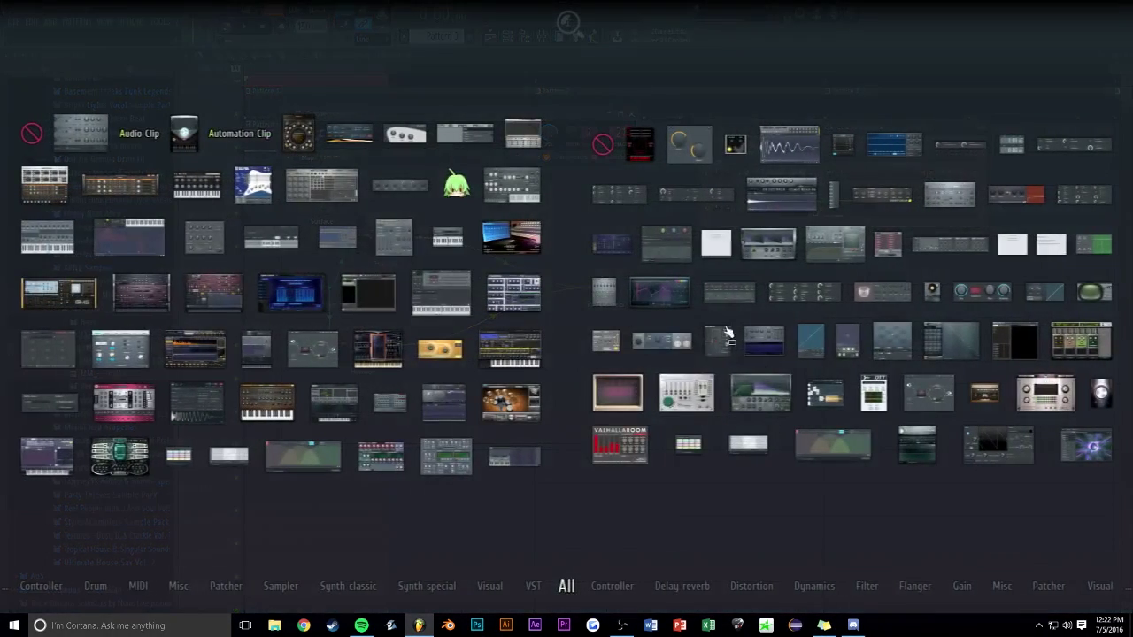
pyautogui.moveTo(655, 306); pyautogui.dragTo(457, 248)
pyautogui.click(458, 248)
# Turn band 1 of the equalizer into a steep high-pass filter and close its editor
pyautogui.rightClick(269, 359)
pyautogui.moveTo(284, 391)
pyautogui.click(338, 426)
pyautogui.rightClick(269, 359)
pyautogui.click(328, 401)
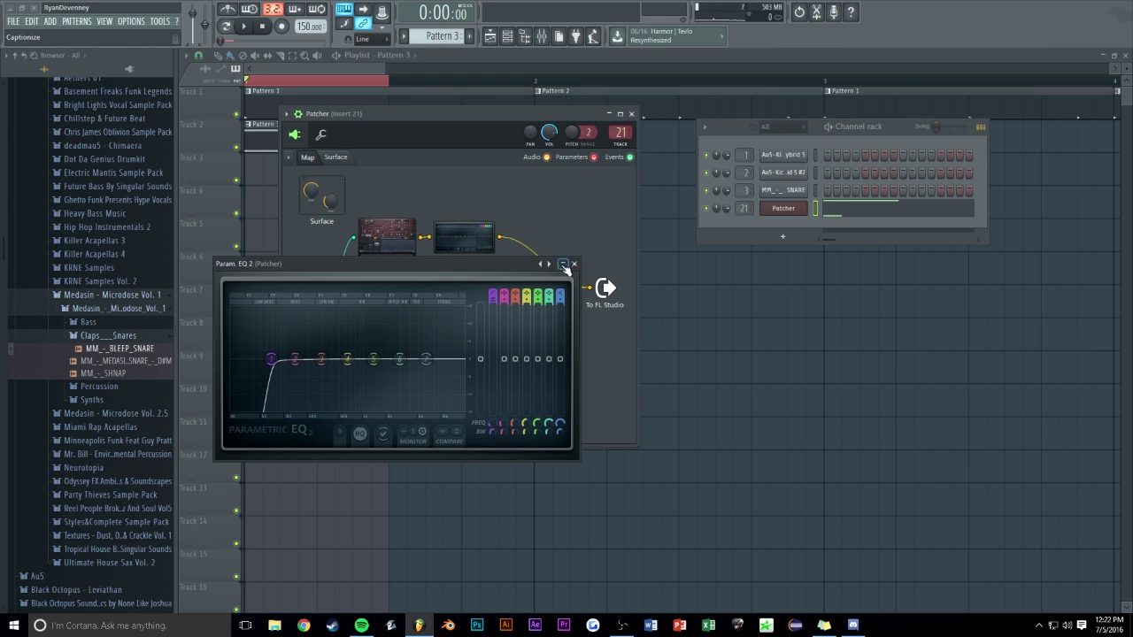
pyautogui.click(564, 265)
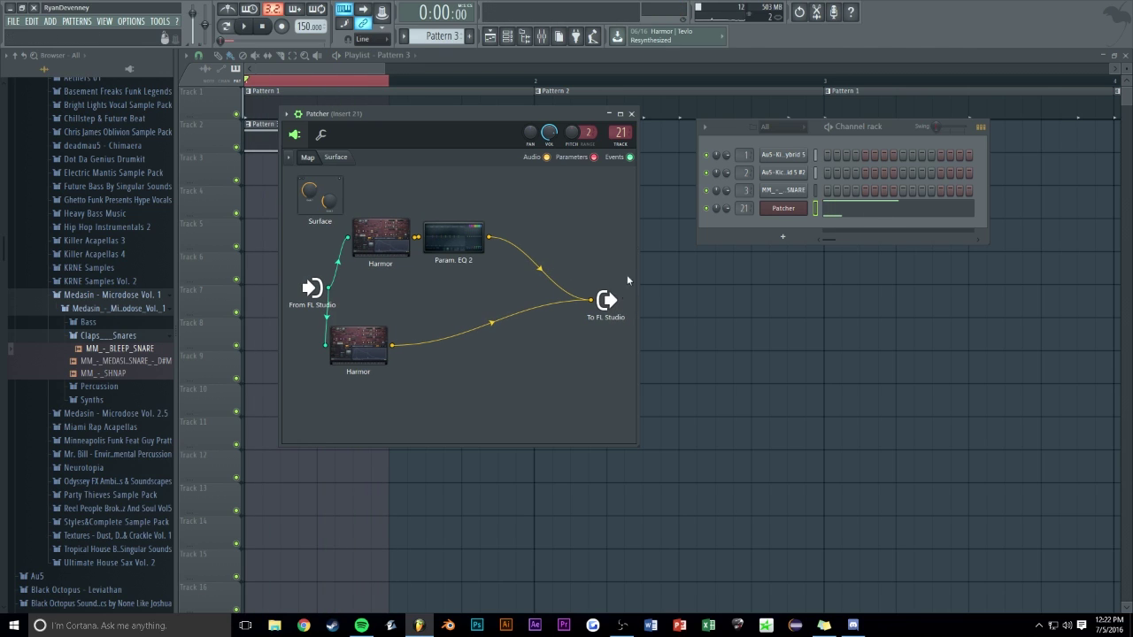
# Enlarge the Patcher window, auto-arrange its modules, and move the output module farther from Param. EQ 2 to make room for effects
pyautogui.click(624, 115)
pyautogui.click(1114, 56)
pyautogui.moveTo(637, 446); pyautogui.dragTo(985, 528)
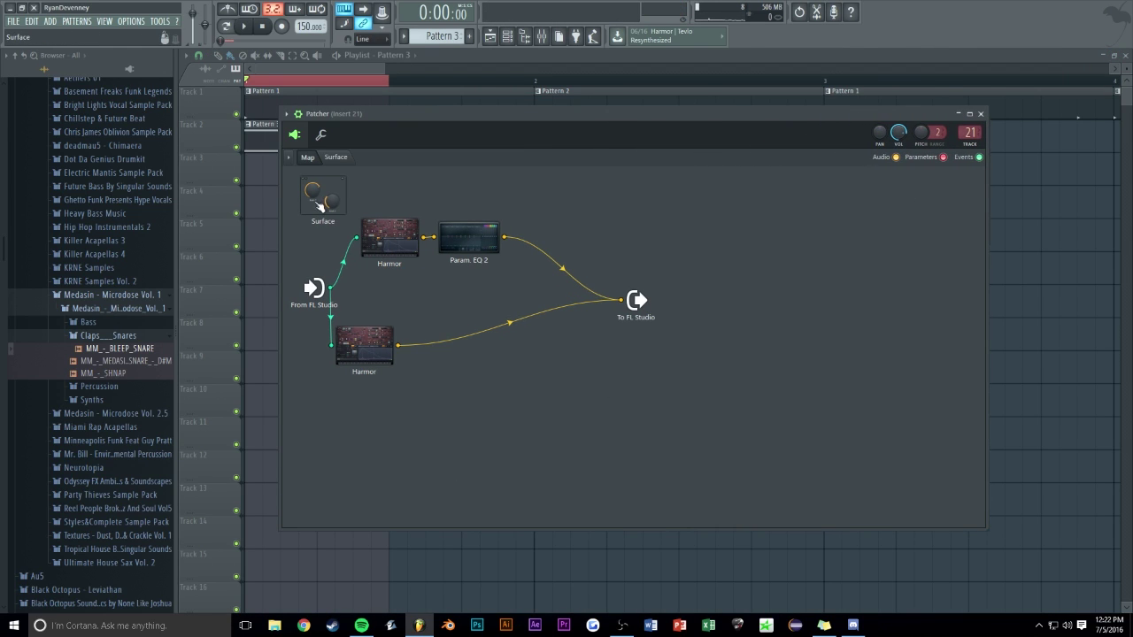
pyautogui.rightClick(402, 198)
pyautogui.click(447, 239)
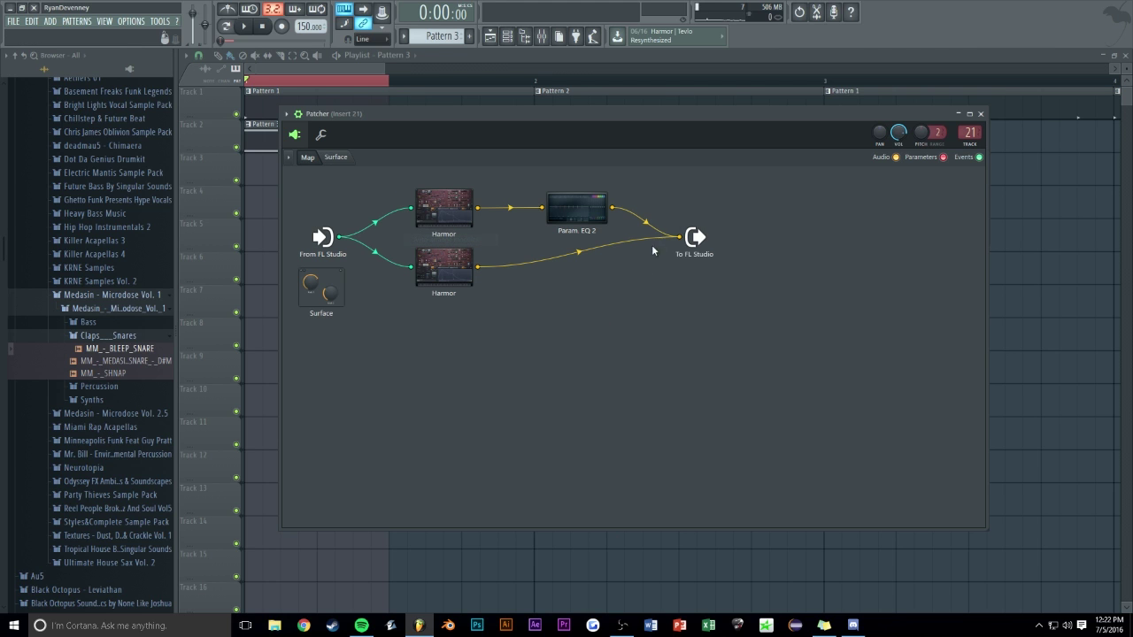
pyautogui.moveTo(697, 241); pyautogui.dragTo(960, 257)
# Insert a second Param. EQ 2 after the first one and set its band 4 to band pass
pyautogui.press('F8')
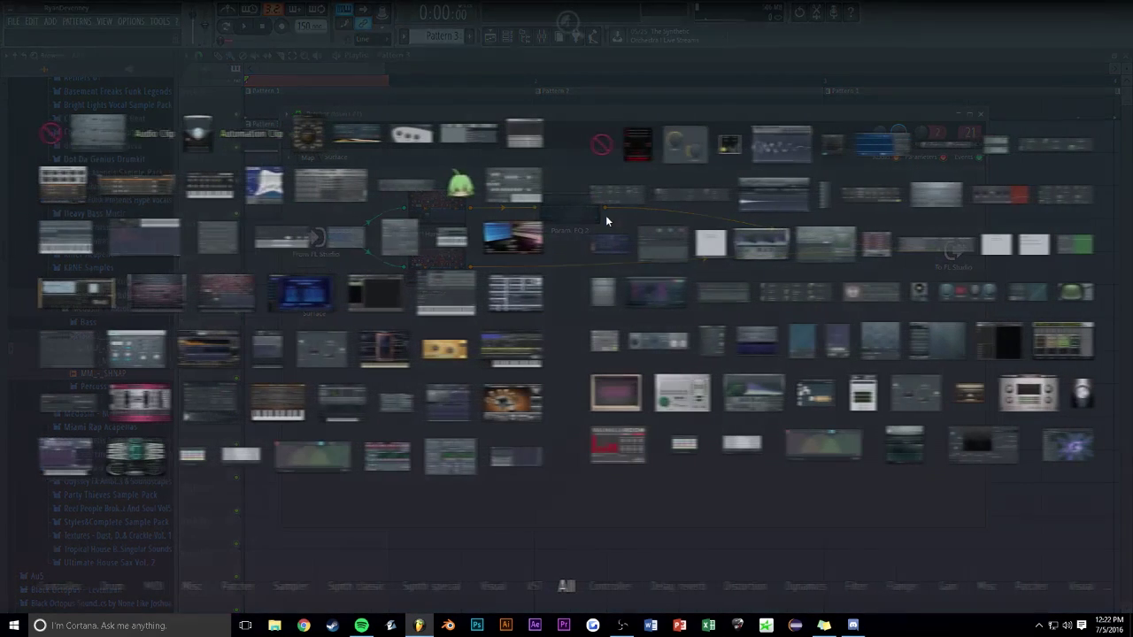
pyautogui.click(662, 301)
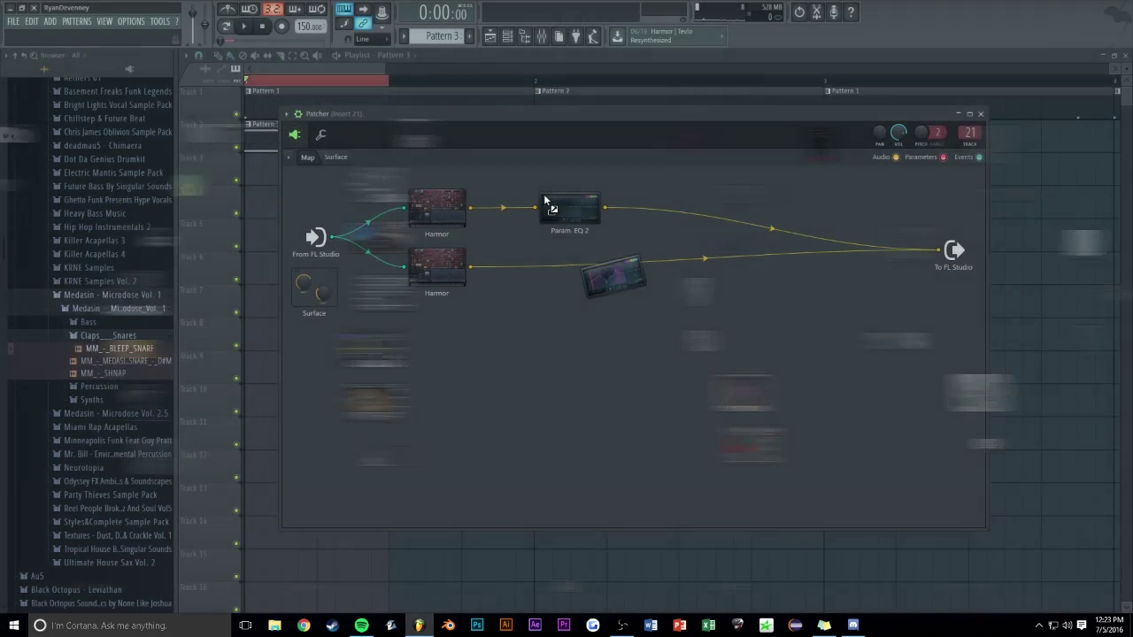
pyautogui.rightClick(347, 360)
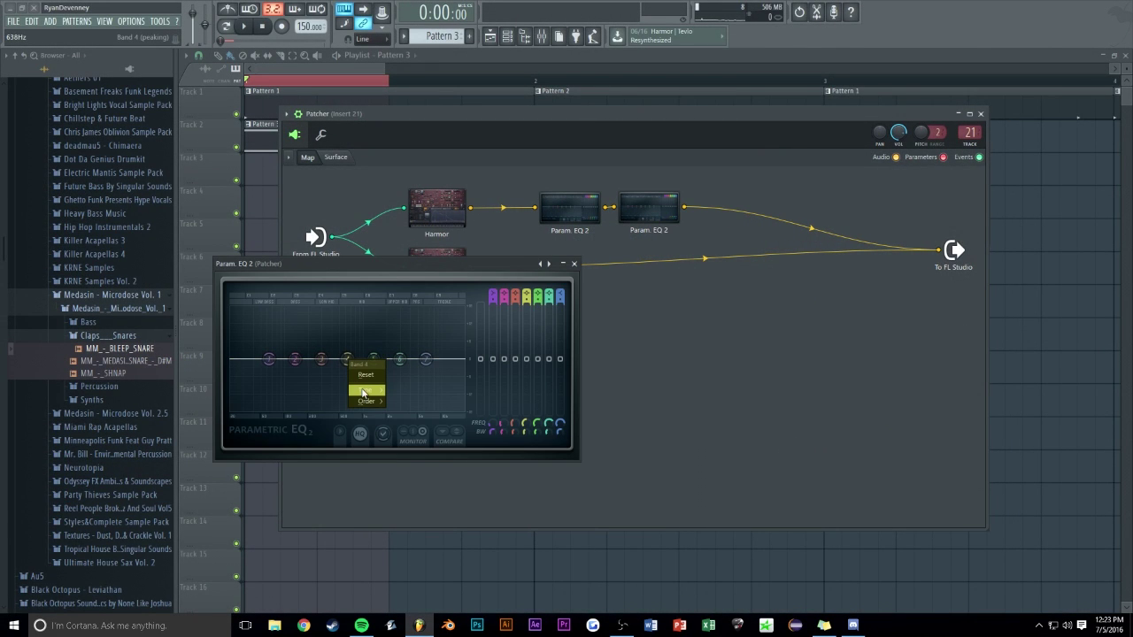
pyautogui.moveTo(366, 390)
pyautogui.click(411, 414)
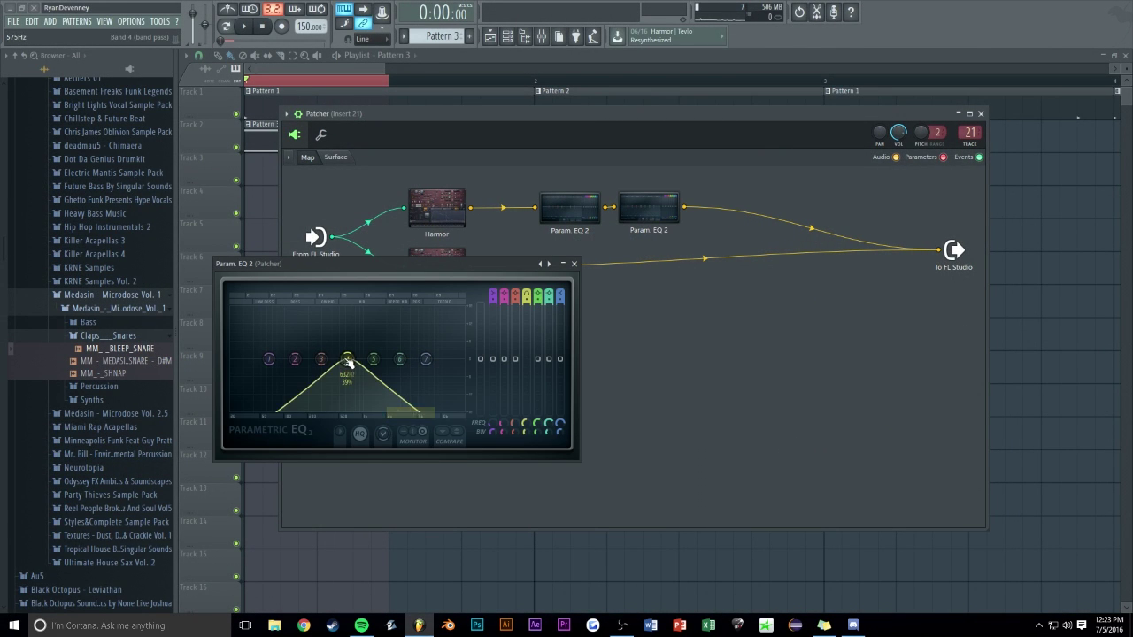
# Create an automation clip for the band 4 frequency, shape it into a gentle rise and fall, and play the loop
pyautogui.rightClick(525, 424)
pyautogui.click(556, 440)
pyautogui.rightClick(527, 422)
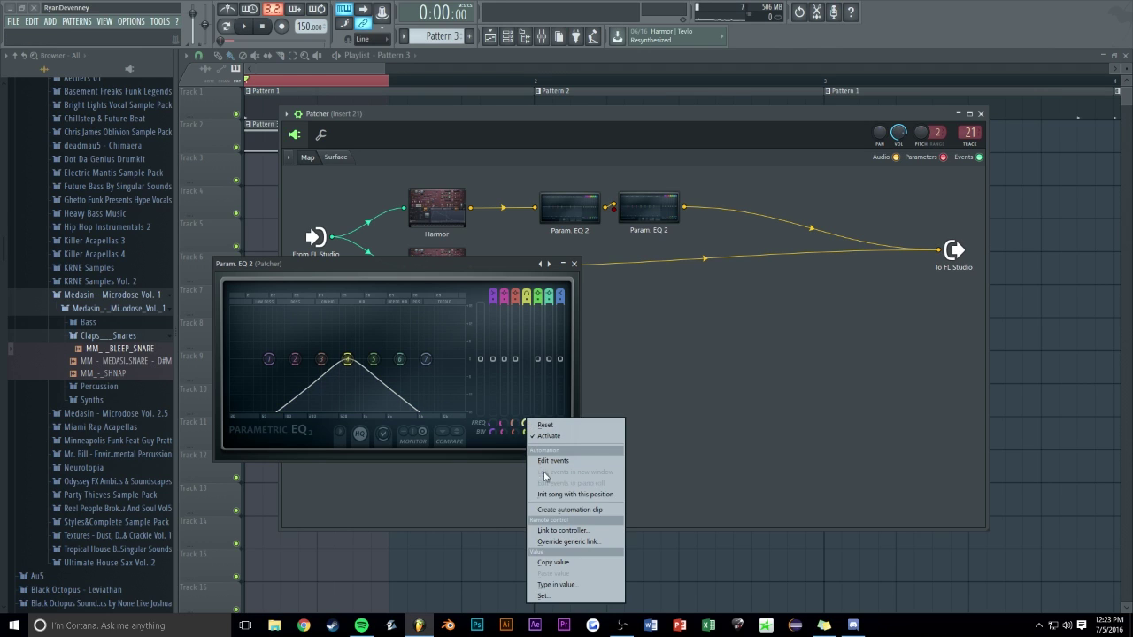
pyautogui.click(559, 511)
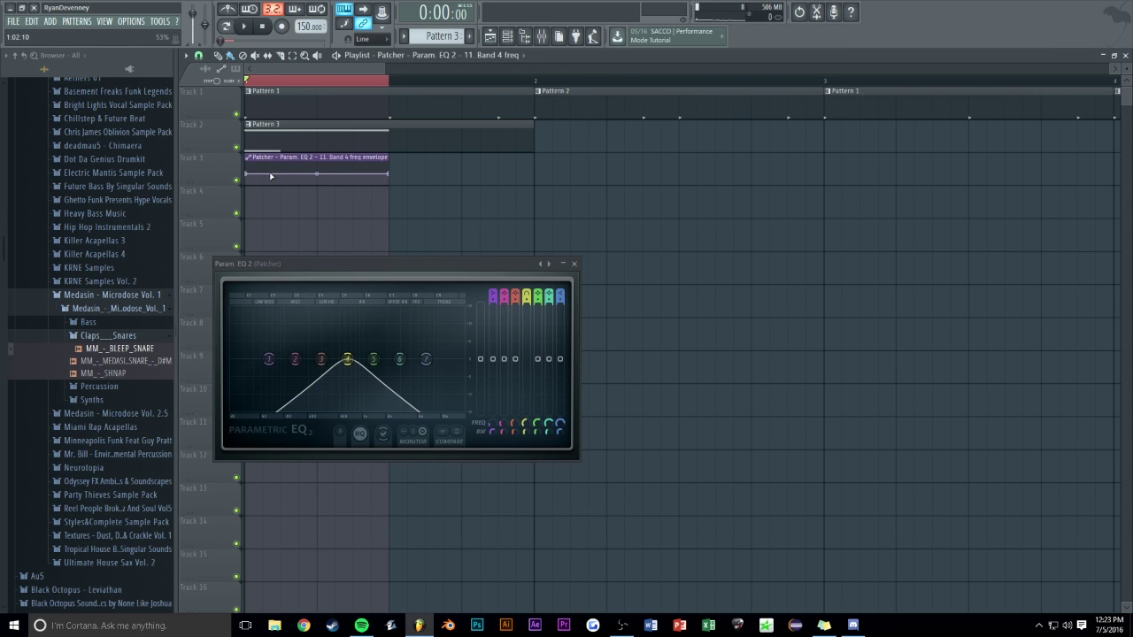
pyautogui.press('space')
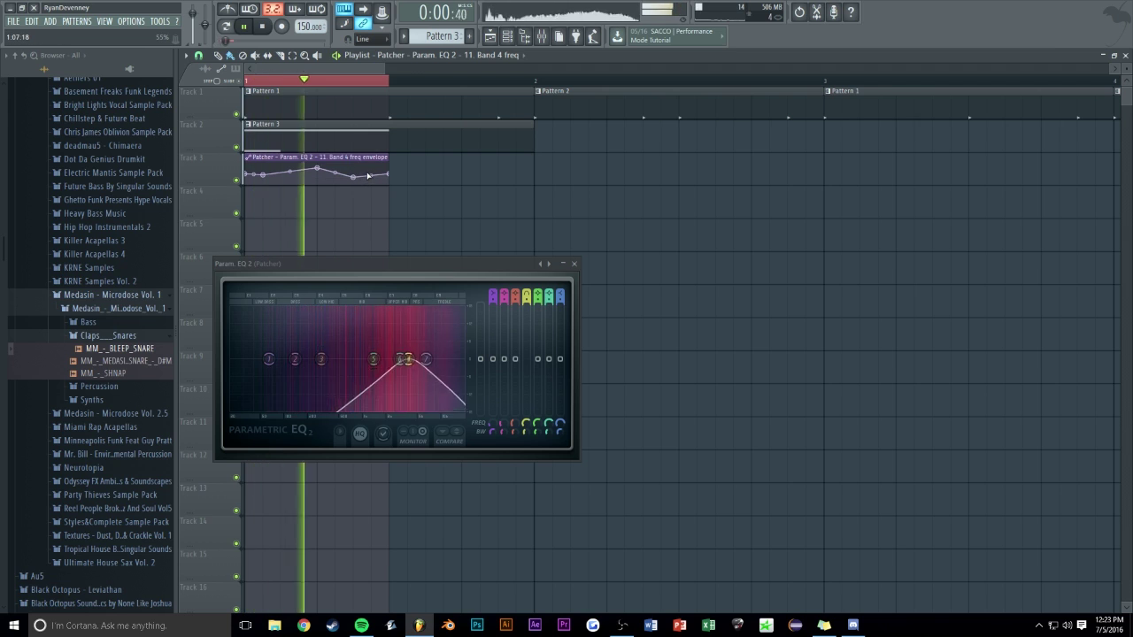
pyautogui.click(573, 264)
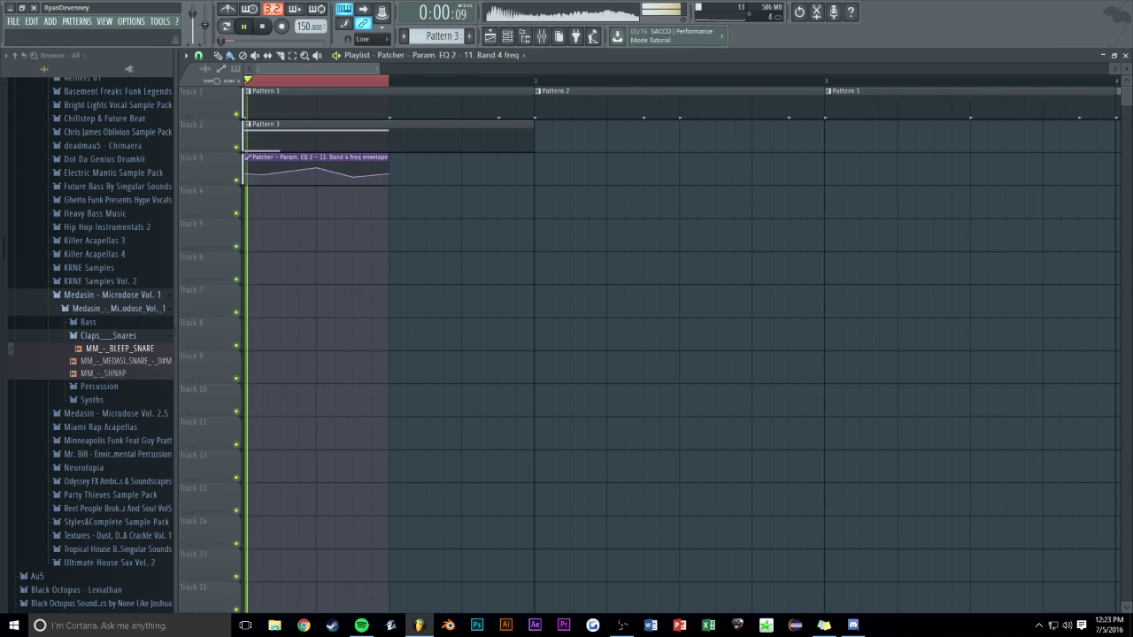
pyautogui.scroll(2, 516, 220)
pyautogui.press('F6')
pyautogui.press('space')
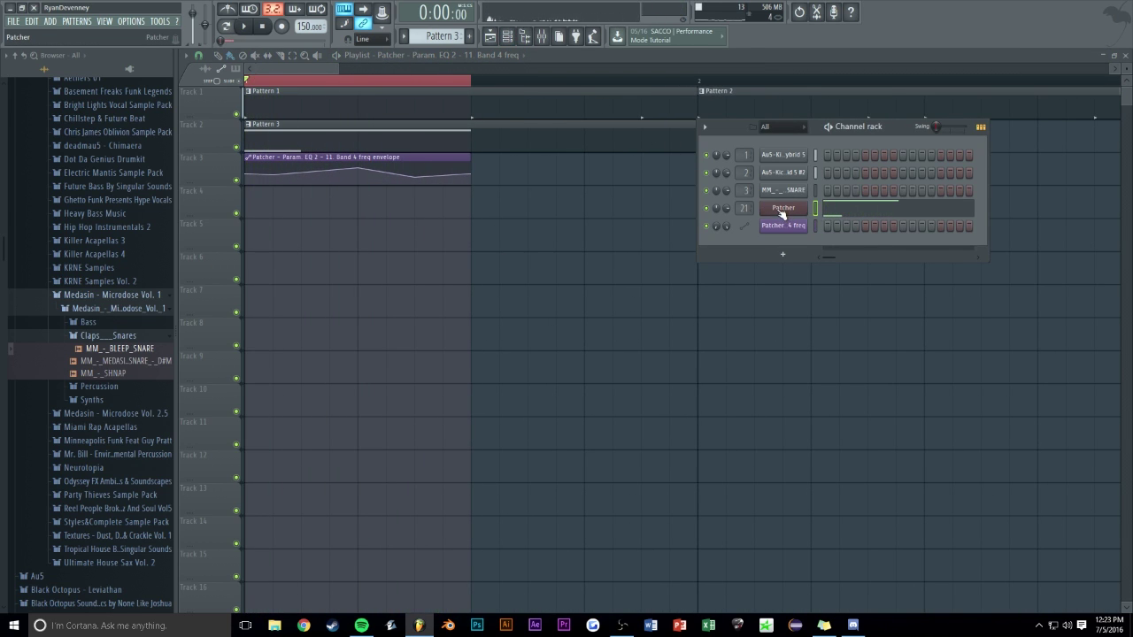
# Reopen the second Param. EQ 2 in Patcher and change its band 5 into a notch filter
pyautogui.click(782, 210)
pyautogui.click(643, 217)
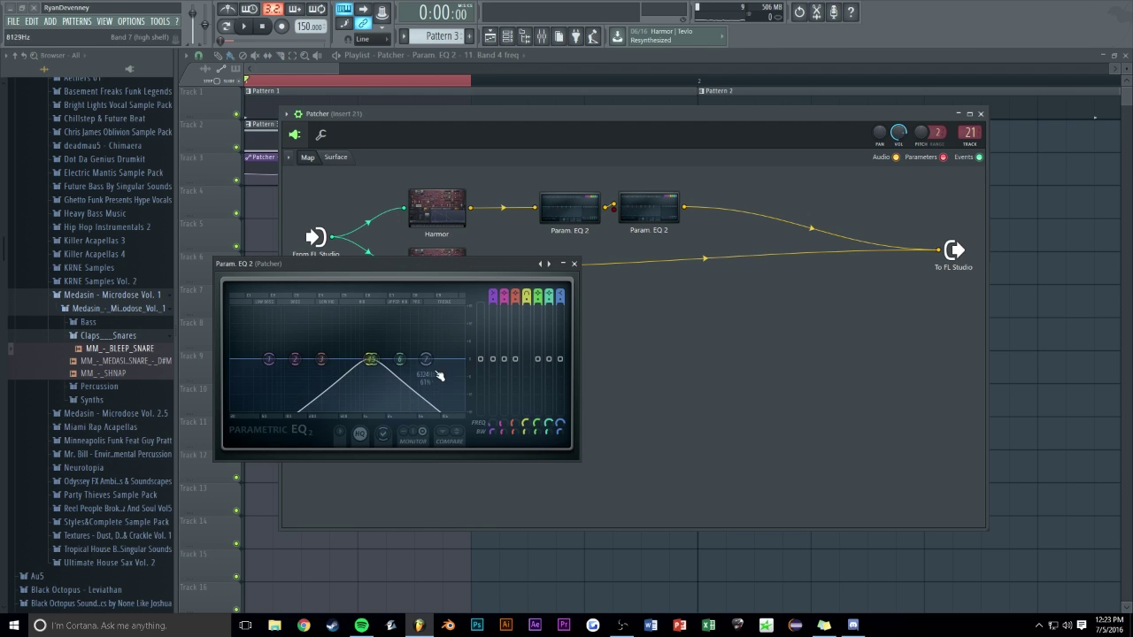
pyautogui.rightClick(399, 360)
pyautogui.click(377, 369)
pyautogui.rightClick(374, 361)
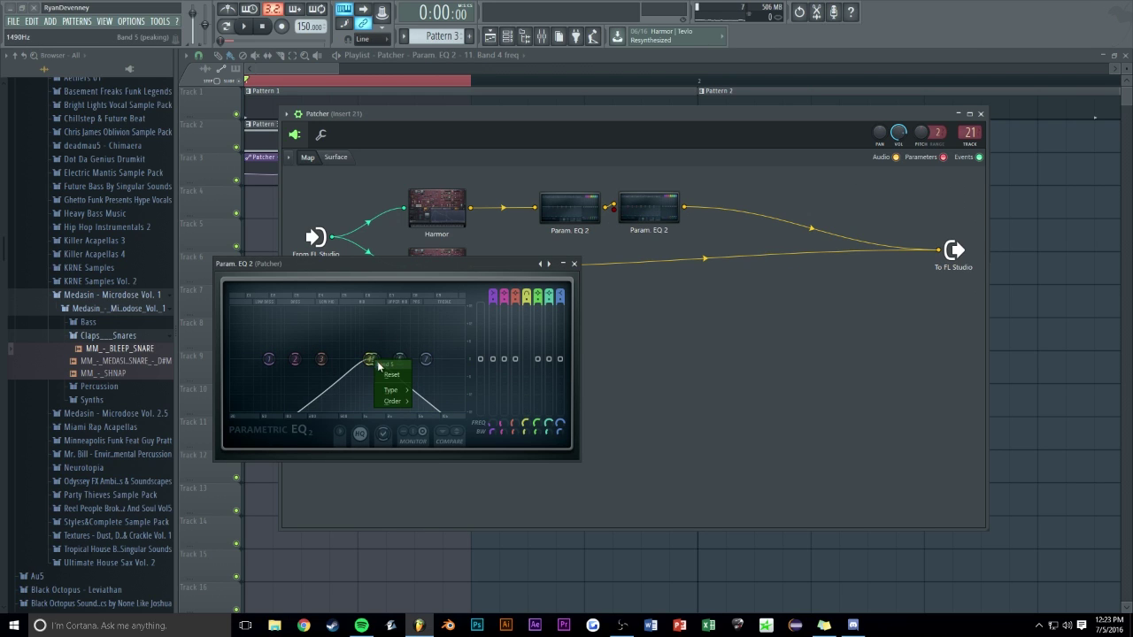
pyautogui.moveTo(393, 393)
pyautogui.click(437, 437)
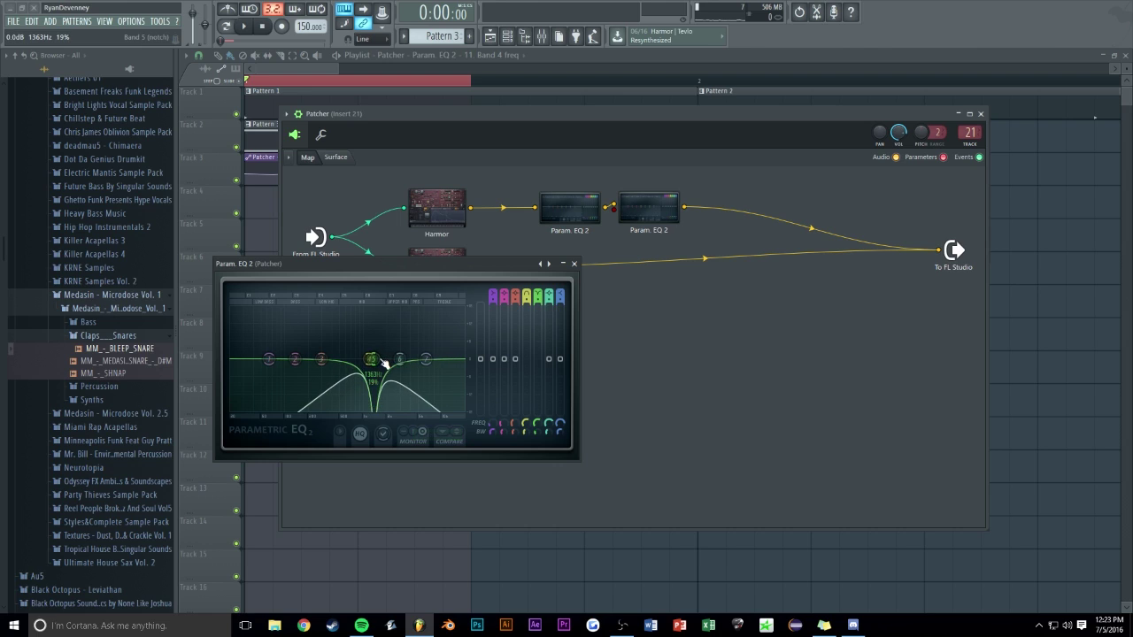
# Create an automation clip for the band 5 frequency, shape it with alternating rises and falls, and play the loop
pyautogui.rightClick(540, 424)
pyautogui.click(561, 442)
pyautogui.rightClick(542, 425)
pyautogui.click(573, 510)
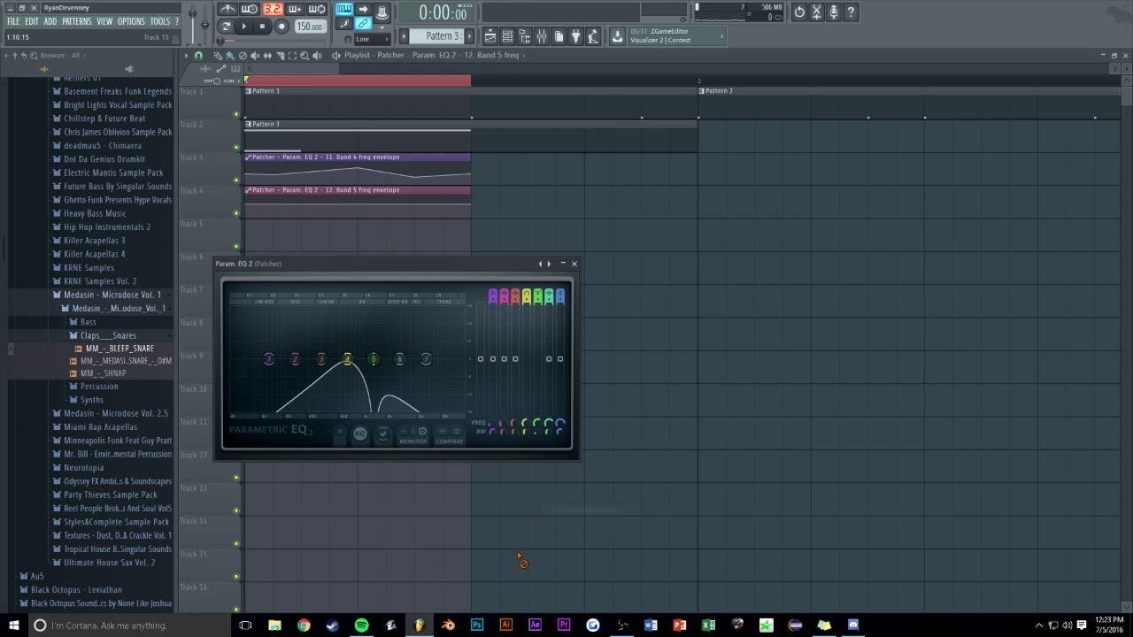
pyautogui.click(574, 265)
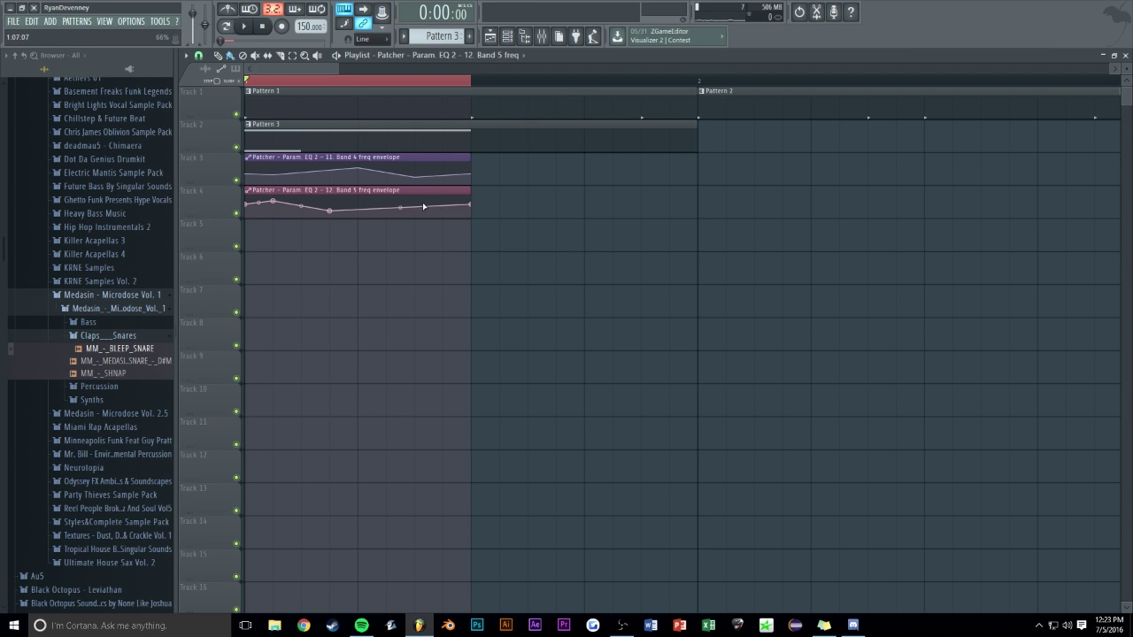
pyautogui.press('space')
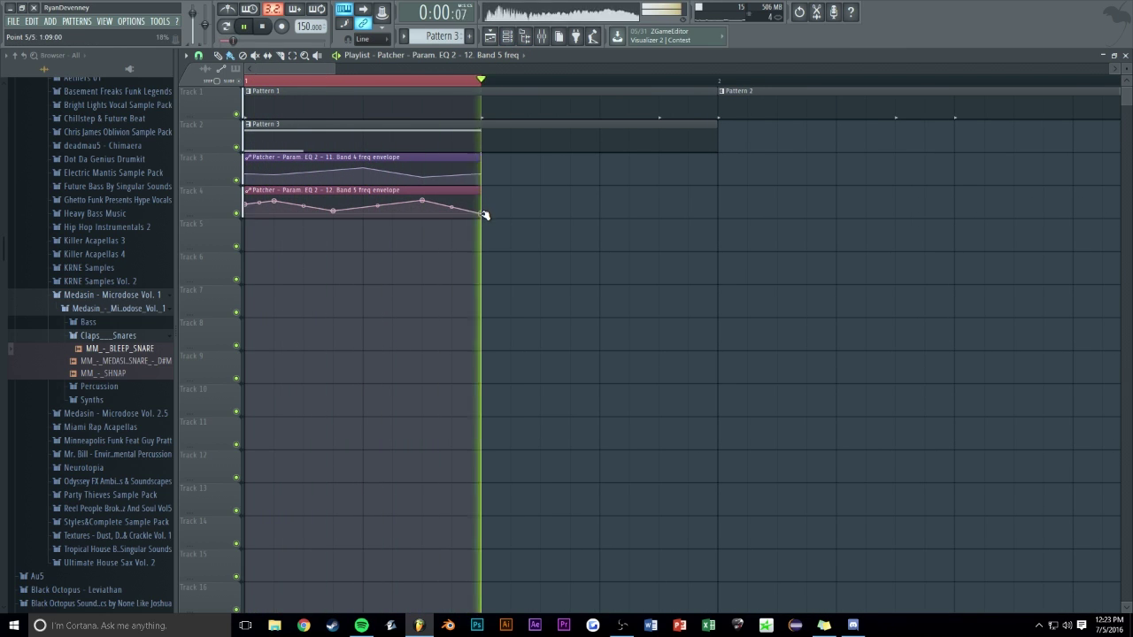
pyautogui.click(510, 39)
pyautogui.press('space')
# Insert a WaveShaper in Patcher between the second Param. EQ 2 and the output, and close its editor
pyautogui.click(776, 208)
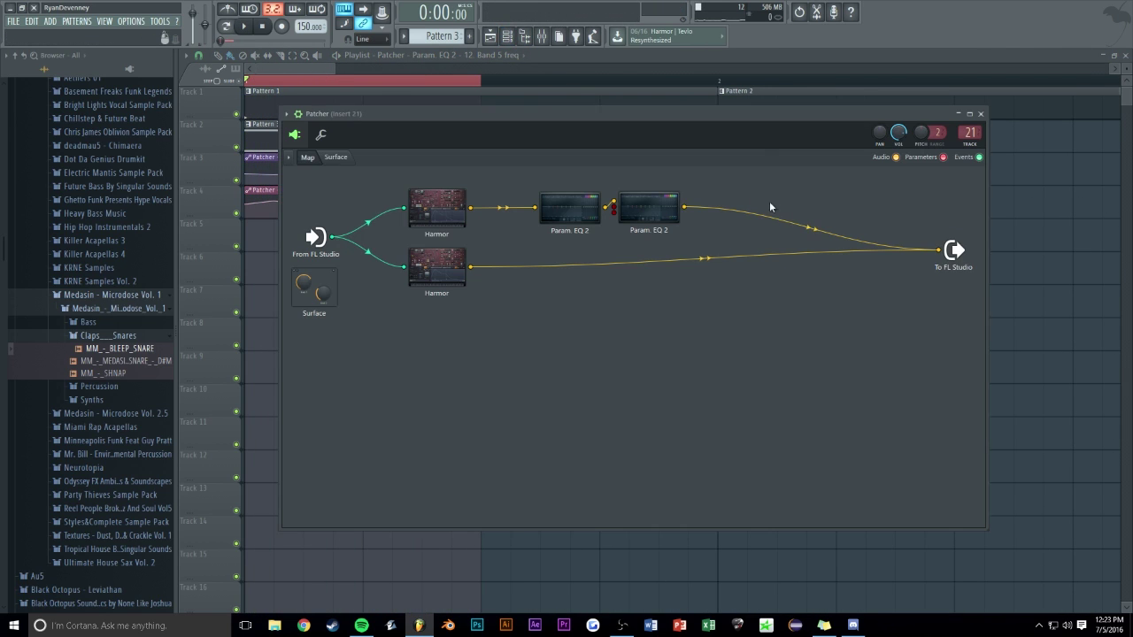
pyautogui.moveTo(571, 122); pyautogui.dragTo(531, 132)
pyautogui.doubleClick(396, 223)
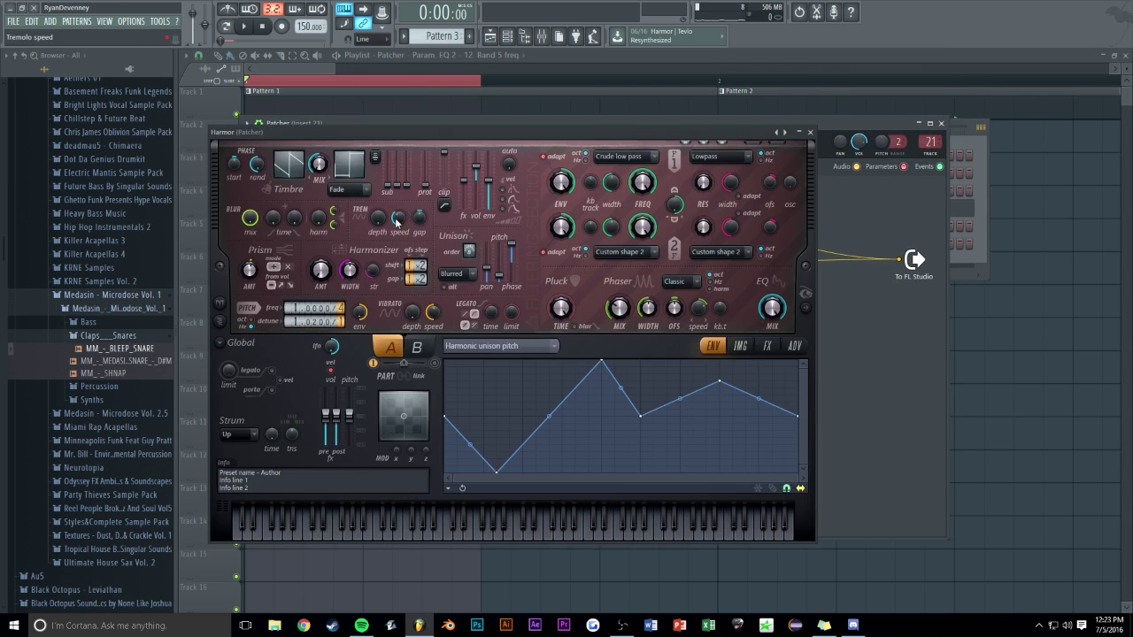
pyautogui.click(808, 134)
pyautogui.press('F8')
pyautogui.moveTo(829, 352); pyautogui.dragTo(688, 221)
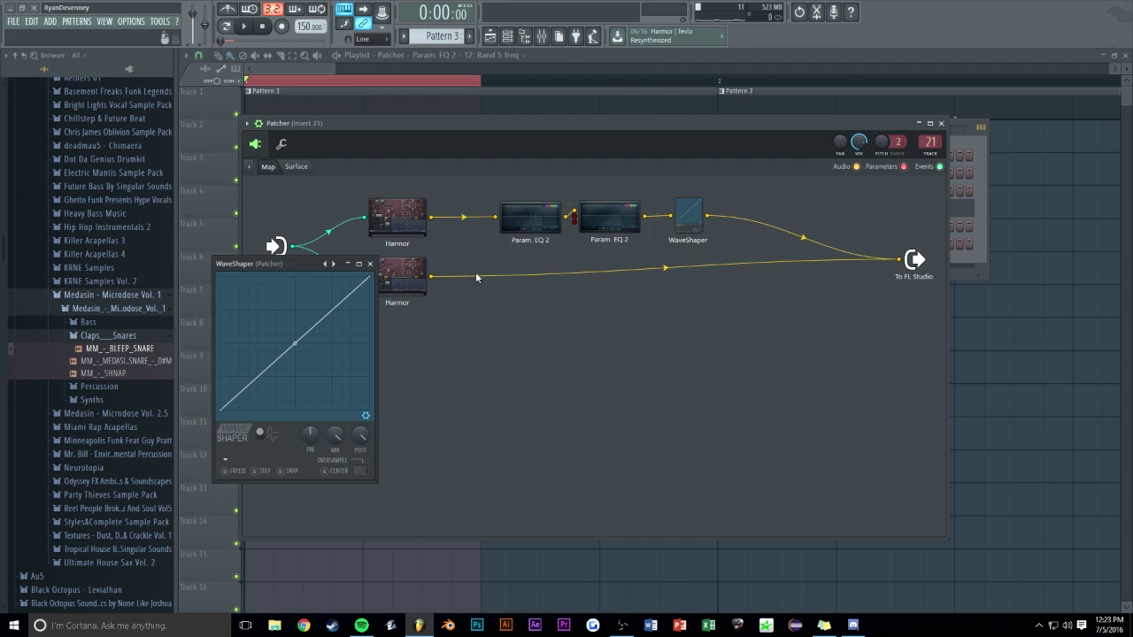
pyautogui.click(370, 264)
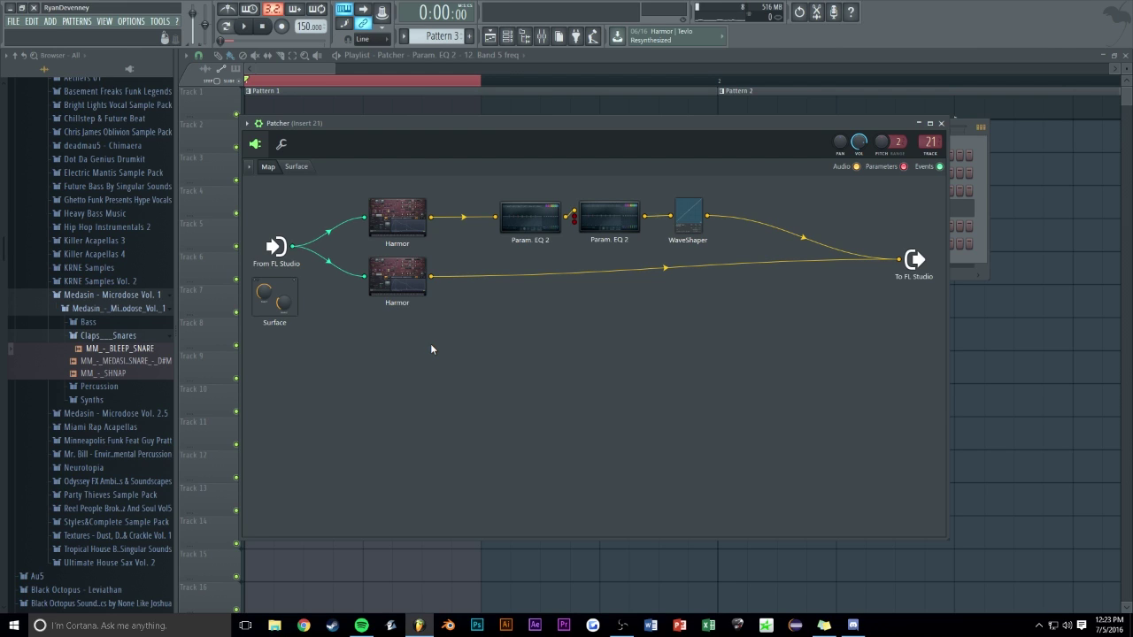
# Add Maximus to Patcher, rewire it between the second Param. EQ 2 and the WaveShaper, and route the lower Harmor to the output
pyautogui.hotkey('alt', 'p')
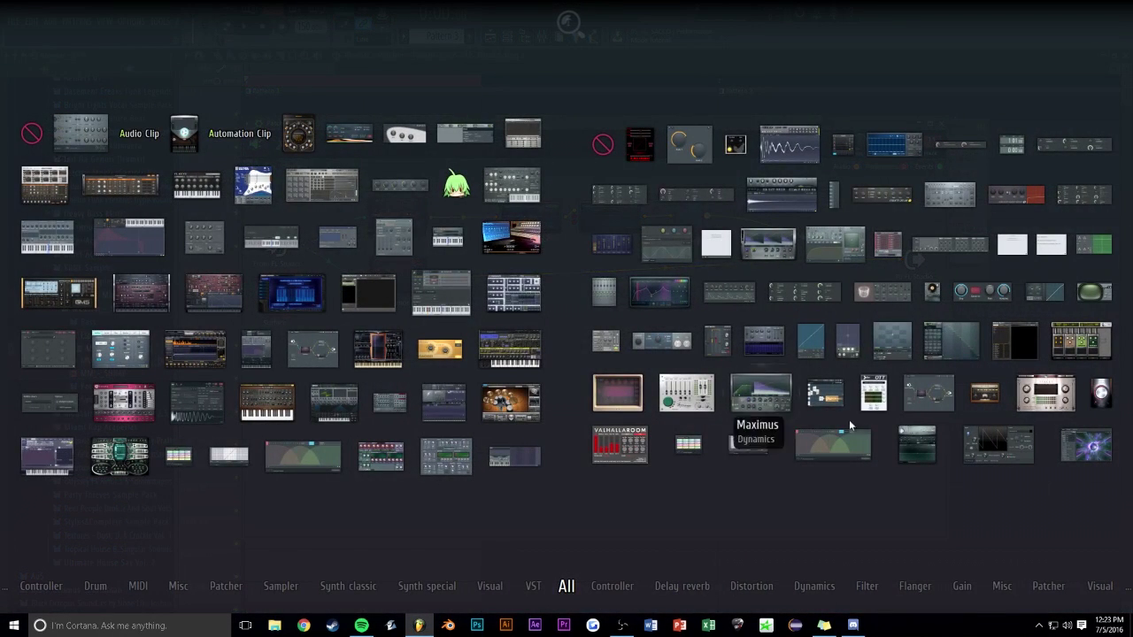
pyautogui.moveTo(770, 407); pyautogui.dragTo(778, 223)
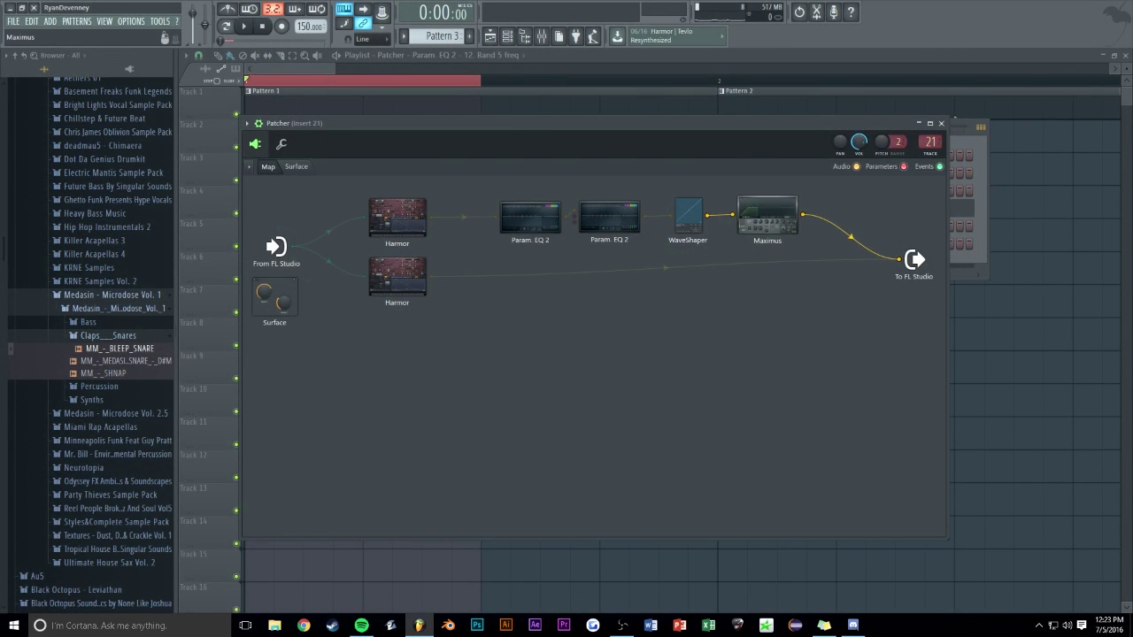
pyautogui.rightClick(732, 215)
pyautogui.moveTo(881, 252); pyautogui.dragTo(870, 246)
pyautogui.moveTo(782, 225); pyautogui.dragTo(676, 223)
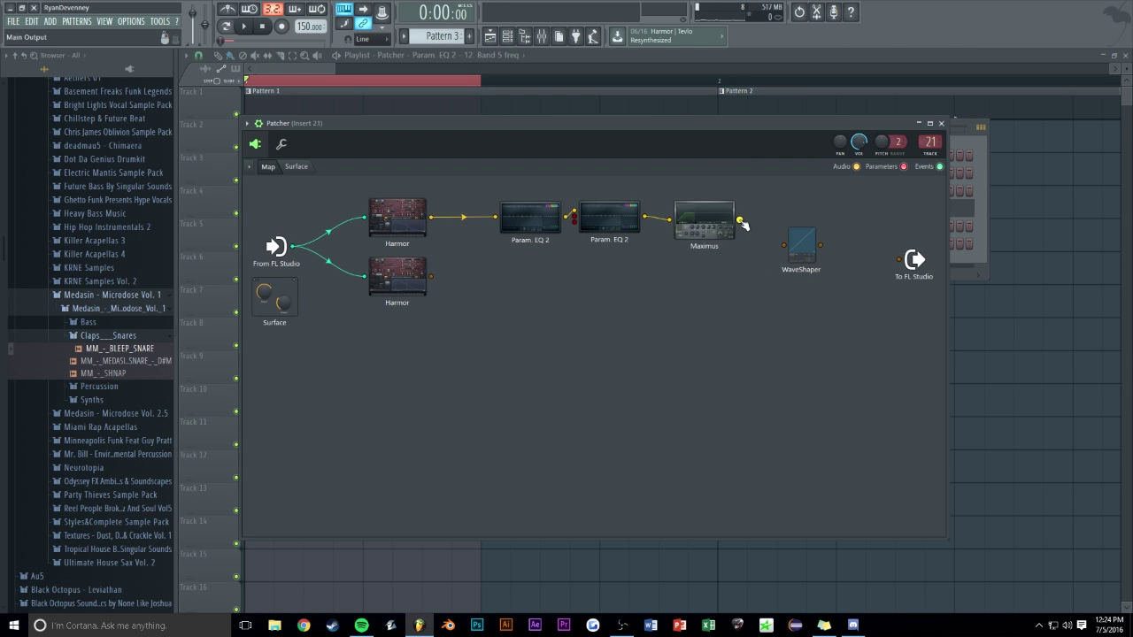
pyautogui.moveTo(437, 279); pyautogui.dragTo(903, 259)
pyautogui.moveTo(803, 243); pyautogui.dragTo(795, 230)
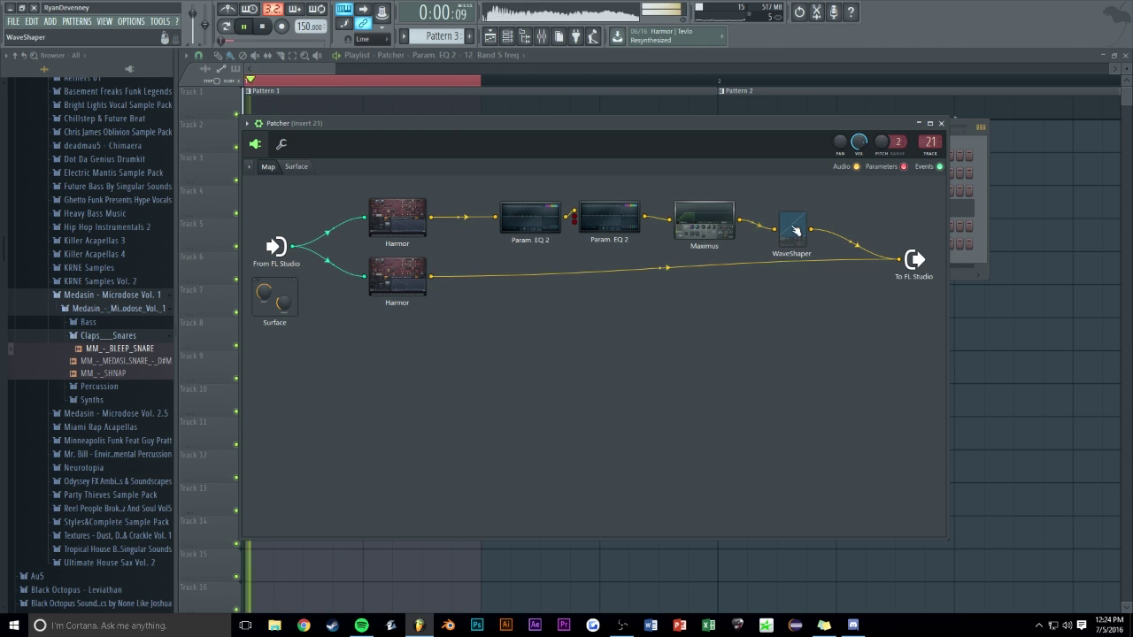
# Flatten the low, mid and high band curves in Maximus and shape the master curve into a straight diagonal with the loop playing
pyautogui.click(795, 230)
pyautogui.click(717, 237)
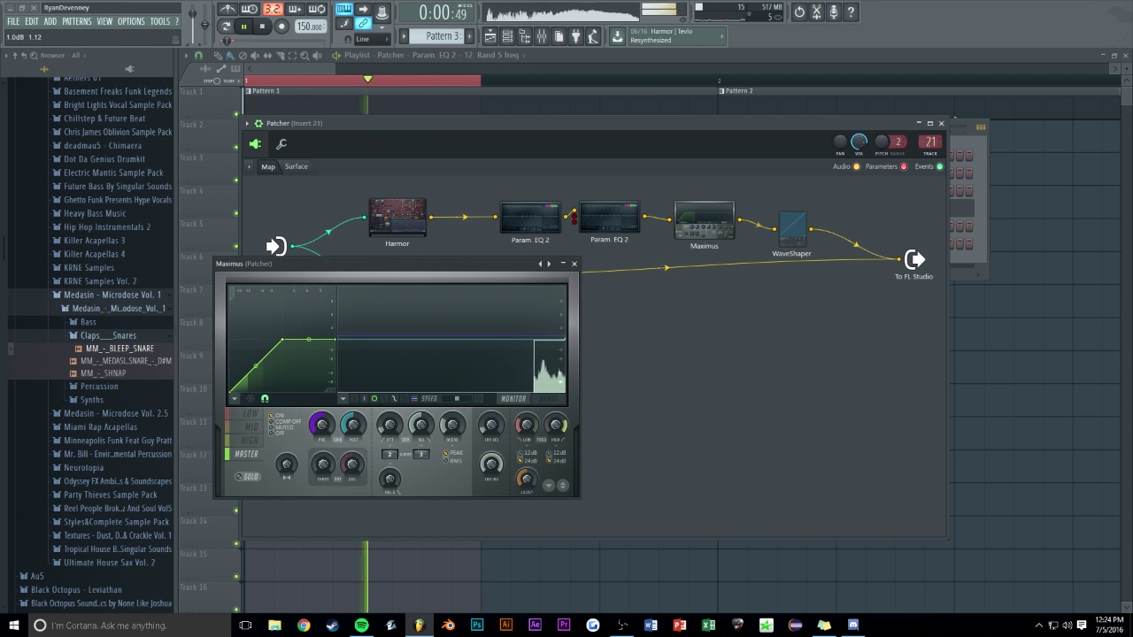
pyautogui.click(251, 414)
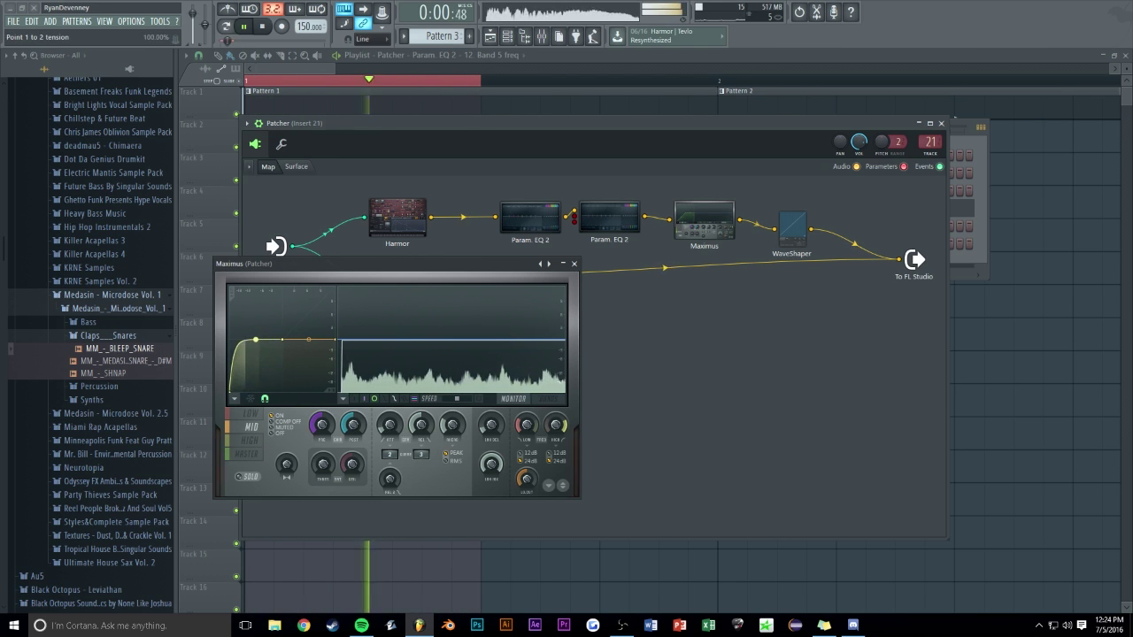
pyautogui.click(251, 440)
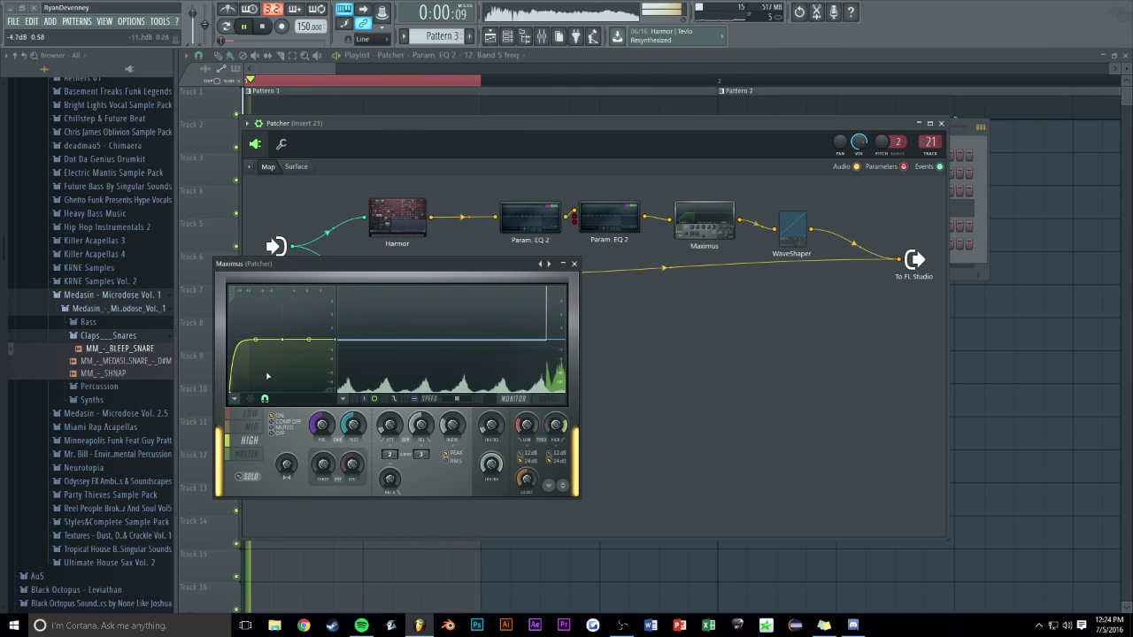
pyautogui.click(247, 454)
pyautogui.moveTo(282, 339); pyautogui.dragTo(329, 347)
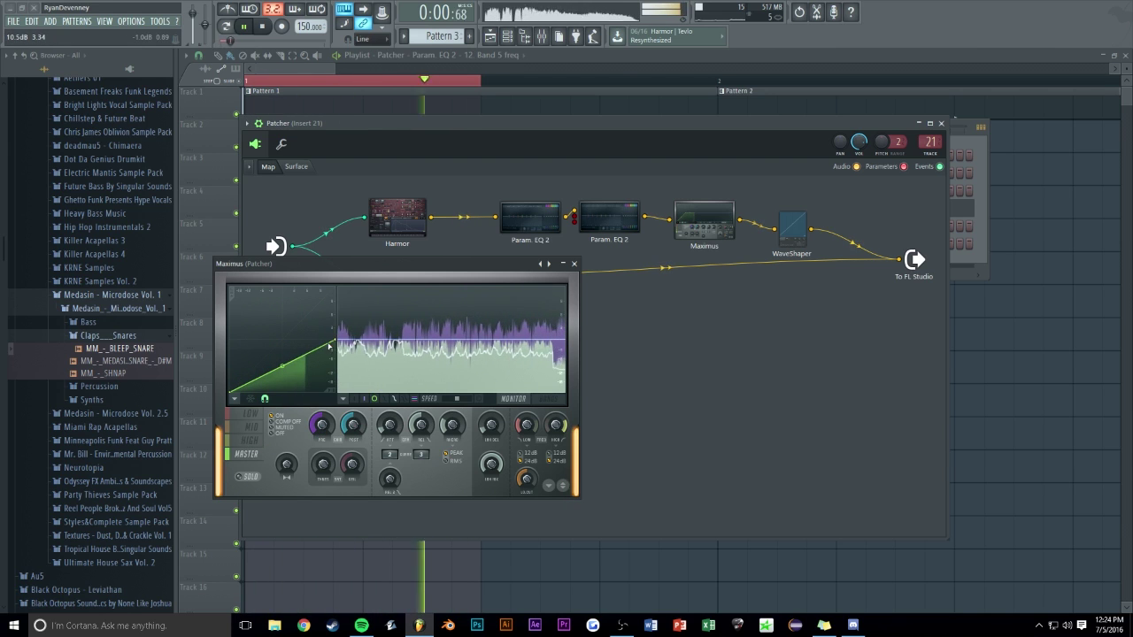
pyautogui.click(573, 264)
# Align the WaveShaper with the effect chain and insert a second Maximus before the output so it processes both Harmor layers
pyautogui.moveTo(792, 226); pyautogui.dragTo(783, 215)
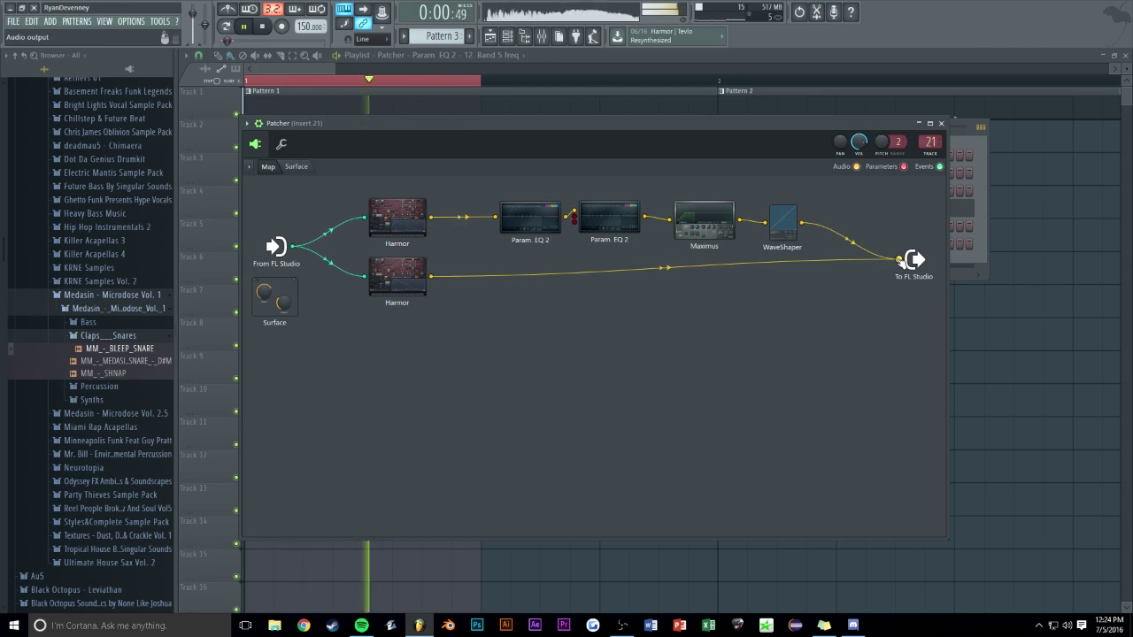
pyautogui.press('F8')
pyautogui.moveTo(760, 393); pyautogui.dragTo(911, 268)
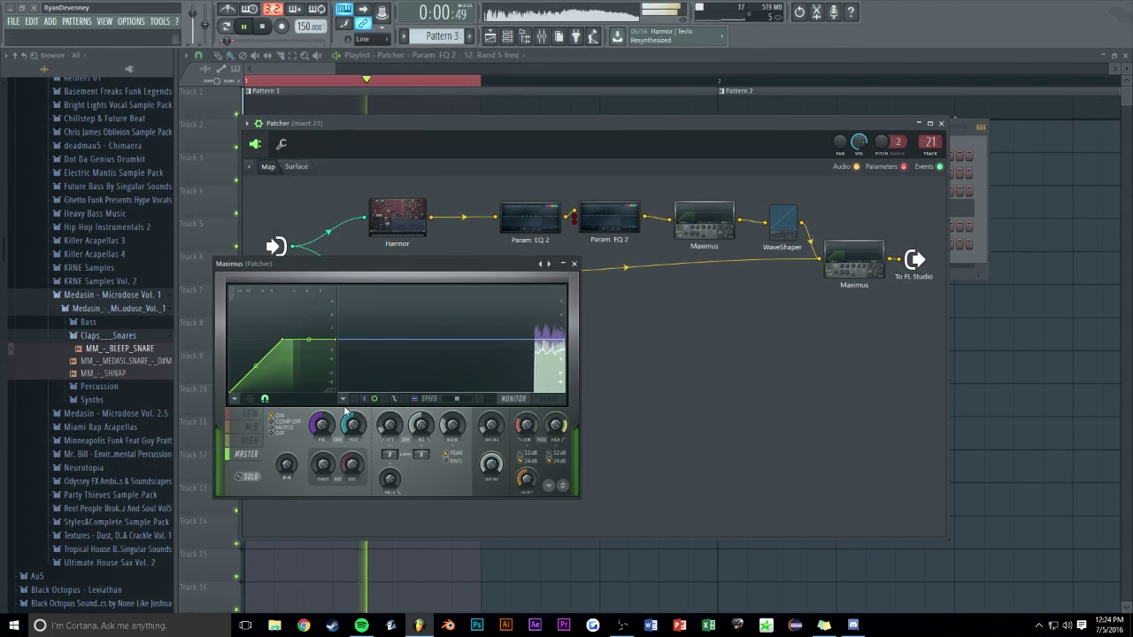
# In the second Maximus, solo the low band to tune its crossover to about 92 Hz, and adjust the high band's stereo separation
pyautogui.click(249, 477)
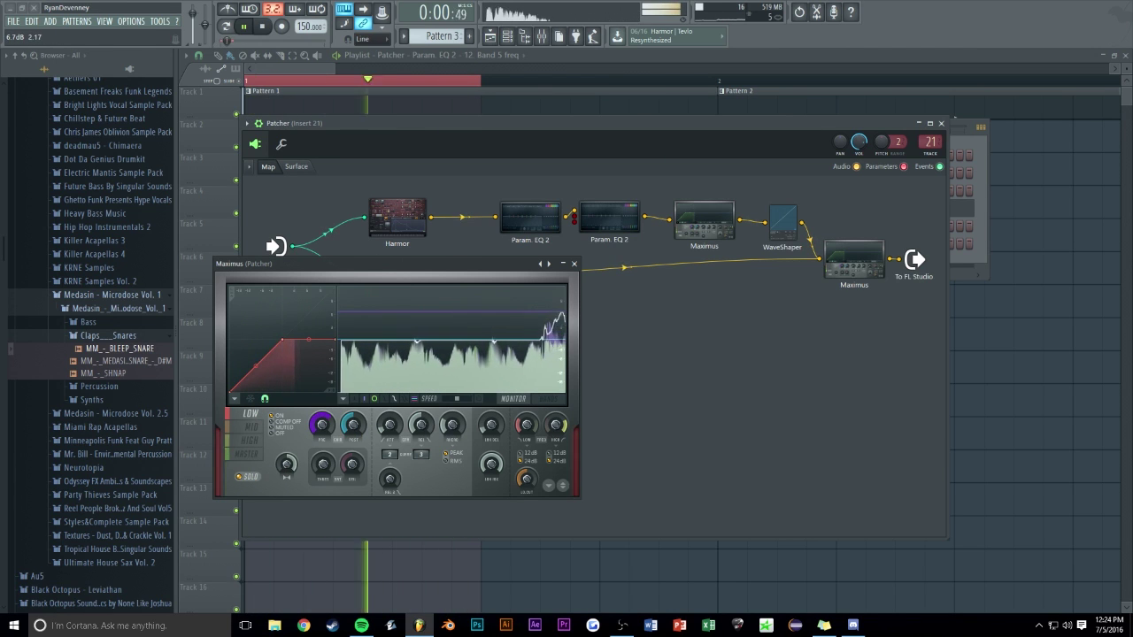
pyautogui.click(527, 425)
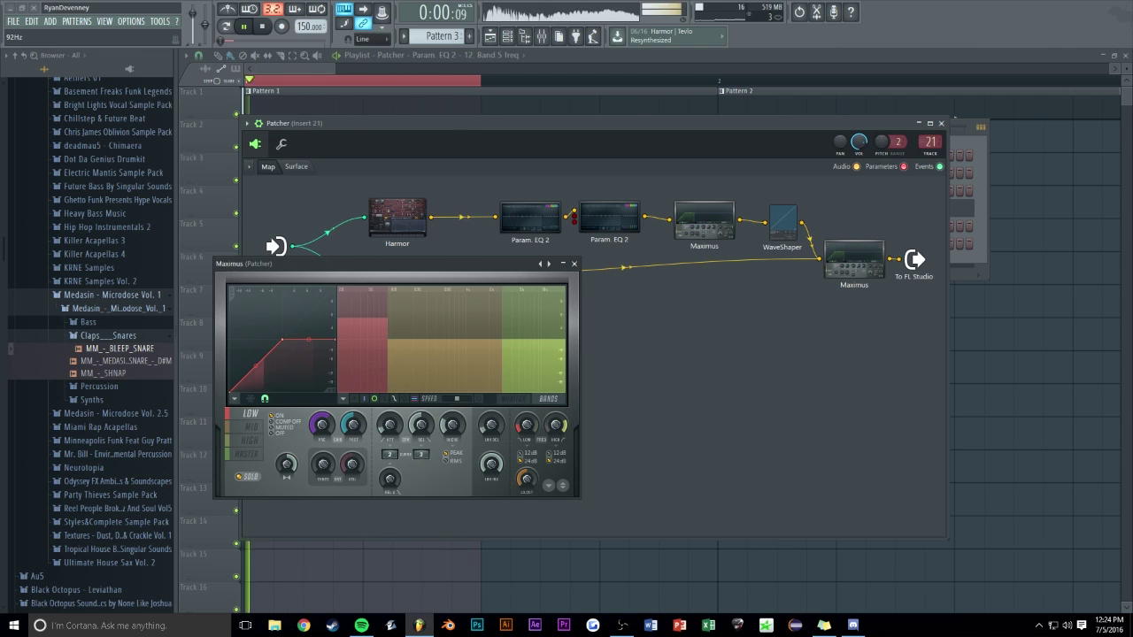
pyautogui.click(513, 398)
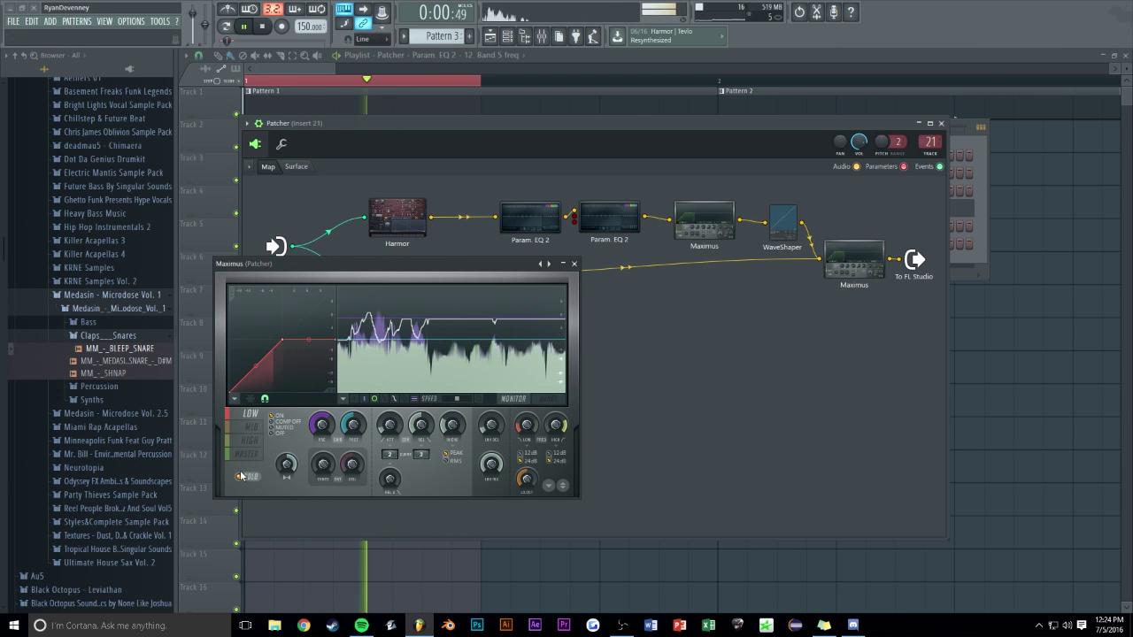
pyautogui.click(249, 440)
pyautogui.moveTo(286, 467); pyautogui.dragTo(286, 450)
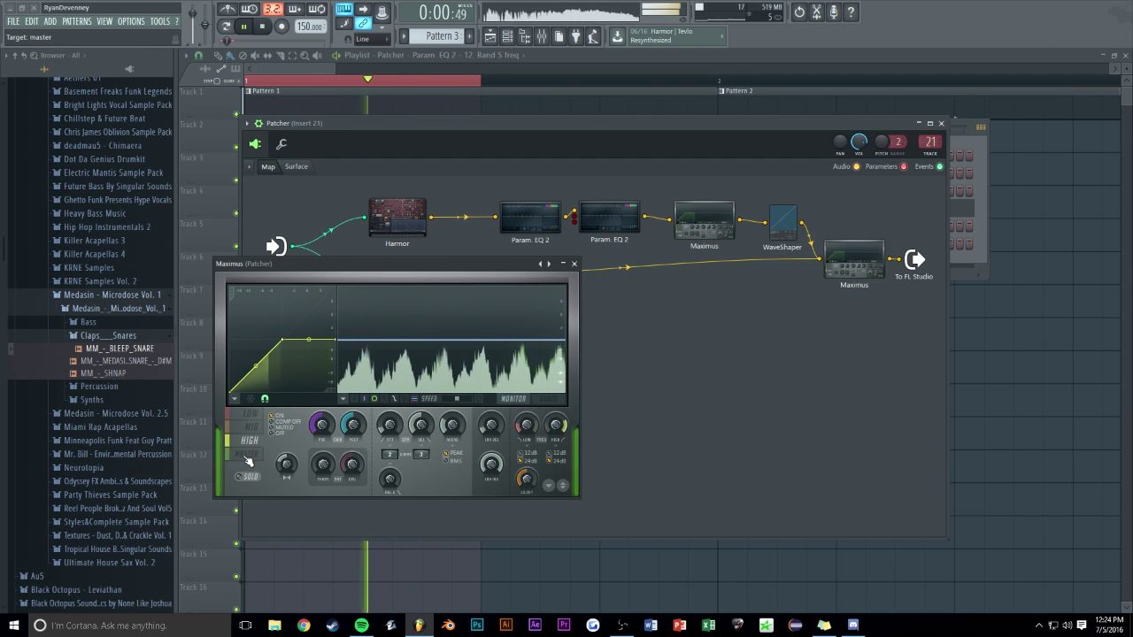
# Close Maximus and Patcher and trim the Pattern 3 clip on Track 2 to the length of the automation clips
pyautogui.click(246, 454)
pyautogui.click(574, 264)
pyautogui.click(940, 123)
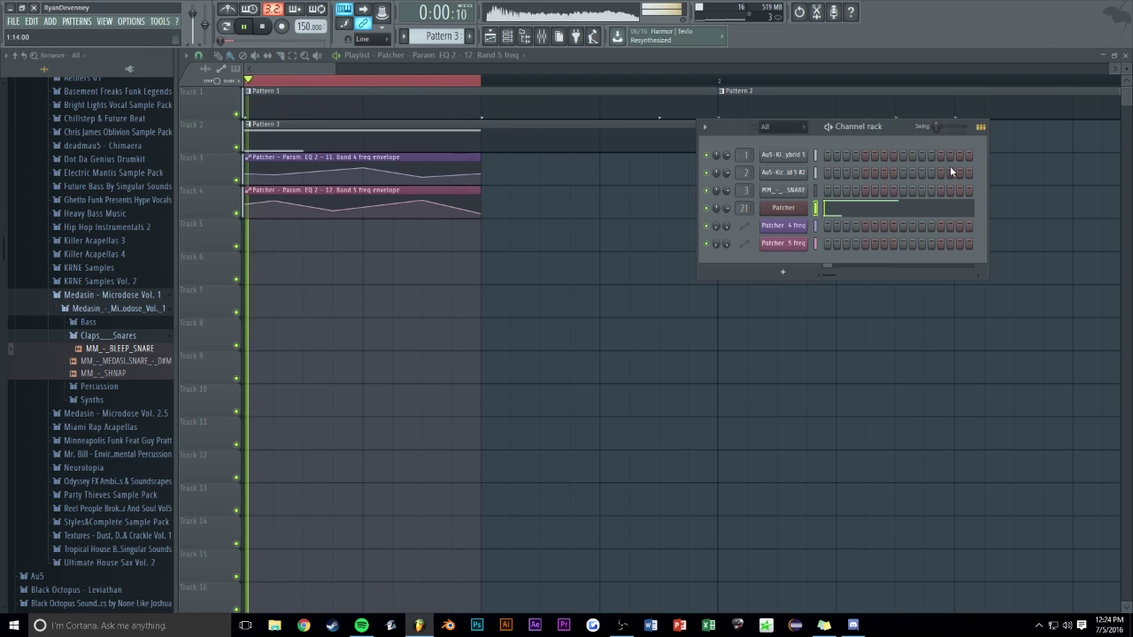
pyautogui.click(981, 125)
pyautogui.press('space')
pyautogui.scroll(-4, 364, 82)
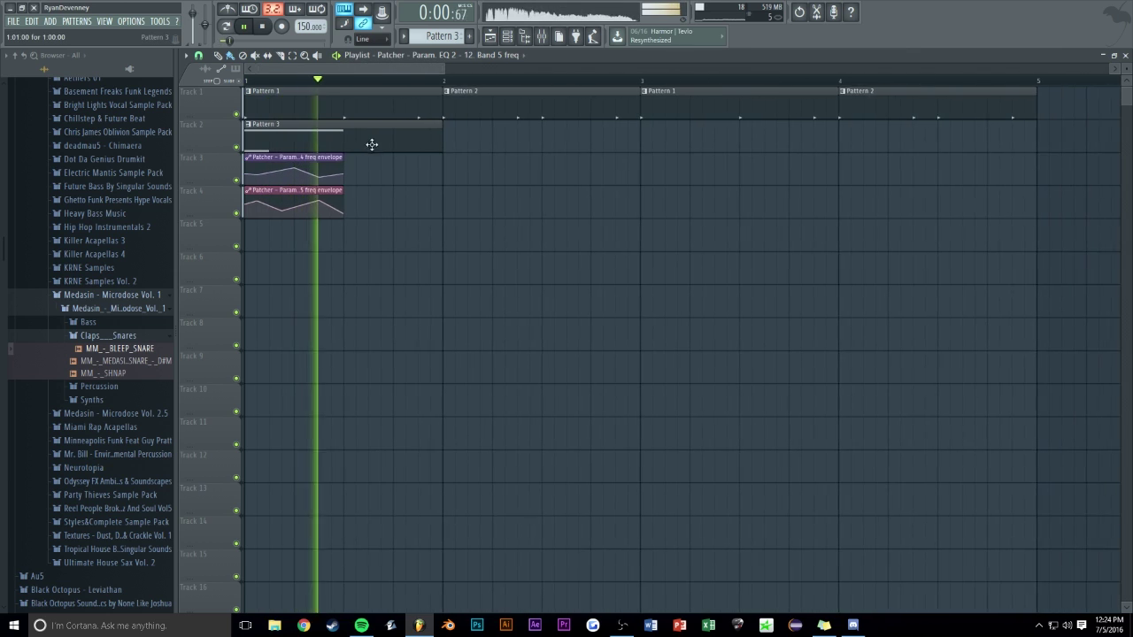
pyautogui.moveTo(442, 132); pyautogui.dragTo(346, 131)
pyautogui.press('space')
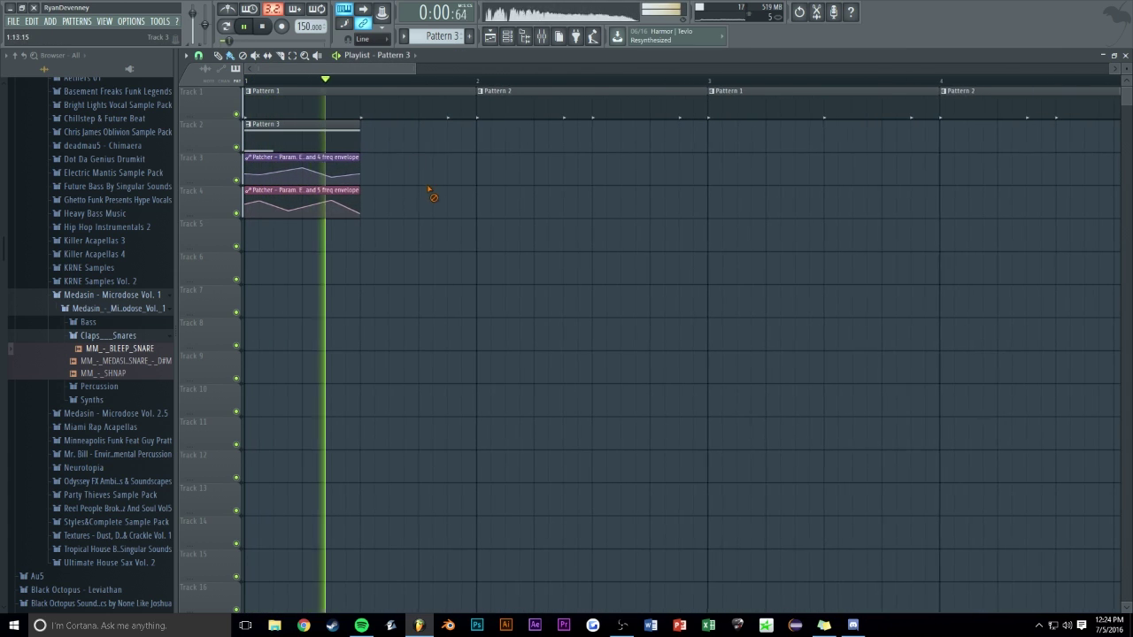
pyautogui.press('space')
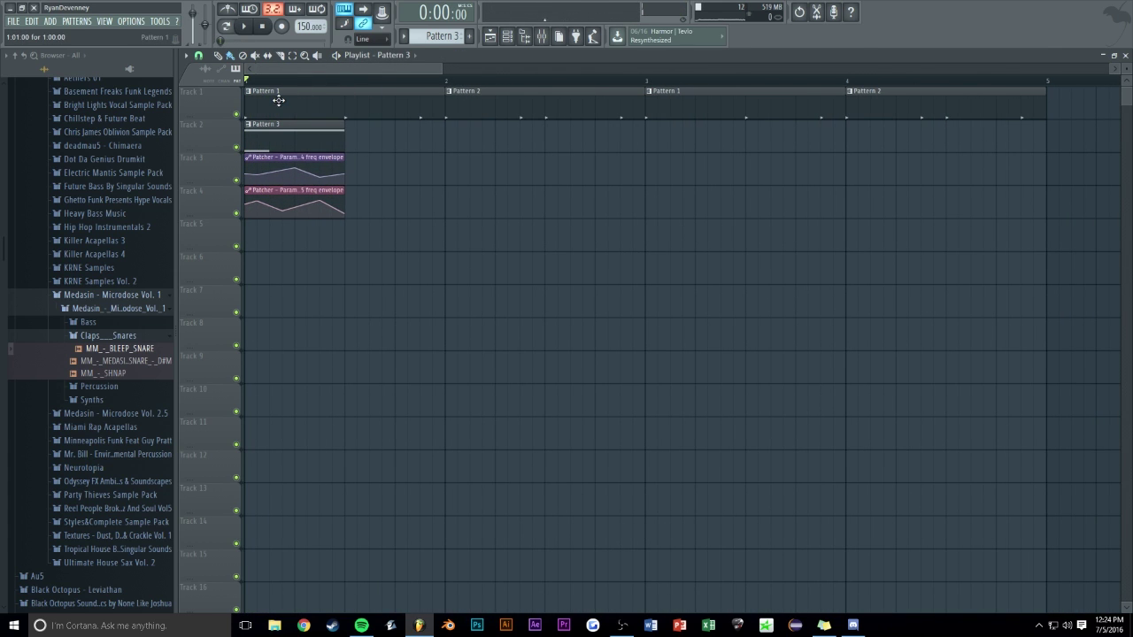
# Move the late kick hits in Pattern 1 to step 13 on both Au5 kick channels and check the playback
pyautogui.doubleClick(278, 100)
pyautogui.click(1124, 55)
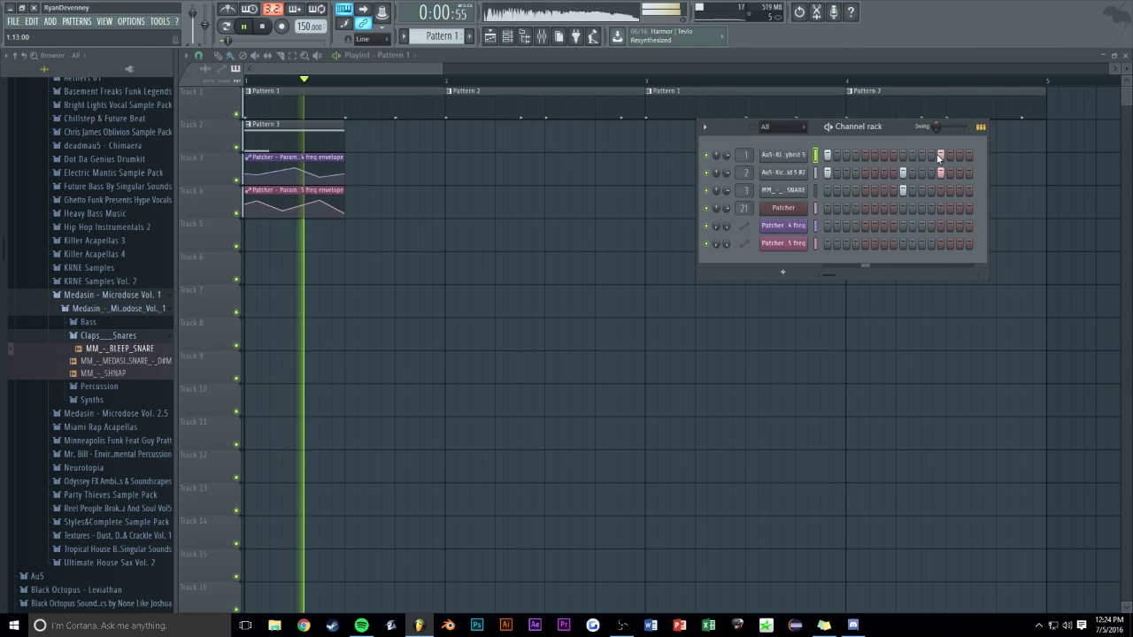
pyautogui.press('space')
pyautogui.click(388, 94)
pyautogui.click(343, 99)
pyautogui.press('space')
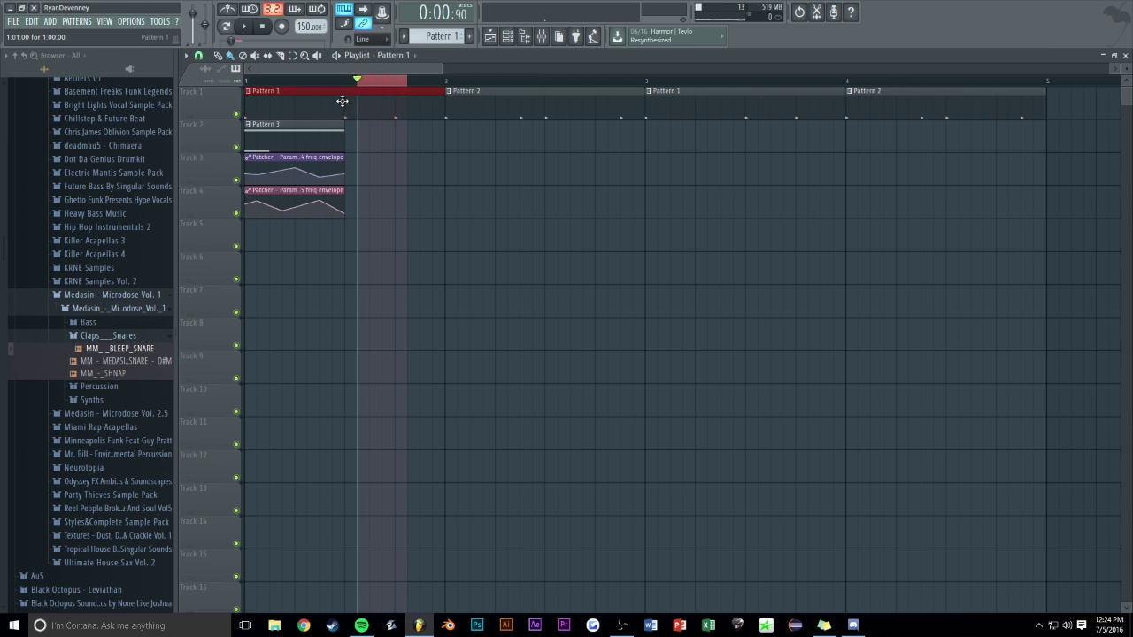
pyautogui.scroll(2, 505, 202)
pyautogui.press('space')
pyautogui.scroll(2, 502, 223)
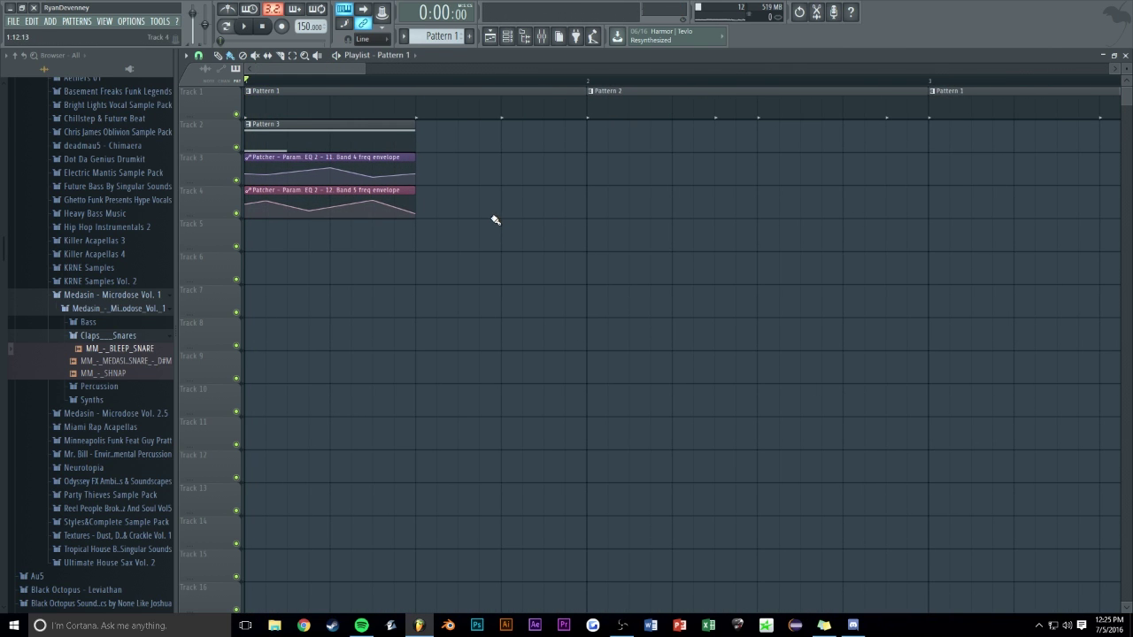
# Place a one-beat Pattern 4 clip directly after Pattern 3 on Track 2 and open the pattern for editing
pyautogui.moveTo(489, 213)
pyautogui.mouseDown()
pyautogui.moveTo(488, 168)
pyautogui.moveTo(565, 131)
pyautogui.mouseUp()
pyautogui.moveTo(757, 133); pyautogui.dragTo(481, 145)
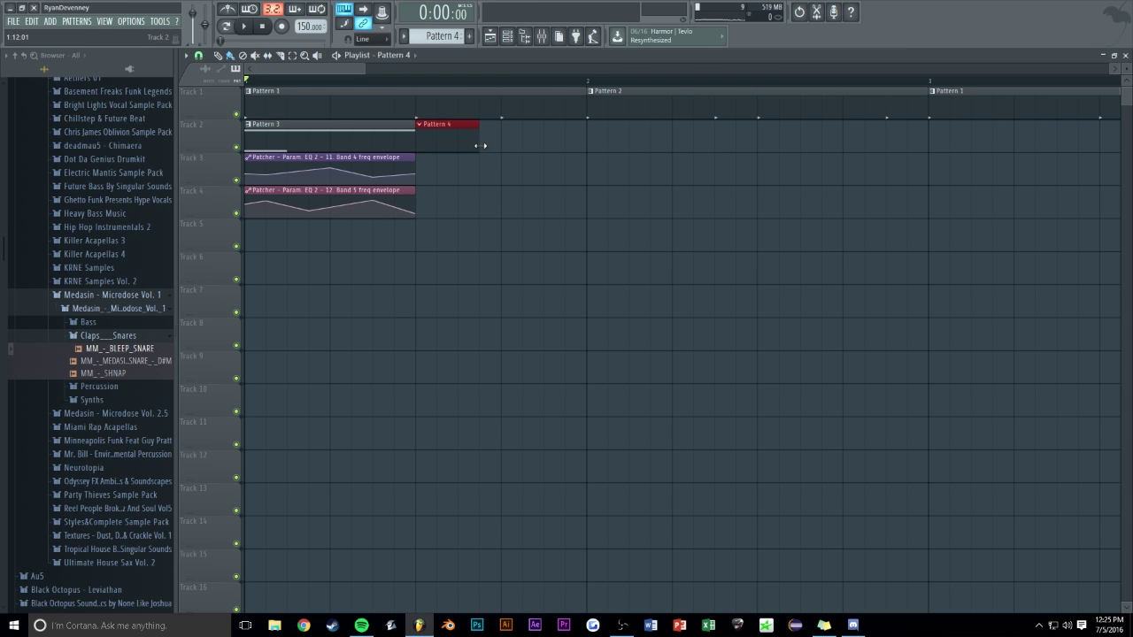
pyautogui.doubleClick(476, 139)
# Add a Serum channel and a Harmor channel loaded with the Sub preset
pyautogui.click(763, 273)
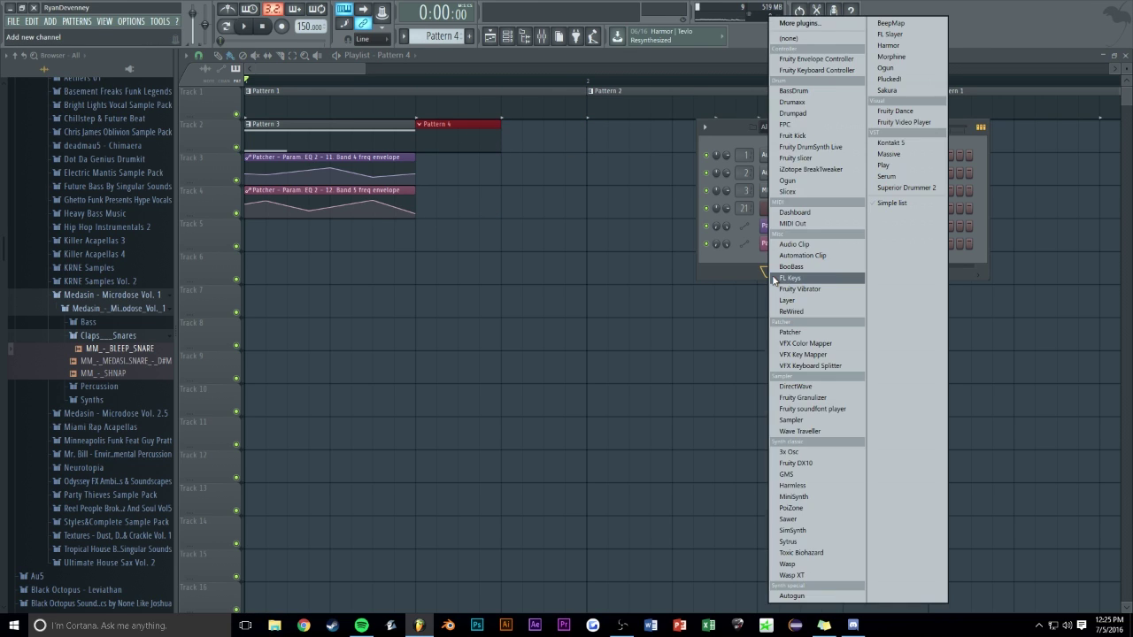
pyautogui.click(886, 177)
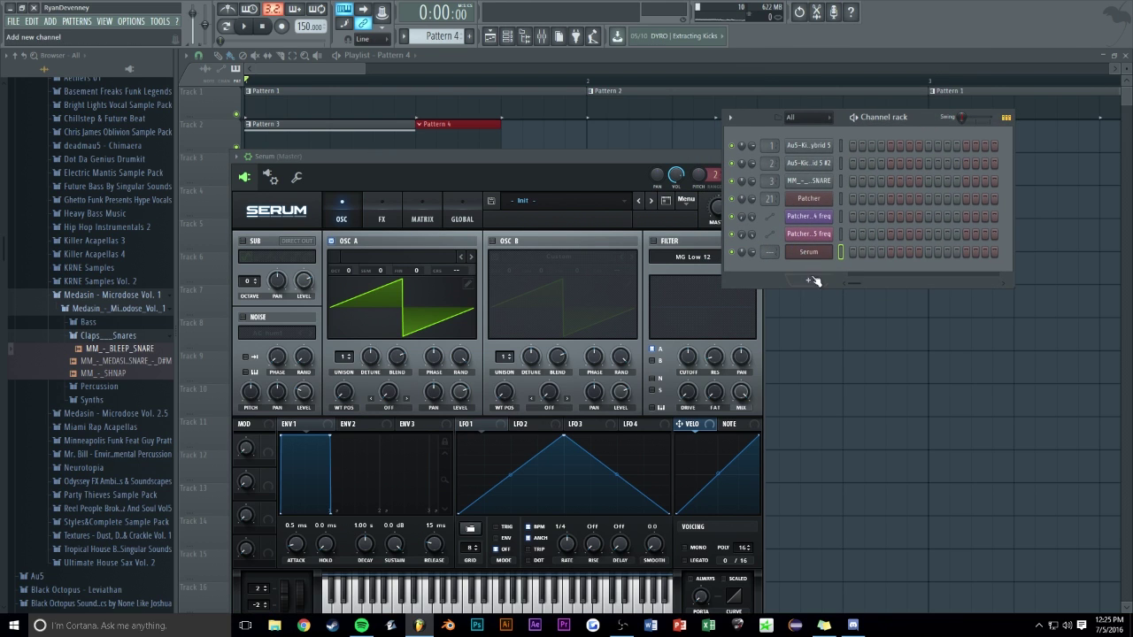
pyautogui.click(809, 281)
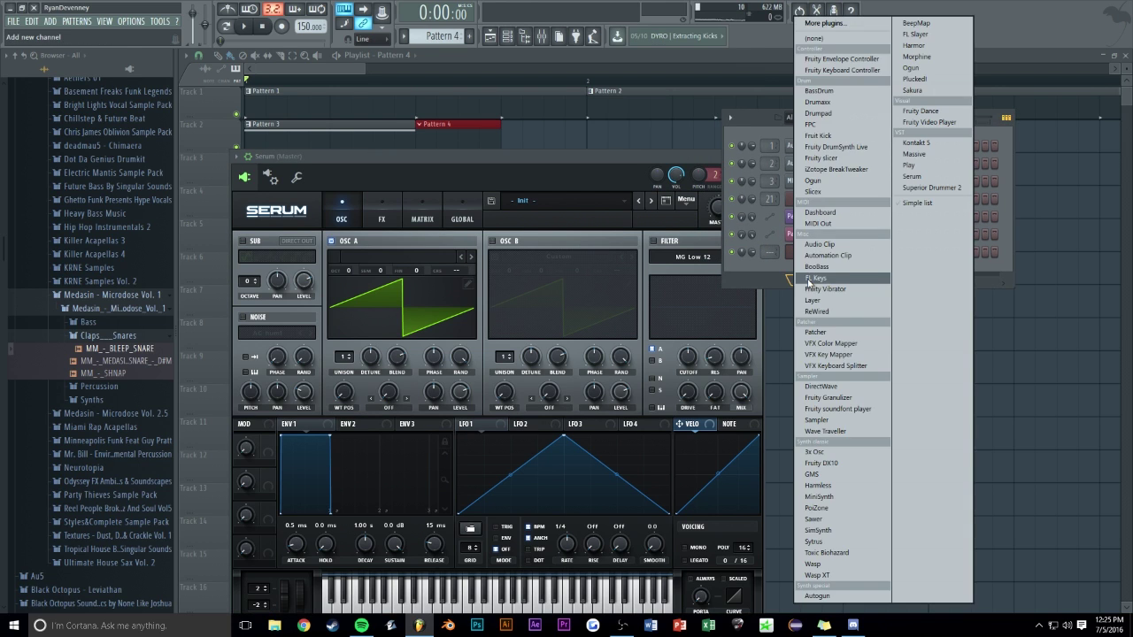
pyautogui.click(930, 49)
pyautogui.click(816, 173)
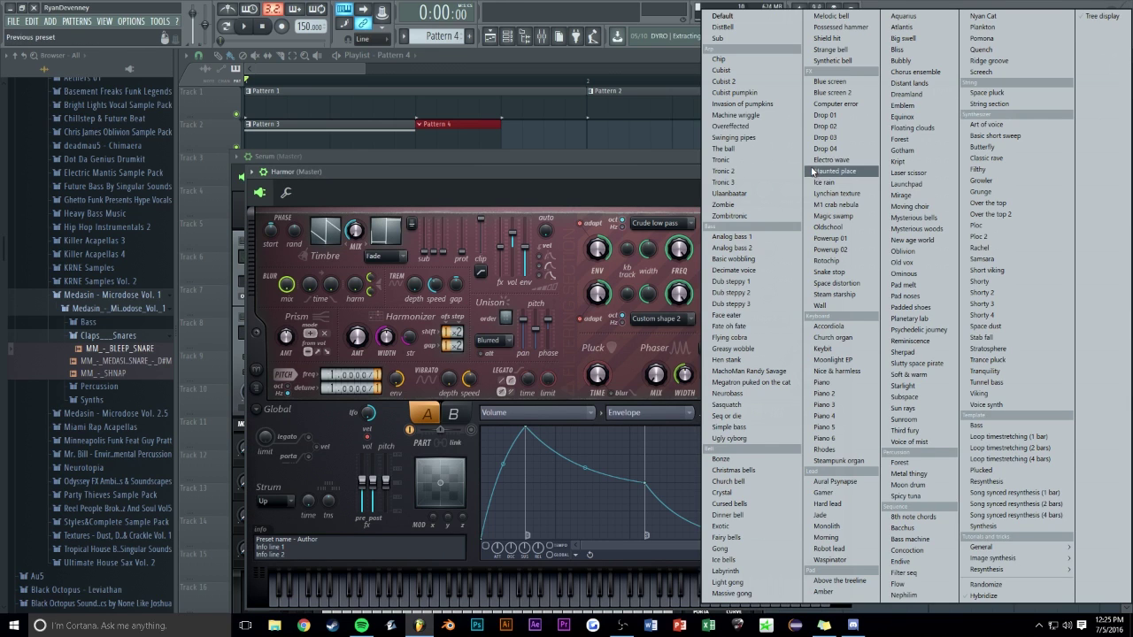
pyautogui.click(744, 43)
pyautogui.click(932, 130)
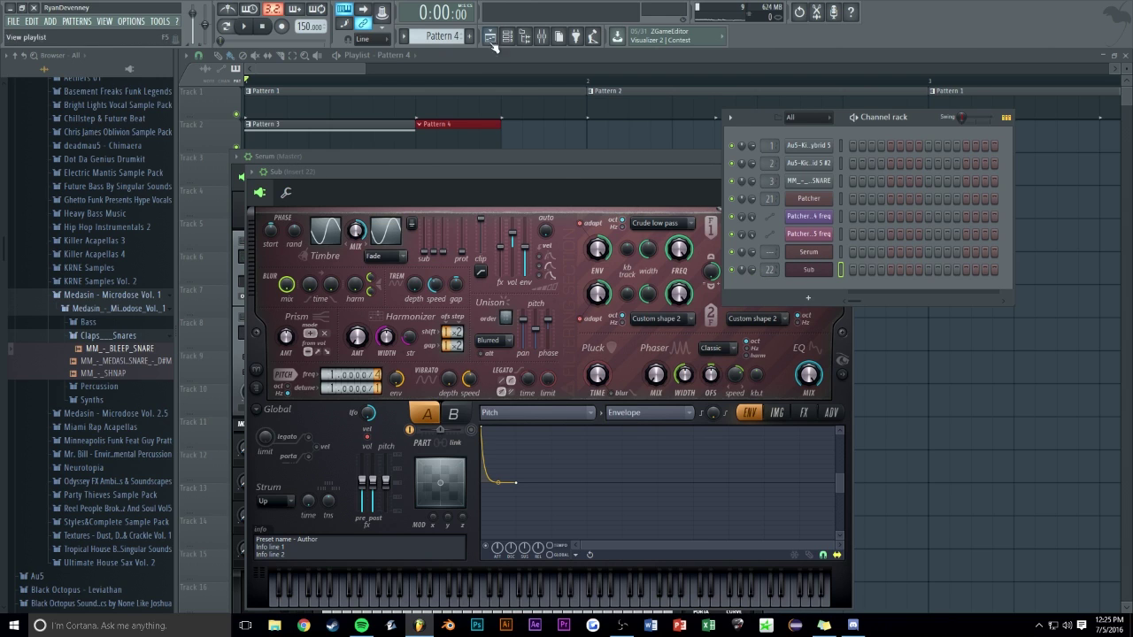
# Rename mixer insert 21 to sub, routing the Sub channel to it and Patcher to insert 22
pyautogui.click(542, 35)
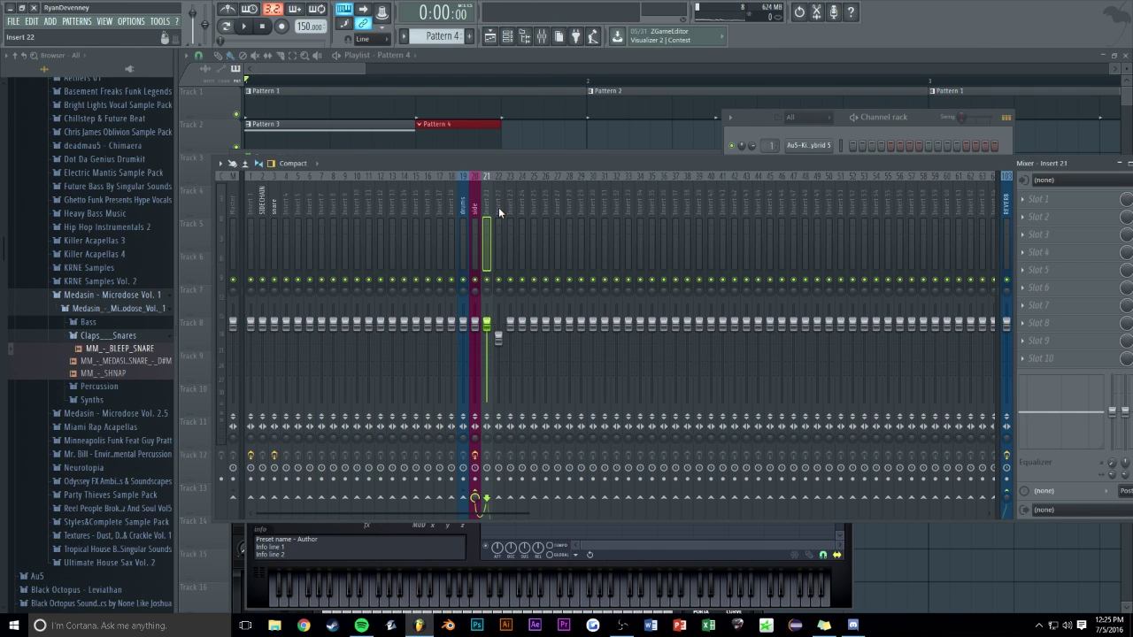
pyautogui.doubleClick(488, 205)
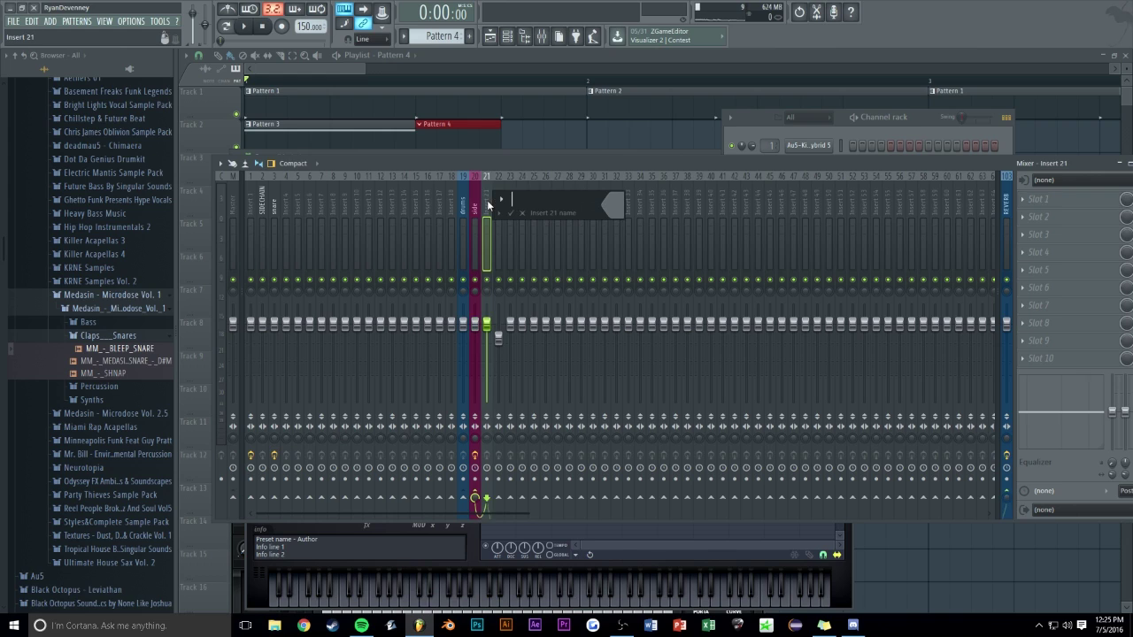
pyautogui.write('sub')
pyautogui.press('Return')
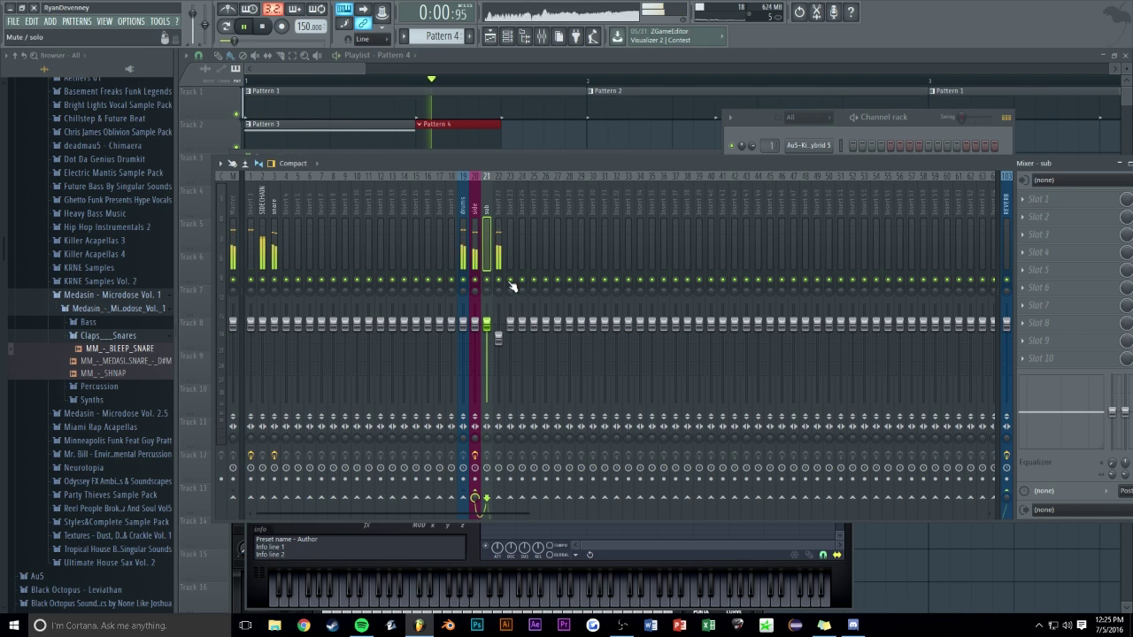
pyautogui.click(842, 116)
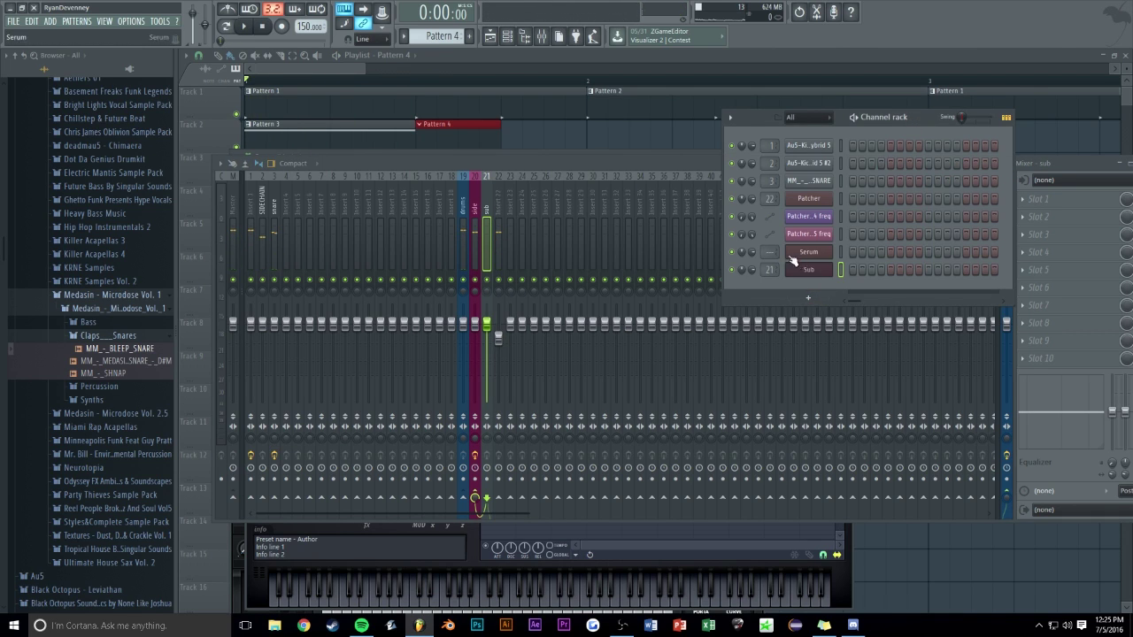
# Route Serum to mixer insert 23 and rename the Patcher insert to neuro 1
pyautogui.press('space')
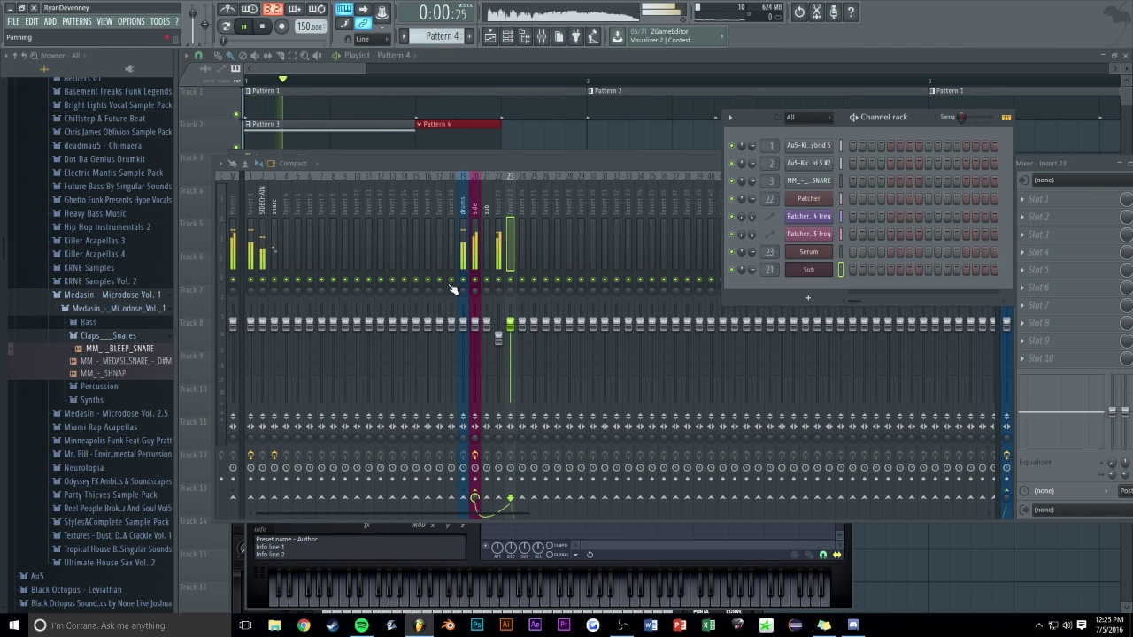
pyautogui.doubleClick(499, 205)
pyautogui.press('Escape')
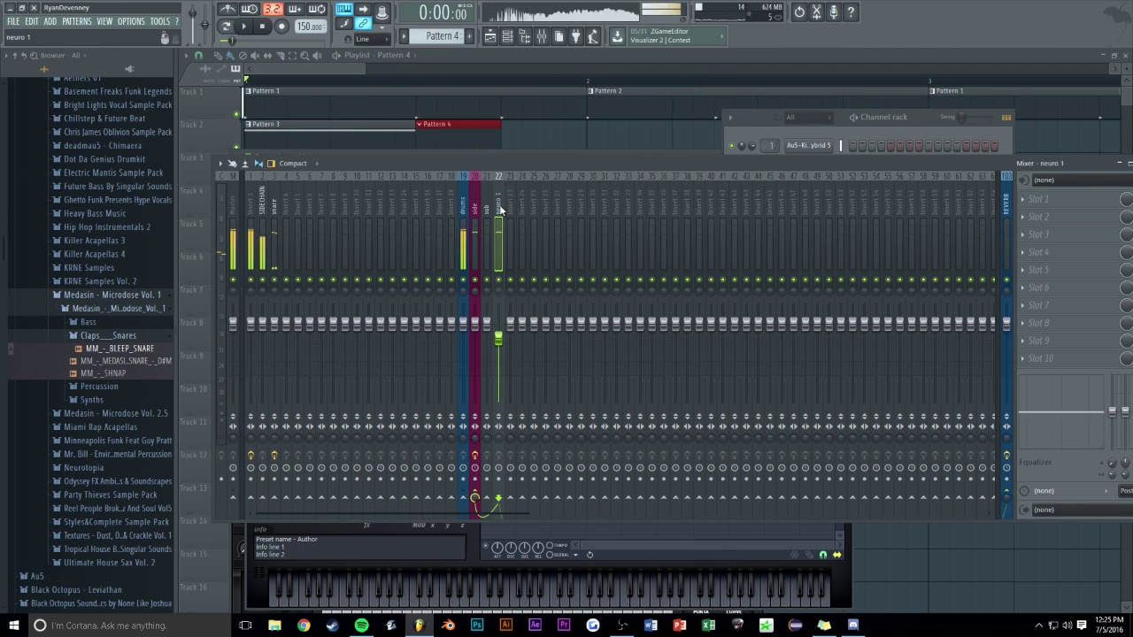
pyautogui.press('space')
pyautogui.press('F9')
pyautogui.press('space')
pyautogui.press('space')
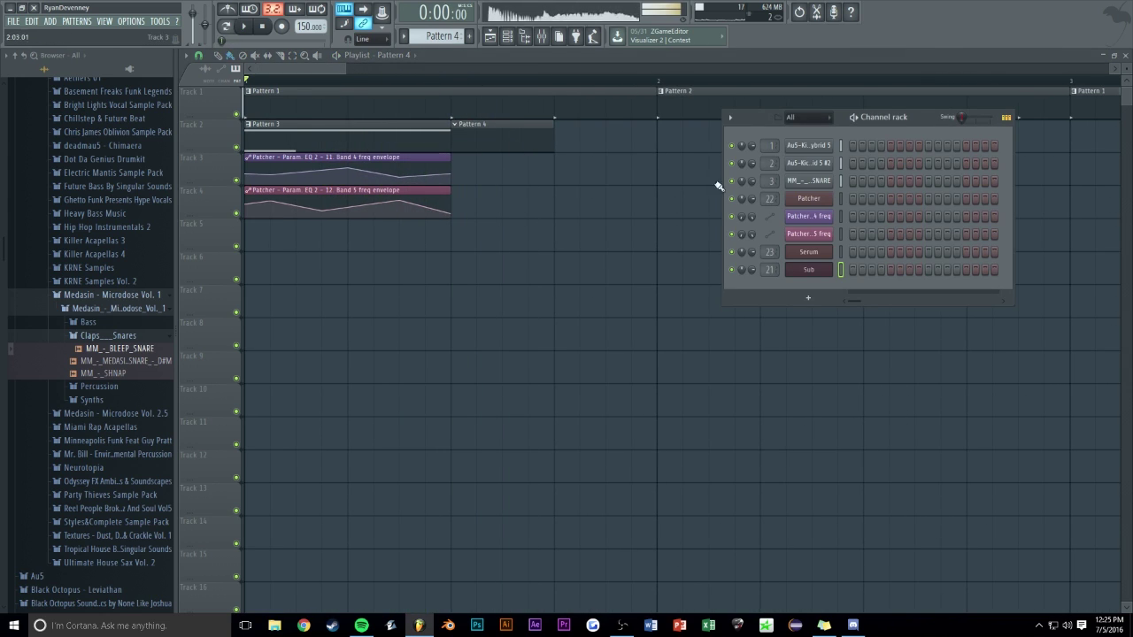
# Draw a one-beat note for Serum at the start of Pattern 4 in the piano roll
pyautogui.rightClick(809, 256)
pyautogui.click(867, 251)
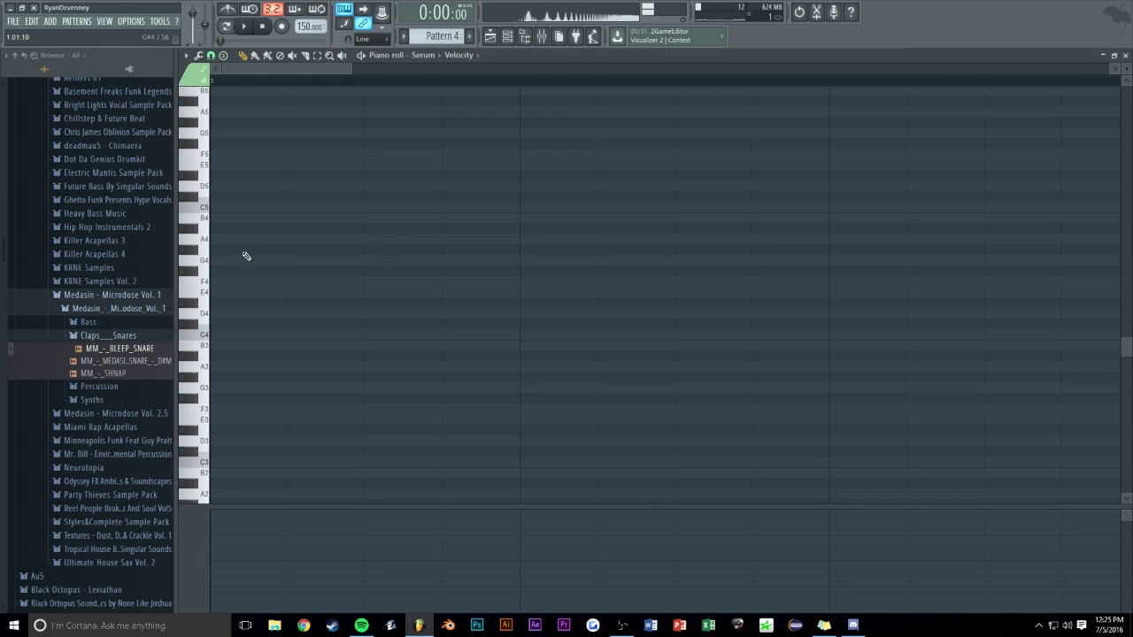
pyautogui.click(235, 305)
pyautogui.press('space')
pyautogui.moveTo(366, 305); pyautogui.dragTo(520, 304)
pyautogui.press('F5')
pyautogui.press('F6')
pyautogui.press('space')
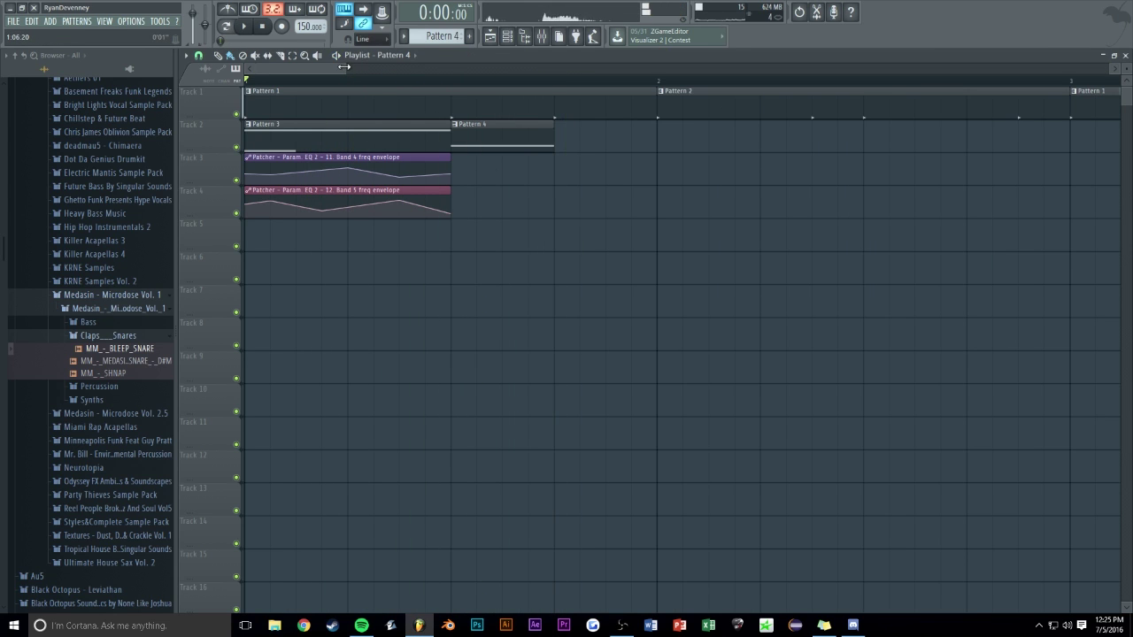
# Draw a one-beat note for the Sub channel at the start of Pattern 4 and listen to the arrangement
pyautogui.scroll(-2, 434, 167)
pyautogui.click(519, 38)
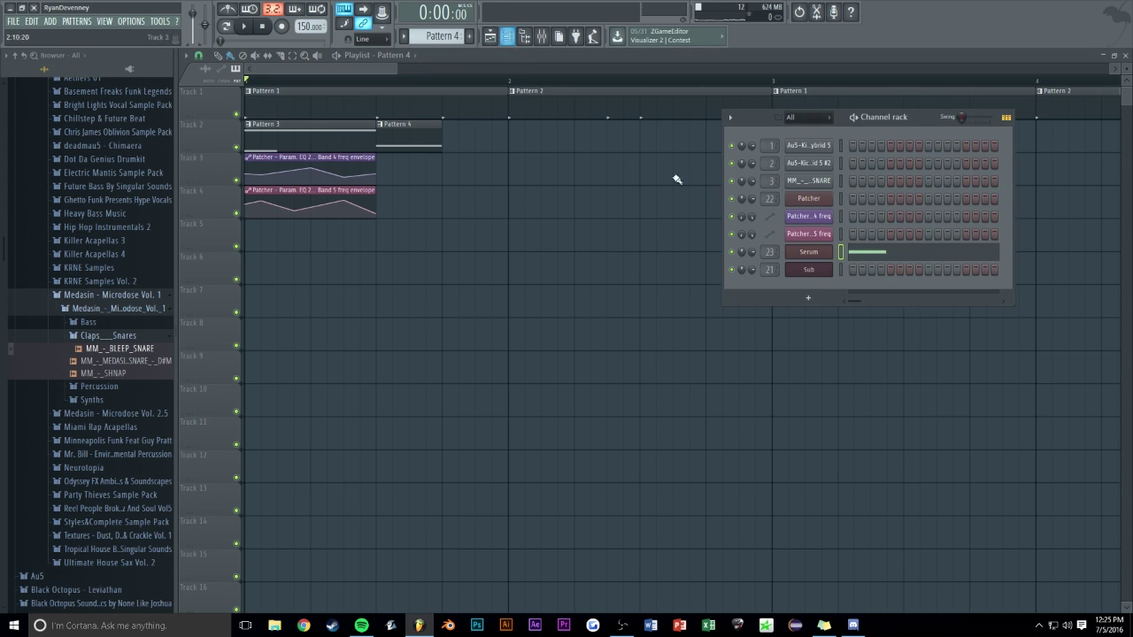
pyautogui.rightClick(808, 270)
pyautogui.click(854, 267)
pyautogui.click(235, 312)
pyautogui.press('F7')
pyautogui.press('F6')
pyautogui.press('space')
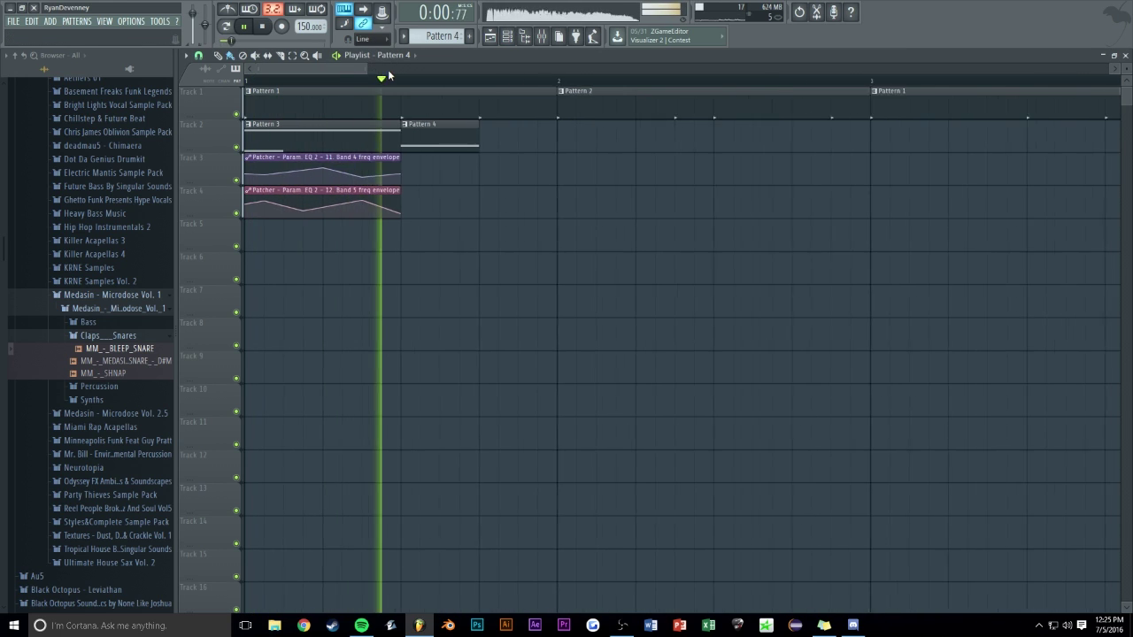
pyautogui.press('space')
# Add Fruity WaveShaper to the sub insert's first slot and bend its curve upward during playback
pyautogui.press('F6')
pyautogui.press('F9')
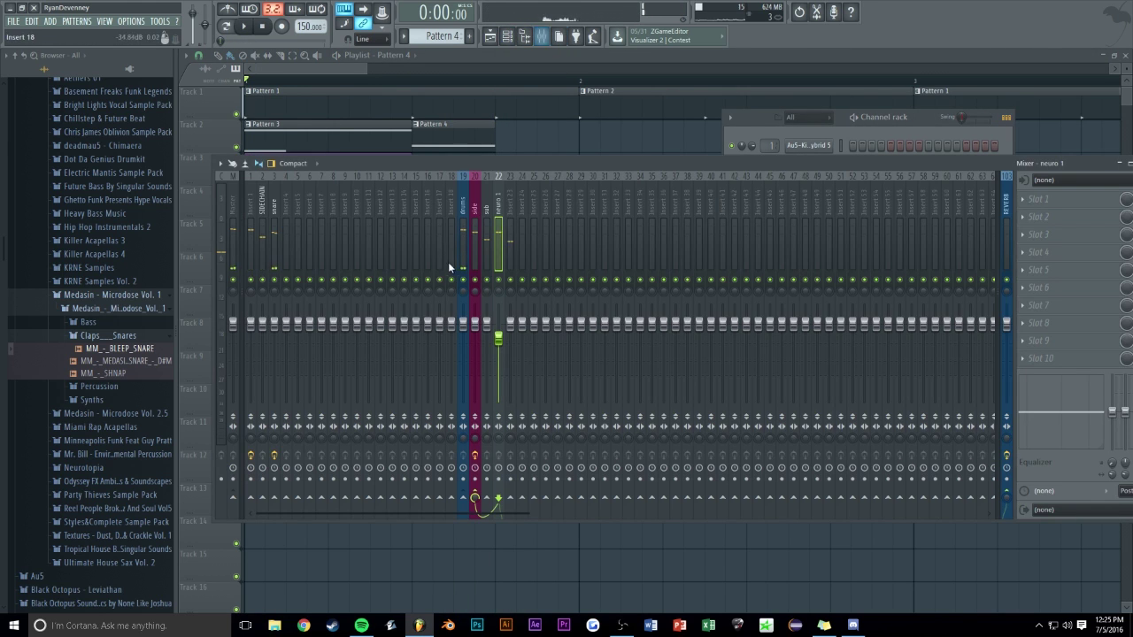
pyautogui.click(491, 210)
pyautogui.click(1048, 206)
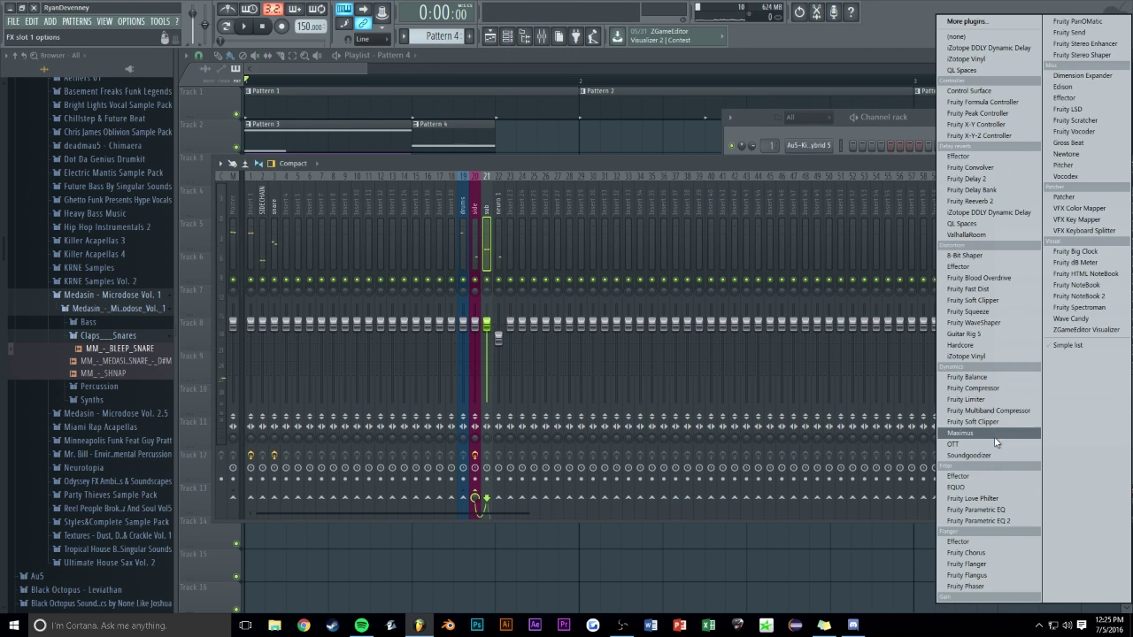
pyautogui.click(982, 322)
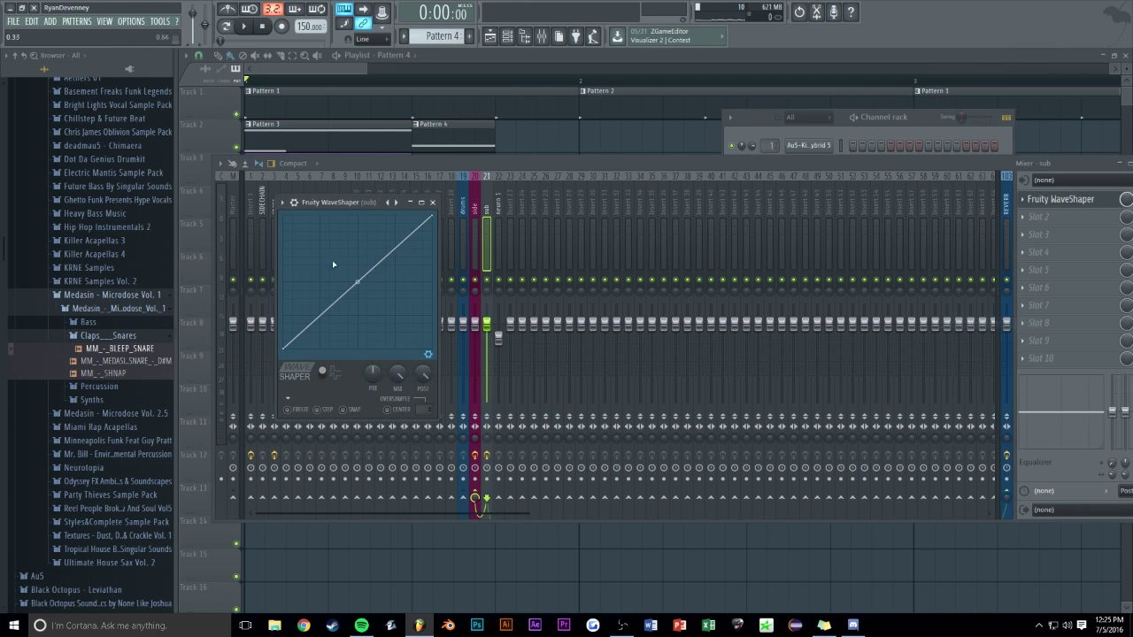
pyautogui.press('space')
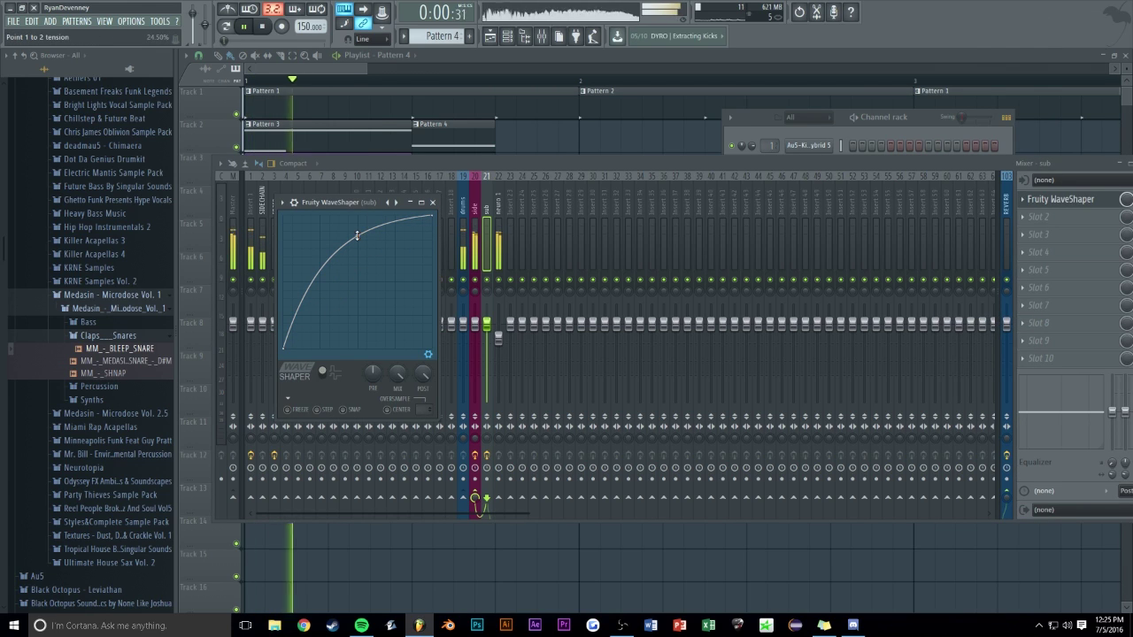
pyautogui.click(432, 202)
# Add Fruity Parametric EQ 2 to the sub insert and pull the band 7 high shelf to -18 dB at about 449 Hz
pyautogui.click(1026, 217)
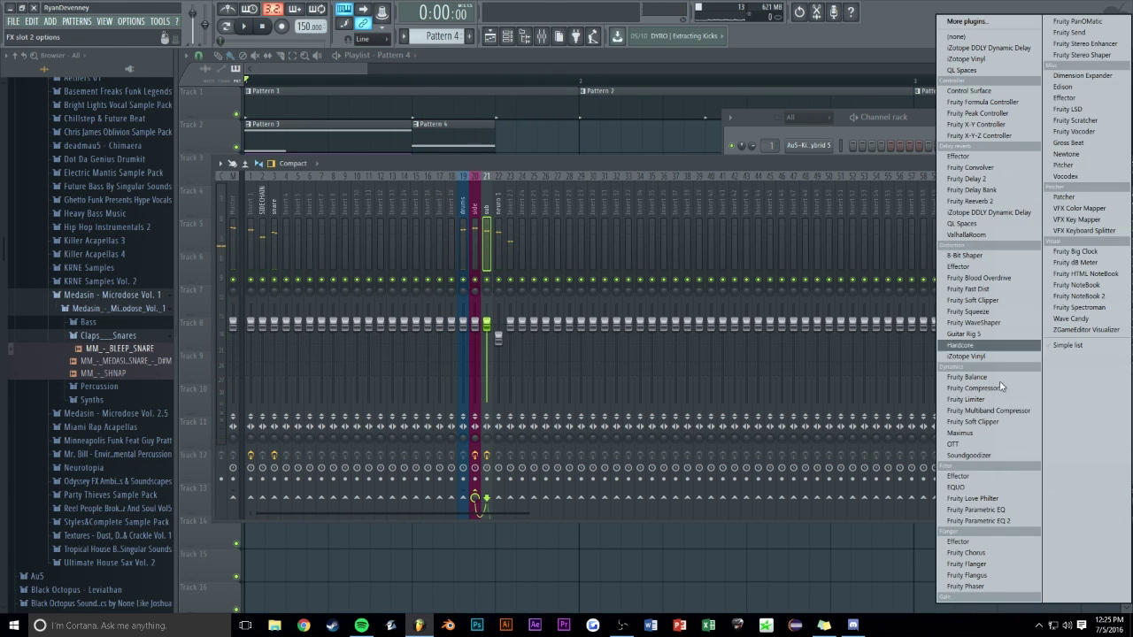
pyautogui.click(999, 521)
pyautogui.press('space')
pyautogui.moveTo(504, 312); pyautogui.dragTo(414, 363)
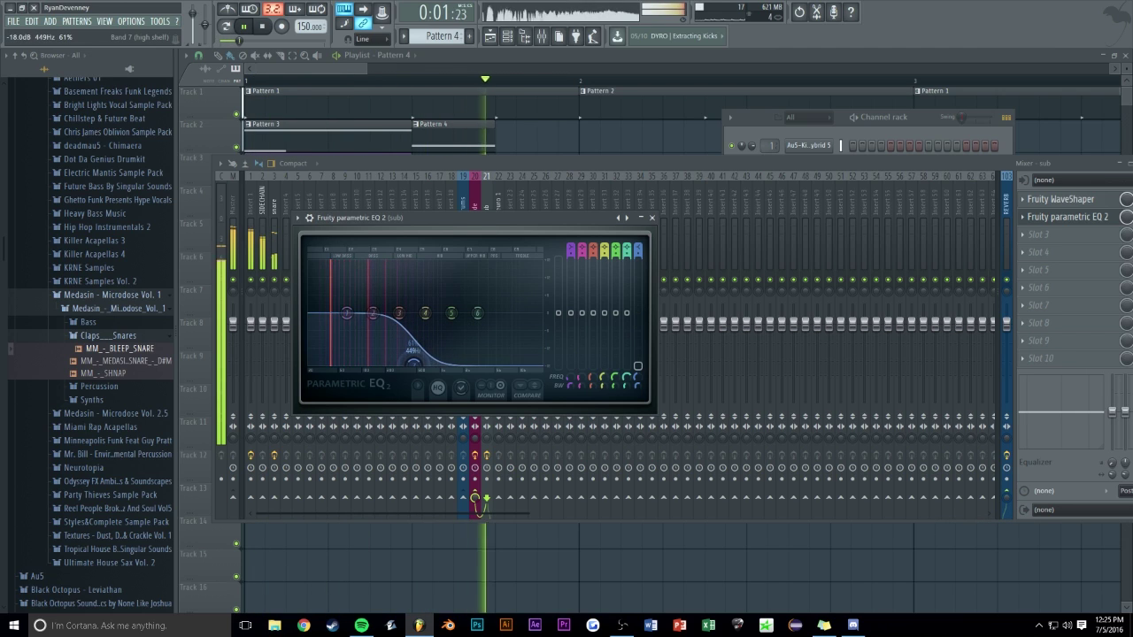
pyautogui.click(653, 219)
# Set the compression ratio of the side insert's Fruity Limiter to 3.2:1 during playback and return to the playlist
pyautogui.click(478, 225)
pyautogui.press('space')
pyautogui.click(1053, 201)
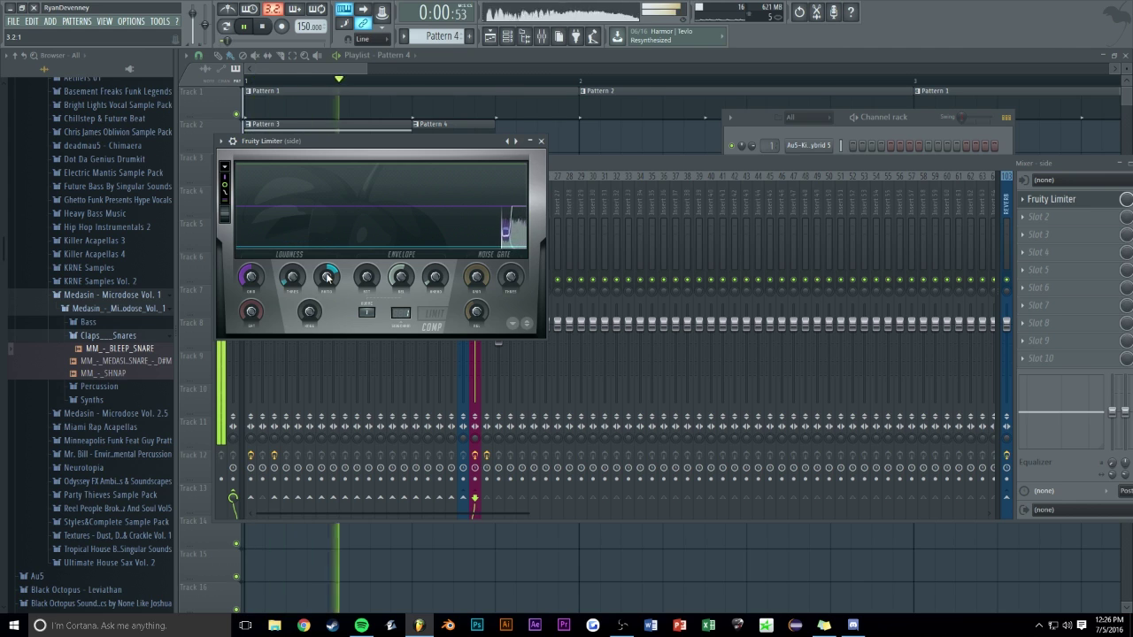
pyautogui.click(542, 141)
pyautogui.press('F9')
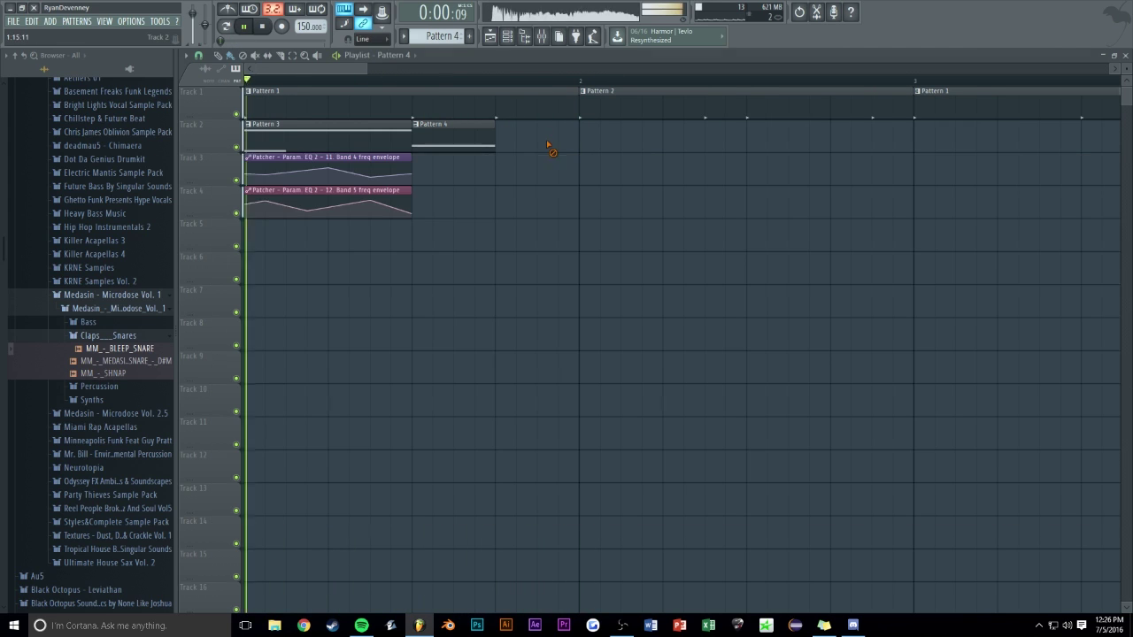
pyautogui.scroll(-1, 378, 68)
pyautogui.press('space')
# Open Serum's effects and enable its compressor in multiband mode
pyautogui.click(507, 36)
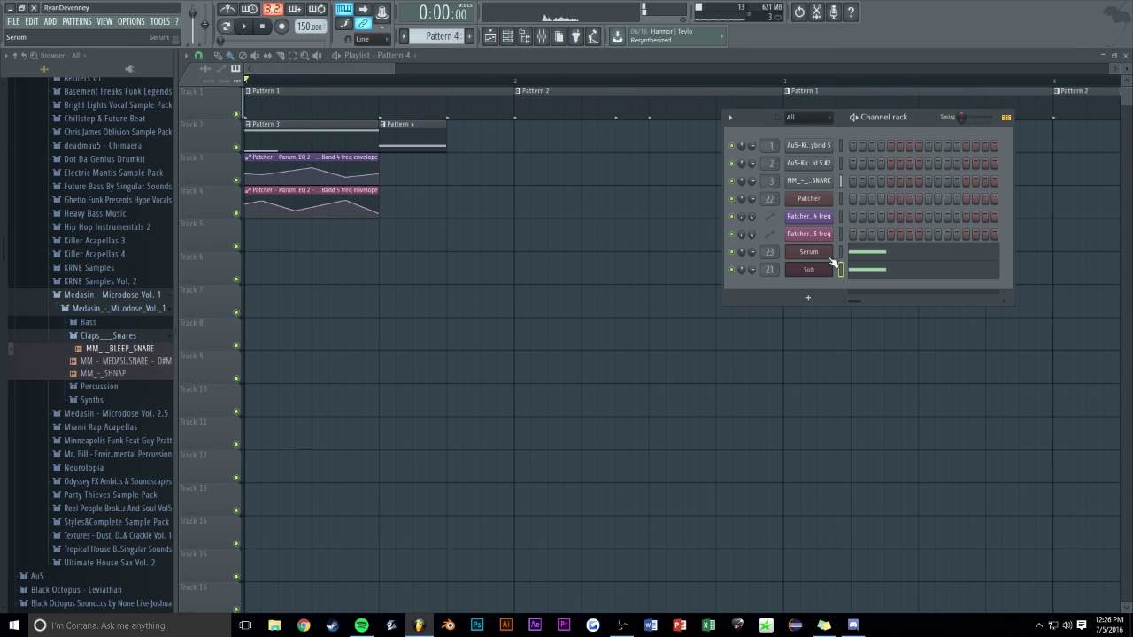
pyautogui.click(791, 254)
pyautogui.moveTo(377, 159); pyautogui.dragTo(414, 116)
pyautogui.click(420, 172)
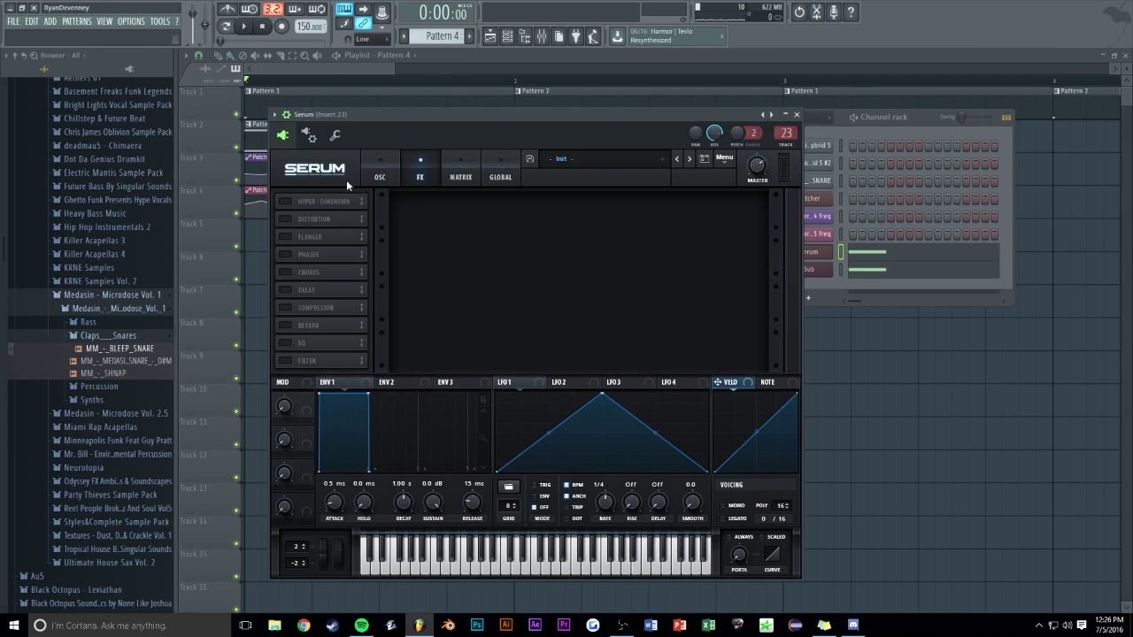
pyautogui.click(288, 307)
pyautogui.click(630, 225)
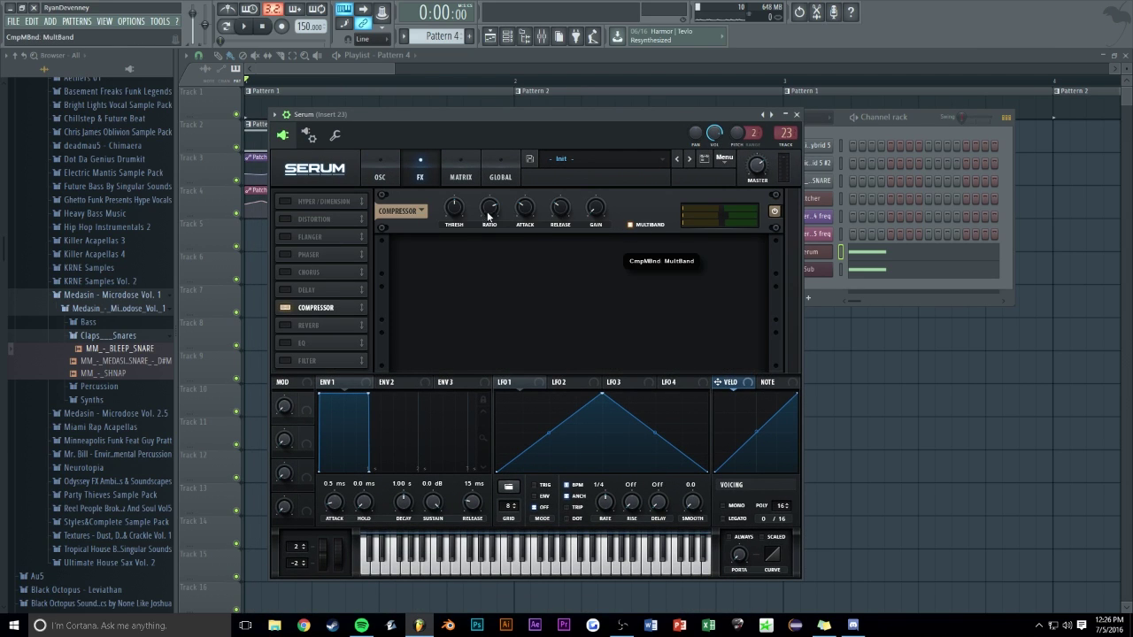
# Load the analog PWM LPF wavetable into Serum's oscillator A and set its wavetable position to 131 during playback
pyautogui.press('space')
pyautogui.click(381, 170)
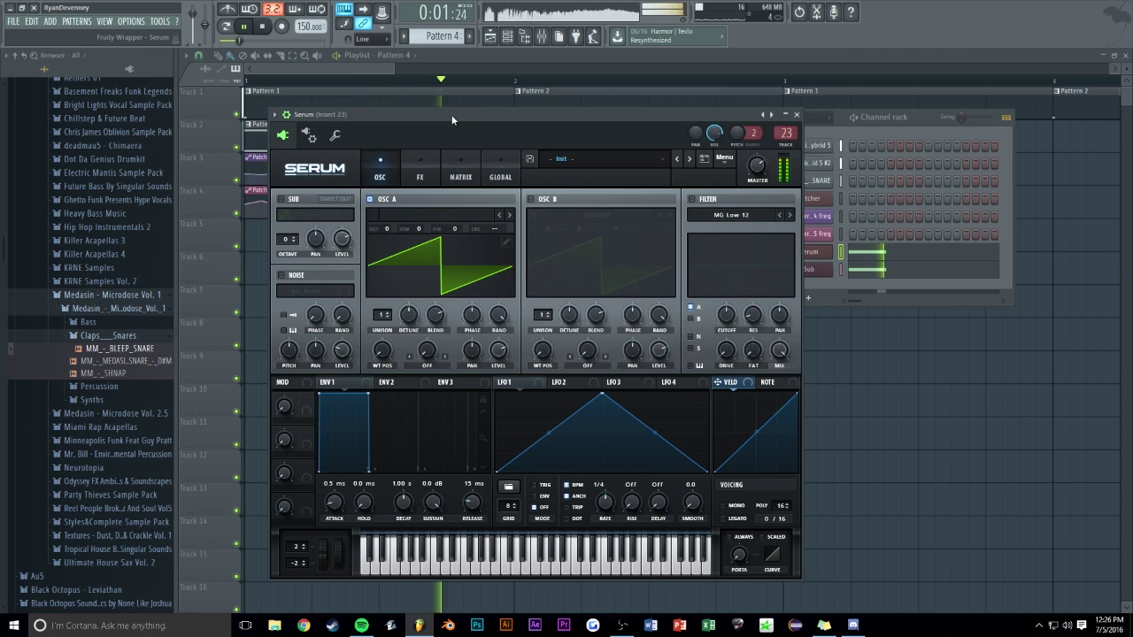
pyautogui.moveTo(450, 114); pyautogui.dragTo(456, 100)
pyautogui.press('space')
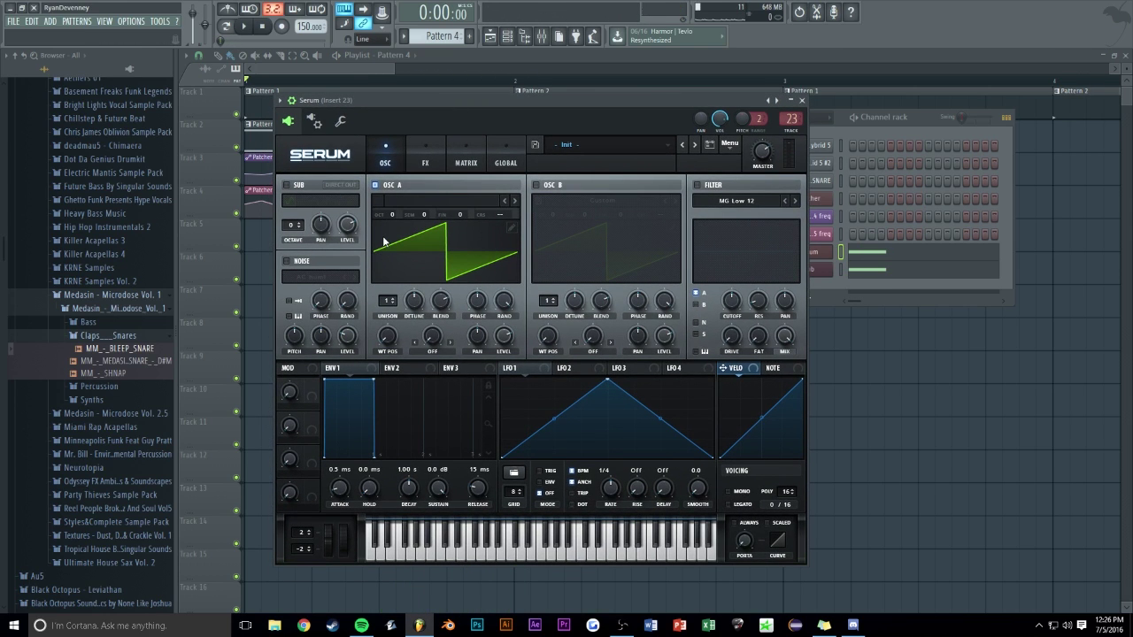
pyautogui.click(425, 199)
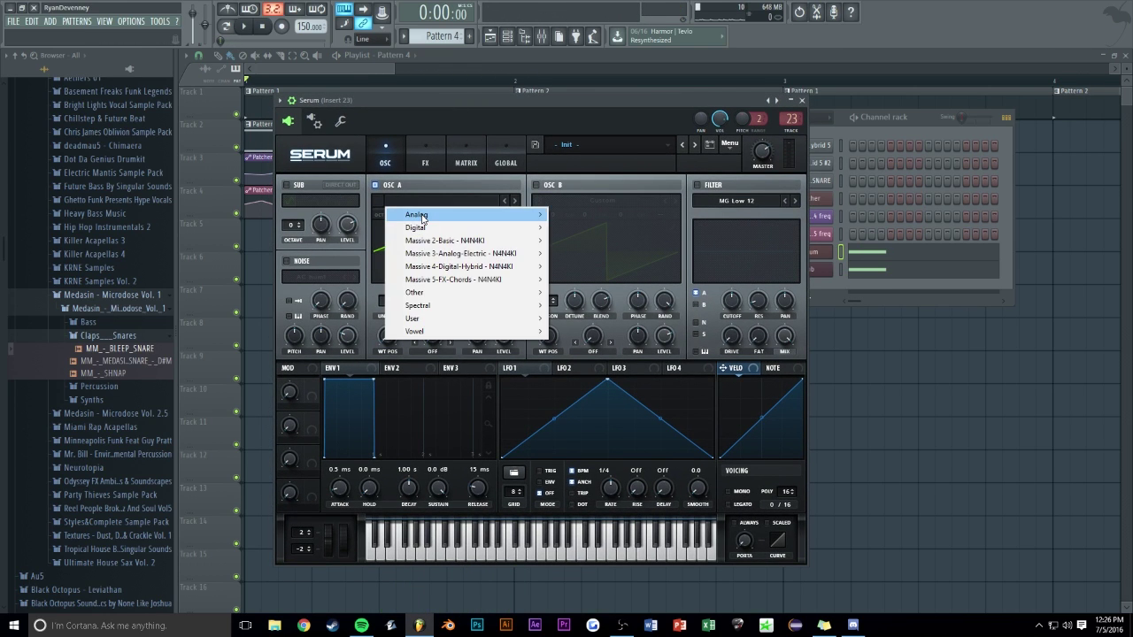
pyautogui.moveTo(422, 217)
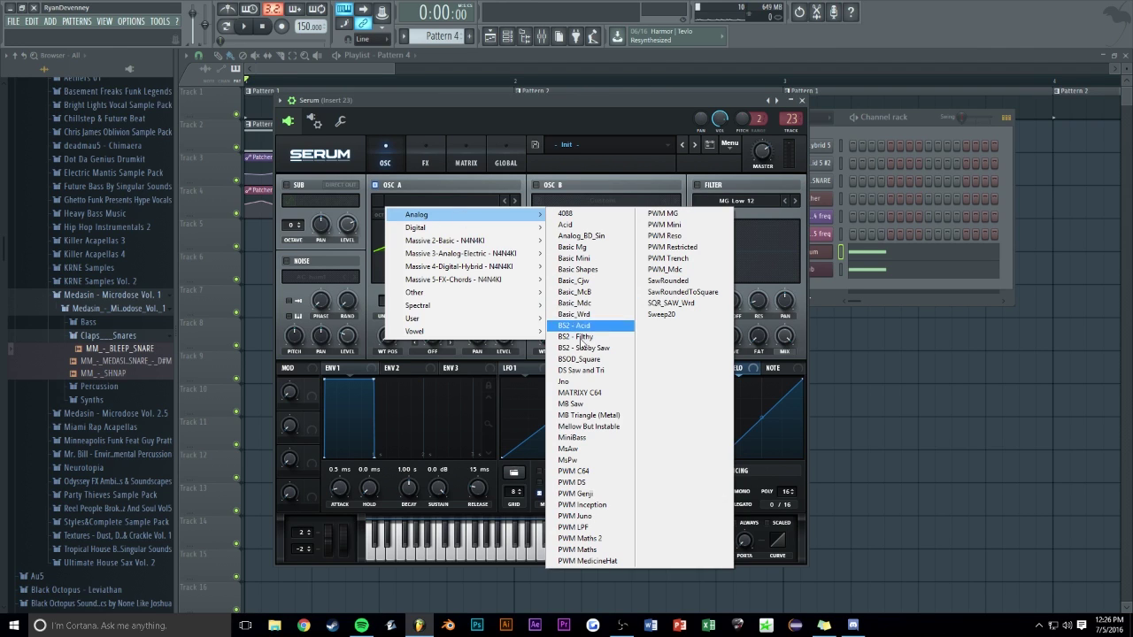
pyautogui.click(577, 526)
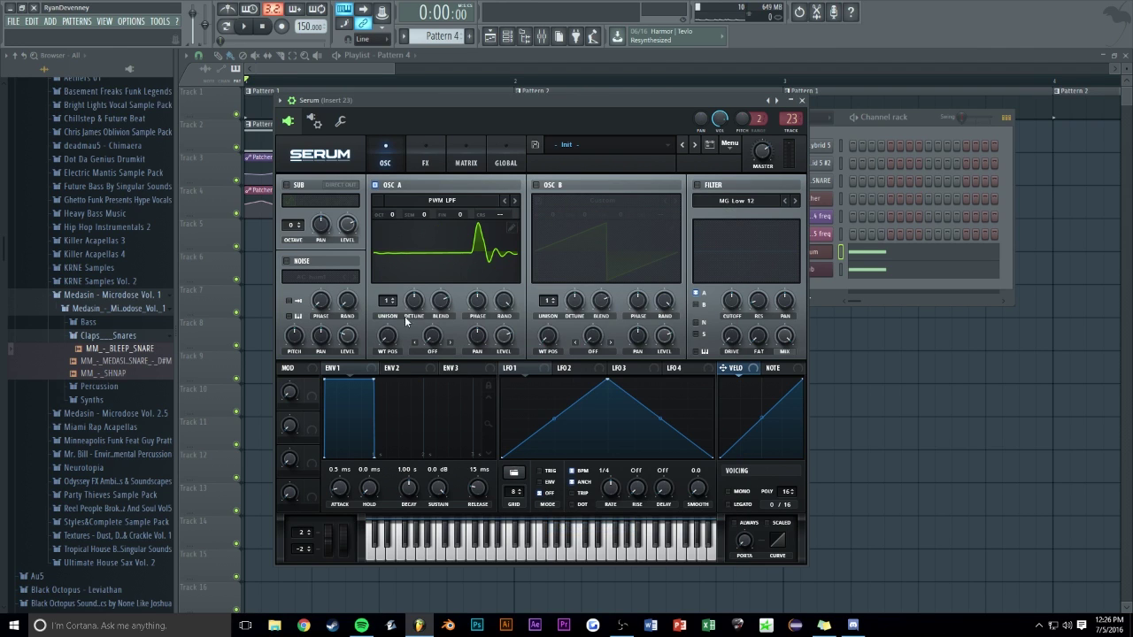
pyautogui.press('space')
pyautogui.moveTo(390, 341); pyautogui.dragTo(390, 270)
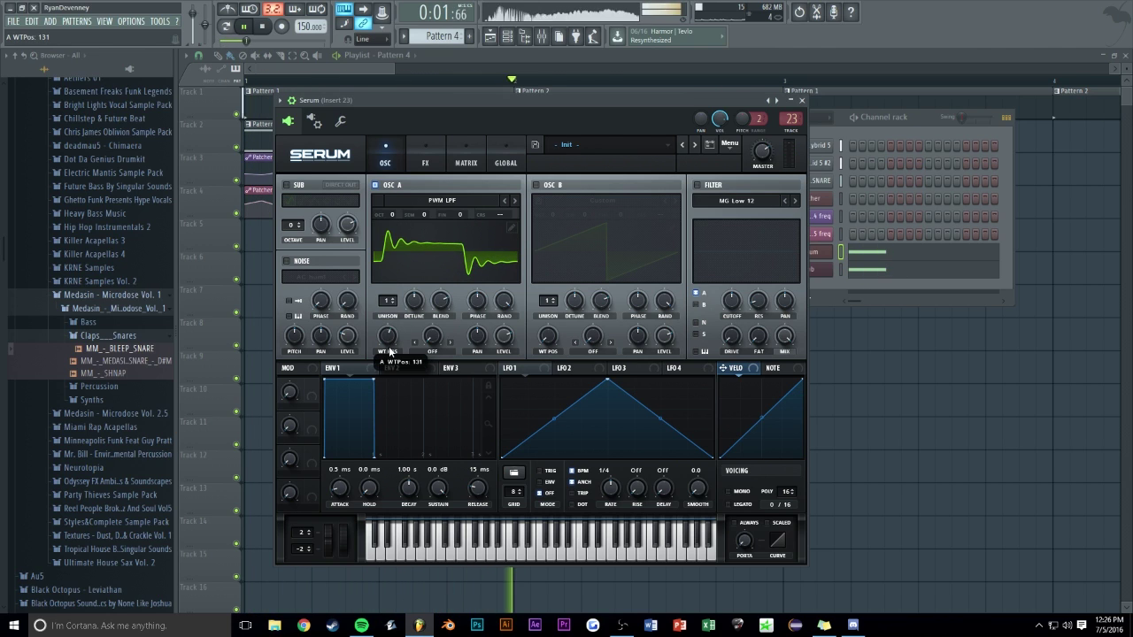
# Enable oscillator B and load the analog Basic Shapes wavetable into it
pyautogui.click(534, 185)
pyautogui.click(580, 206)
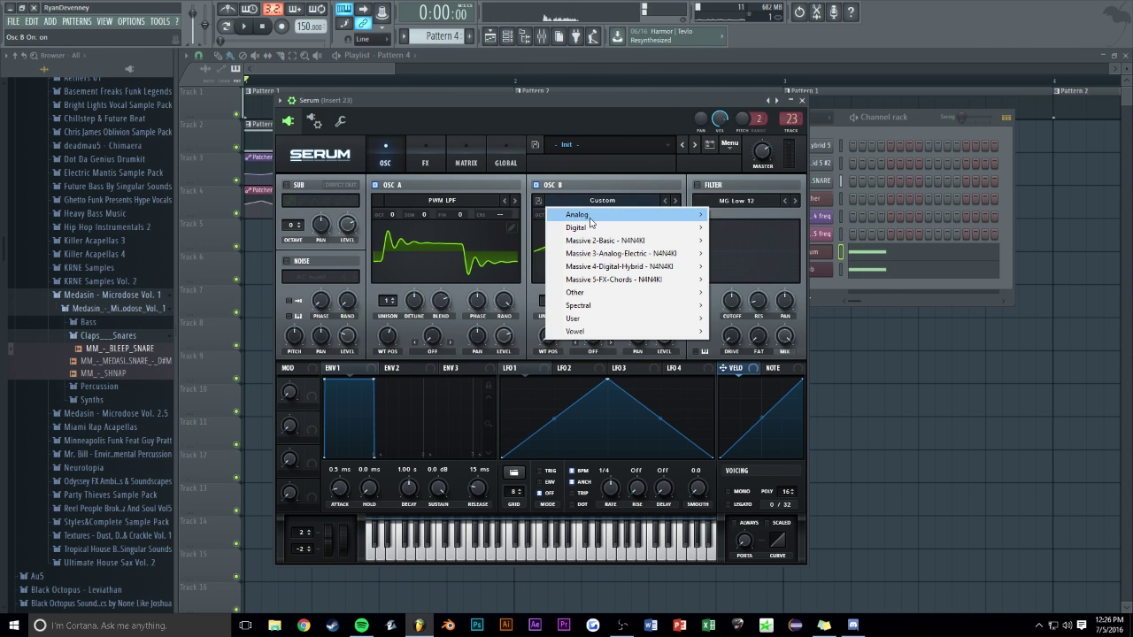
pyautogui.moveTo(672, 212)
pyautogui.click(710, 270)
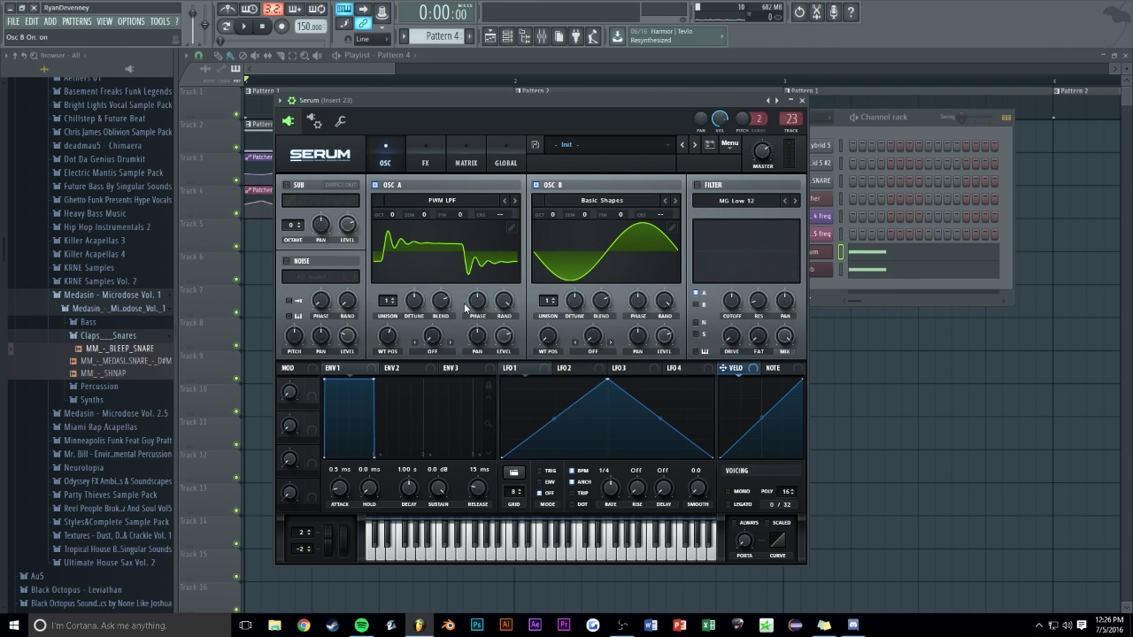
# Set oscillator A's warp mode to FM (from B) and modulate the warp with LFO 1 shaped as a rising ramp at 1/8 rate
pyautogui.click(433, 351)
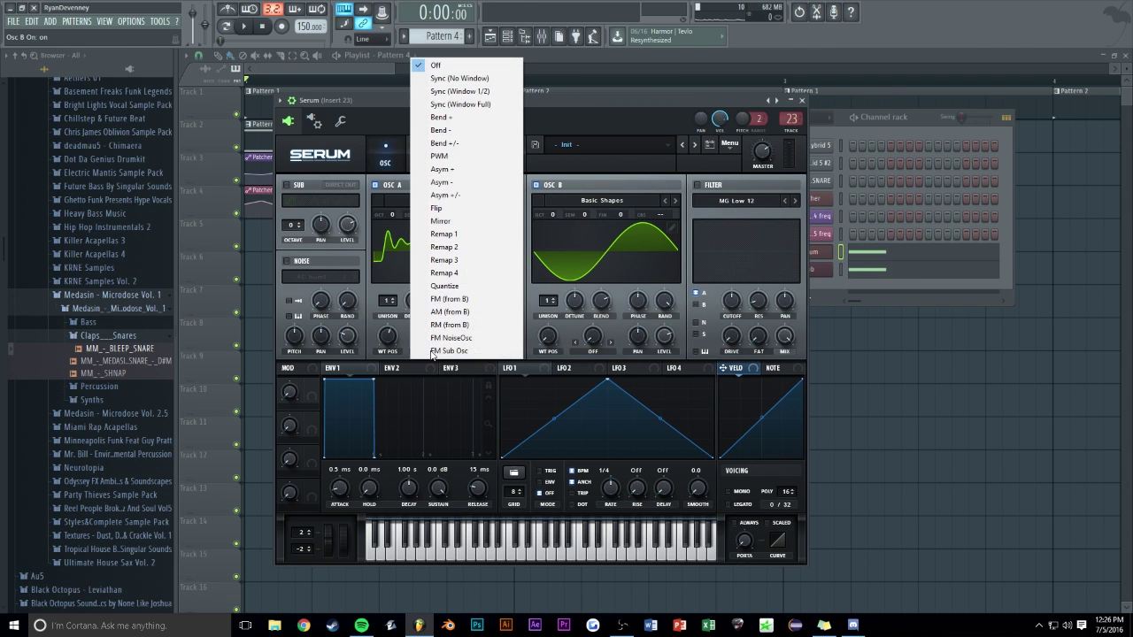
pyautogui.click(478, 299)
pyautogui.press('space')
pyautogui.moveTo(434, 343); pyautogui.dragTo(419, 304)
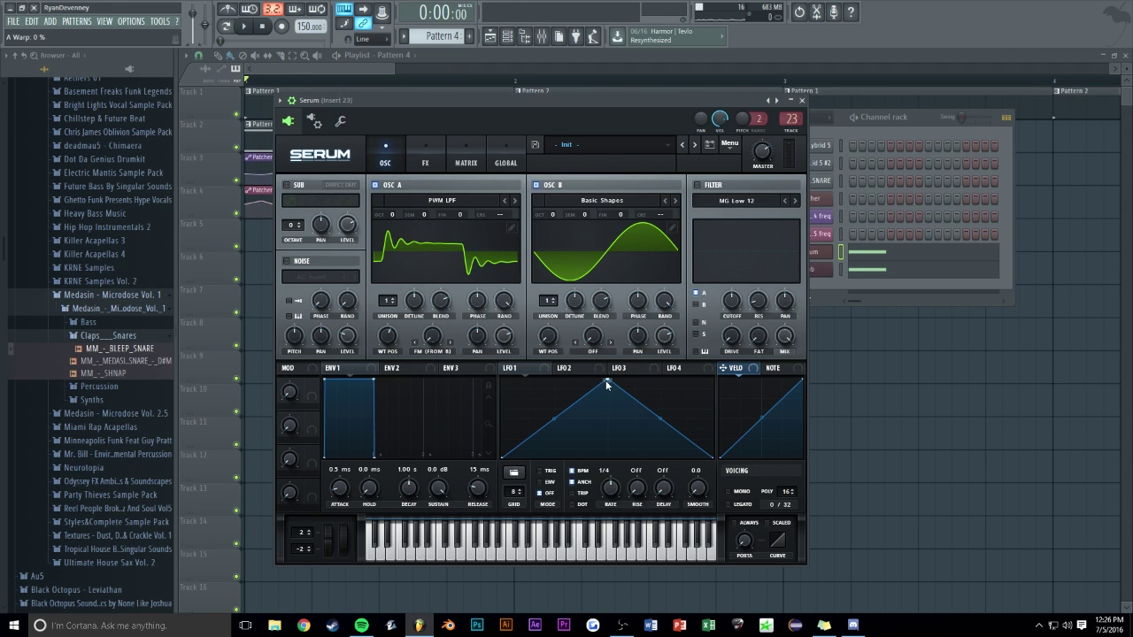
pyautogui.moveTo(606, 382); pyautogui.dragTo(714, 378)
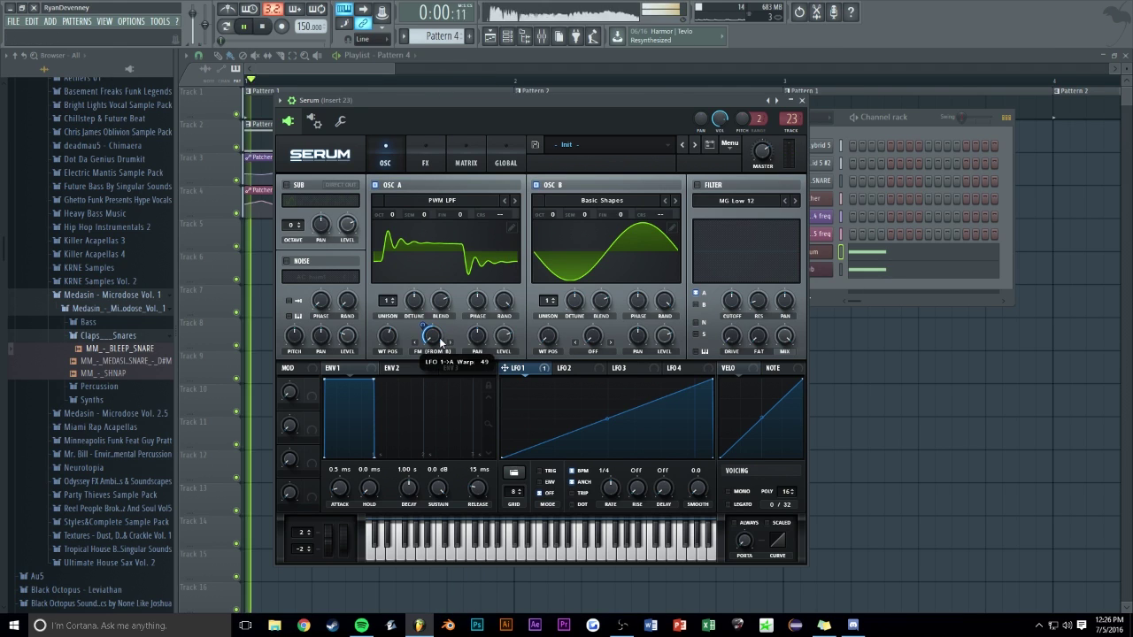
pyautogui.moveTo(428, 344)
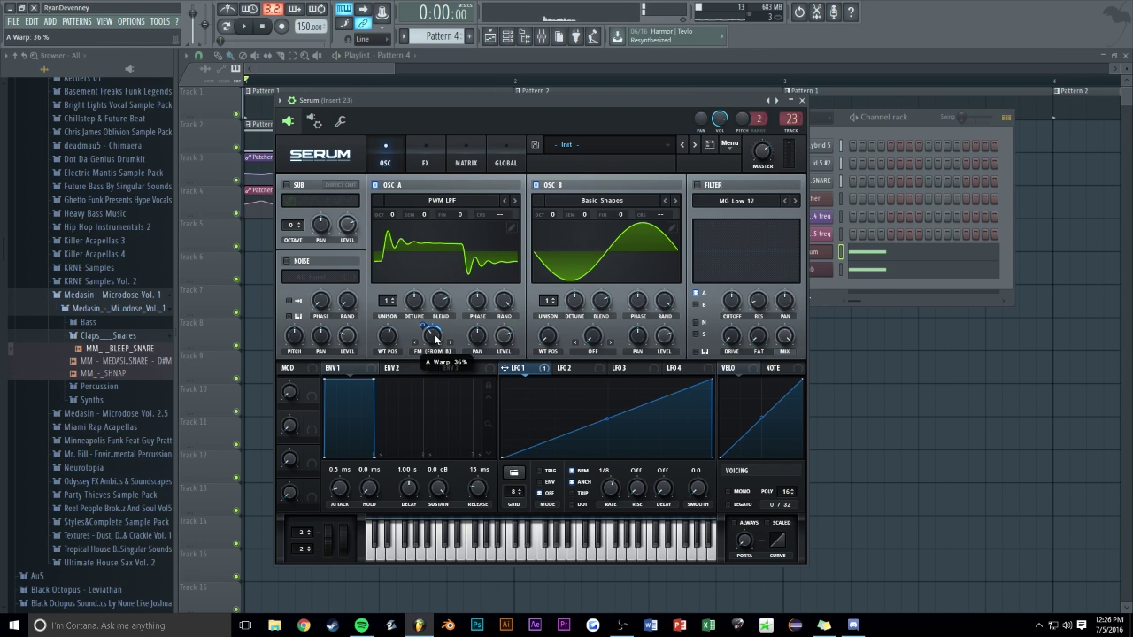
# Set oscillator B's warp mode to Remap 2 and reshape its remap curve into a steep rise with a slight dip, auditioning the result
pyautogui.click(595, 350)
pyautogui.click(604, 246)
pyautogui.click(594, 351)
pyautogui.click(599, 250)
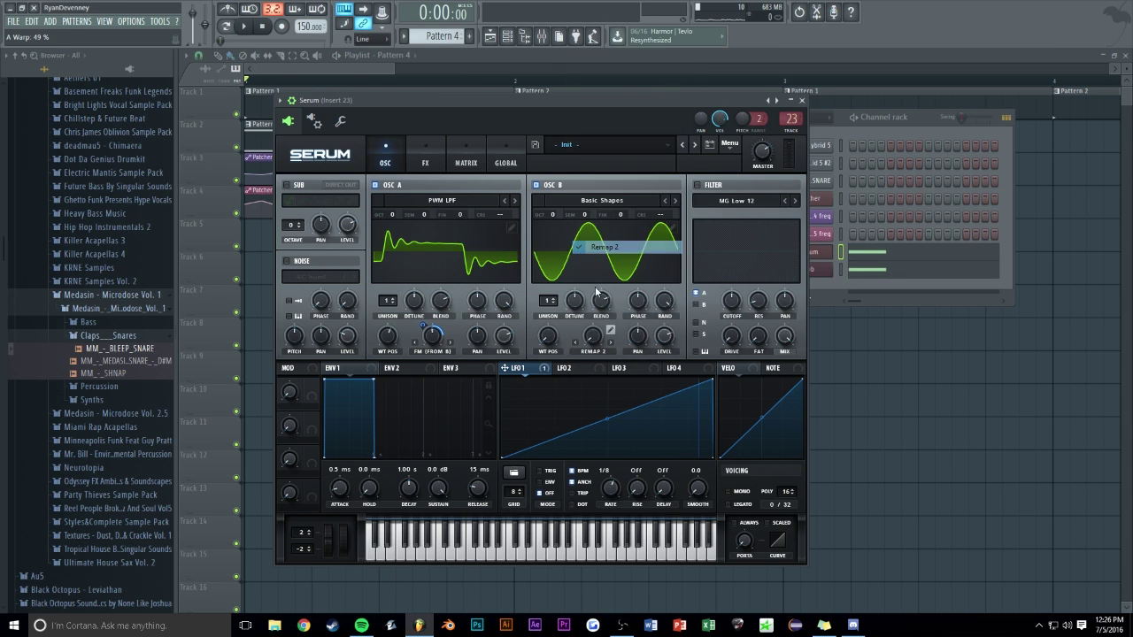
pyautogui.click(611, 330)
pyautogui.moveTo(420, 233); pyautogui.dragTo(458, 176)
pyautogui.moveTo(403, 266); pyautogui.dragTo(329, 155)
pyautogui.press('space')
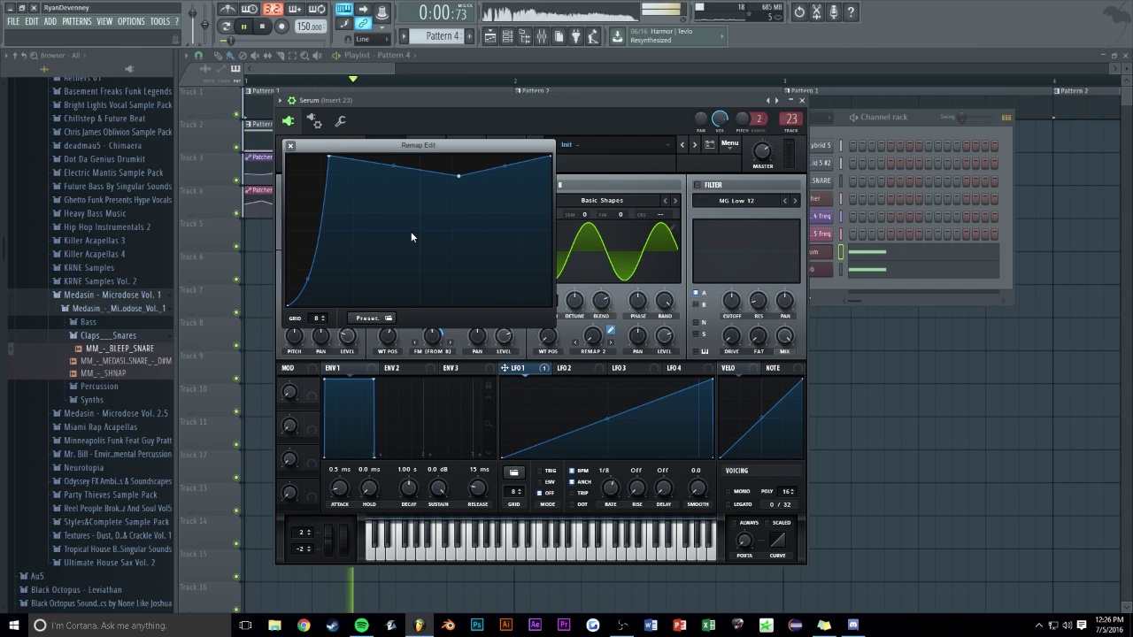
pyautogui.press('space')
pyautogui.click(290, 145)
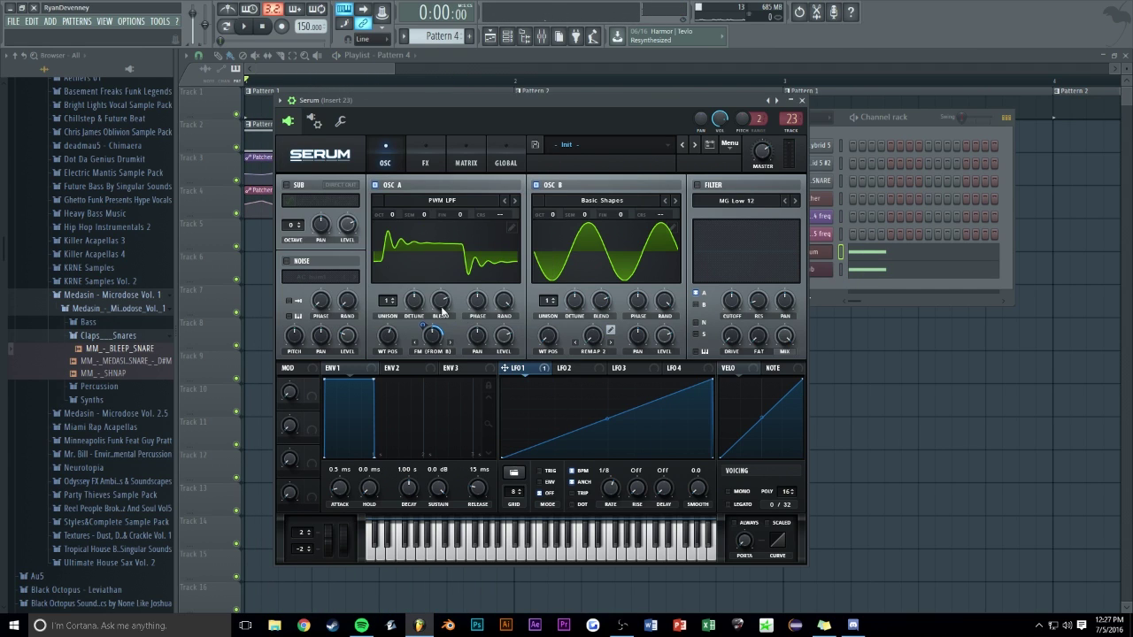
# Enable the MG Low 12 filter, modulate its cutoff with LFO 1 and adjust the cutoff while auditioning
pyautogui.click(697, 185)
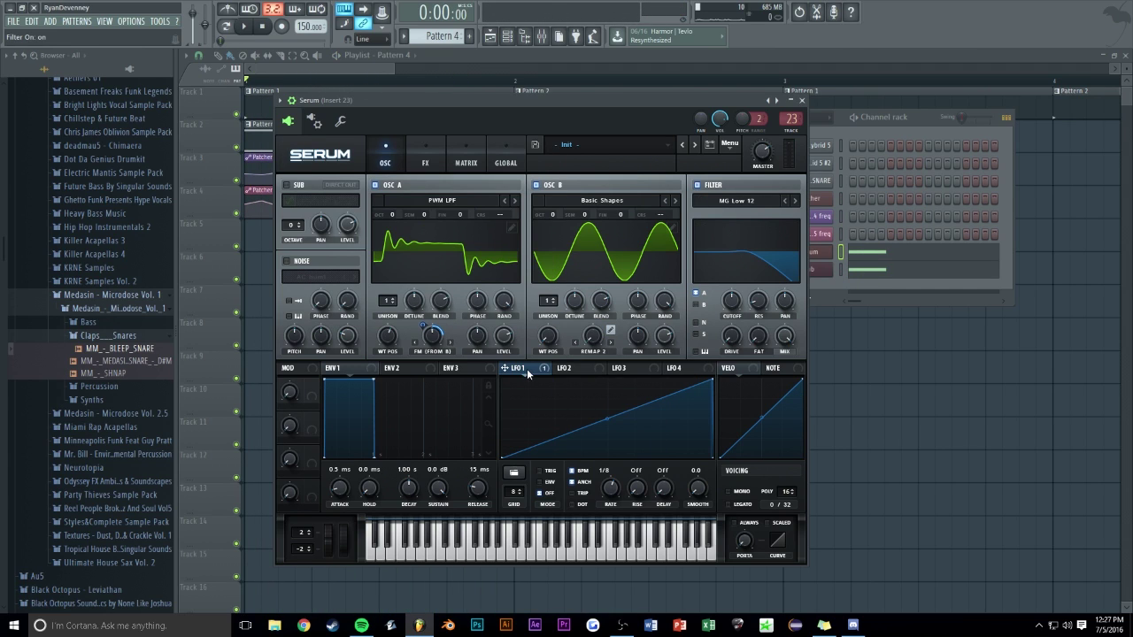
pyautogui.click(465, 158)
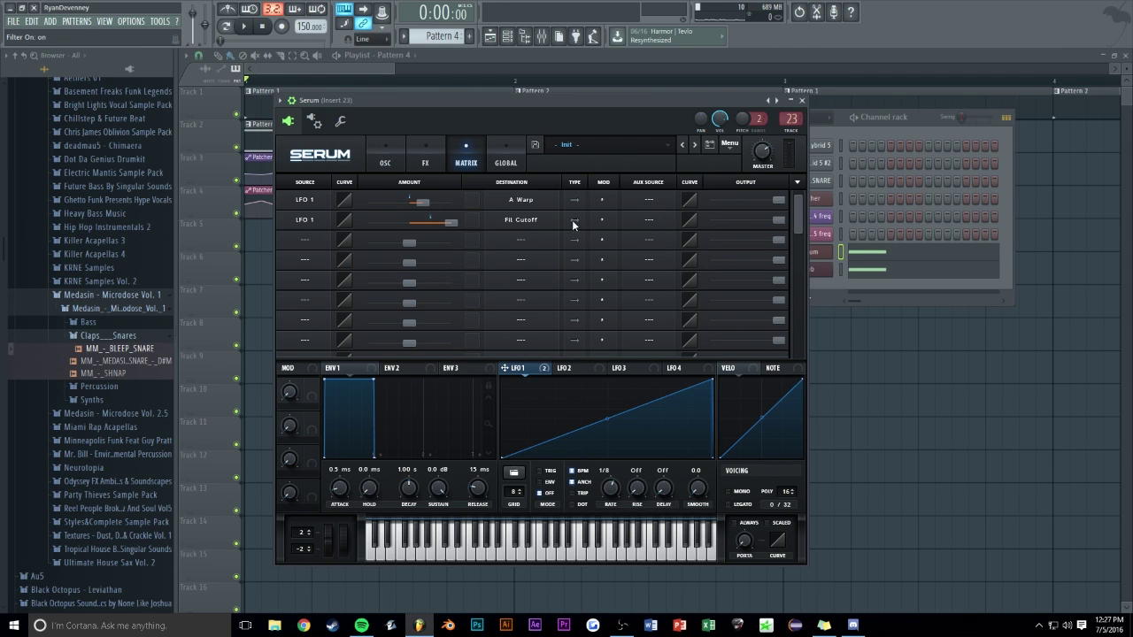
pyautogui.click(385, 158)
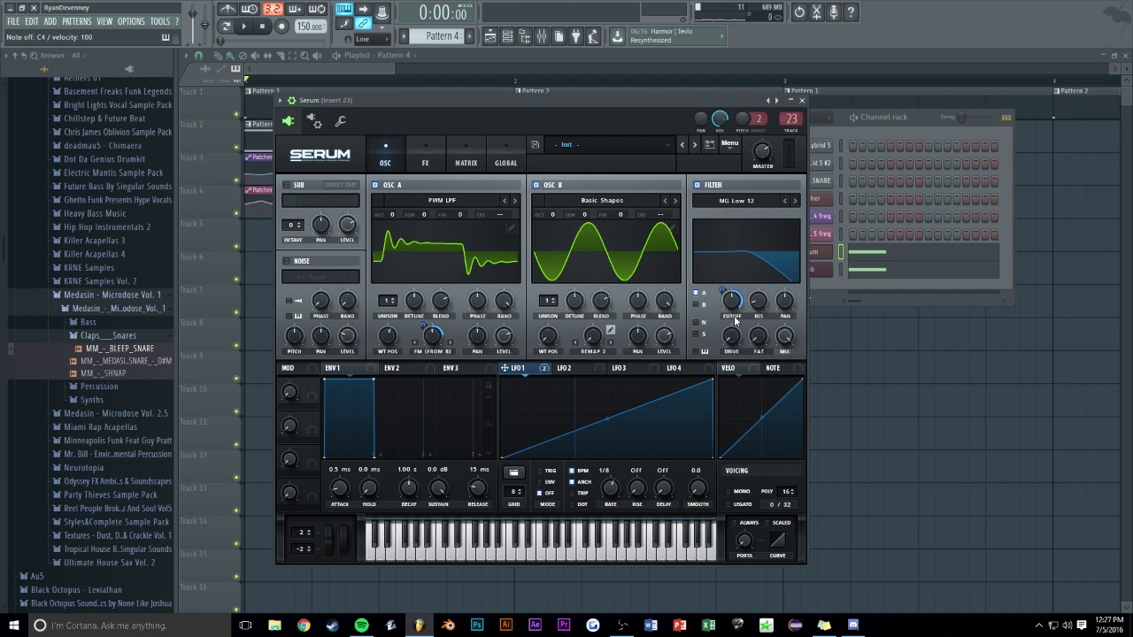
pyautogui.moveTo(728, 343); pyautogui.dragTo(676, 337)
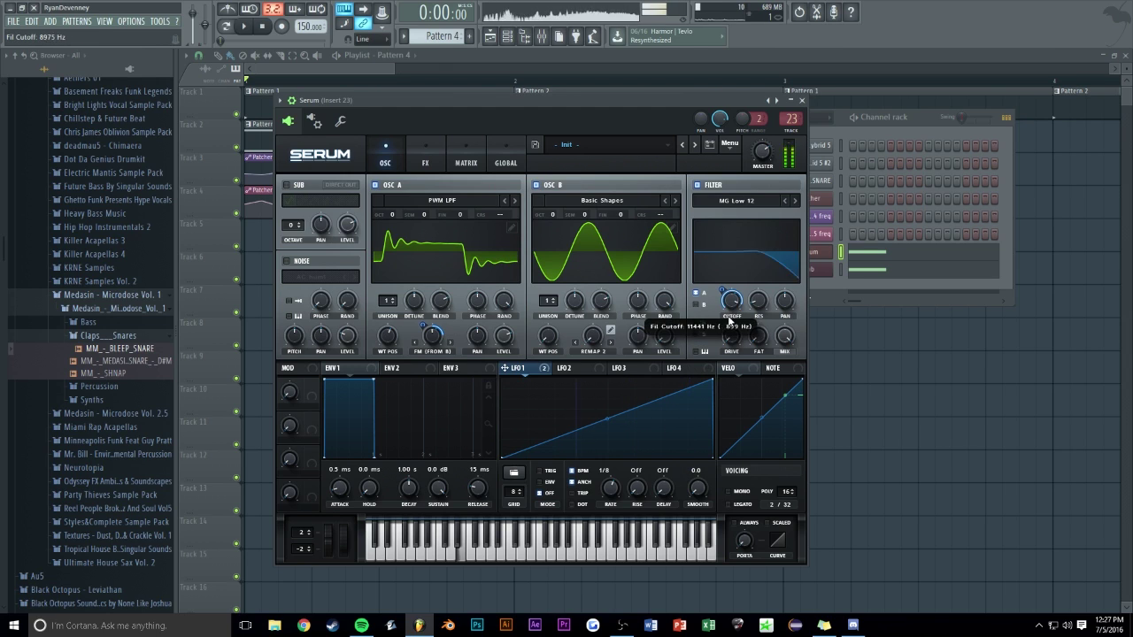
pyautogui.press('space')
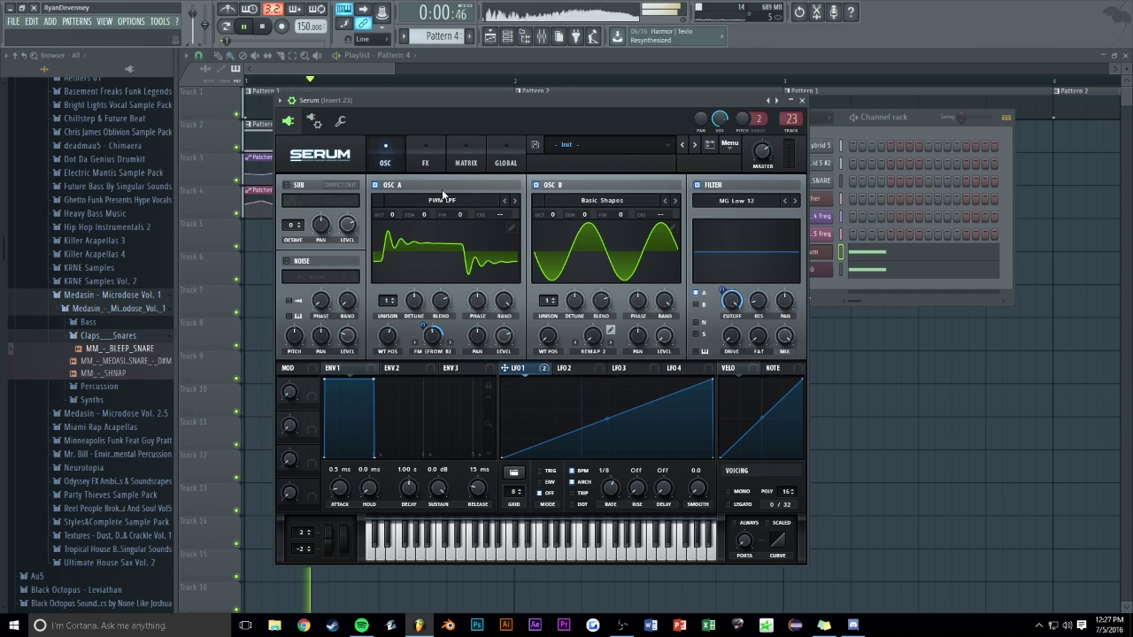
pyautogui.press('space')
# Enable Serum's distortion effect and set its type to Sin Fold
pyautogui.click(424, 162)
pyautogui.click(385, 162)
pyautogui.click(425, 161)
pyautogui.click(290, 206)
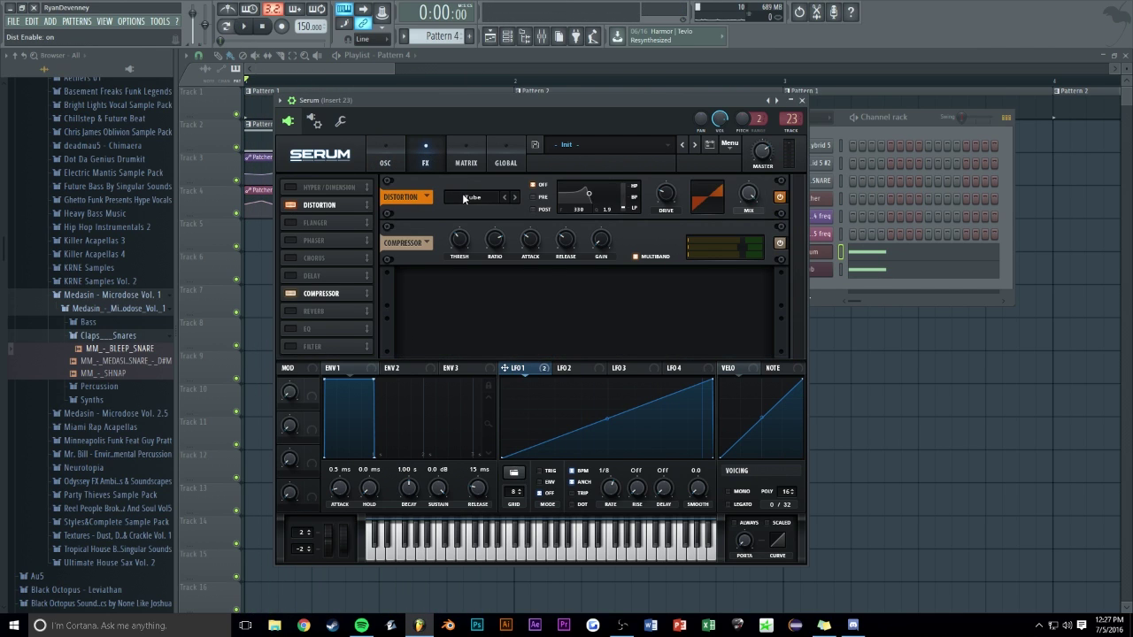
pyautogui.click(464, 198)
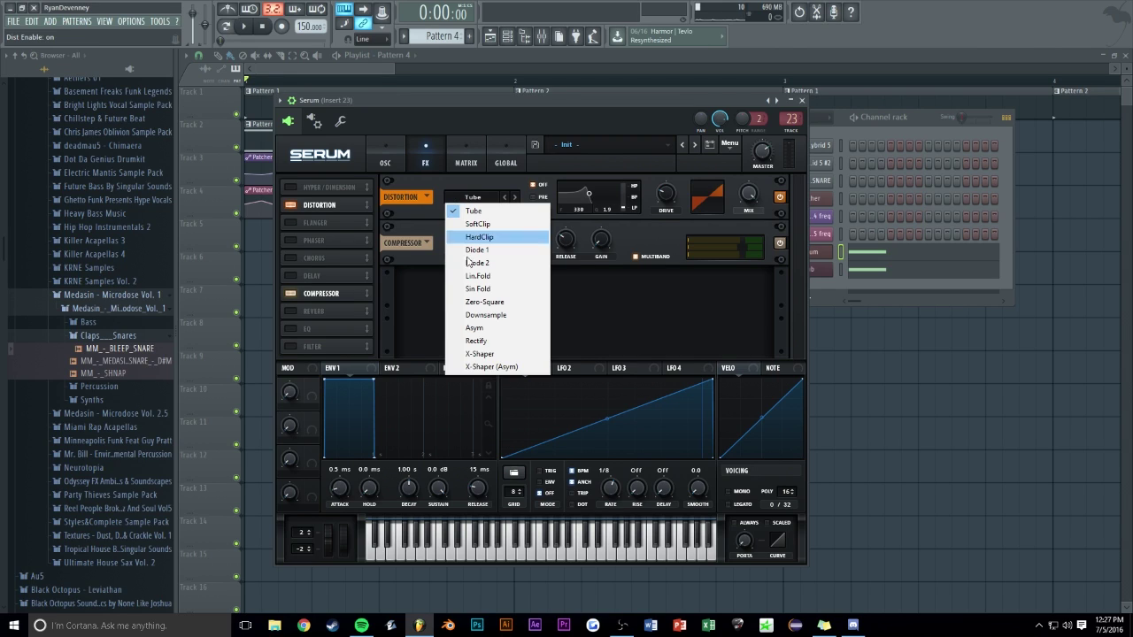
pyautogui.click(493, 289)
# Set the distortion drive to about 19% and the master volume to about 47% while auditioning
pyautogui.press('space')
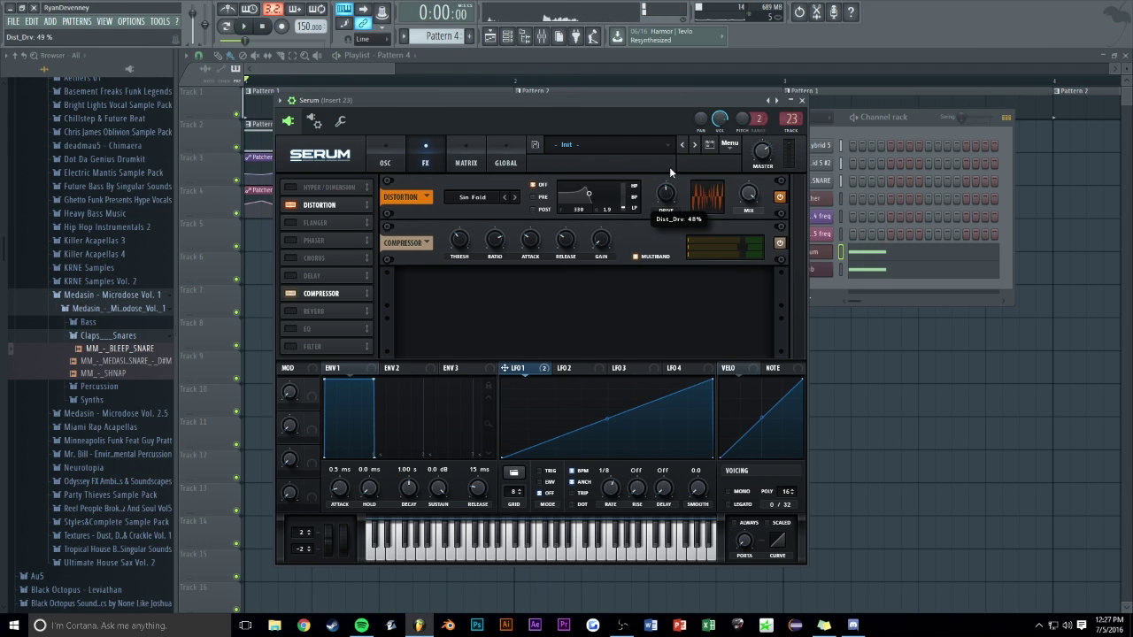
pyautogui.press('space')
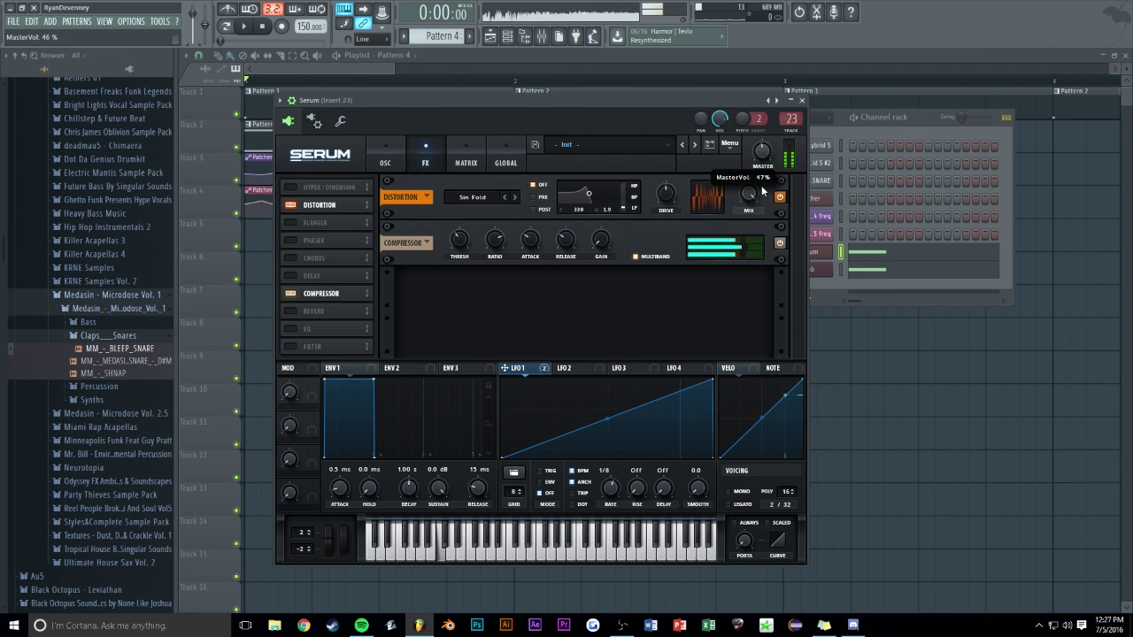
pyautogui.press('space')
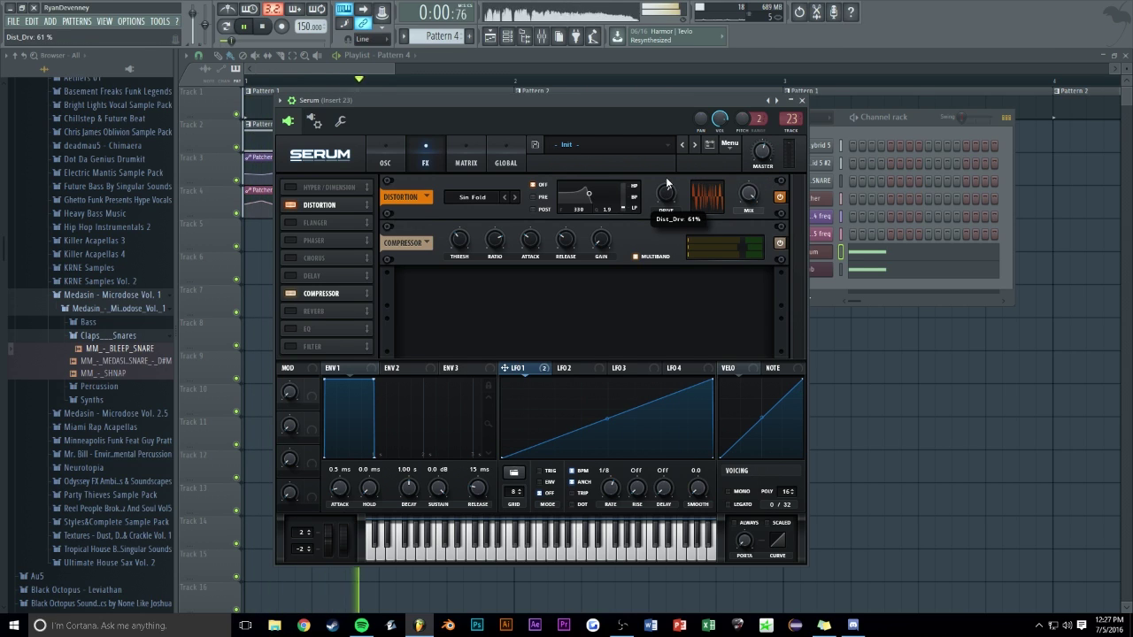
pyautogui.press('space')
pyautogui.moveTo(662, 217); pyautogui.dragTo(659, 229)
pyautogui.press('space')
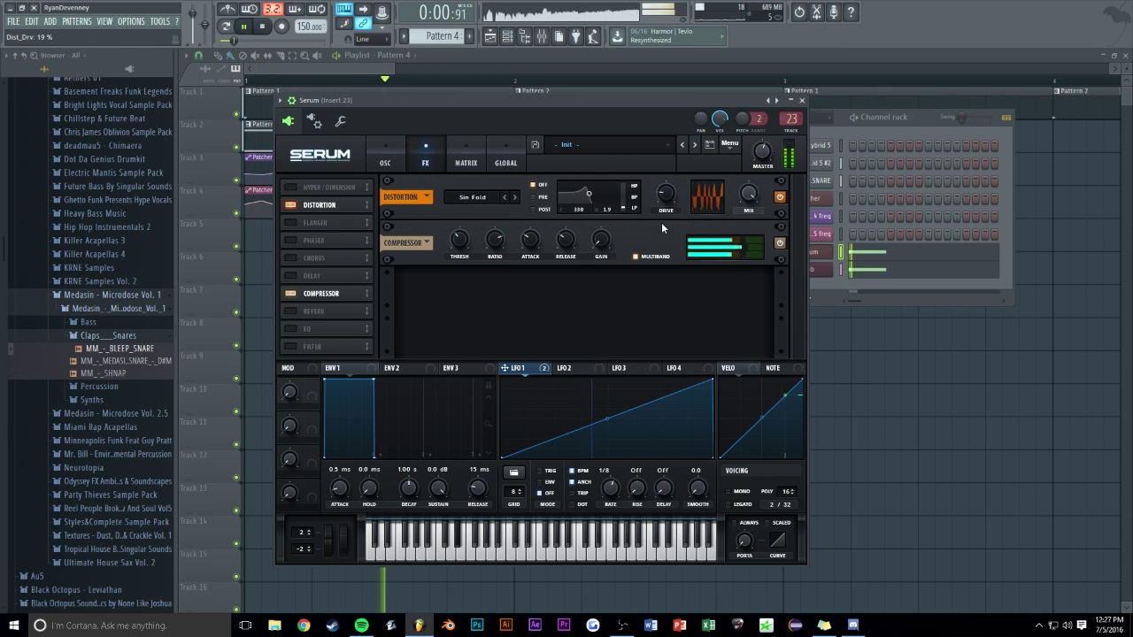
pyautogui.press('space')
# Enable the sub oscillator with the square waveform, set its octave to 2 and audition it
pyautogui.click(387, 163)
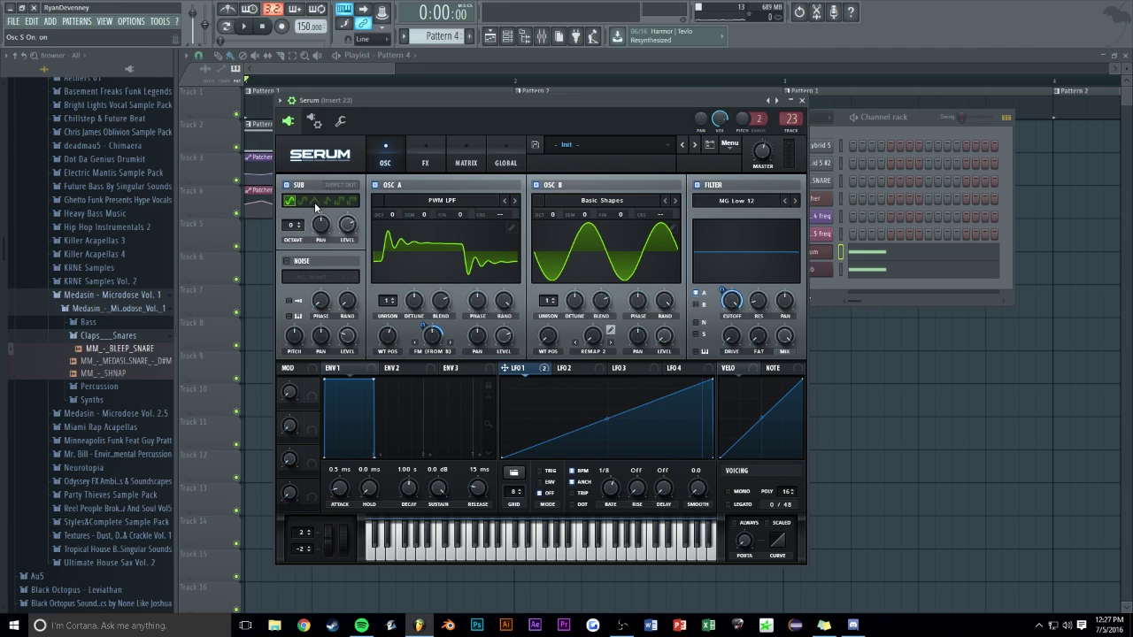
pyautogui.click(327, 204)
pyautogui.moveTo(292, 225); pyautogui.dragTo(350, 274)
pyautogui.press('space')
pyautogui.press('space')
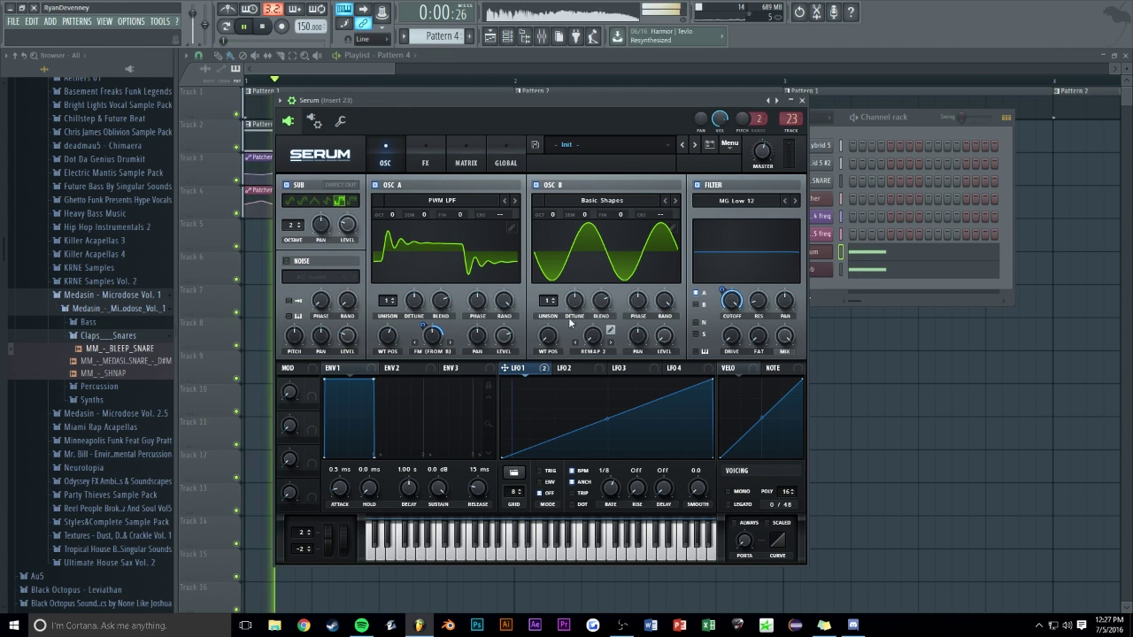
# Adjust the sub oscillator's level, modulate it with LFO 1 and audition the sound
pyautogui.moveTo(344, 231); pyautogui.dragTo(345, 218)
pyautogui.press('space')
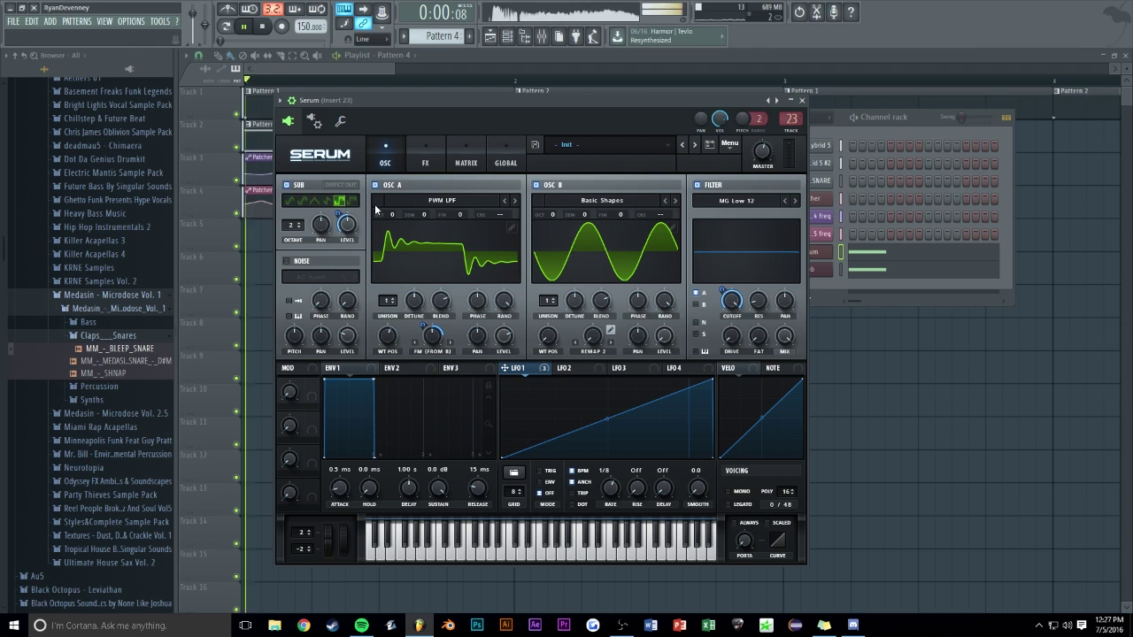
pyautogui.press('space')
pyautogui.press('space')
pyautogui.press('space')
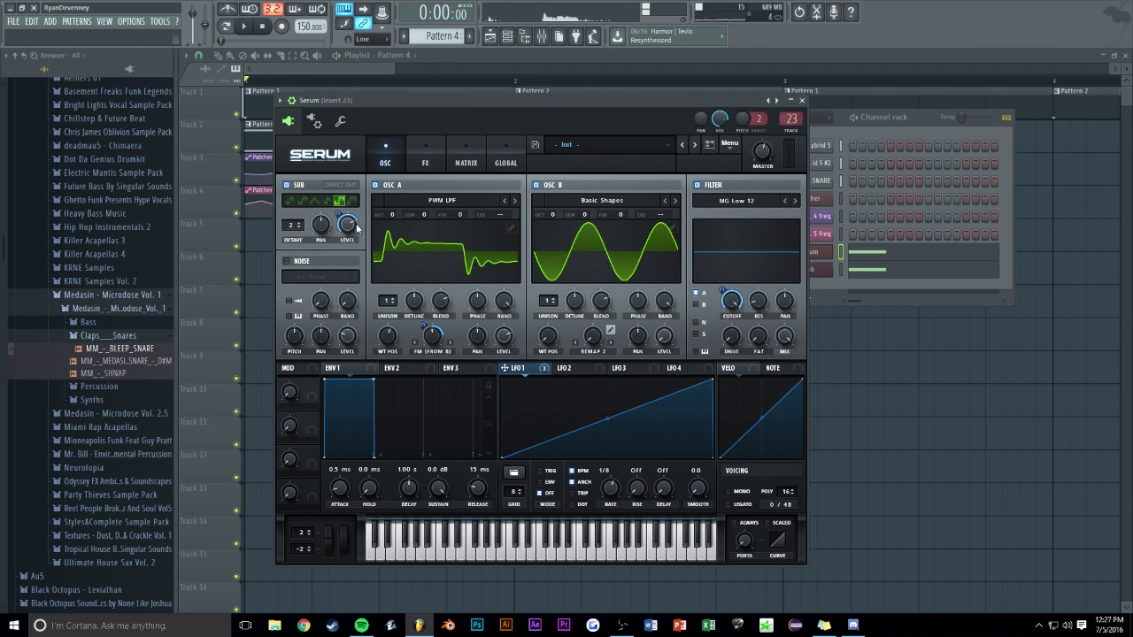
# Close Serum, hide the channel rack and play back the arrangement in the playlist
pyautogui.click(802, 103)
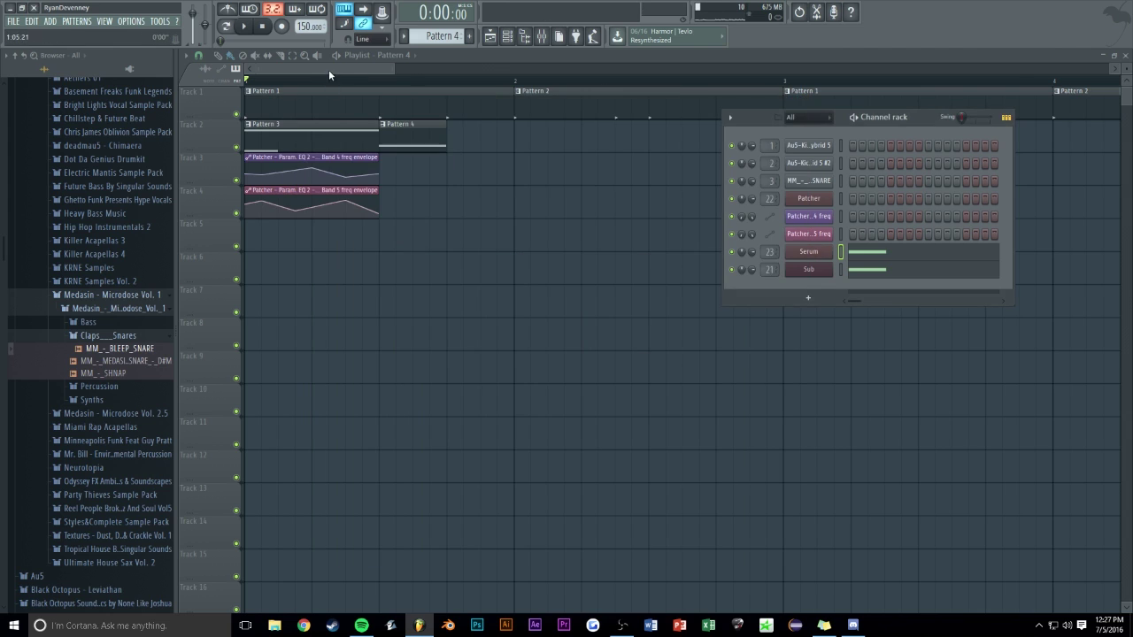
pyautogui.press('F6')
pyautogui.press('space')
pyautogui.press('space')
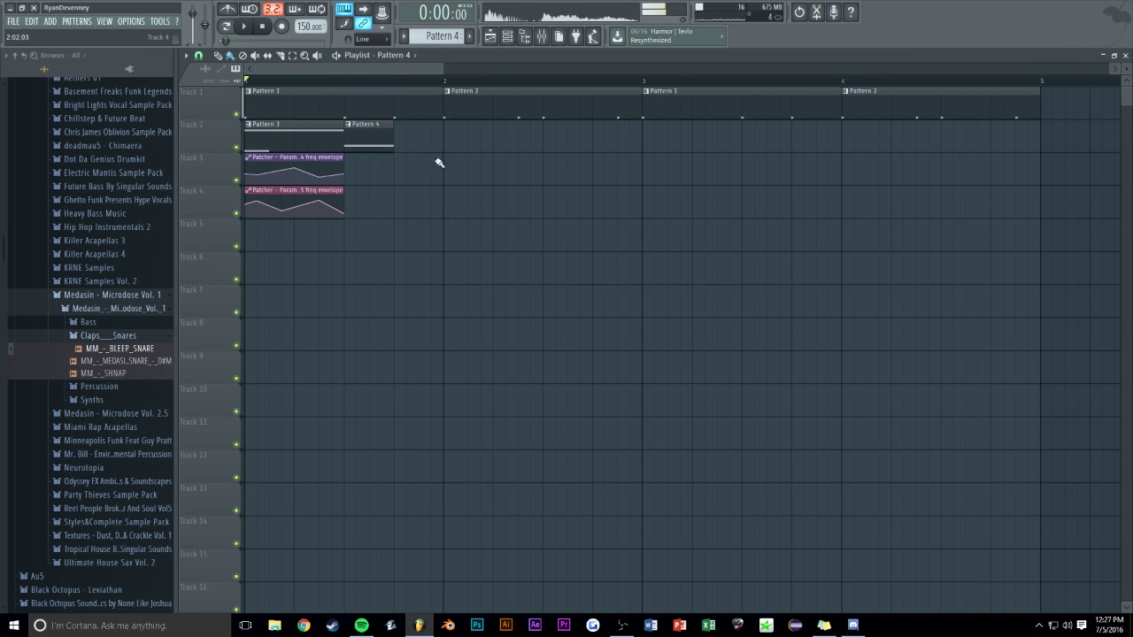
pyautogui.scroll(2, 434, 70)
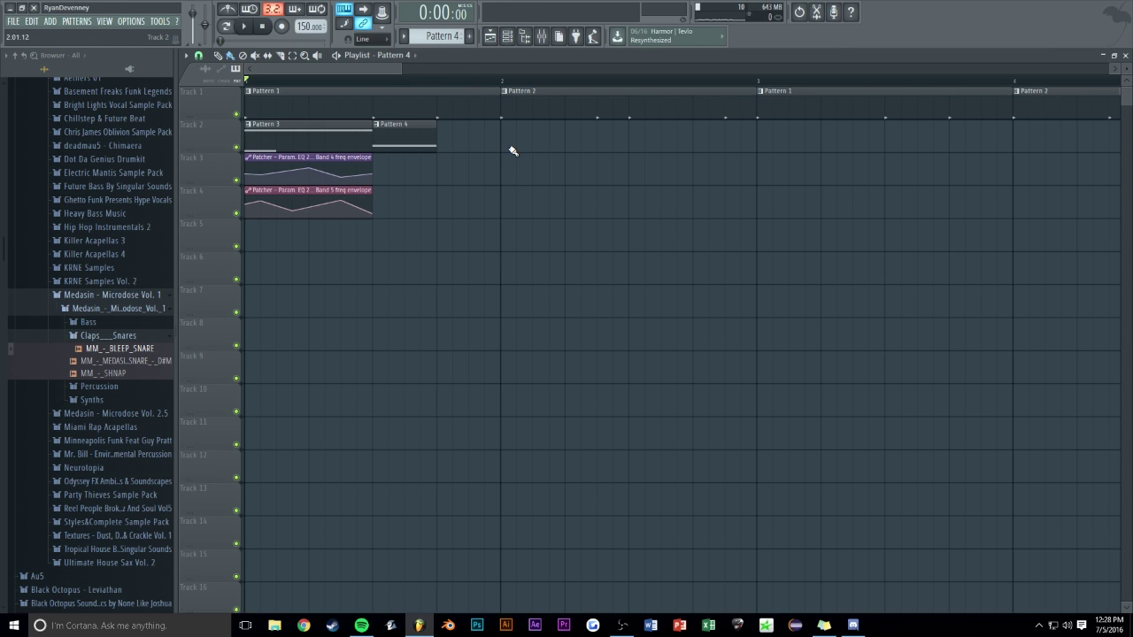
pyautogui.press('space')
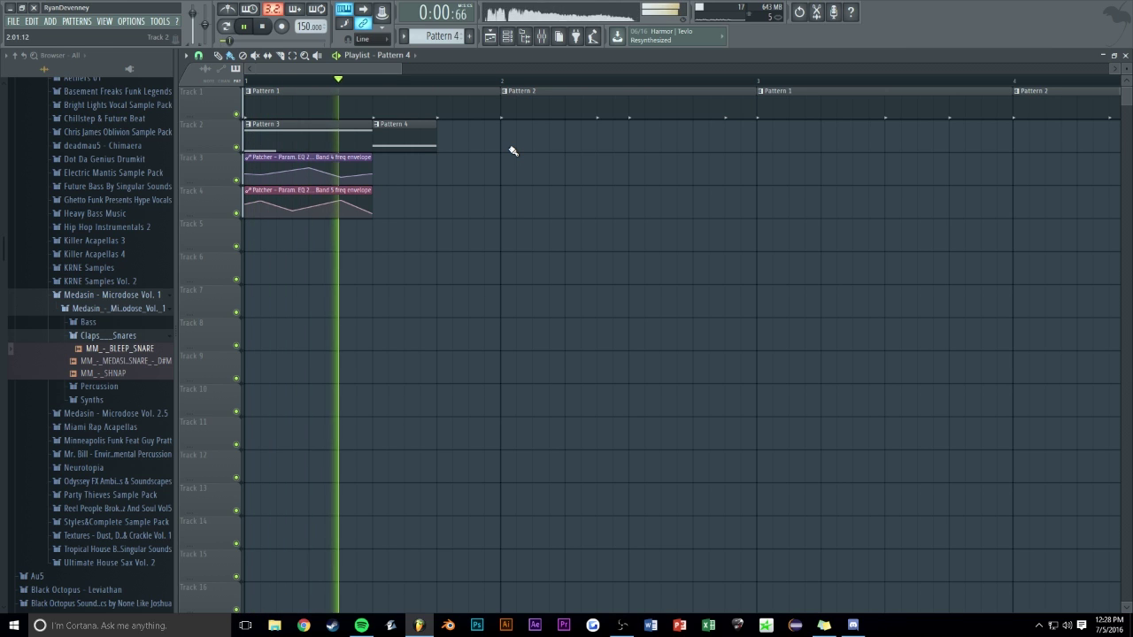
pyautogui.press('space')
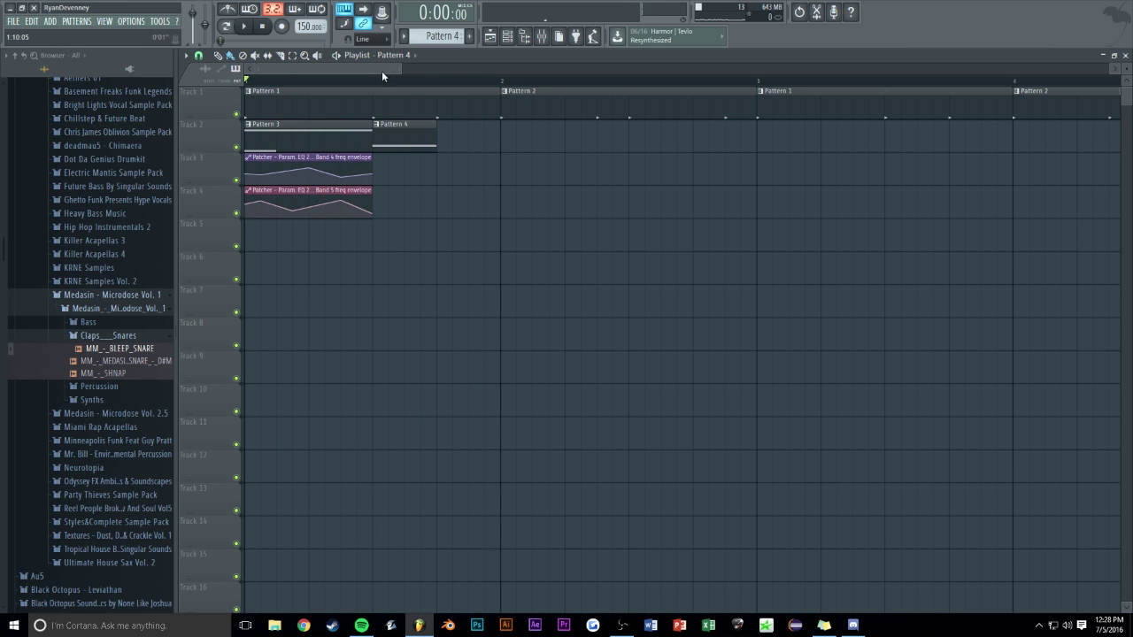
# Copy the Pattern 3 clip and its two automation clips after Pattern 4, shortened to end at bar 2
pyautogui.scroll(-1, 501, 197)
pyautogui.scroll(1, 395, 67)
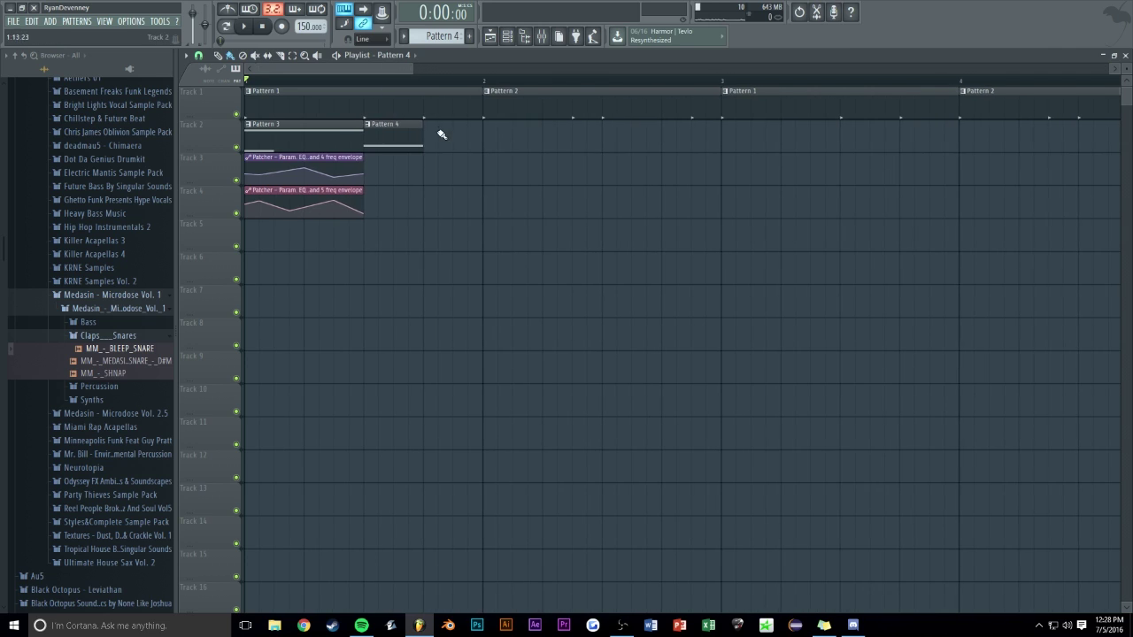
pyautogui.moveTo(339, 116); pyautogui.dragTo(299, 253)
pyautogui.moveTo(288, 139); pyautogui.dragTo(463, 140)
pyautogui.moveTo(542, 141); pyautogui.dragTo(483, 141)
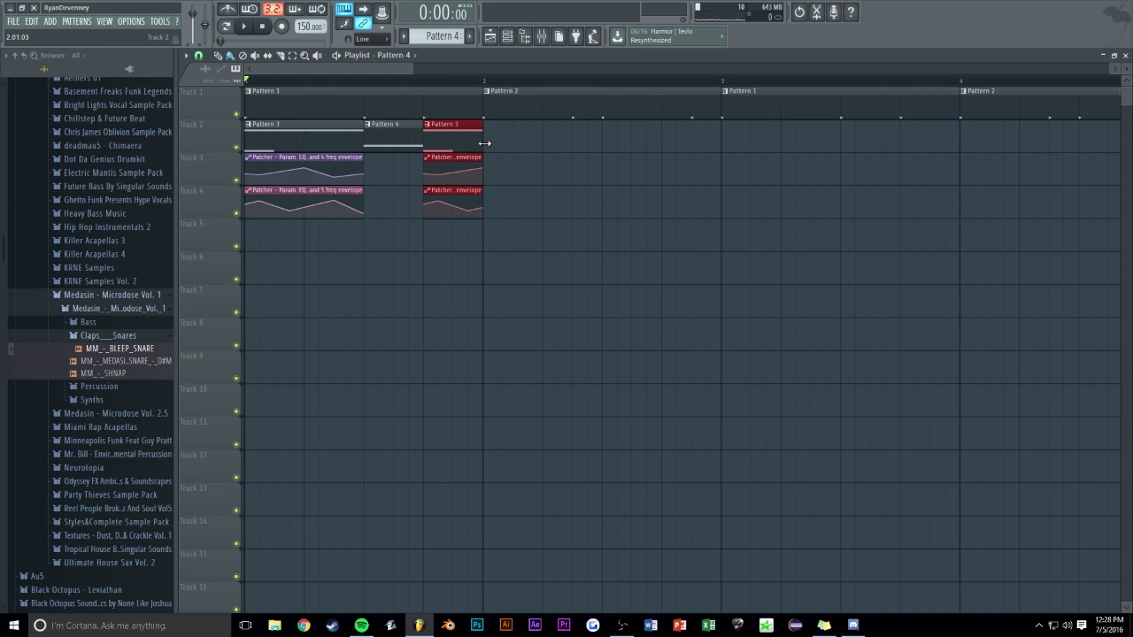
# Duplicate the first bar's bass and automation clips into bar 2 and play back the arrangement
pyautogui.press('space')
pyautogui.hotkey('ctrl', 'b')
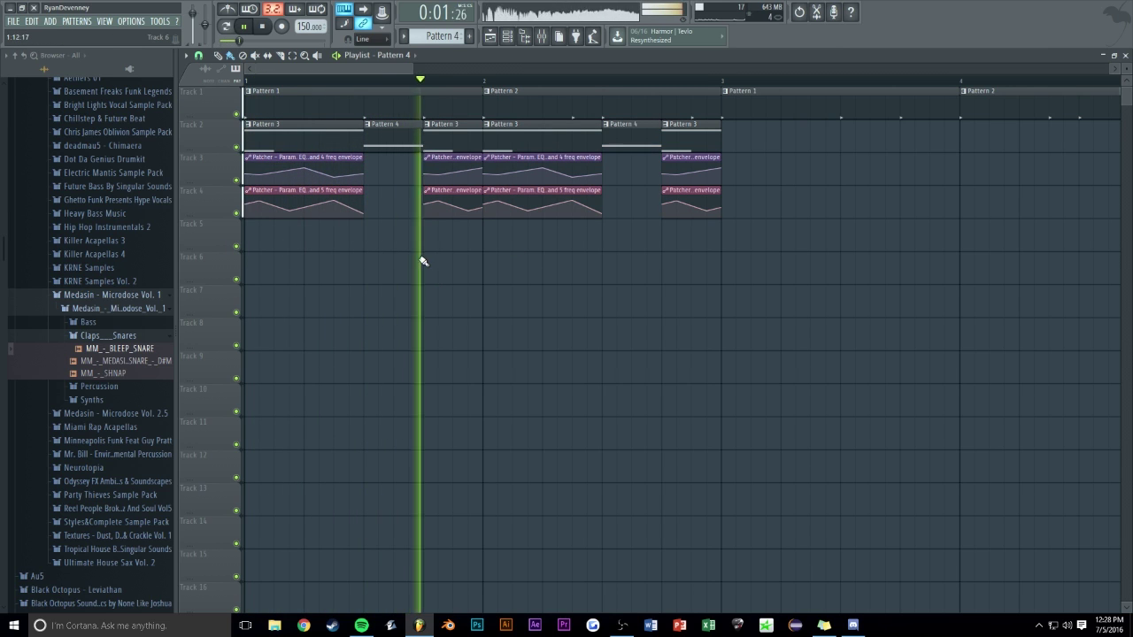
pyautogui.scroll(-1, 392, 83)
pyautogui.press('space')
pyautogui.scroll(-1, 532, 149)
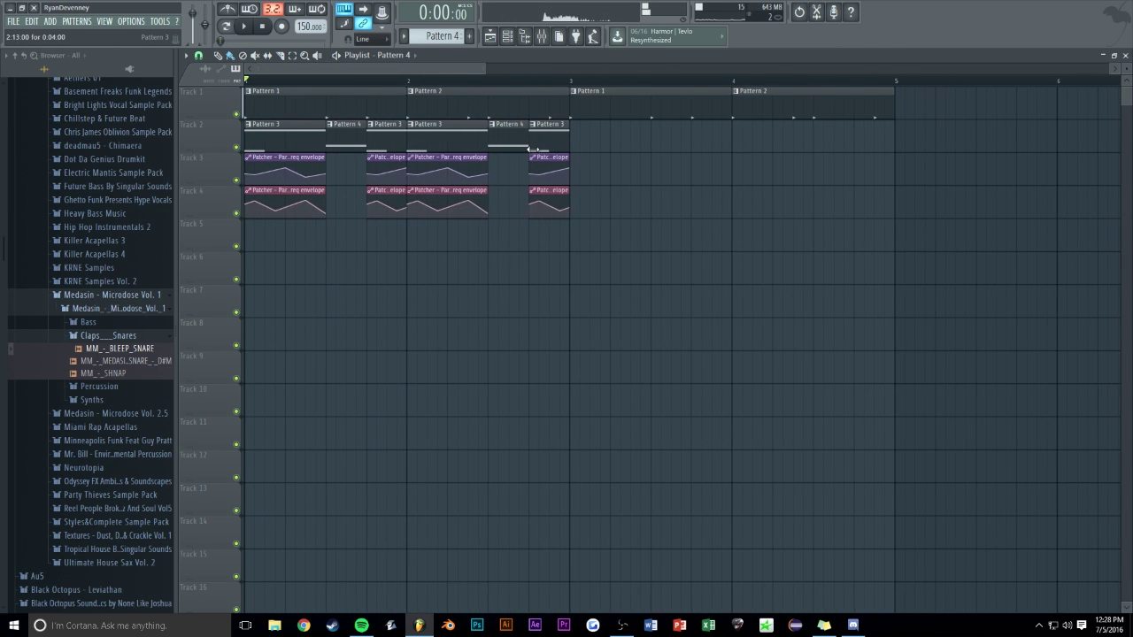
# Make the Pattern 4 clip in bar 2 unique and lower its note to C#4
pyautogui.click(493, 125)
pyautogui.click(523, 194)
pyautogui.moveTo(259, 312); pyautogui.dragTo(254, 334)
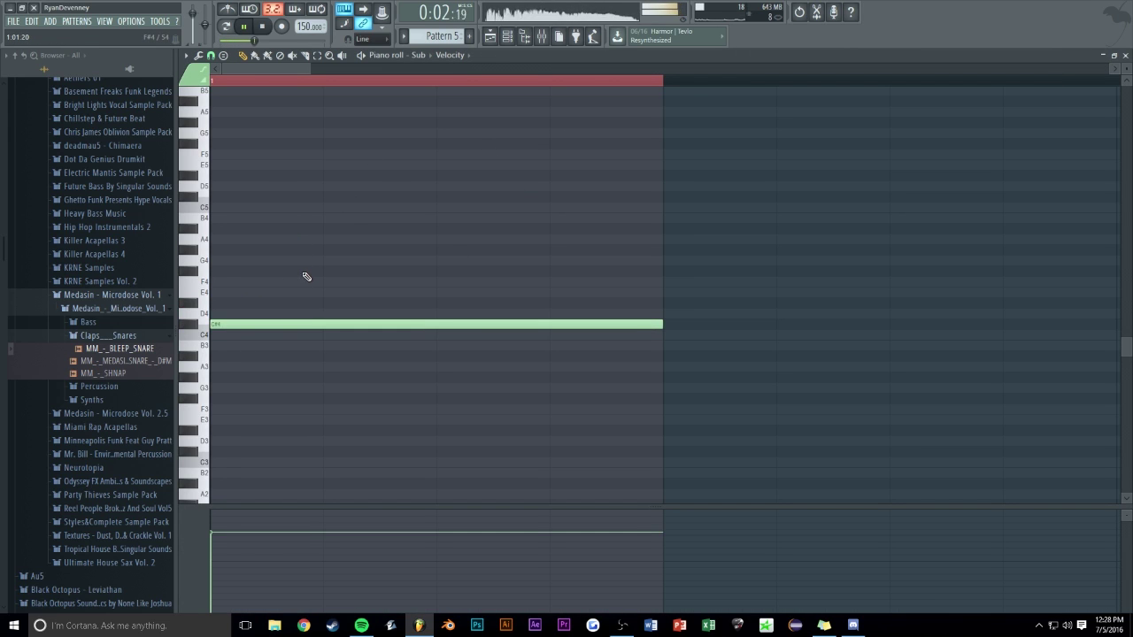
pyautogui.press('F5')
pyautogui.press('F6')
# Delete the short Pattern 3 clip and its two automation clips at the end of bar 2, checking with playback
pyautogui.press('space')
pyautogui.rightClick(491, 200)
pyautogui.press('space')
# Make the short Pattern 3 clip at the end of bar 1 unique and shorten its low D#4 Patcher note
pyautogui.click(346, 125)
pyautogui.click(371, 169)
pyautogui.press('space')
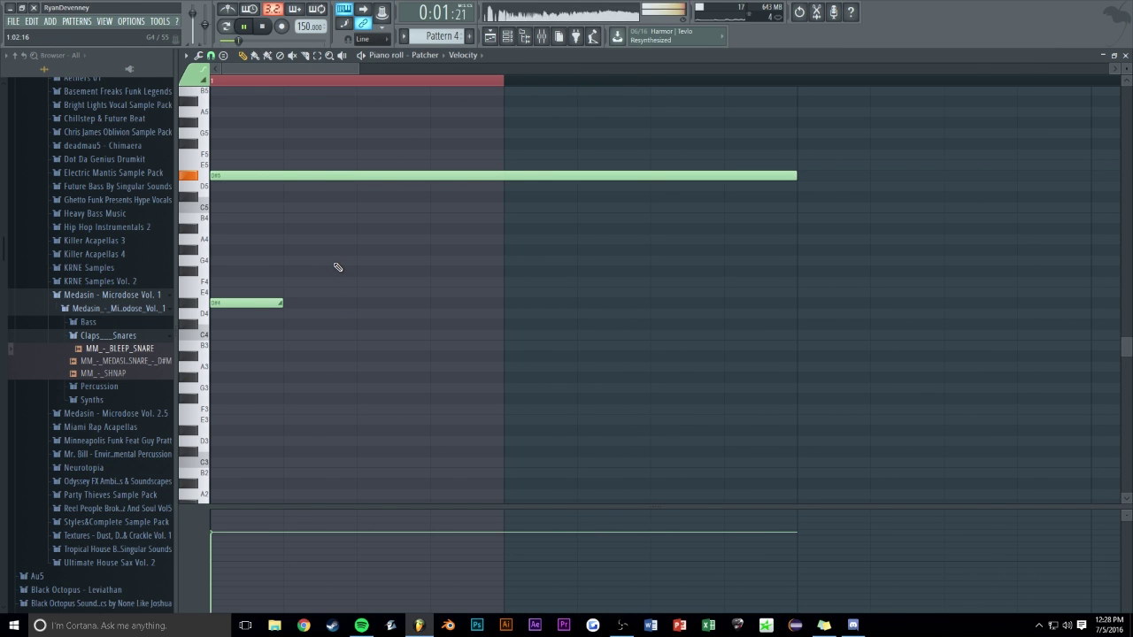
pyautogui.press('F5')
pyautogui.press('space')
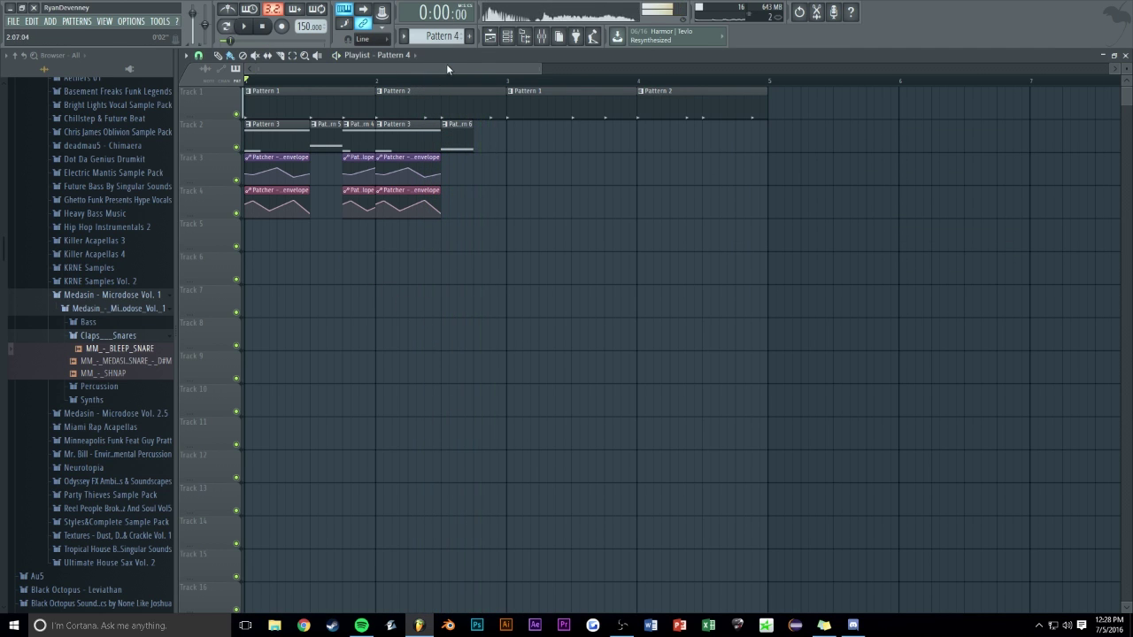
# Play back the arrangement in the playlist and check the recording status in Open Broadcaster Software
pyautogui.scroll(2, 419, 278)
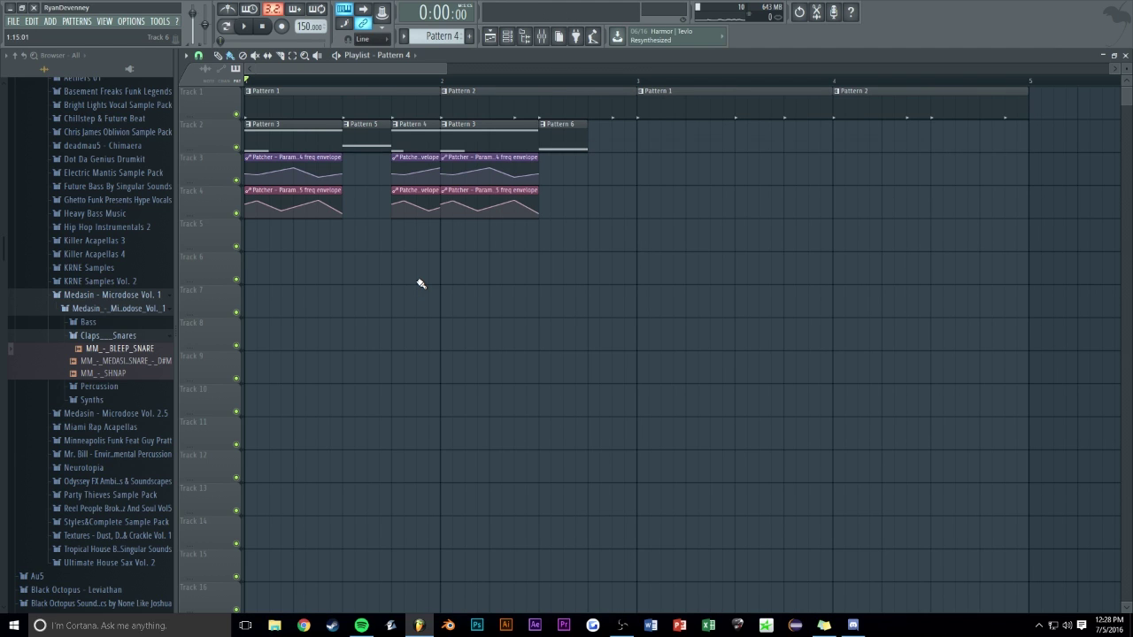
pyautogui.hotkey('alt', 'Tab')
pyautogui.hotkey('alt', 'Tab')
pyautogui.press('space')
pyautogui.hotkey('alt', 'Tab')
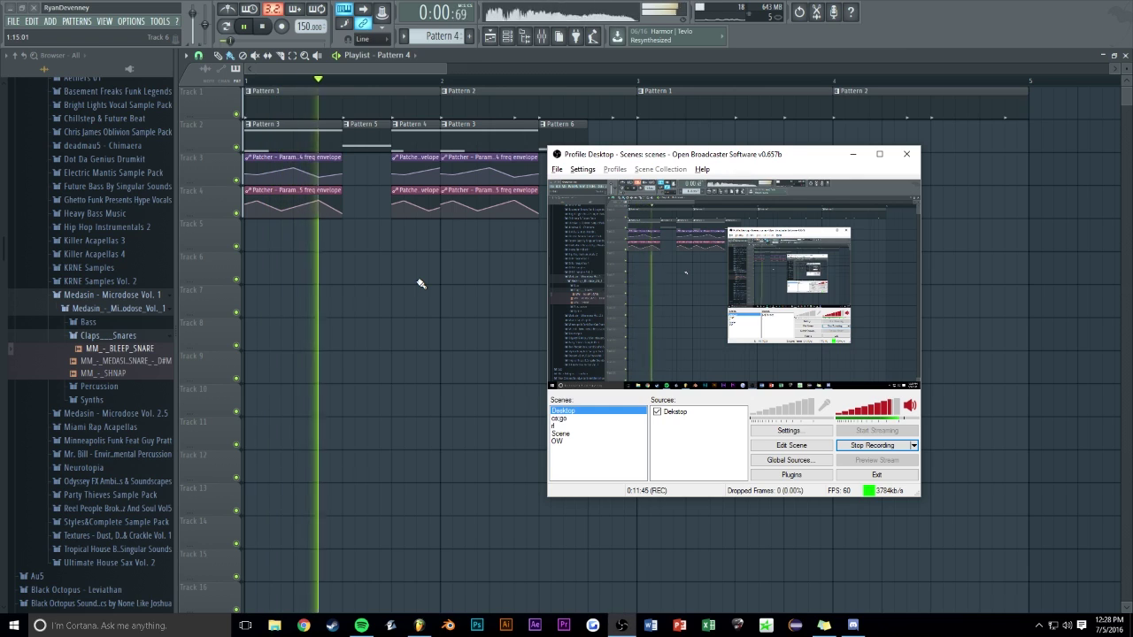
pyautogui.hotkey('alt', 'Tab')
pyautogui.press('space')
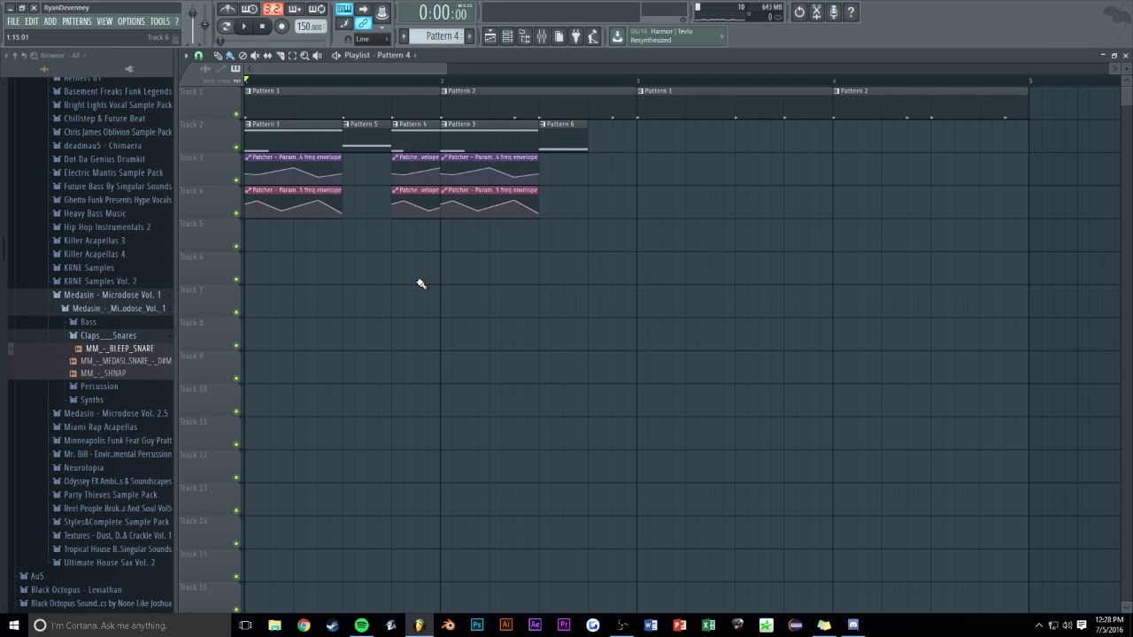
pyautogui.press('space')
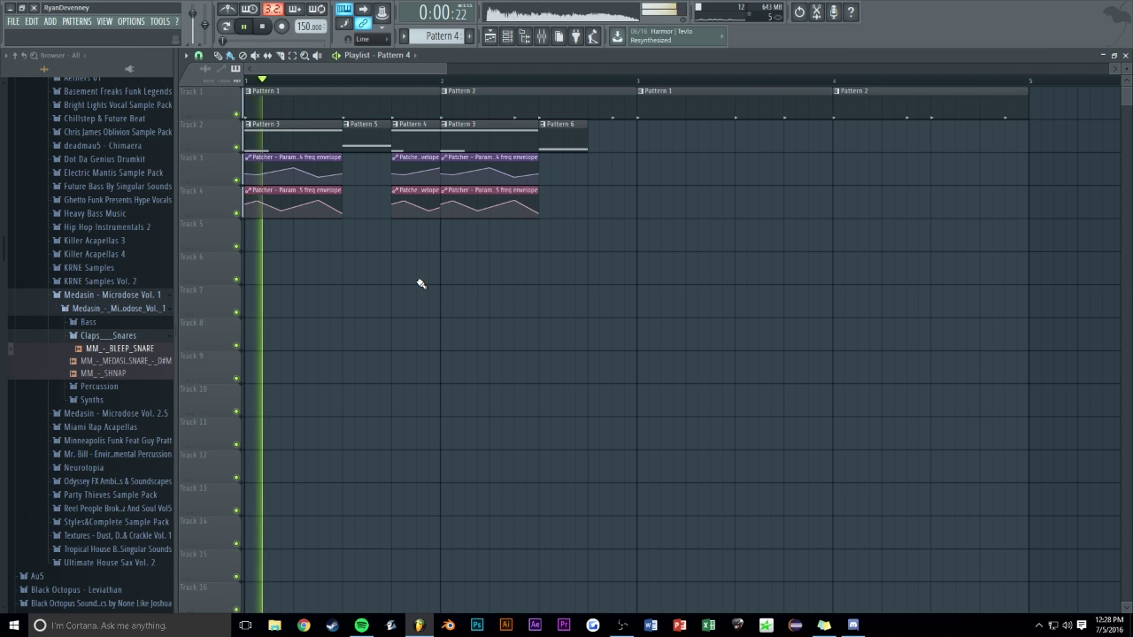
pyautogui.scroll(-2, 456, 62)
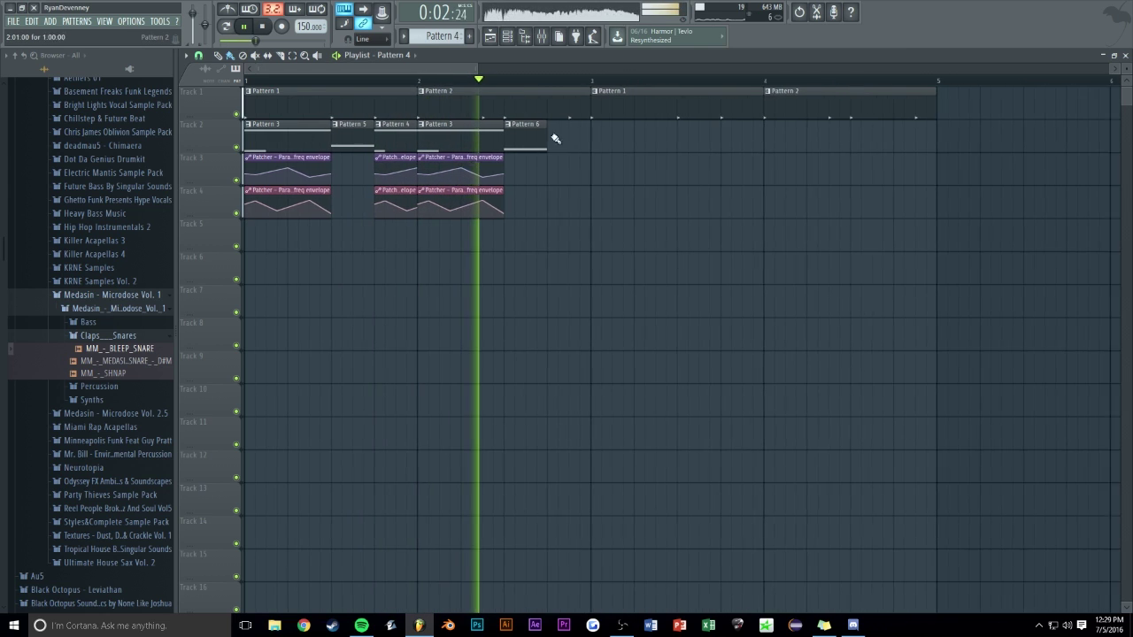
pyautogui.press('space')
# Open Pattern 6 in the Serum piano roll and add a two-step D4 note directly after the C#4 note
pyautogui.click(500, 128)
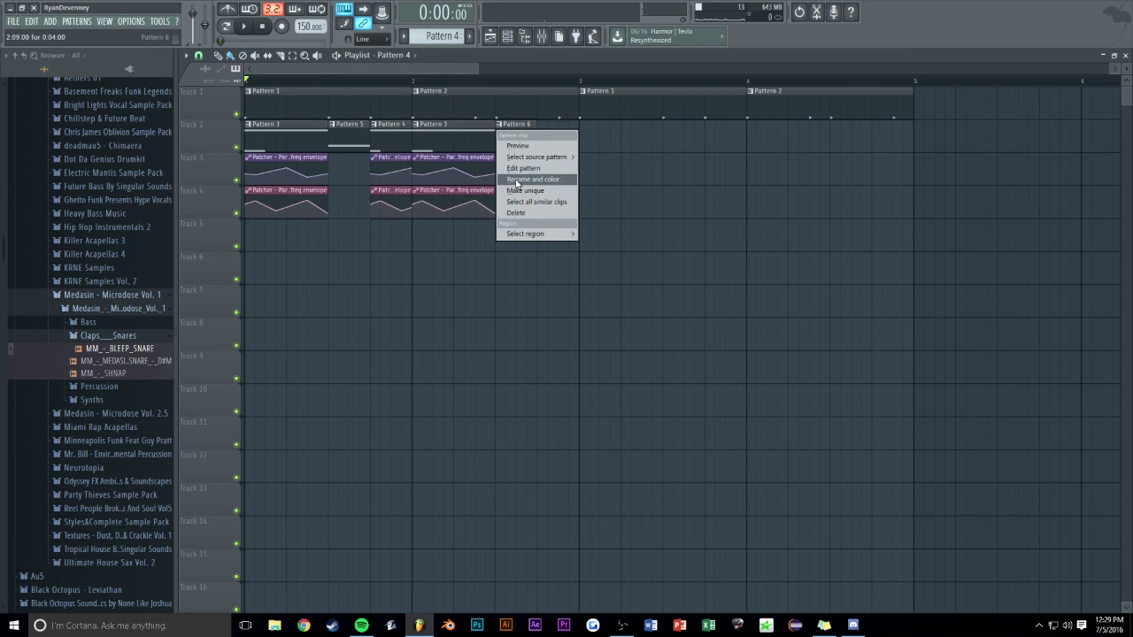
pyautogui.click(518, 187)
pyautogui.click(652, 348)
pyautogui.doubleClick(529, 146)
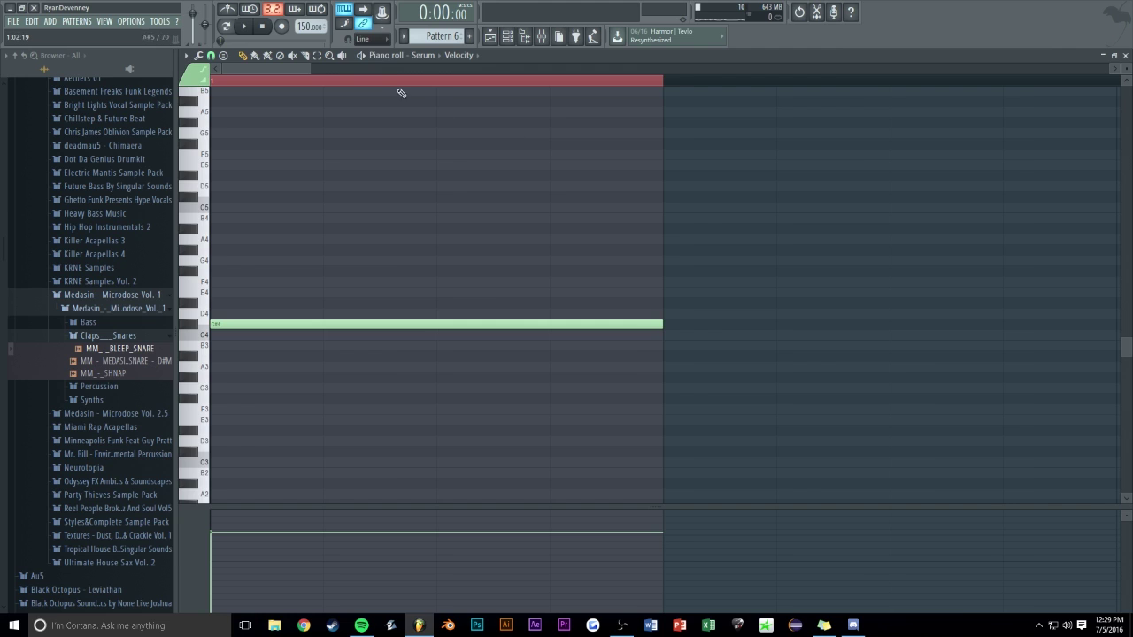
pyautogui.click(445, 314)
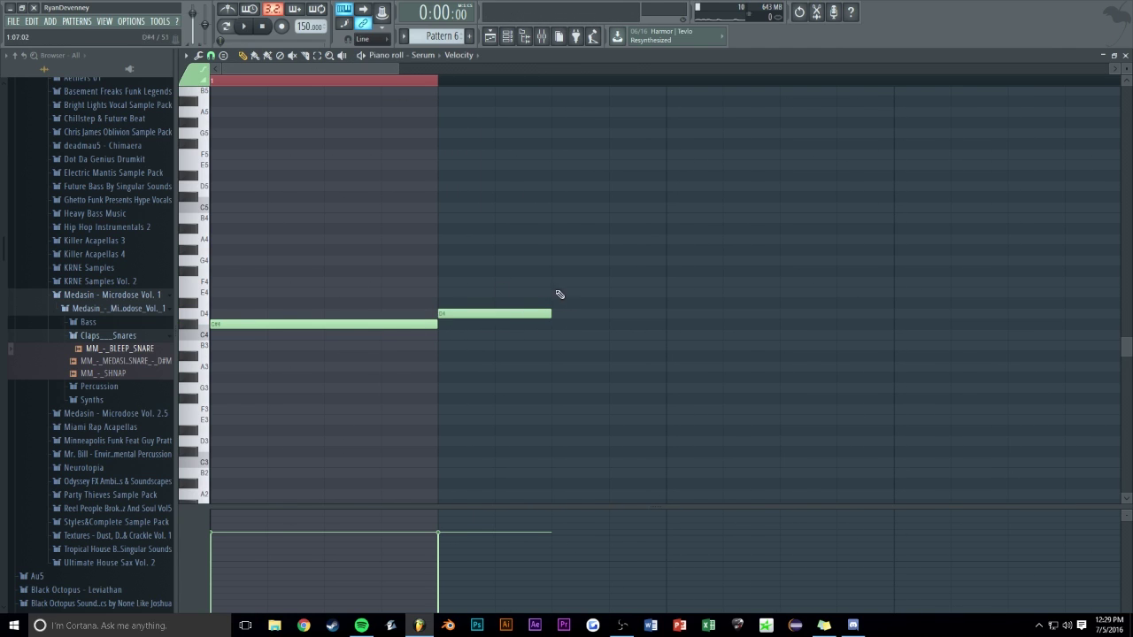
# Add a two-step D#4 note after the C#4 note in Pattern 6's Sub piano roll
pyautogui.press('F5')
pyautogui.doubleClick(516, 142)
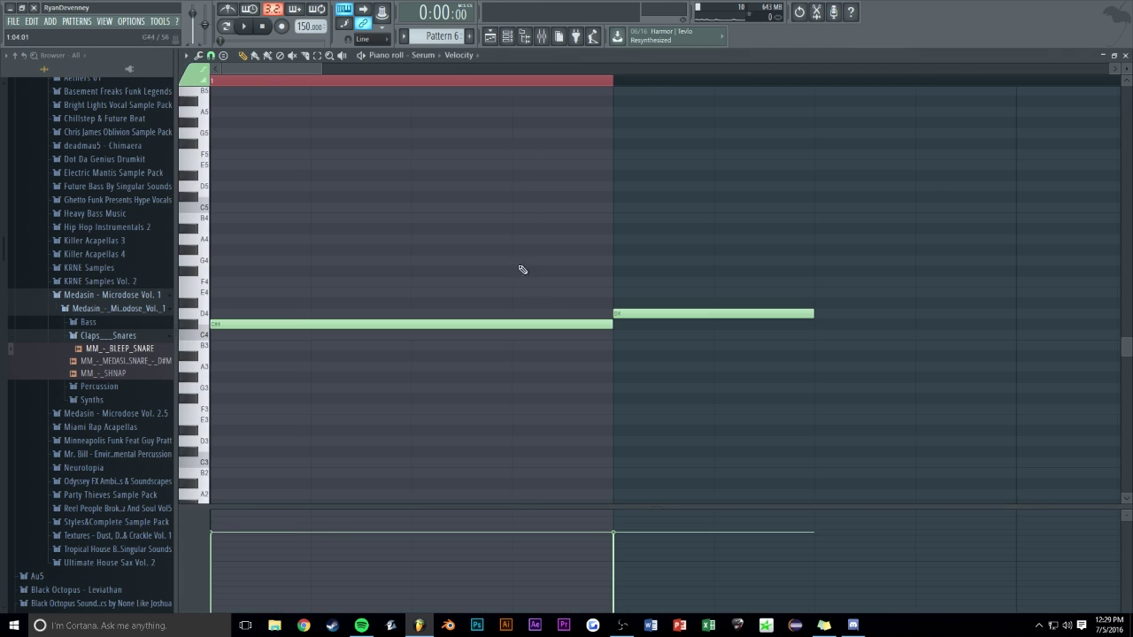
pyautogui.click(434, 60)
pyautogui.click(434, 166)
pyautogui.click(644, 301)
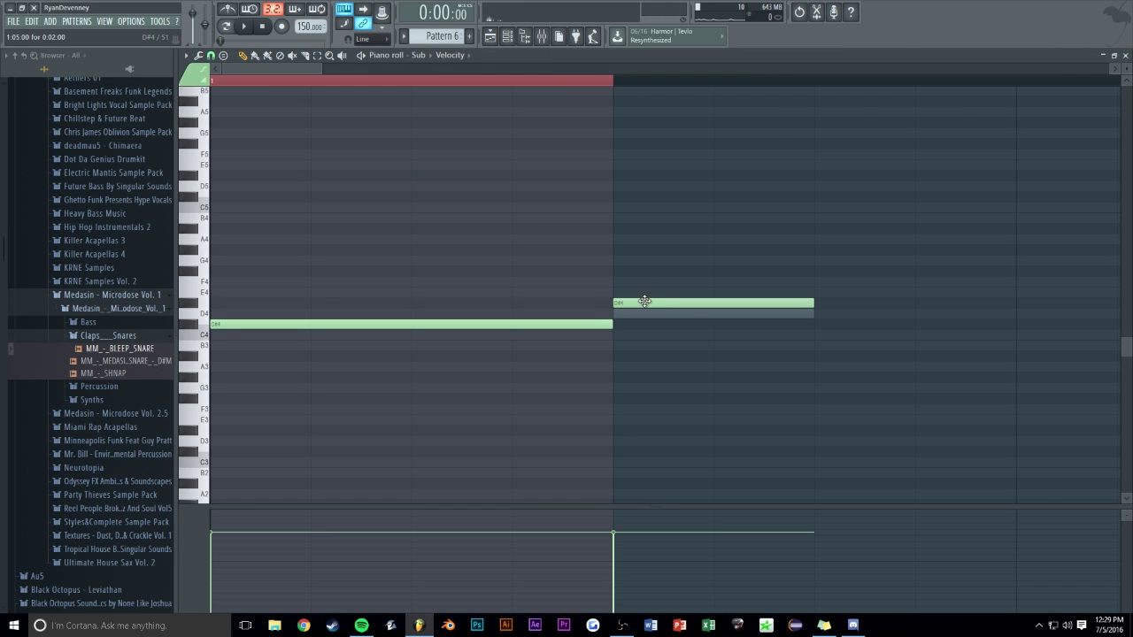
# Extend the Pattern 6 clip in the playlist to include its added note and play back the arrangement
pyautogui.press('space')
pyautogui.press('F5')
pyautogui.press('F6')
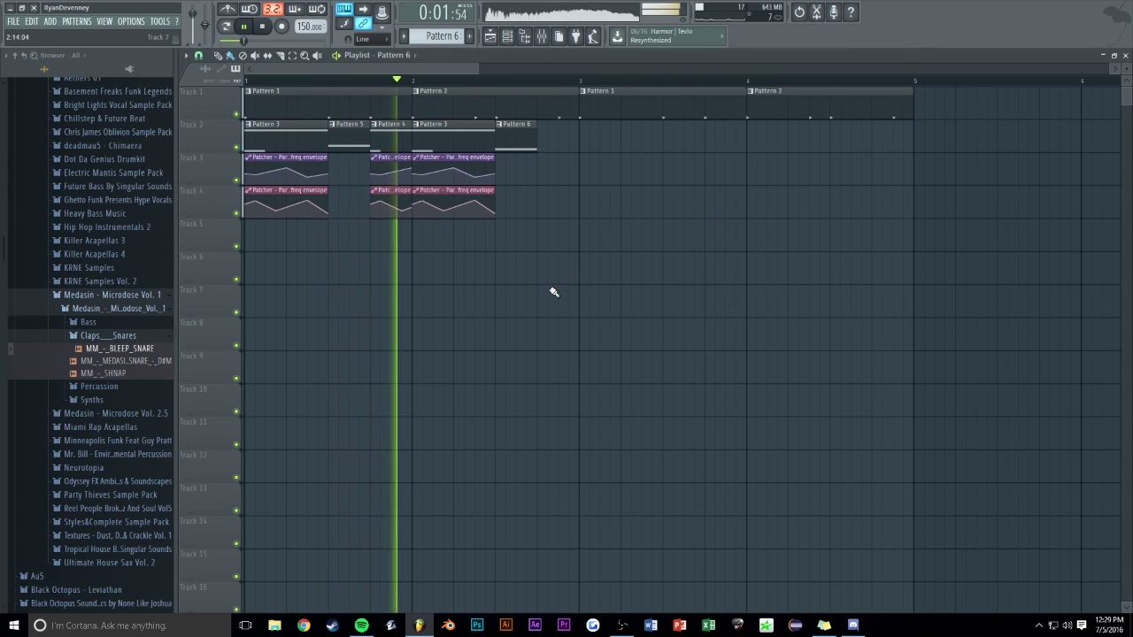
pyautogui.press('space')
pyautogui.moveTo(546, 127); pyautogui.dragTo(558, 130)
pyautogui.press('space')
pyautogui.scroll(2, 504, 265)
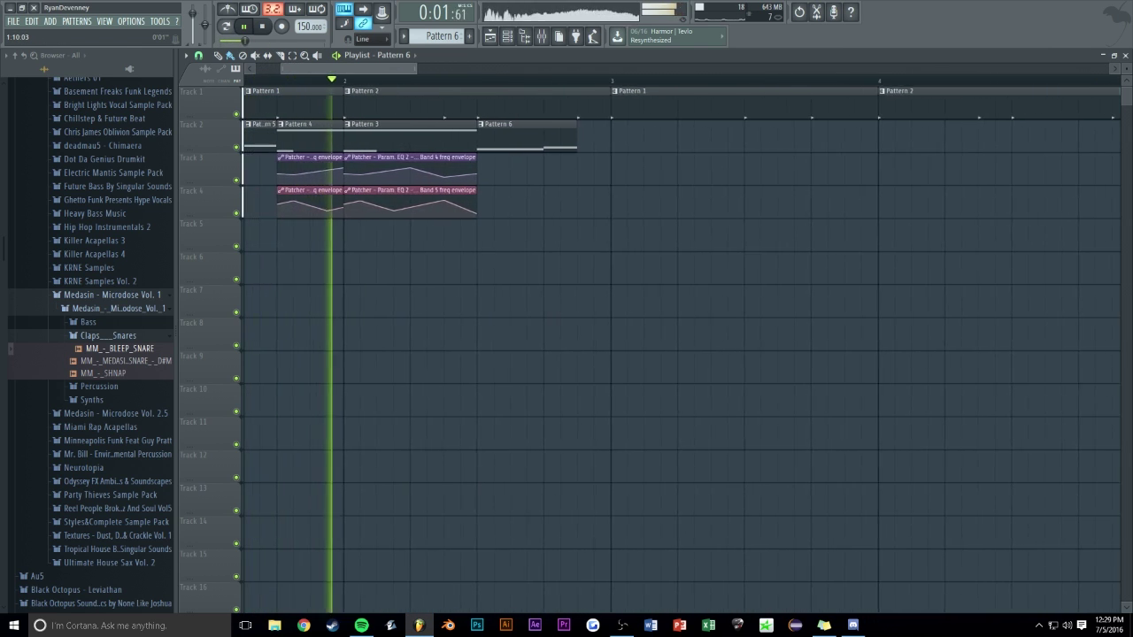
pyautogui.scroll(-2, 503, 266)
pyautogui.press('space')
# Create a new pattern and collapse the open Medasin and Splice Sounds sample folders
pyautogui.scroll(4, 488, 119)
pyautogui.press('F4')
pyautogui.click(93, 309)
pyautogui.click(80, 296)
pyautogui.scroll(7, 90, 340)
pyautogui.click(68, 348)
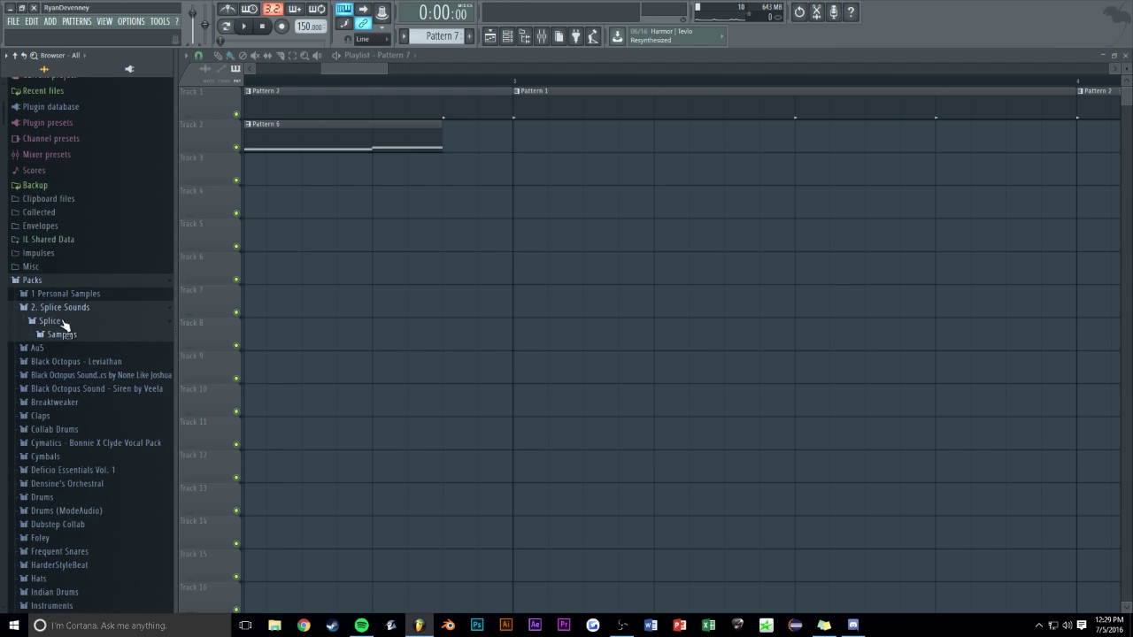
pyautogui.click(55, 307)
# Open the 808s folder of Tri Samples - 808 Trapstep Pack Vol 2 and preview 808 Bass Am Long
pyautogui.scroll(-5, 50, 328)
pyautogui.click(42, 558)
pyautogui.scroll(-3, 71, 496)
pyautogui.click(84, 498)
pyautogui.scroll(-3, 84, 498)
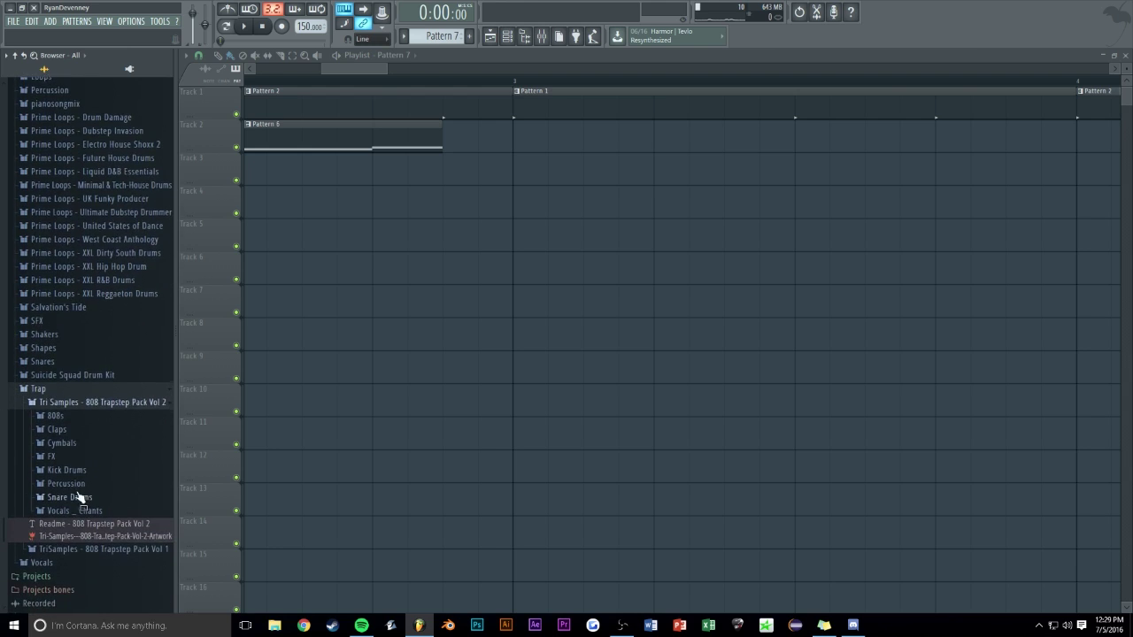
pyautogui.click(61, 416)
pyautogui.click(77, 379)
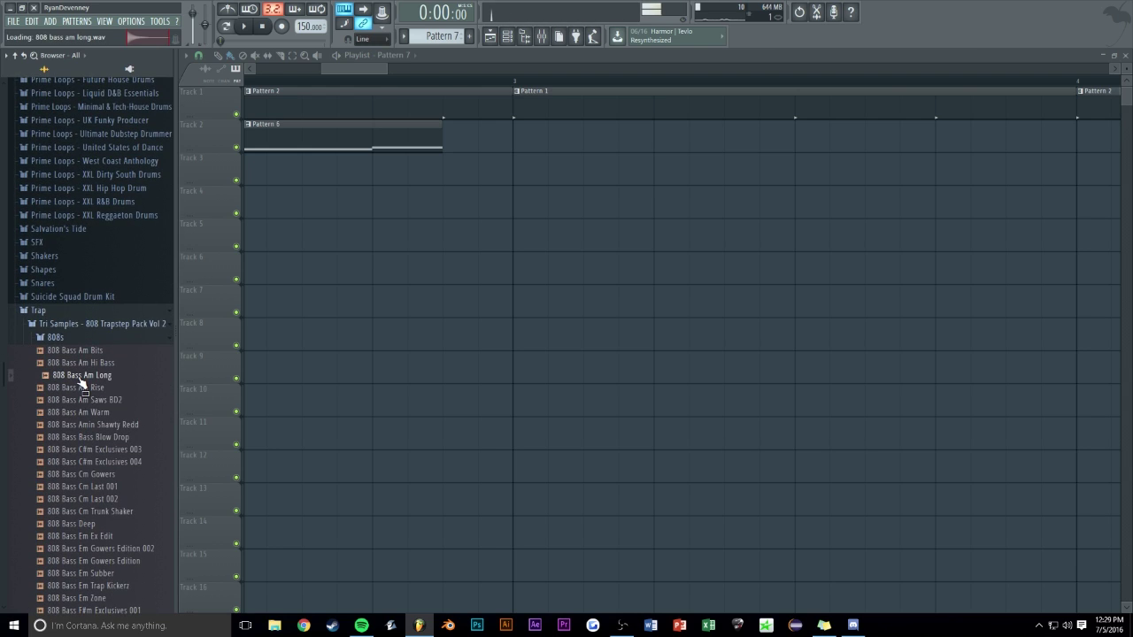
# Show the channel rack and collapse the 808s folder and the whole Packs folder
pyautogui.click(508, 35)
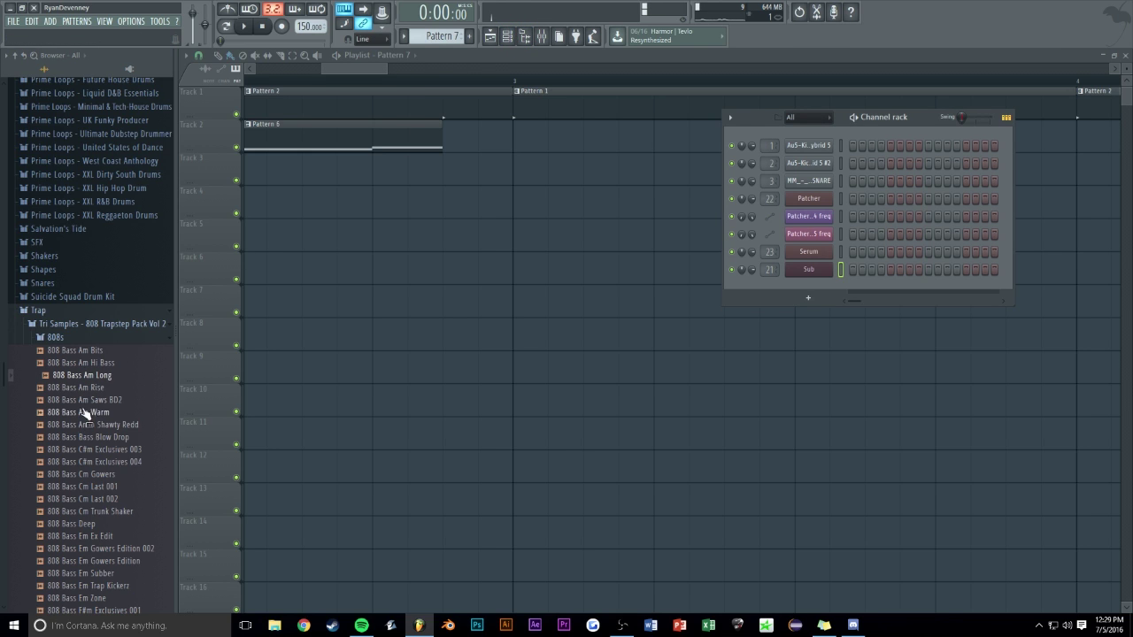
pyautogui.click(50, 338)
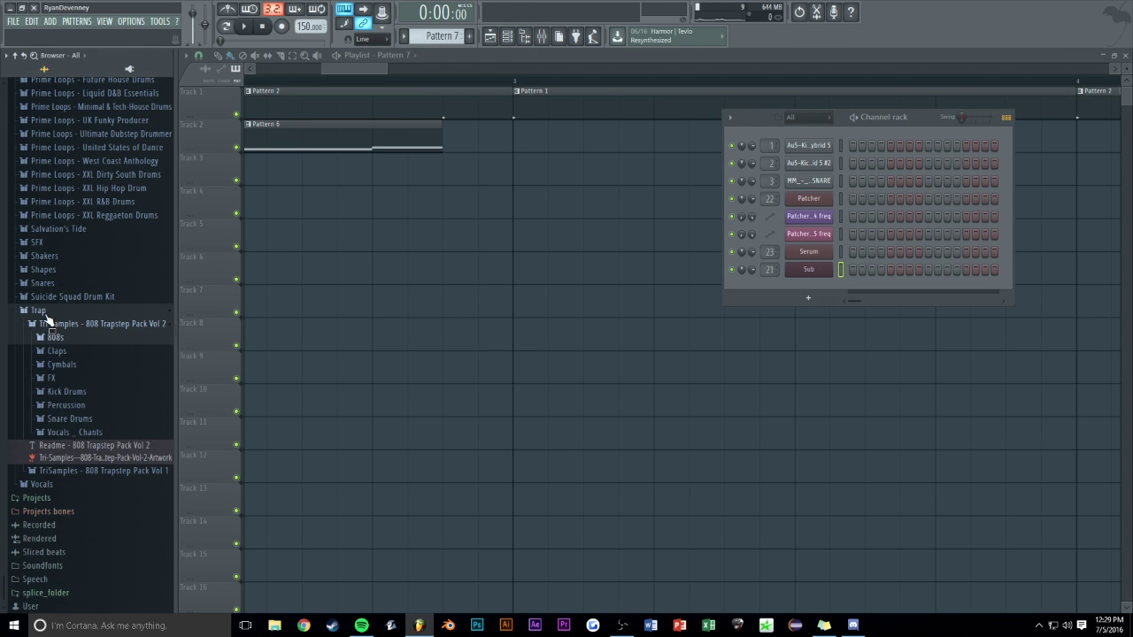
pyautogui.scroll(15, 48, 265)
pyautogui.click(37, 193)
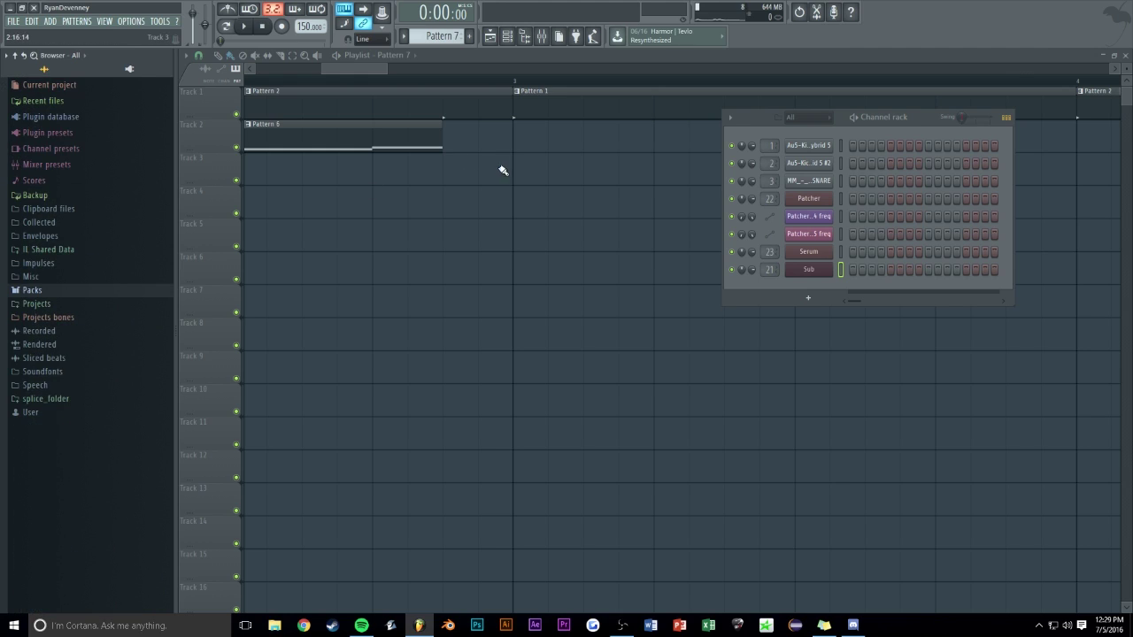
# Hide the channel rack and start creating another new pattern
pyautogui.press('F6')
pyautogui.press('F4')
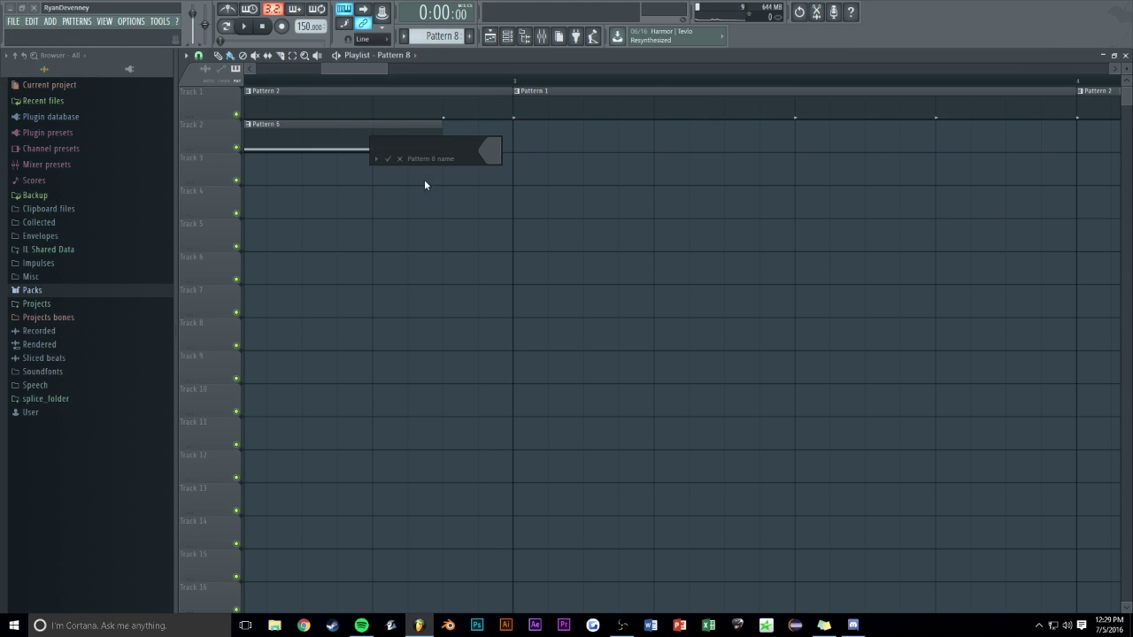
# Place Pattern 8 on Track 3 right after Pattern 6 and shorten the clip to end at bar 3
pyautogui.click(452, 172)
pyautogui.moveTo(999, 171); pyautogui.dragTo(487, 172)
pyautogui.press('space')
# Add a D#4 note at the start of Pattern 8 on the Sub channel and return to the playlist
pyautogui.press('F6')
pyautogui.rightClick(823, 269)
pyautogui.click(876, 270)
pyautogui.click(236, 305)
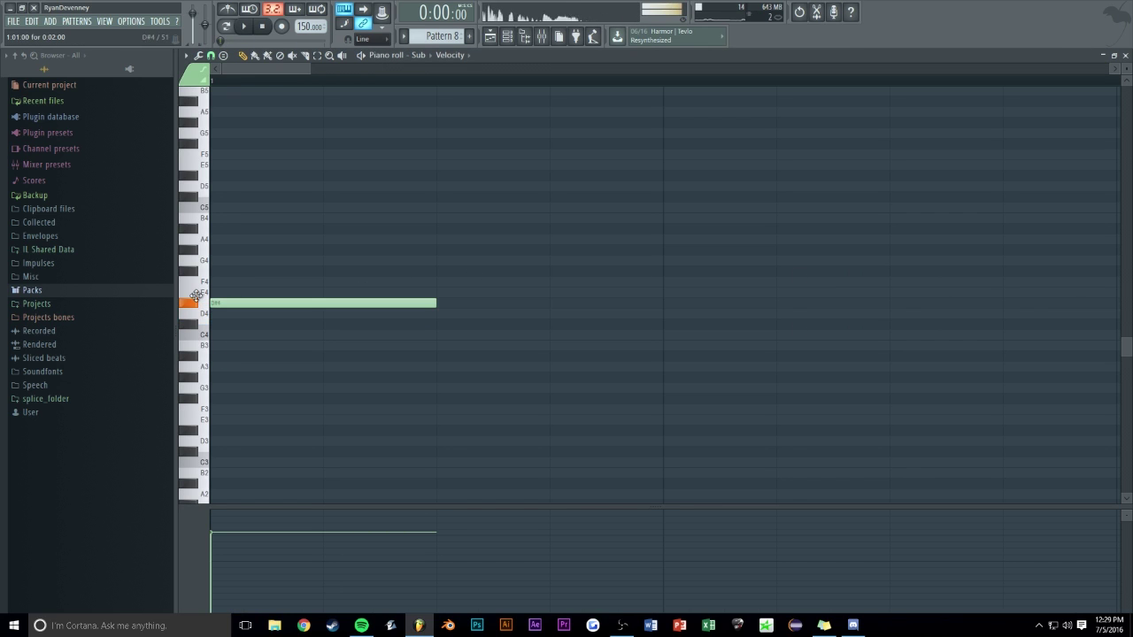
pyautogui.press('F7')
pyautogui.click(493, 156)
# Play back the arrangement and check the Sub note of Pattern 8 in the piano roll
pyautogui.press('space')
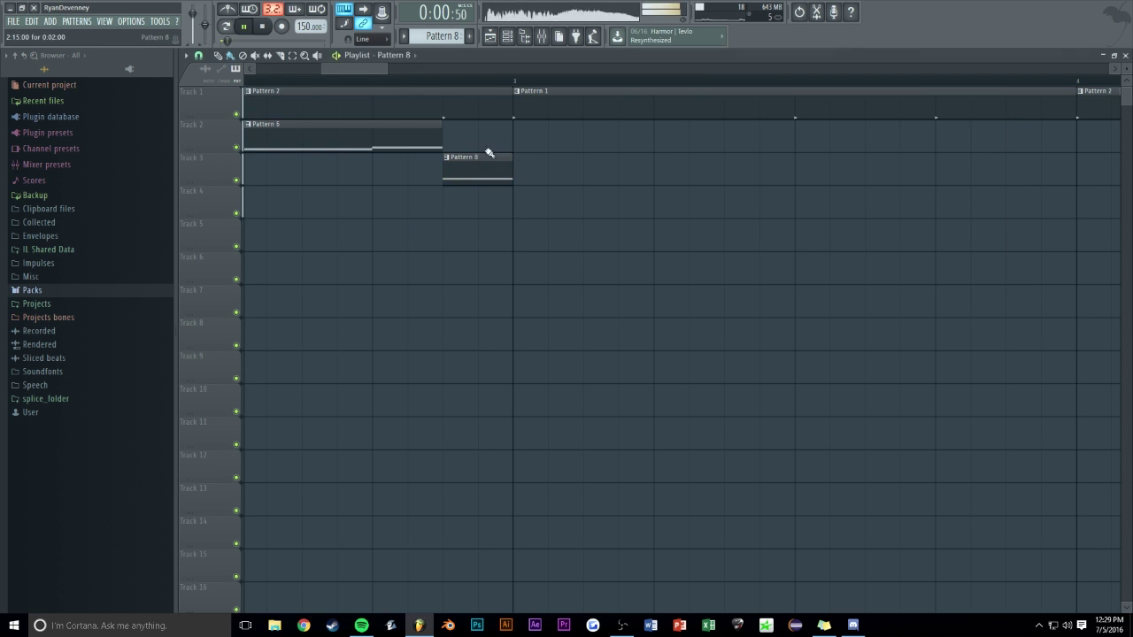
pyautogui.moveTo(373, 84)
pyautogui.mouseDown()
pyautogui.moveTo(373, 72)
pyautogui.moveTo(416, 66)
pyautogui.moveTo(364, 62)
pyautogui.moveTo(365, 78)
pyautogui.mouseUp()
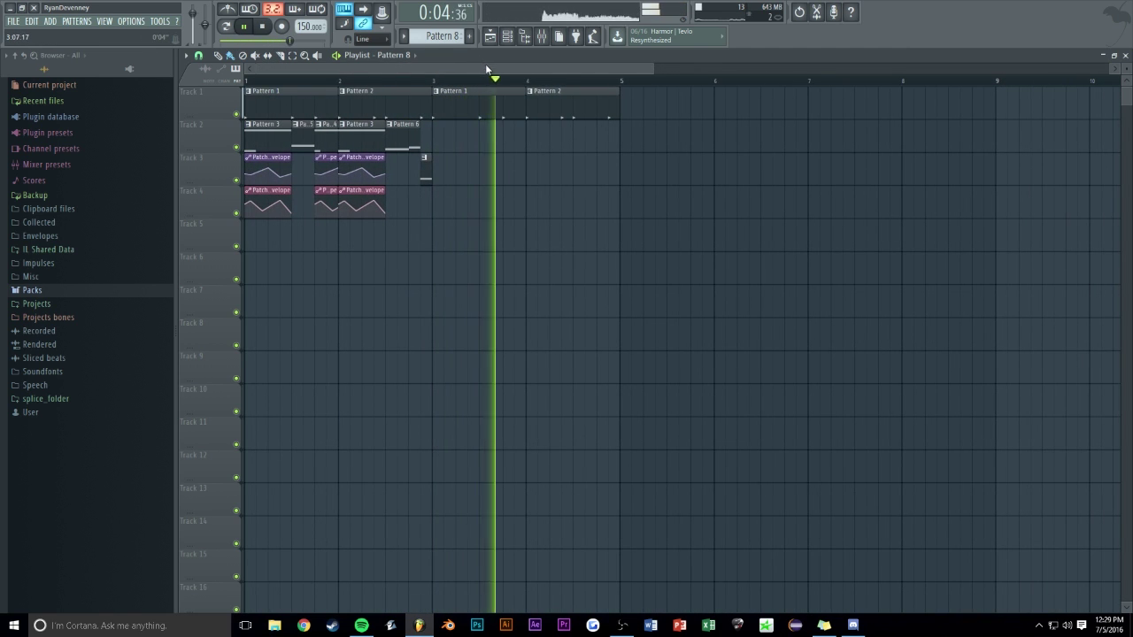
pyautogui.moveTo(453, 89); pyautogui.dragTo(448, 69)
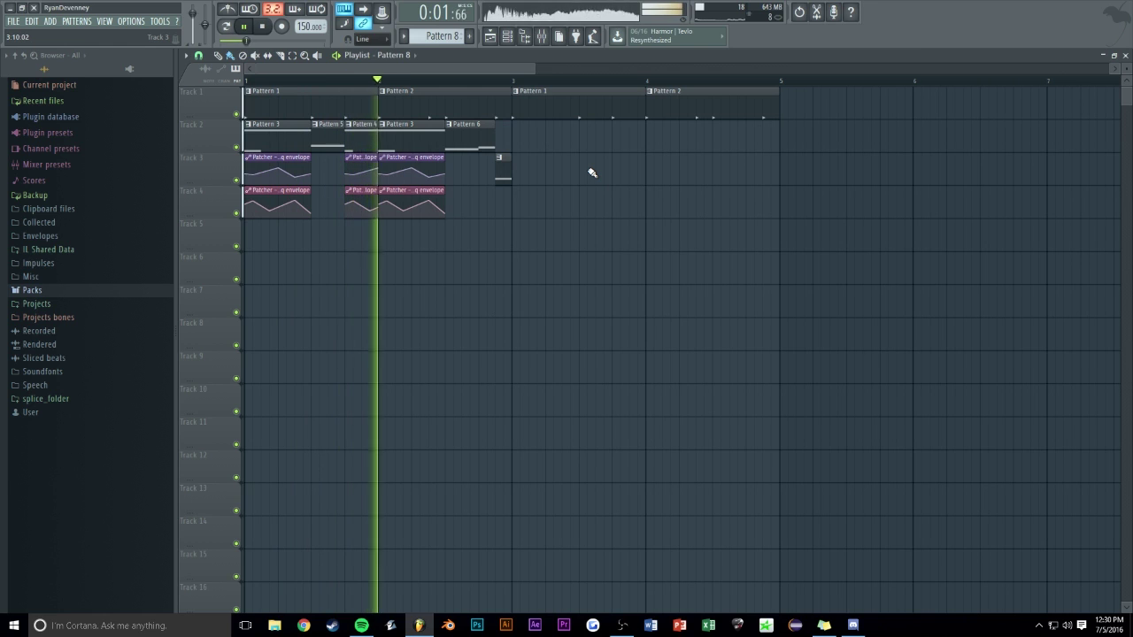
pyautogui.press('space')
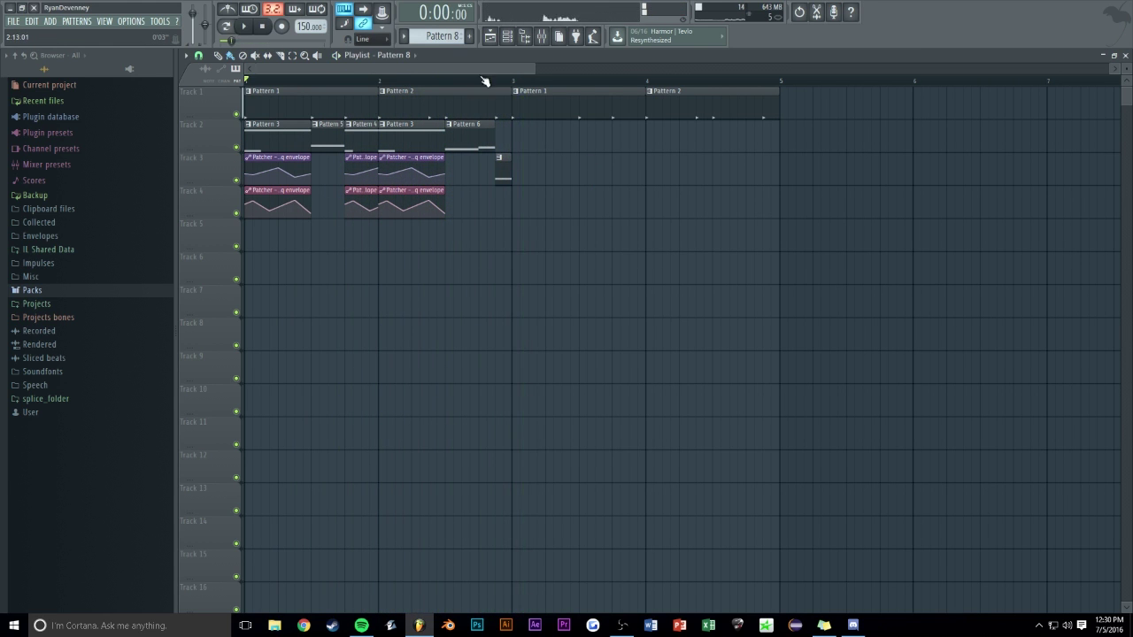
pyautogui.moveTo(535, 68); pyautogui.dragTo(514, 68)
pyautogui.scroll(2, 531, 58)
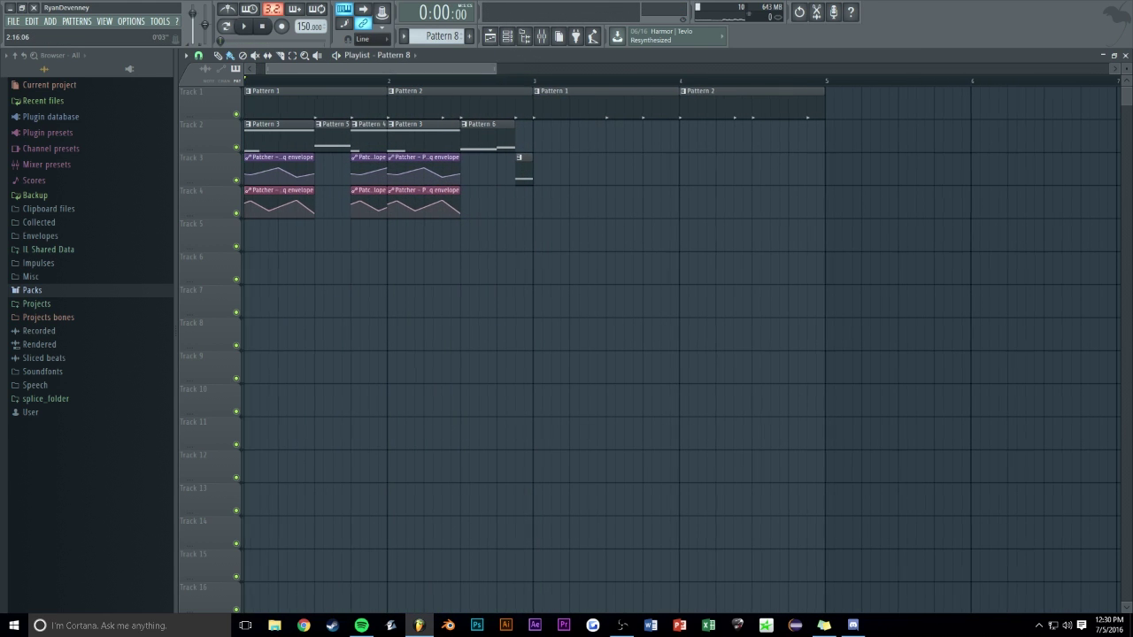
pyautogui.doubleClick(632, 182)
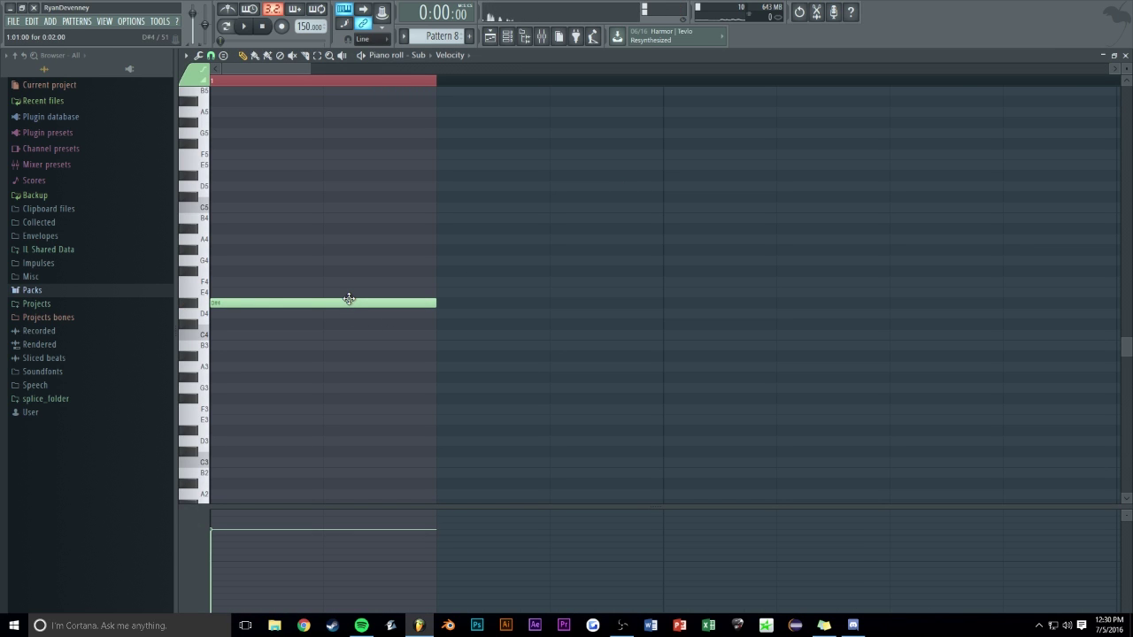
pyautogui.press('F7')
pyautogui.click(460, 74)
pyautogui.scroll(2, 460, 73)
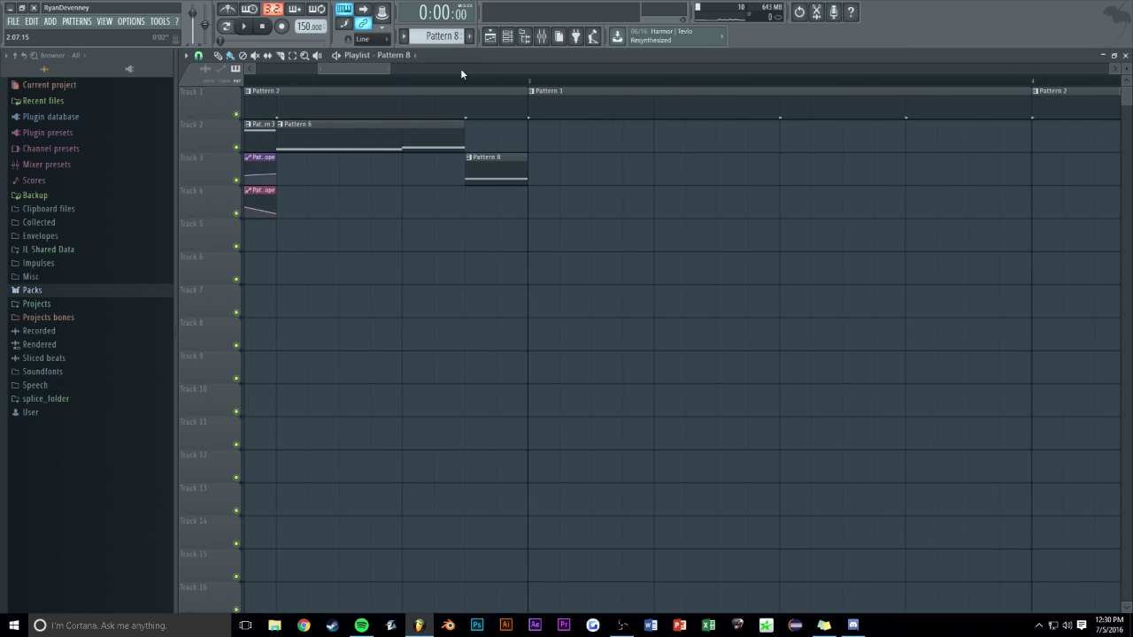
pyautogui.doubleClick(469, 178)
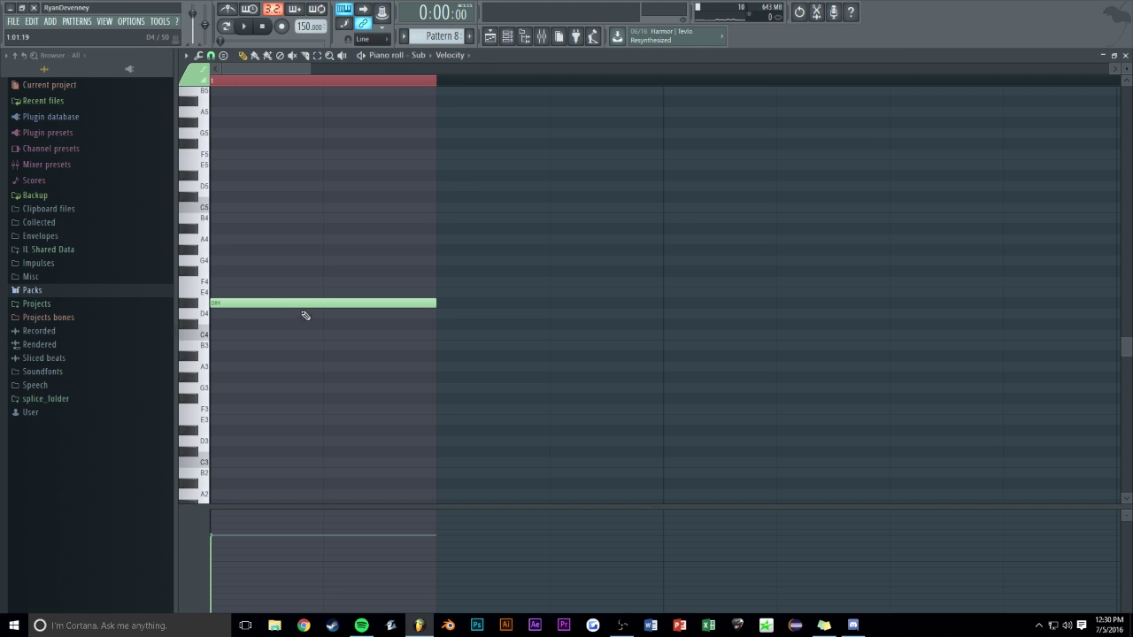
pyautogui.press('F7')
# Create Pattern 9, place it on Track 4 under Pattern 8 and shorten the clip to end at bar 3
pyautogui.click(501, 202)
pyautogui.press('F4')
pyautogui.press('Return')
pyautogui.click(466, 210)
pyautogui.moveTo(973, 201); pyautogui.dragTo(523, 202)
# Add a Harmor channel and assign it to mixer track 24
pyautogui.doubleClick(488, 203)
pyautogui.click(808, 297)
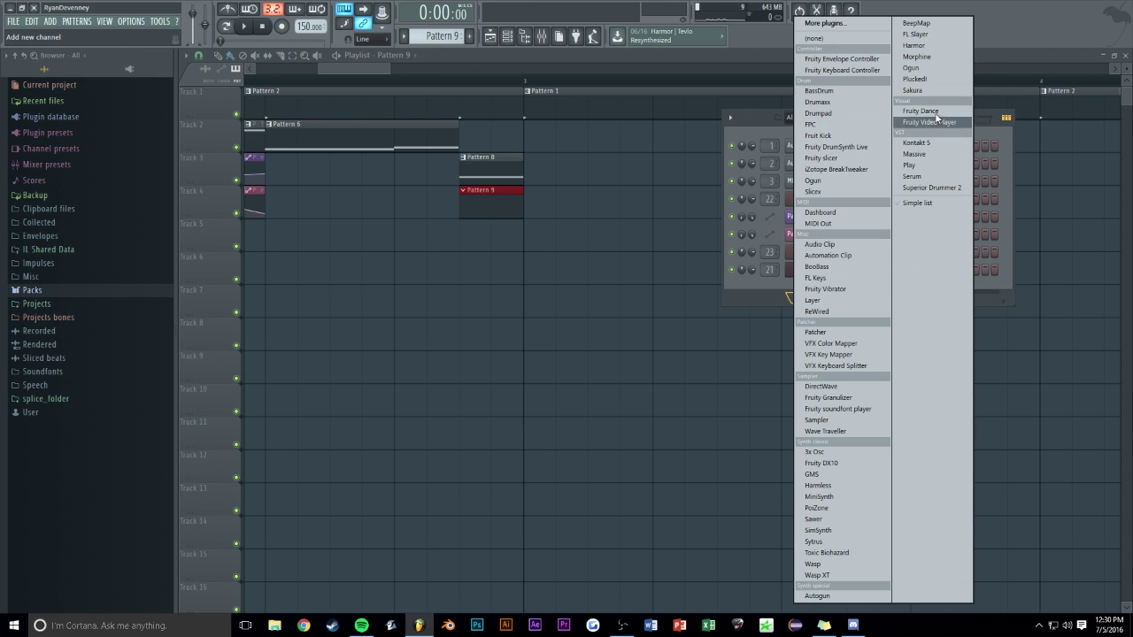
pyautogui.click(906, 48)
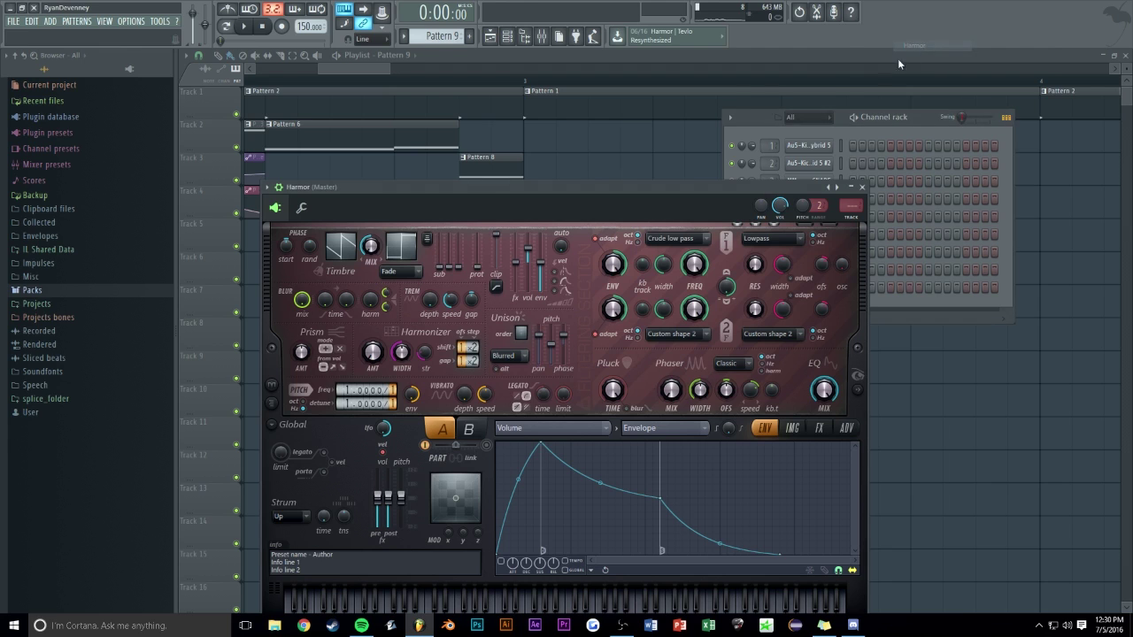
pyautogui.click(933, 119)
pyautogui.doubleClick(771, 287)
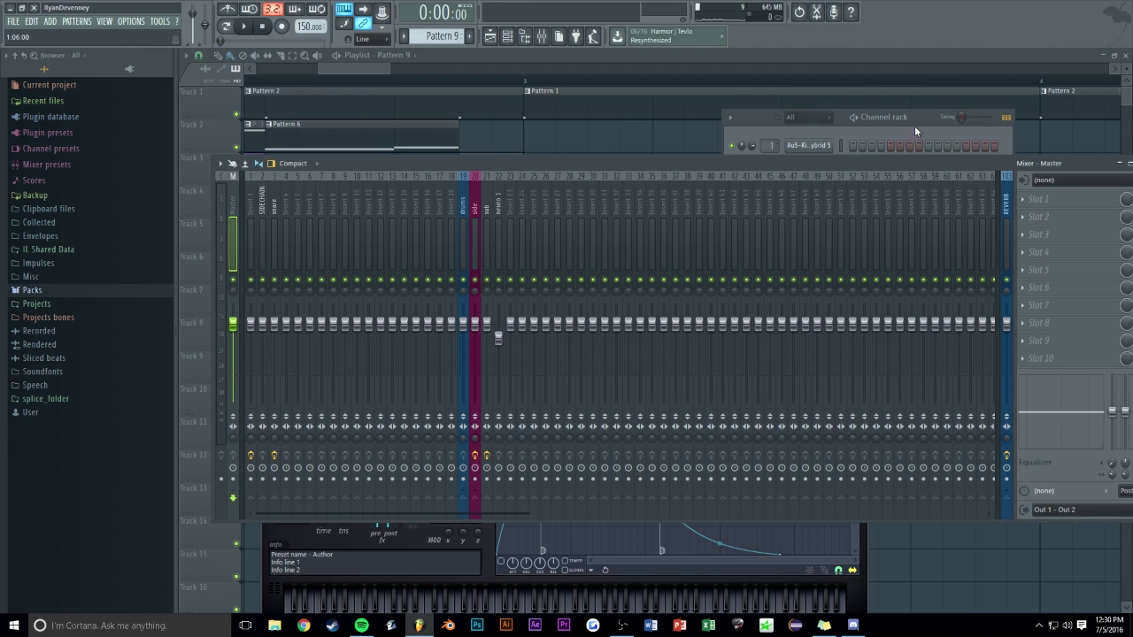
pyautogui.press('space')
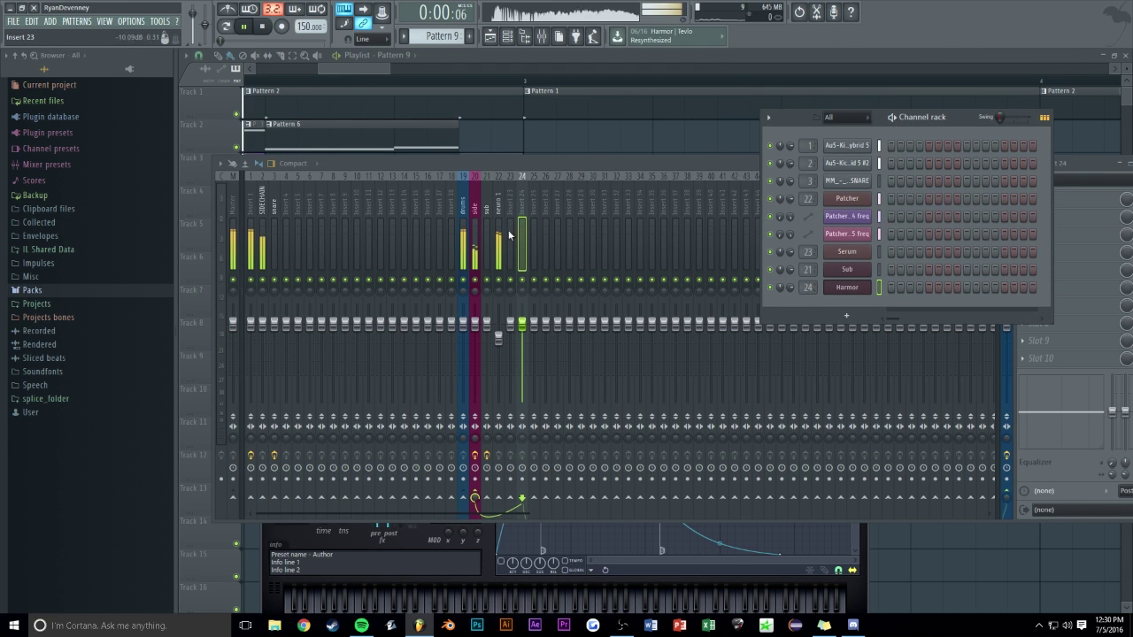
# Name mixer insert 23 "thing" and insert 24 "bass thing"
pyautogui.doubleClick(510, 198)
pyautogui.write('thing')
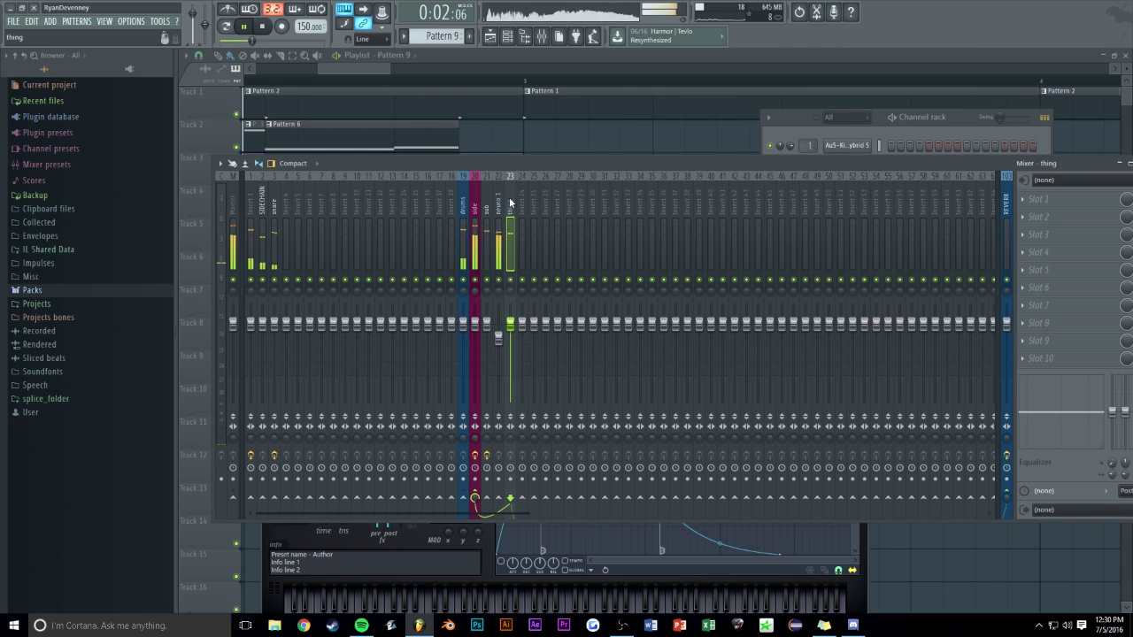
pyautogui.doubleClick(521, 215)
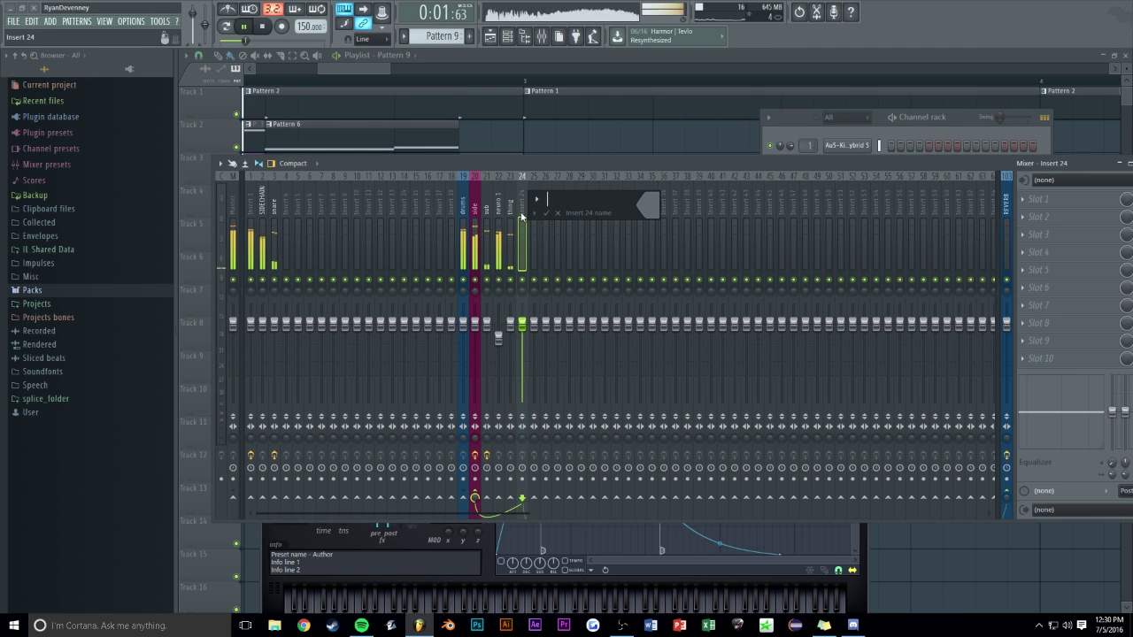
pyautogui.write('thing')
pyautogui.press('Return')
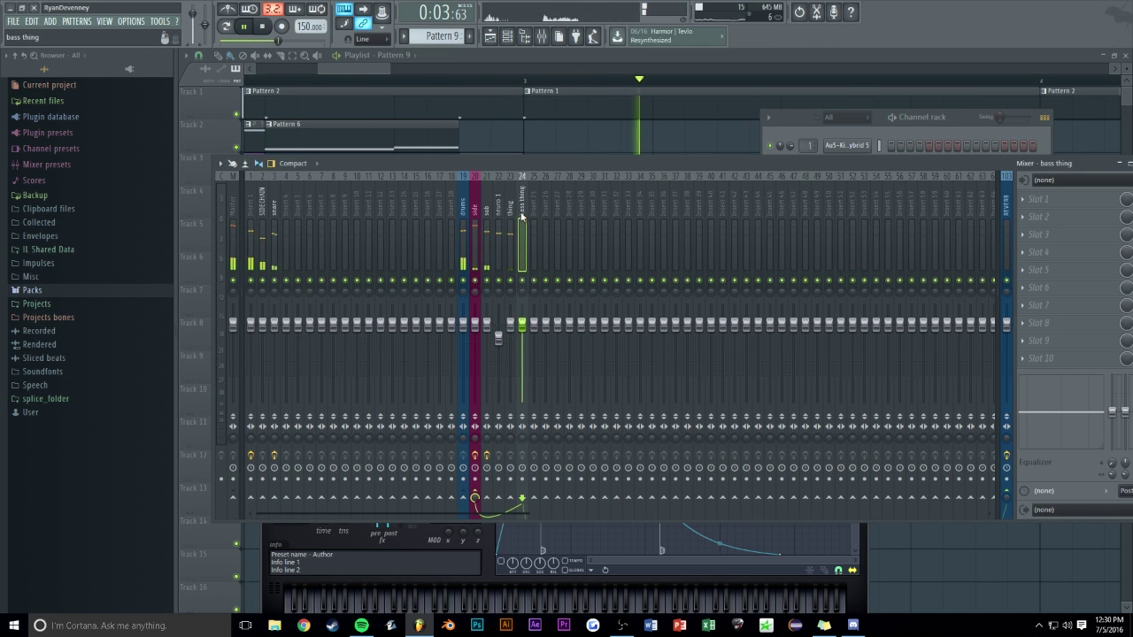
# Add a D#4 note at the start of Pattern 9 on the Harmor channel and return to the playlist
pyautogui.click(544, 151)
pyautogui.doubleClick(495, 208)
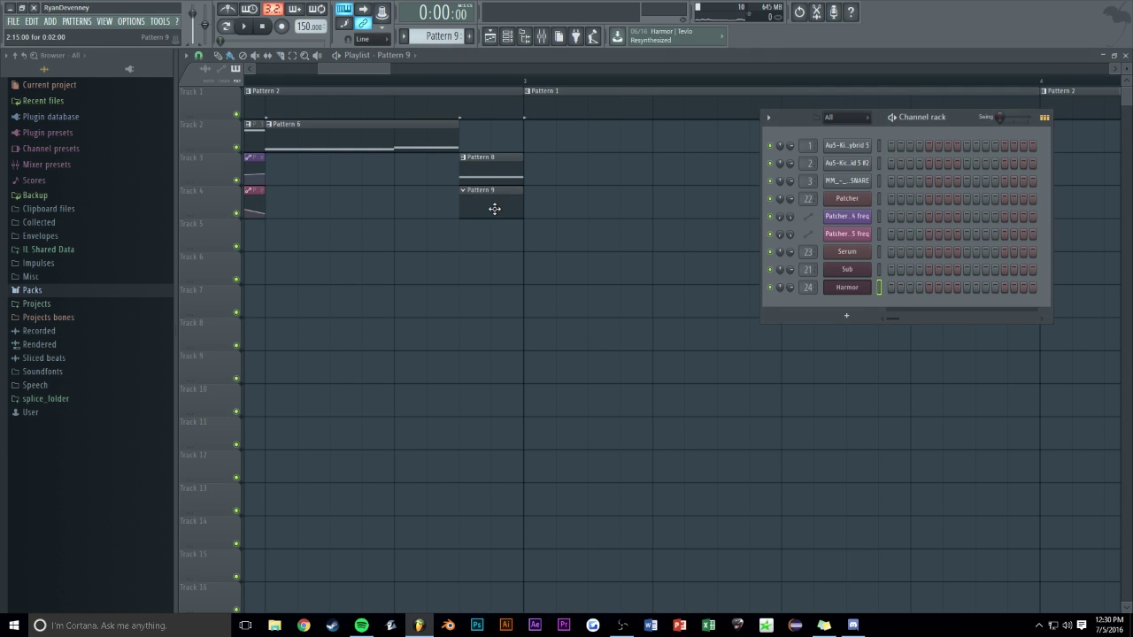
pyautogui.rightClick(856, 296)
pyautogui.click(907, 288)
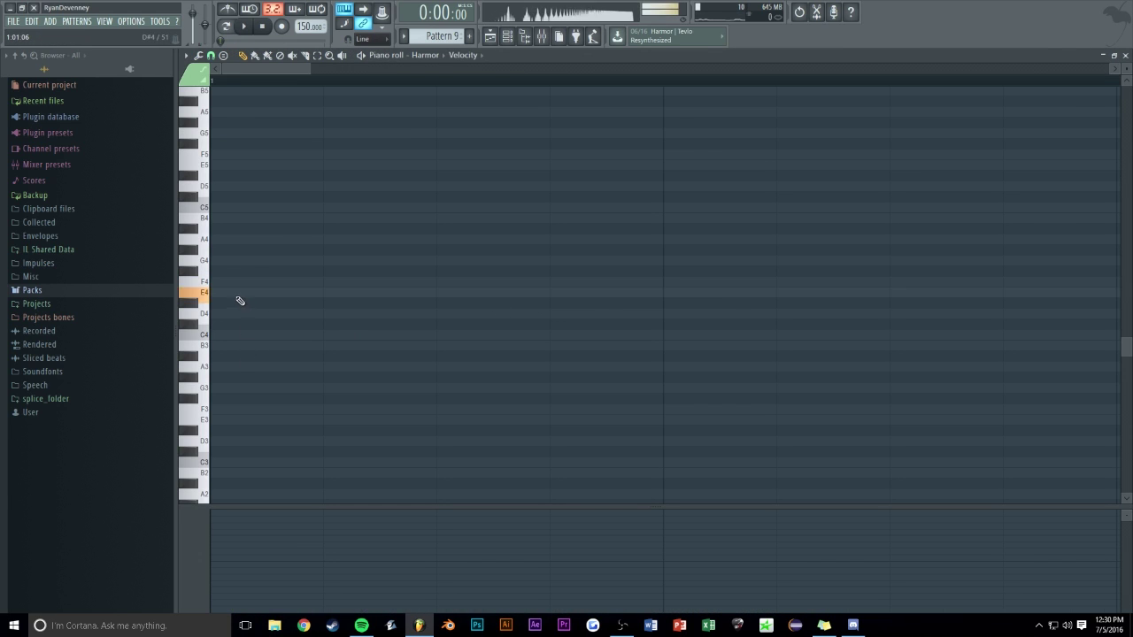
pyautogui.click(238, 297)
pyautogui.press('F7')
# Lower the bass thing mixer track's volume to 72% (-6.7 dB) during playback
pyautogui.click(525, 35)
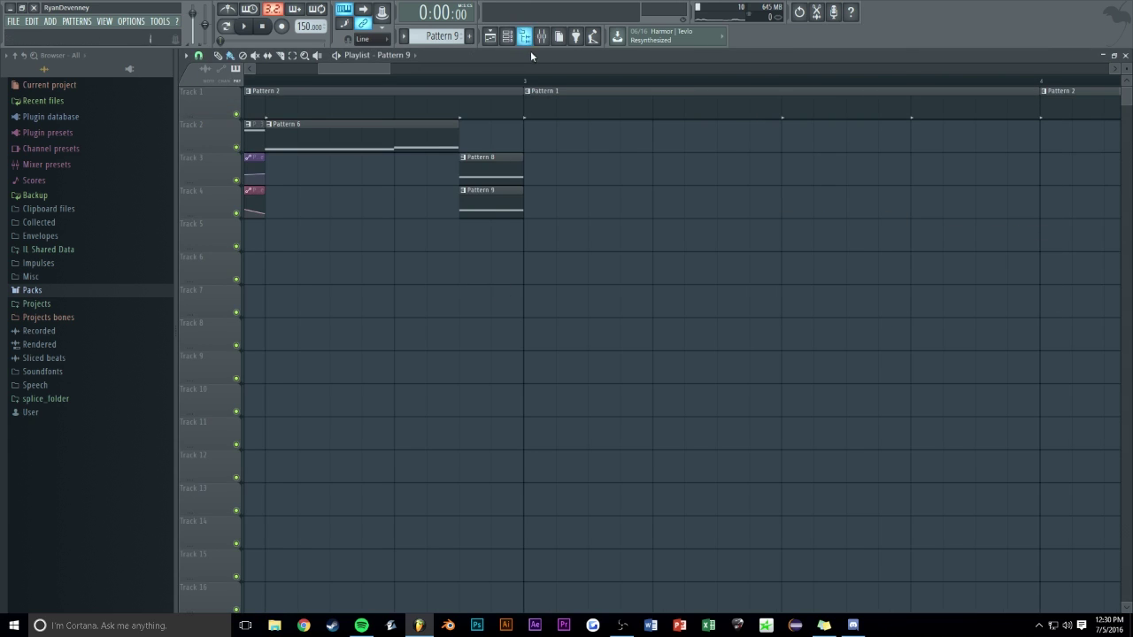
pyautogui.click(541, 35)
pyautogui.press('space')
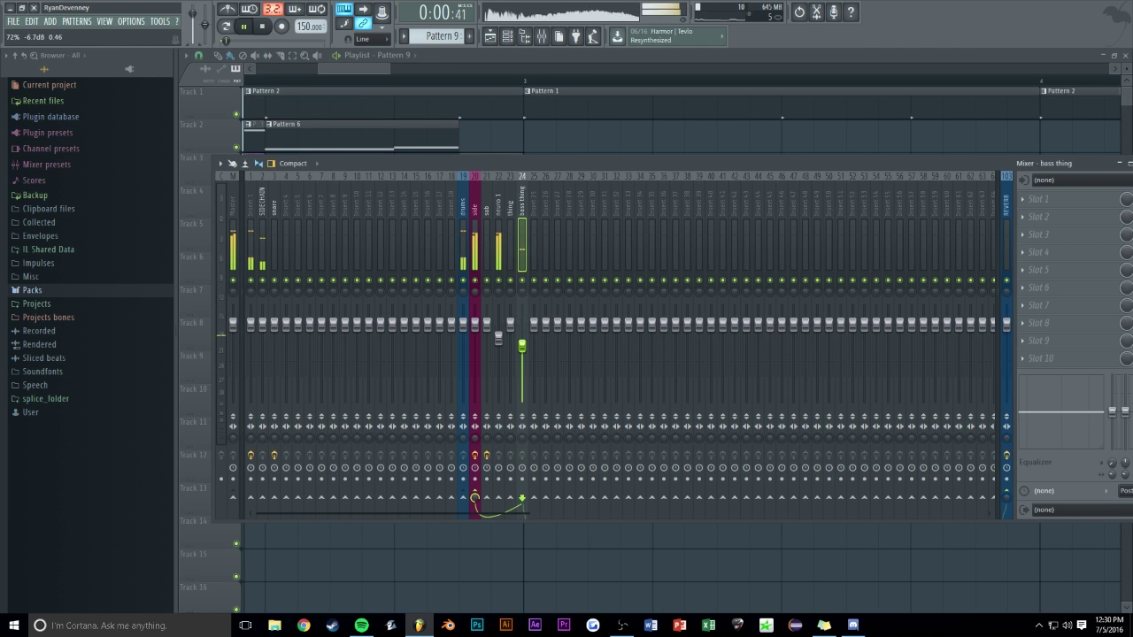
# Open Harmor, set its distortion type to Log and raise the phaser mix
pyautogui.press('F6')
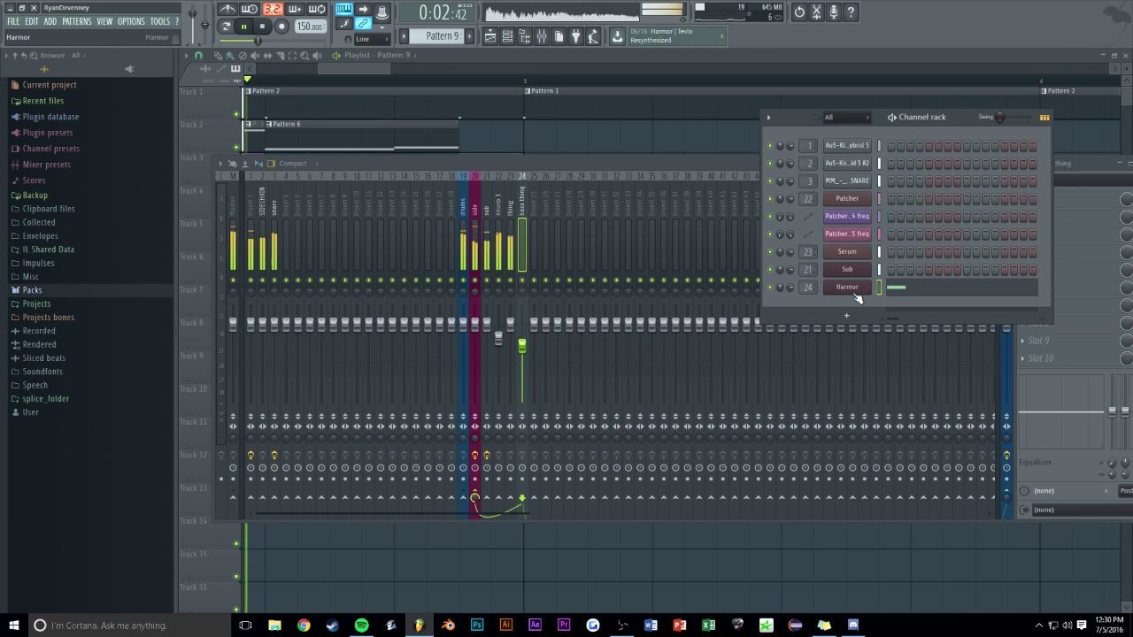
pyautogui.click(847, 286)
pyautogui.press('space')
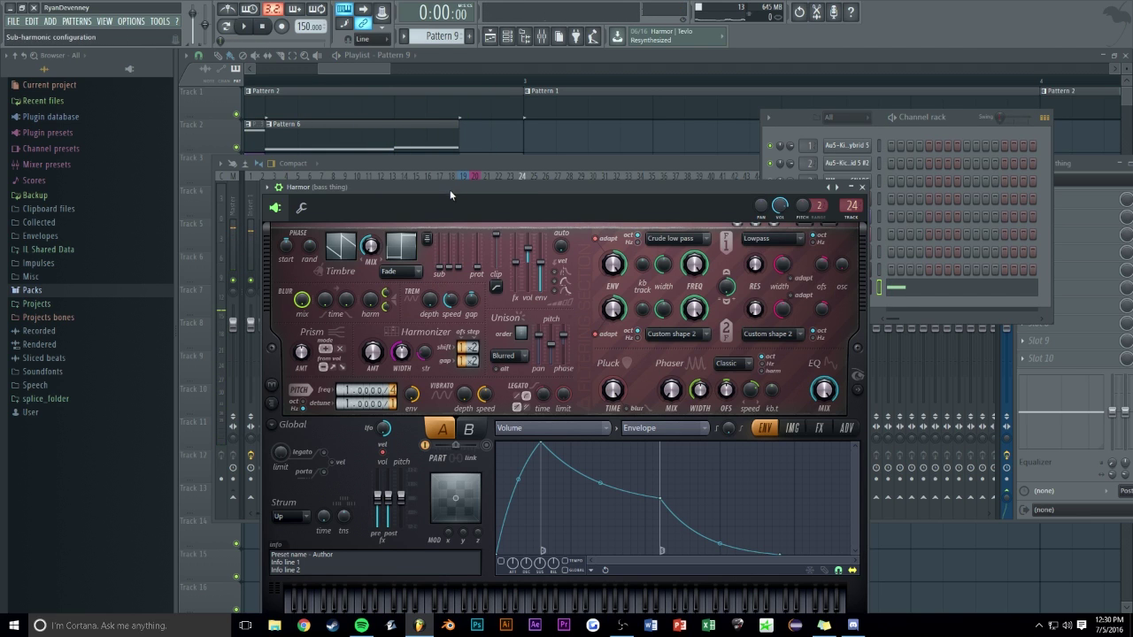
pyautogui.moveTo(450, 192); pyautogui.dragTo(452, 120)
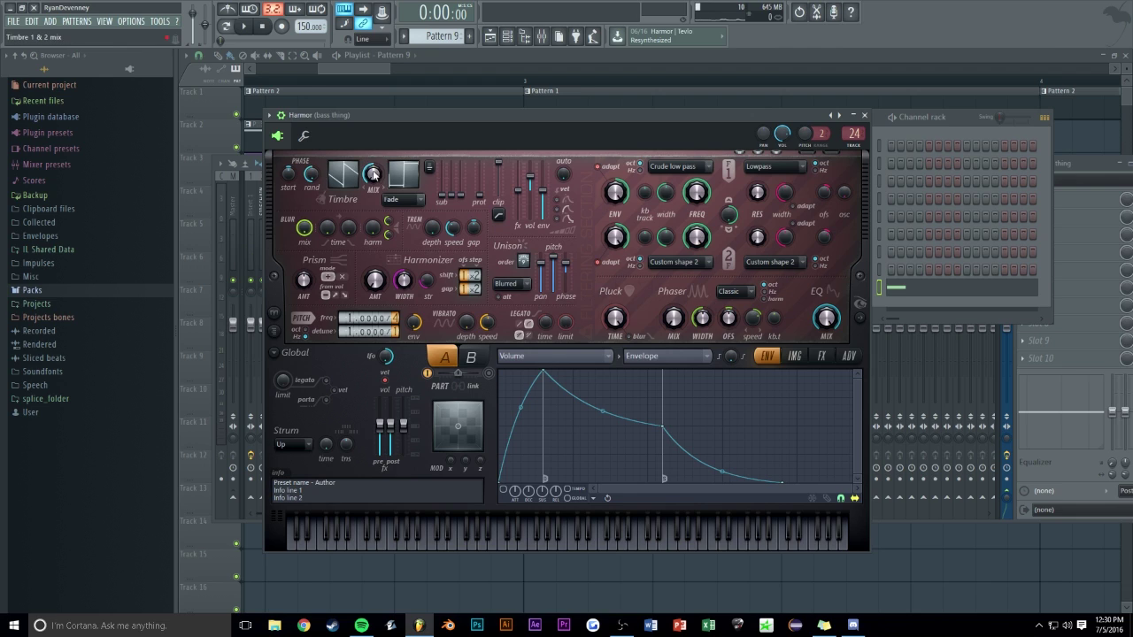
pyautogui.click(821, 356)
pyautogui.click(587, 388)
pyautogui.click(584, 460)
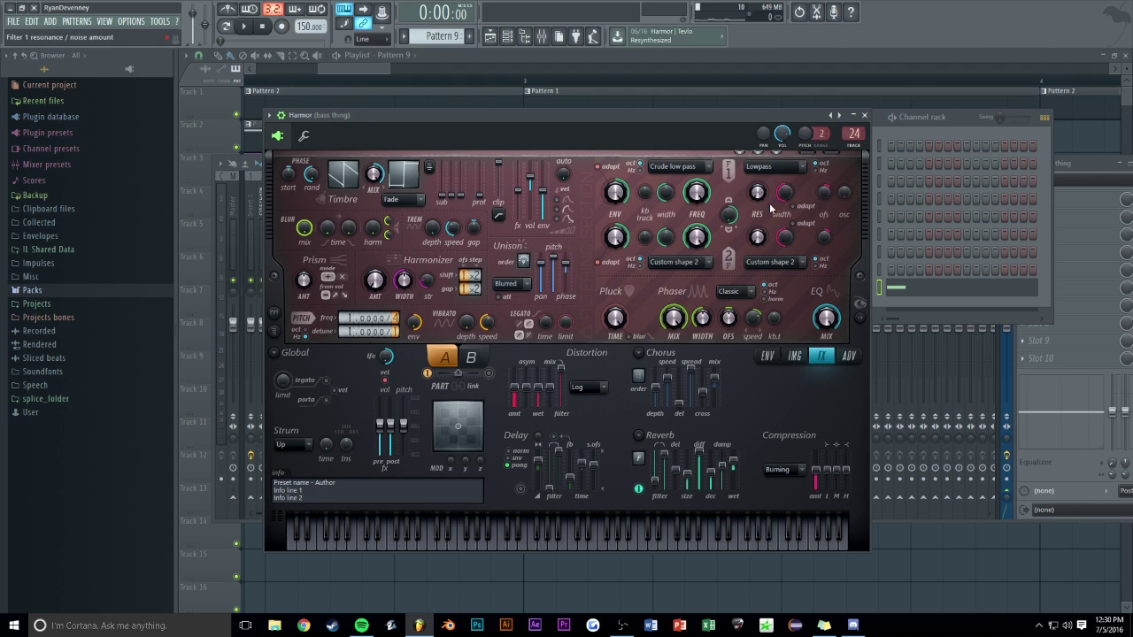
# Set Harmor's filter 1 shape to Crude band stop and audition the sound
pyautogui.click(677, 168)
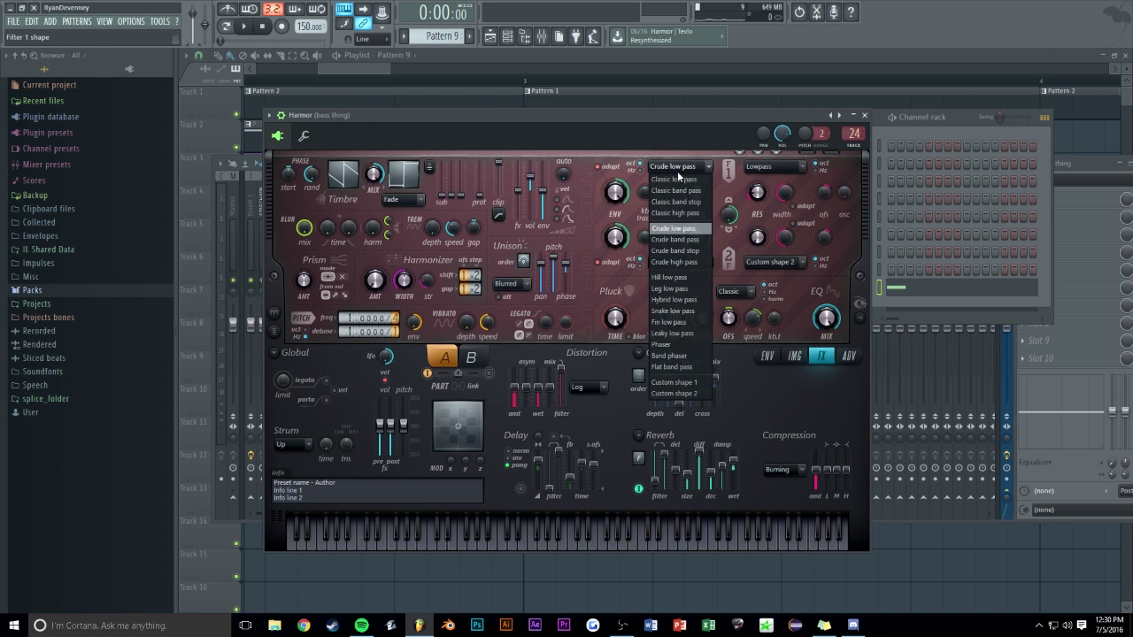
pyautogui.click(695, 238)
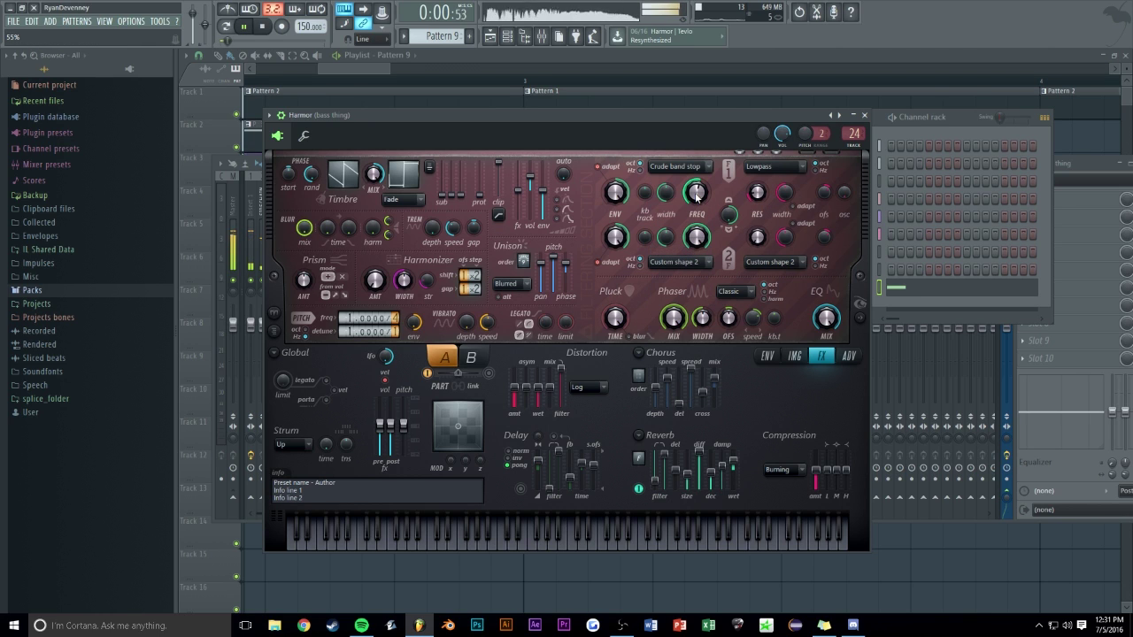
pyautogui.press('v')
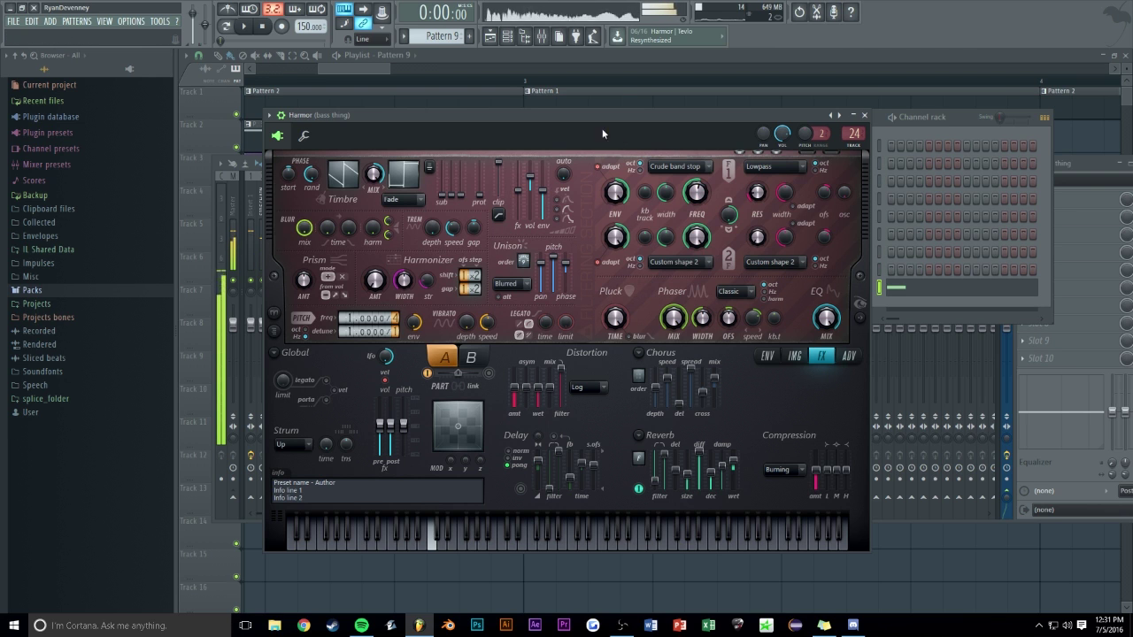
# Close the open windows and play back the arrangement from the start of Pattern 6
pyautogui.press('F12')
pyautogui.press('space')
pyautogui.click(588, 79)
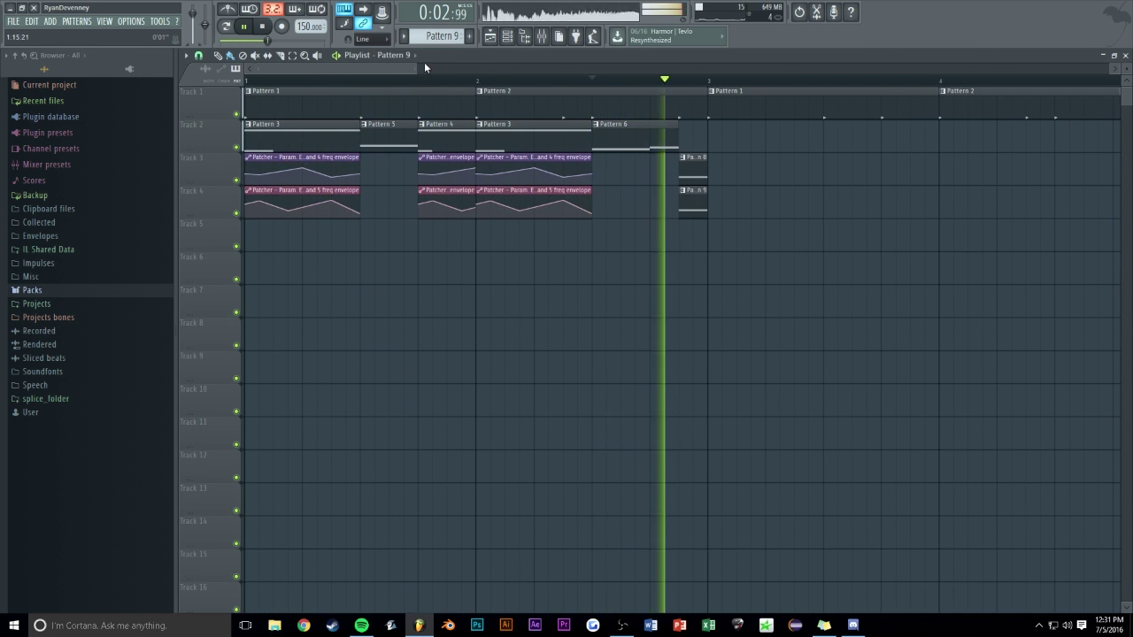
pyautogui.scroll(-2, 416, 69)
pyautogui.click(513, 79)
pyautogui.scroll(3, 576, 78)
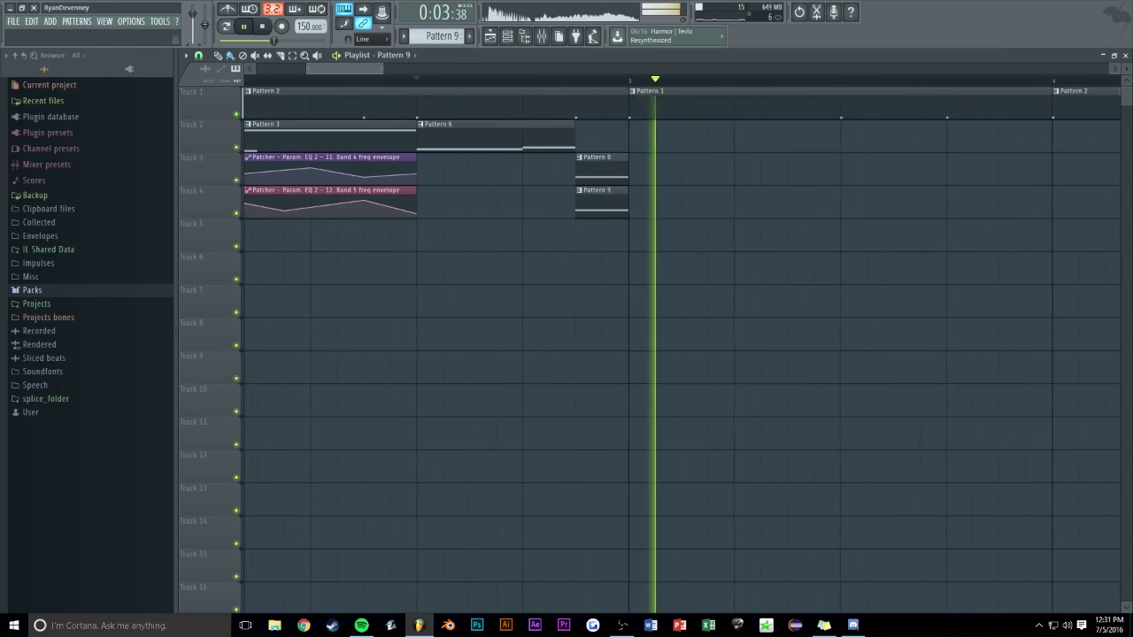
pyautogui.press('space')
# Enable the bass thing mixer track's send to Master and listen to the result
pyautogui.press('F9')
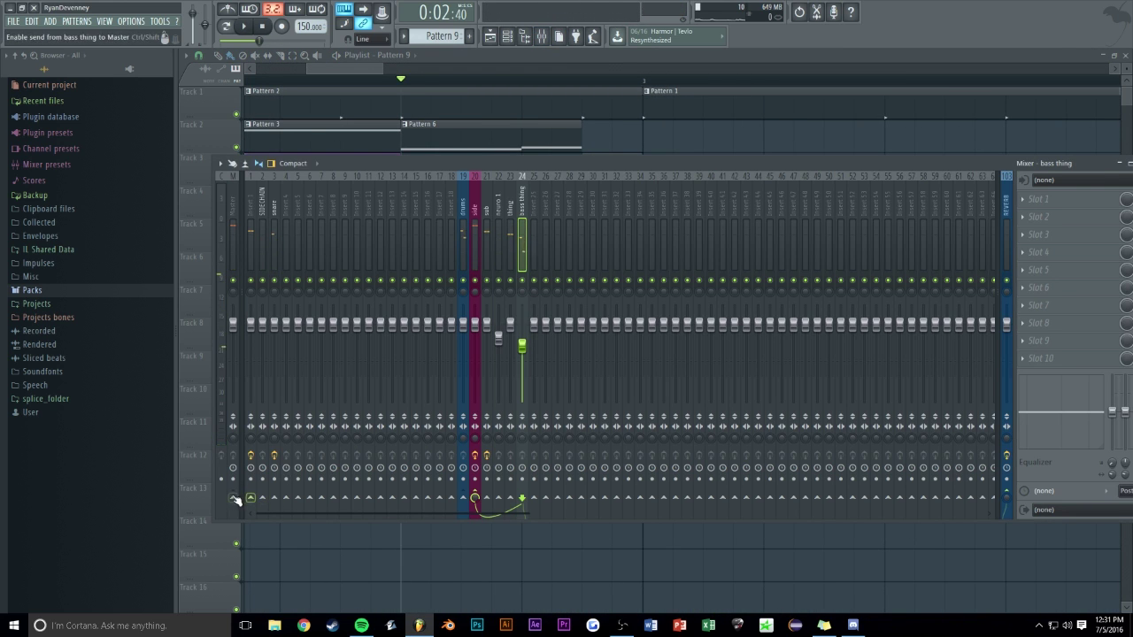
pyautogui.moveTo(523, 164); pyautogui.dragTo(564, 140)
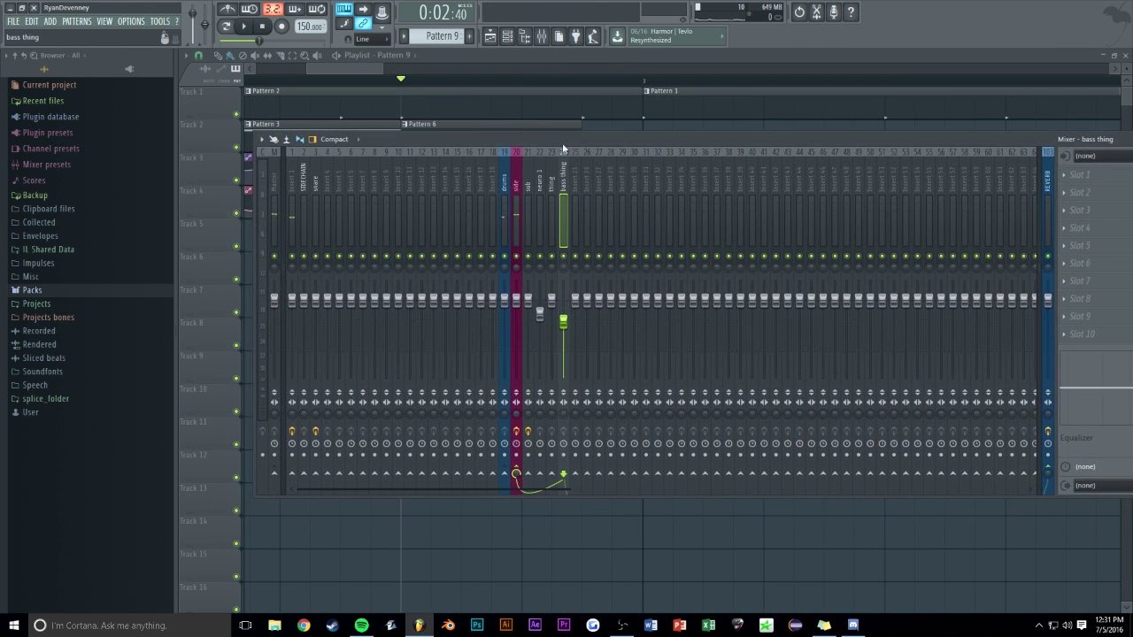
pyautogui.press('space')
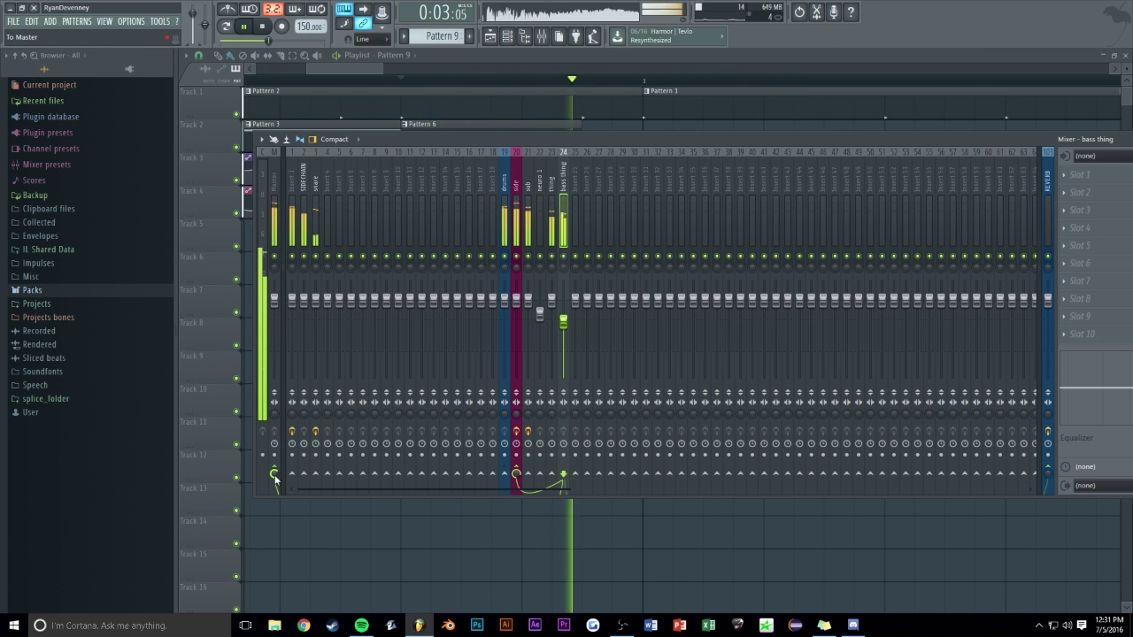
pyautogui.press('F9')
pyautogui.press('space')
# Reopen the bass thing channel's Harmor instrument and audition its sound just before bar 3
pyautogui.moveTo(434, 80); pyautogui.dragTo(447, 204)
pyautogui.press('F6')
pyautogui.click(864, 292)
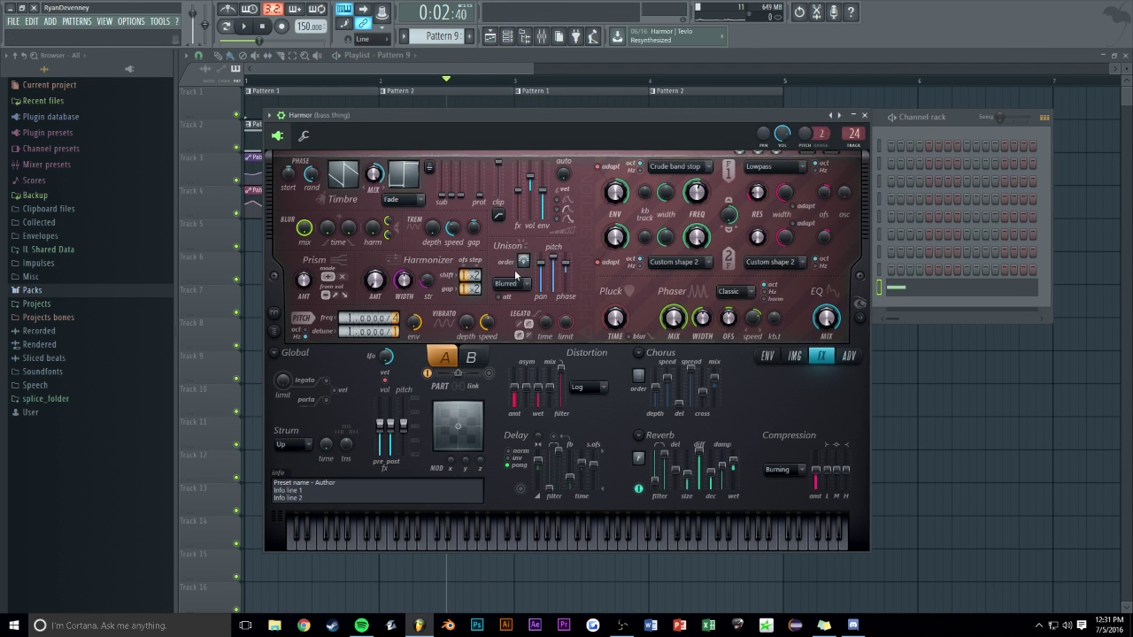
pyautogui.press('space')
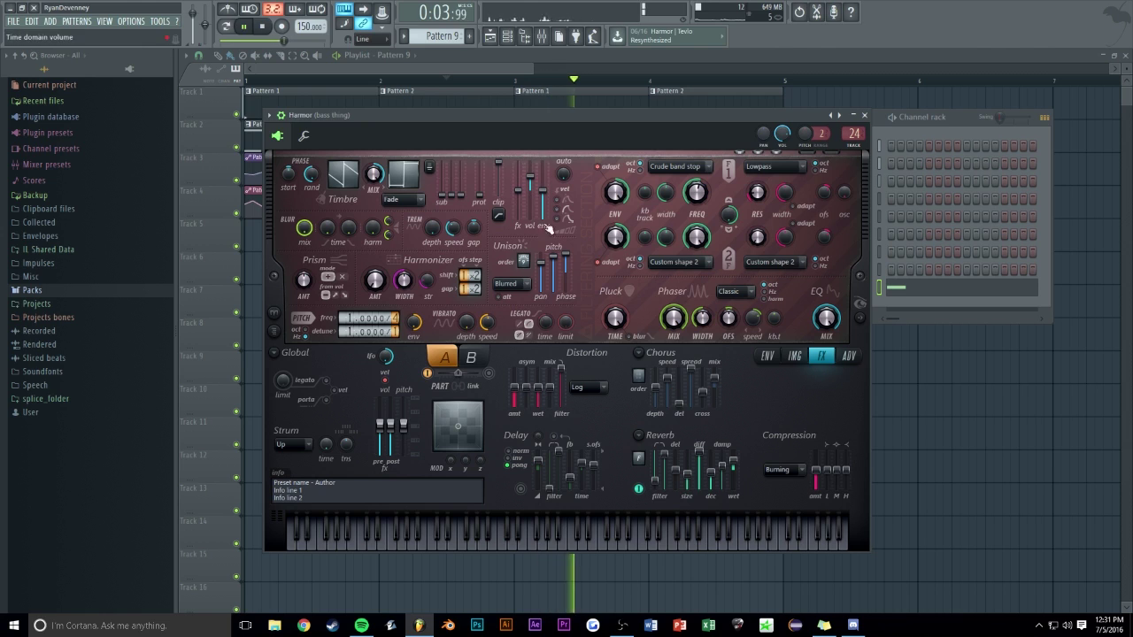
pyautogui.press('space')
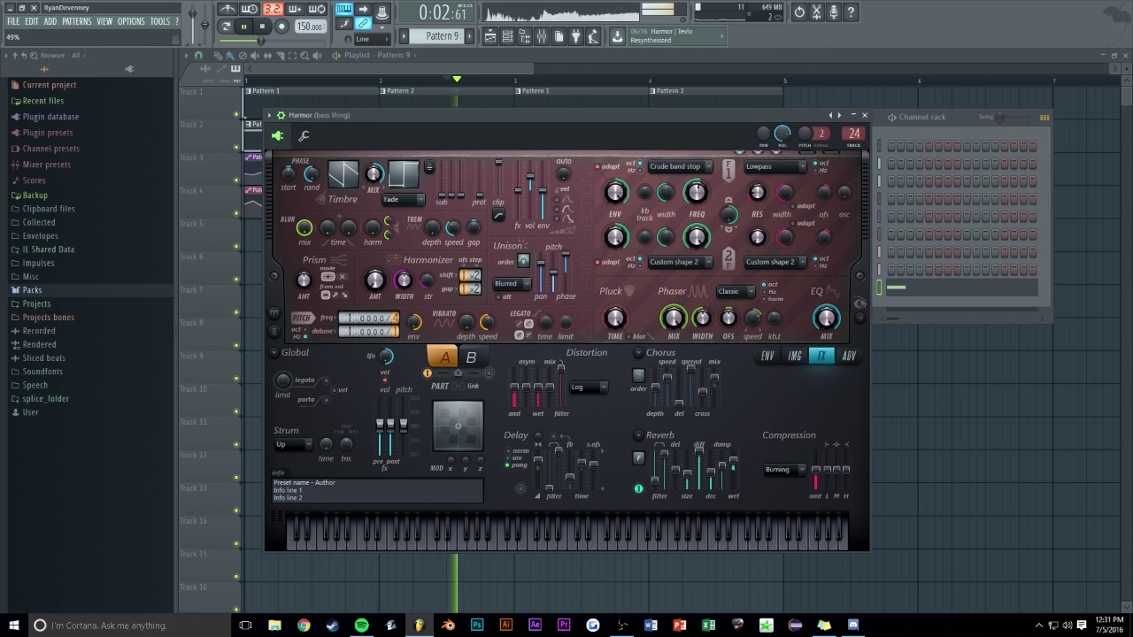
pyautogui.press('space')
# Audition Harmor's Hz and Random unison distributions against the arrangement, and return to Blurred
pyautogui.click(510, 284)
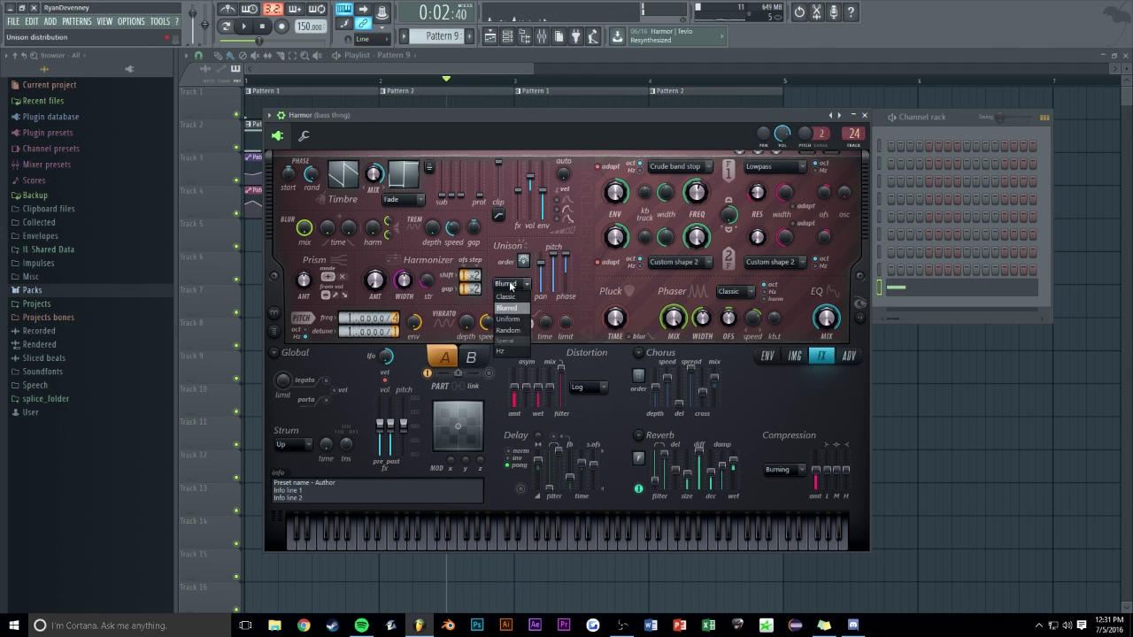
pyautogui.click(521, 354)
pyautogui.press('space')
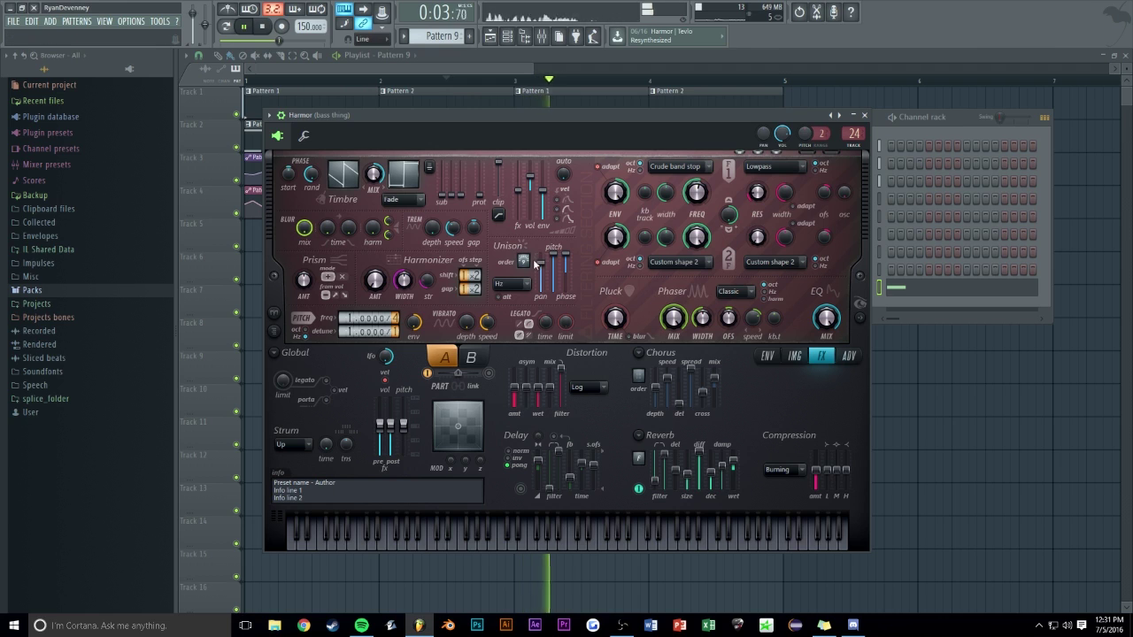
pyautogui.click(529, 288)
pyautogui.click(511, 301)
pyautogui.press('space')
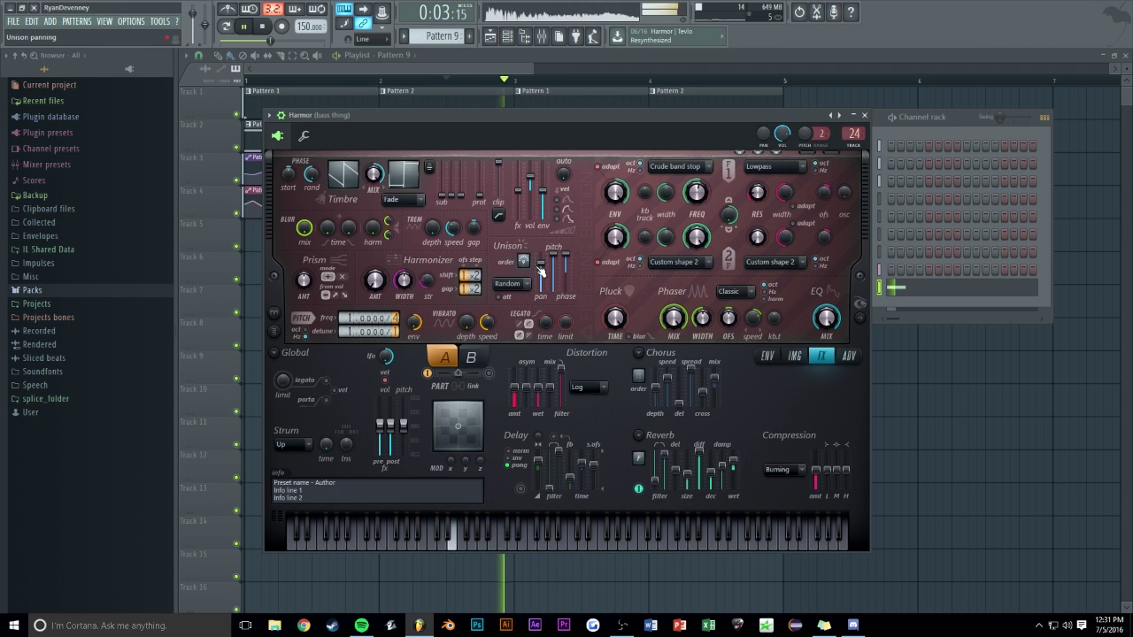
pyautogui.click(526, 284)
pyautogui.click(522, 306)
pyautogui.press('space')
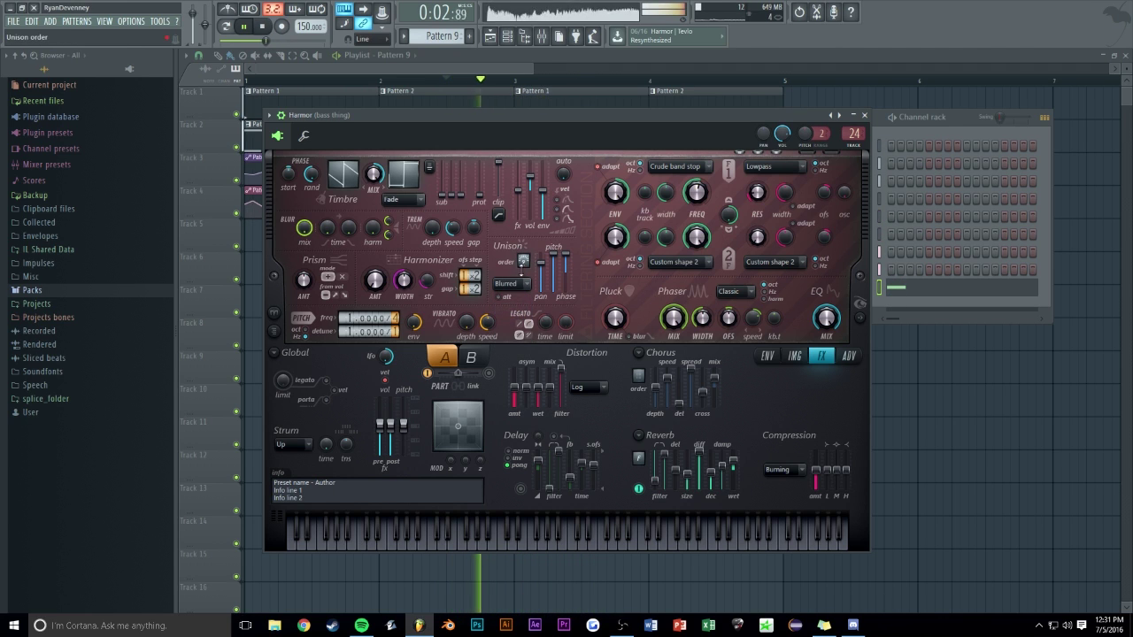
# Try the Uniform unison distribution in Harmor and settle on Classic
pyautogui.click(516, 287)
pyautogui.click(513, 323)
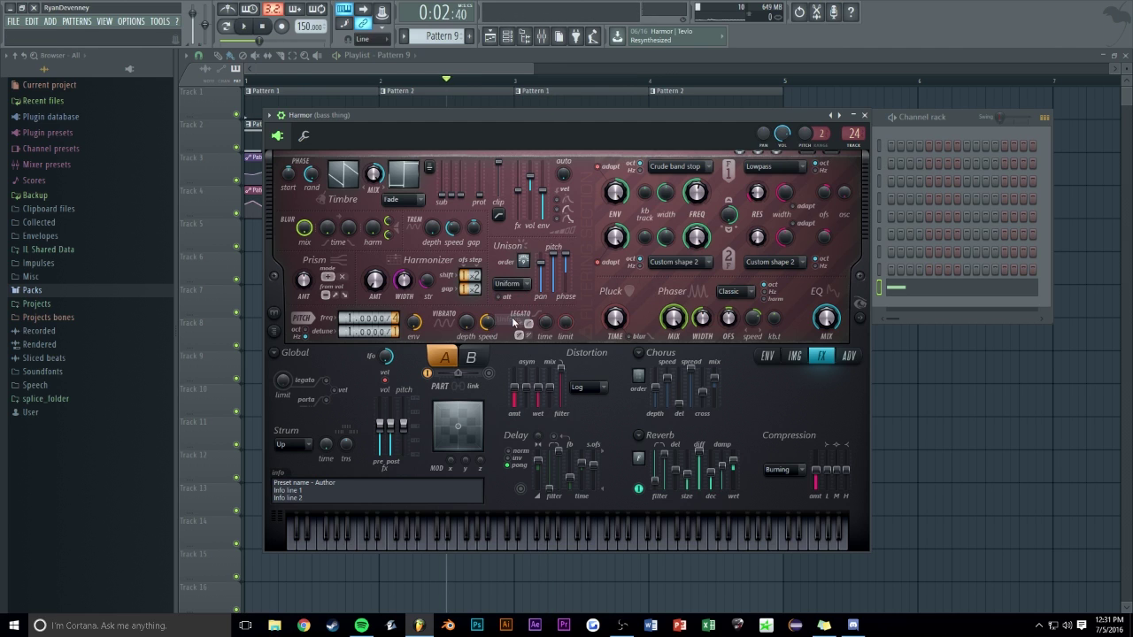
pyautogui.click(514, 287)
pyautogui.click(509, 294)
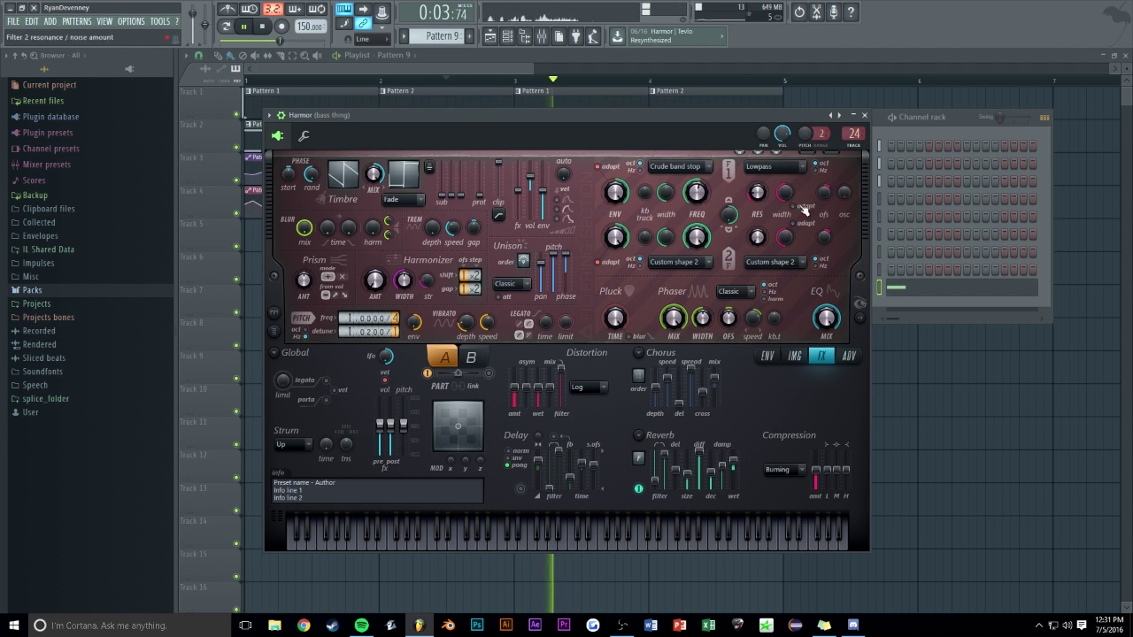
# Adjust Harmor's prism amount, shape its envelope as a short curved decay, and audition the sound
pyautogui.moveTo(430, 226); pyautogui.dragTo(431, 192)
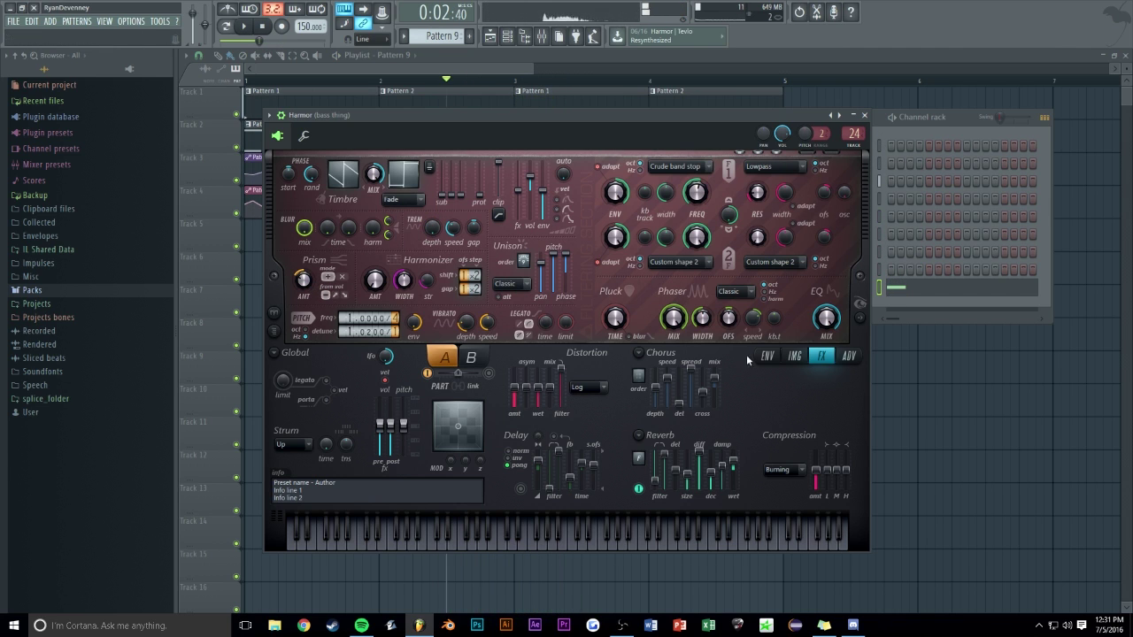
pyautogui.click(767, 355)
pyautogui.click(553, 356)
pyautogui.click(536, 513)
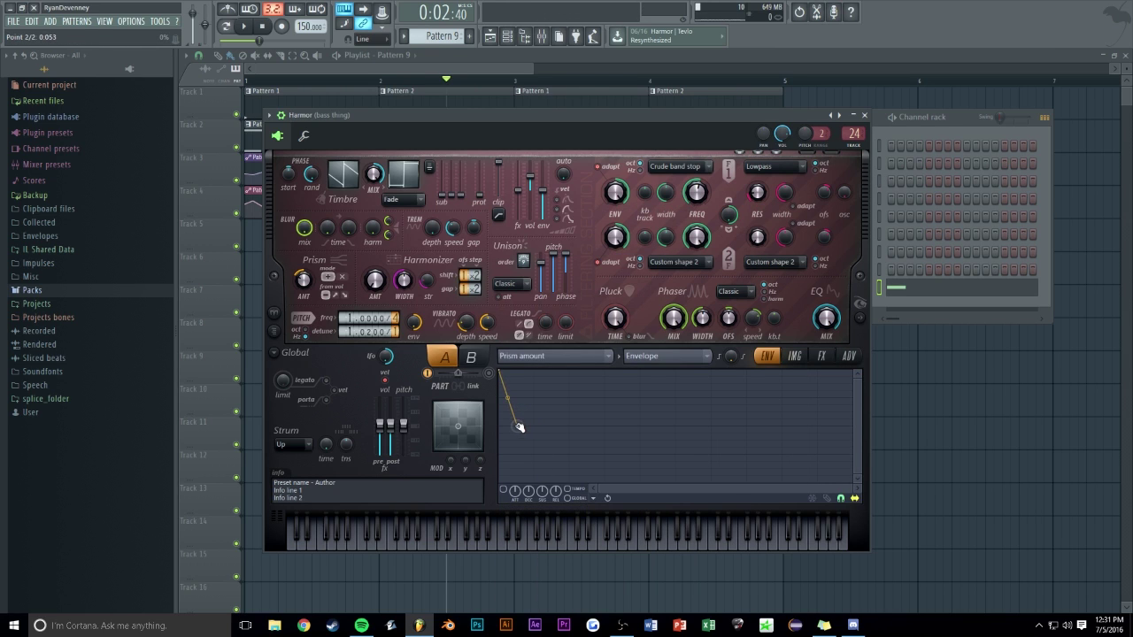
pyautogui.press('space')
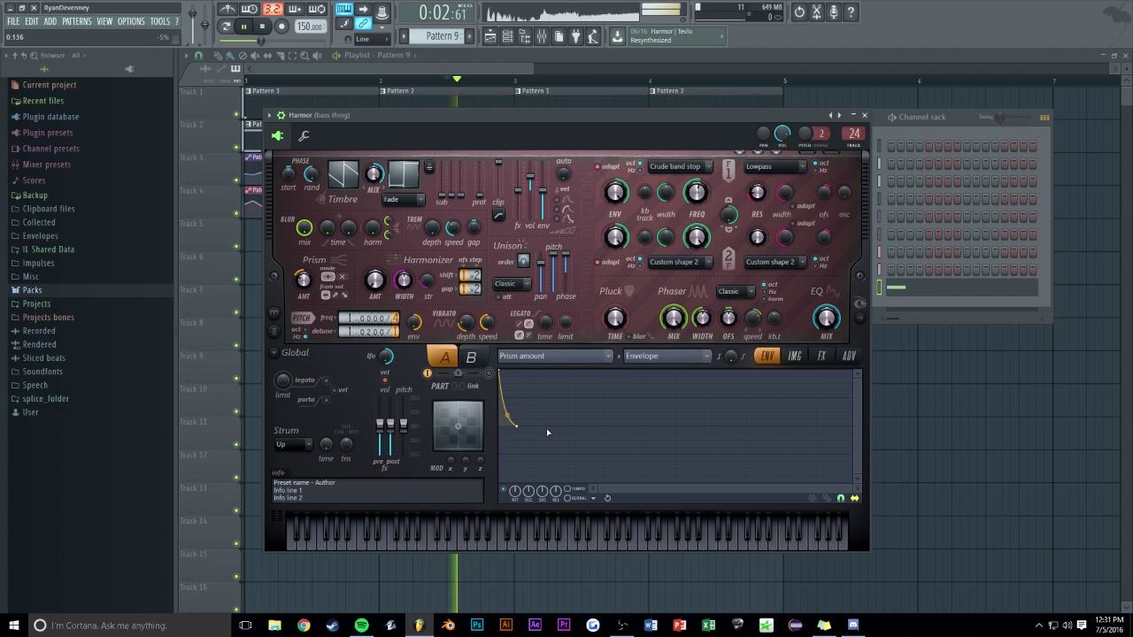
# Close Harmor and the channel rack, and play back the arrangement from bar 1
pyautogui.click(864, 115)
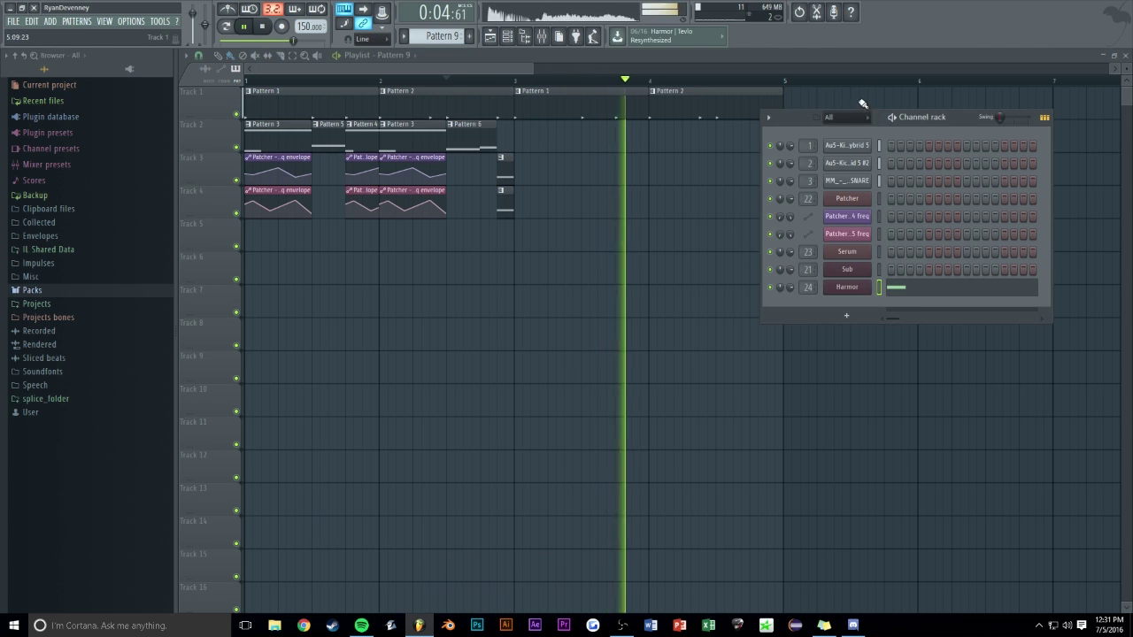
pyautogui.press('F6')
pyautogui.scroll(-2, 433, 114)
pyautogui.press('space')
pyautogui.press('space')
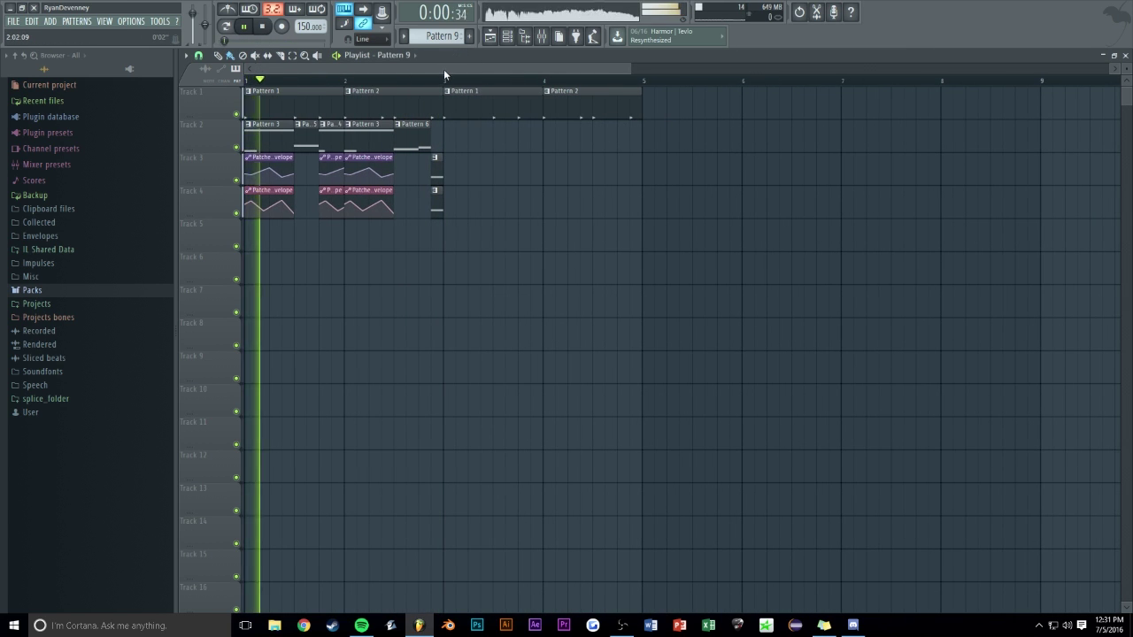
pyautogui.scroll(2, 450, 68)
# Select Pattern 3 from its first clip, check its channels, and replay the arrangement from the start
pyautogui.click(302, 137)
pyautogui.doubleClick(301, 137)
pyautogui.scroll(-2, 322, 172)
pyautogui.press('space')
pyautogui.press('F7')
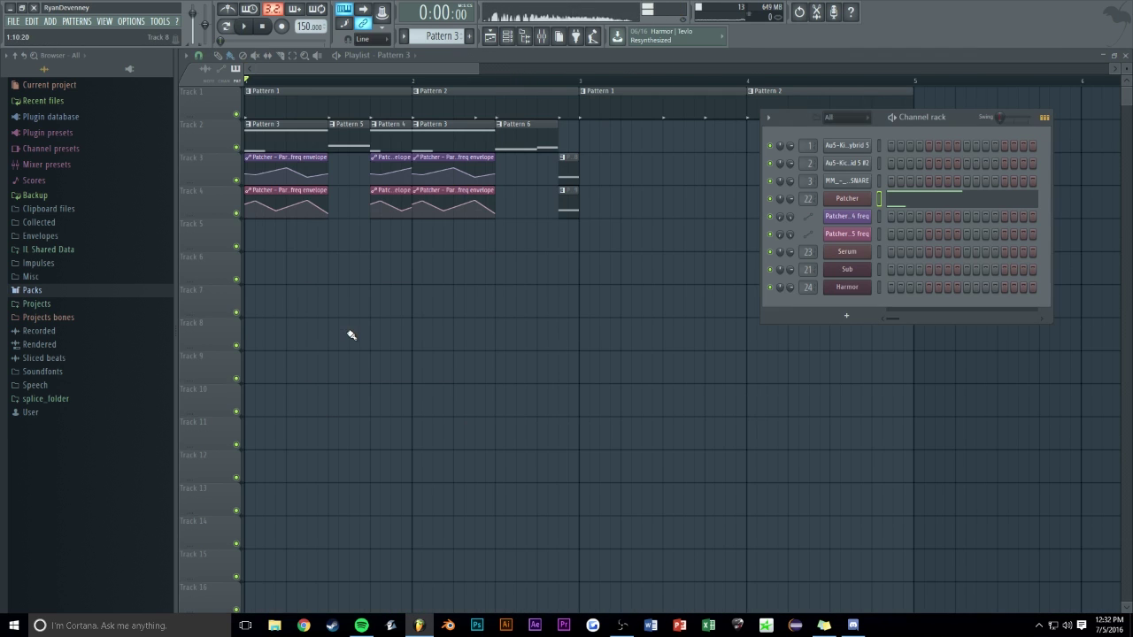
pyautogui.press('F6')
pyautogui.press('space')
pyautogui.scroll(2, 547, 71)
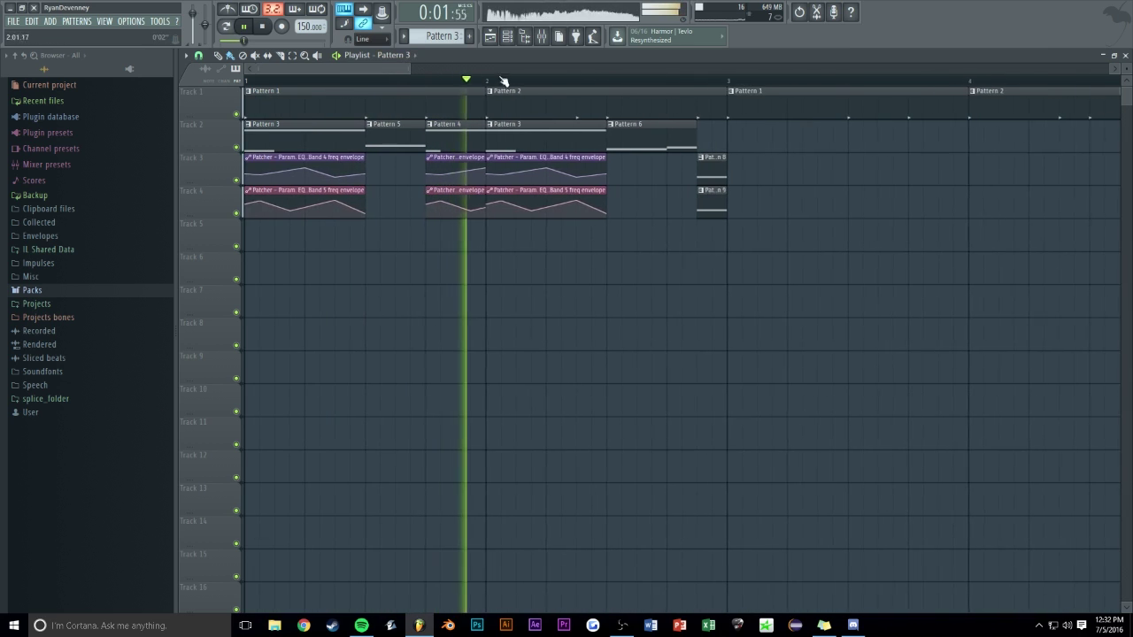
# Lower the neuro 1 mixer track's volume and listen to the arrangement with the new balance
pyautogui.press('F9')
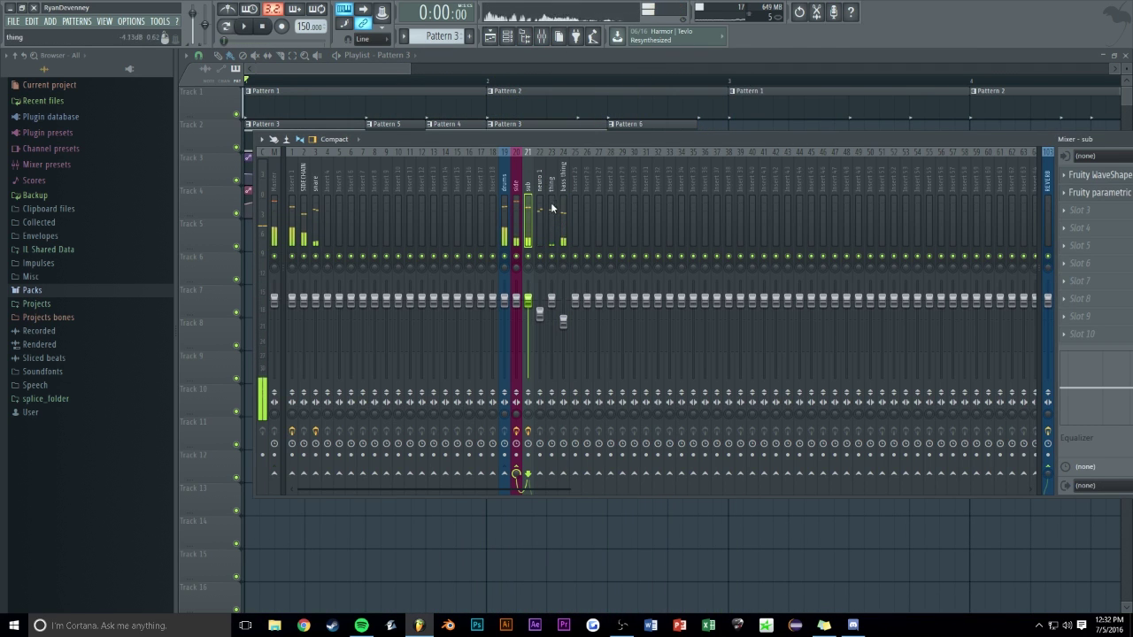
pyautogui.click(542, 186)
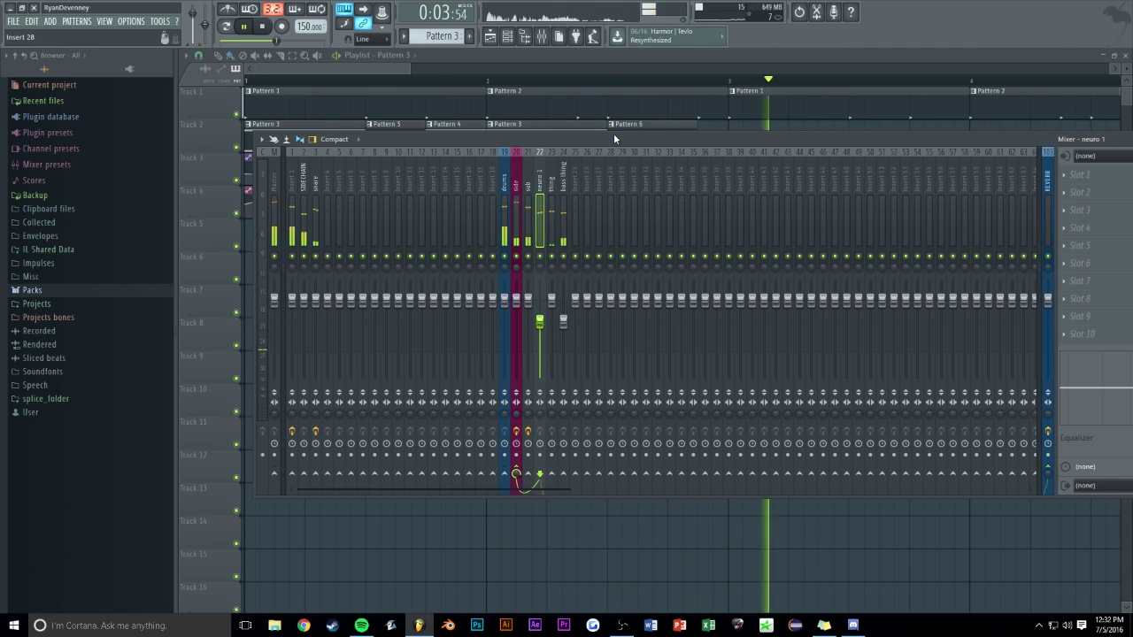
pyautogui.moveTo(613, 132); pyautogui.dragTo(562, 165)
pyautogui.press('F9')
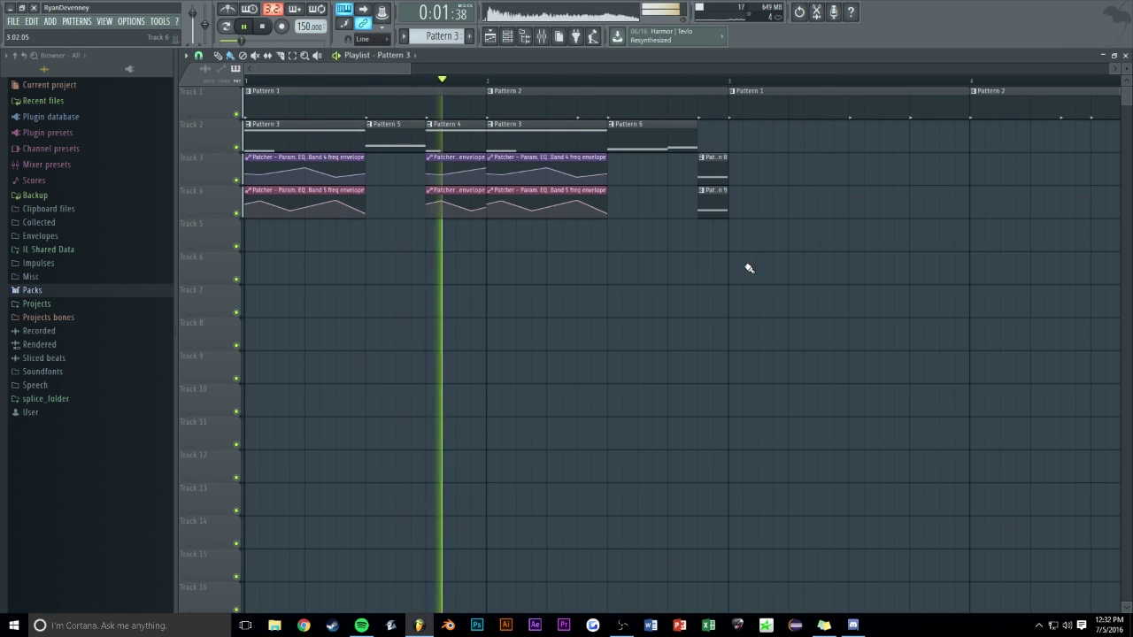
pyautogui.keyDown('ctrl'); pyautogui.scroll(-1, 557, 164); pyautogui.keyUp('ctrl')
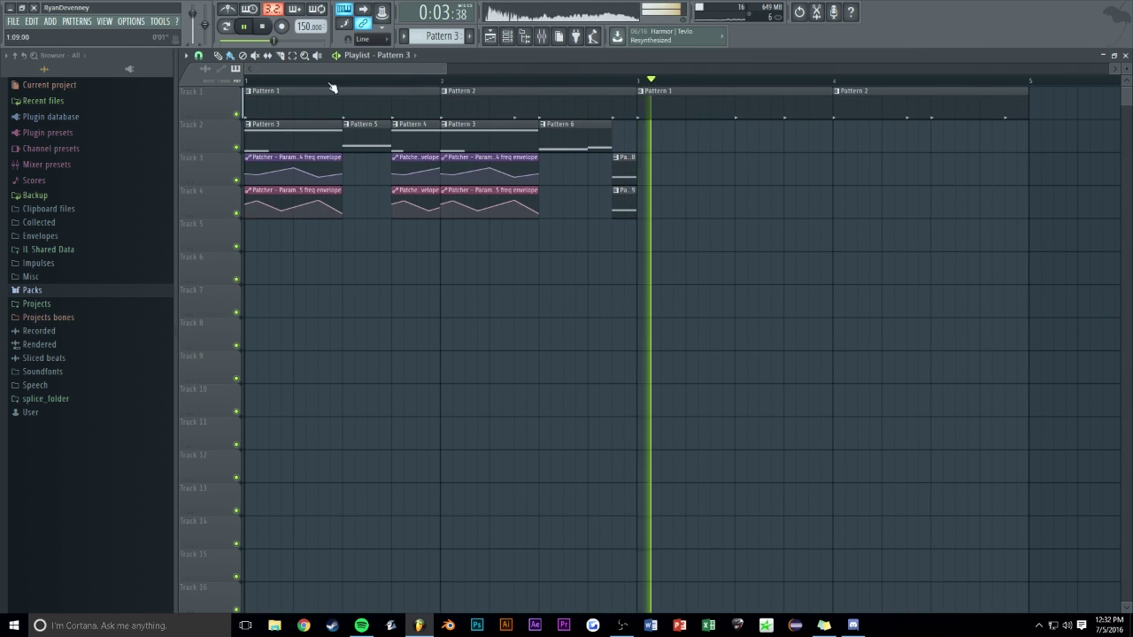
pyautogui.press('space')
# Browse the Breaktweaker sample pack to the Minimal folder inside 4-HiHat
pyautogui.click(40, 291)
pyautogui.click(62, 386)
pyautogui.scroll(-3, 79, 398)
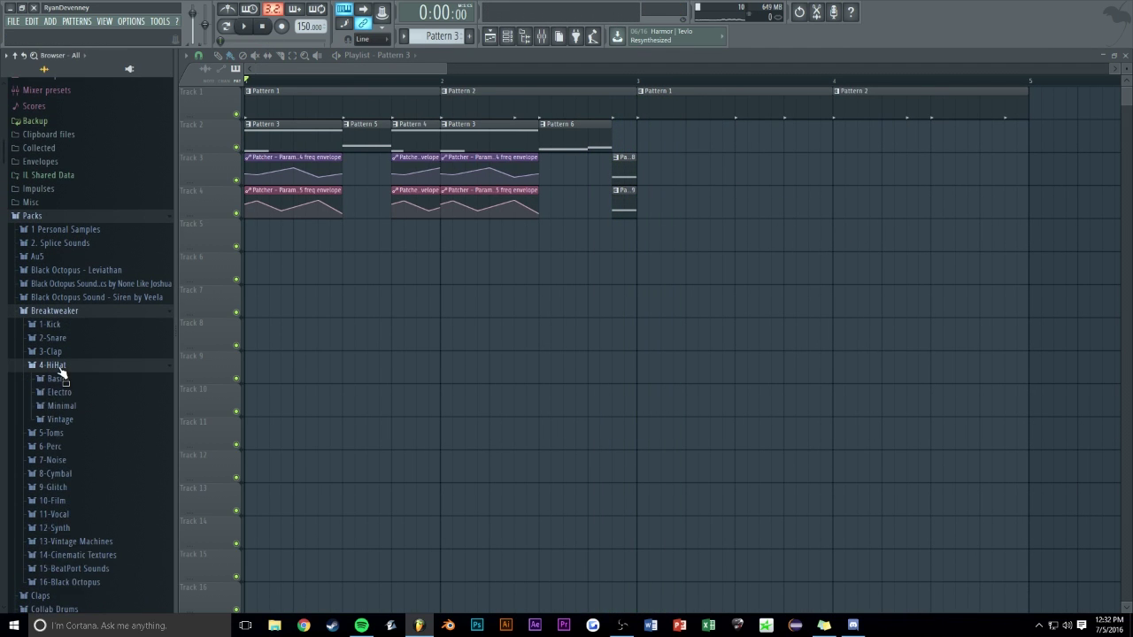
pyautogui.click(60, 393)
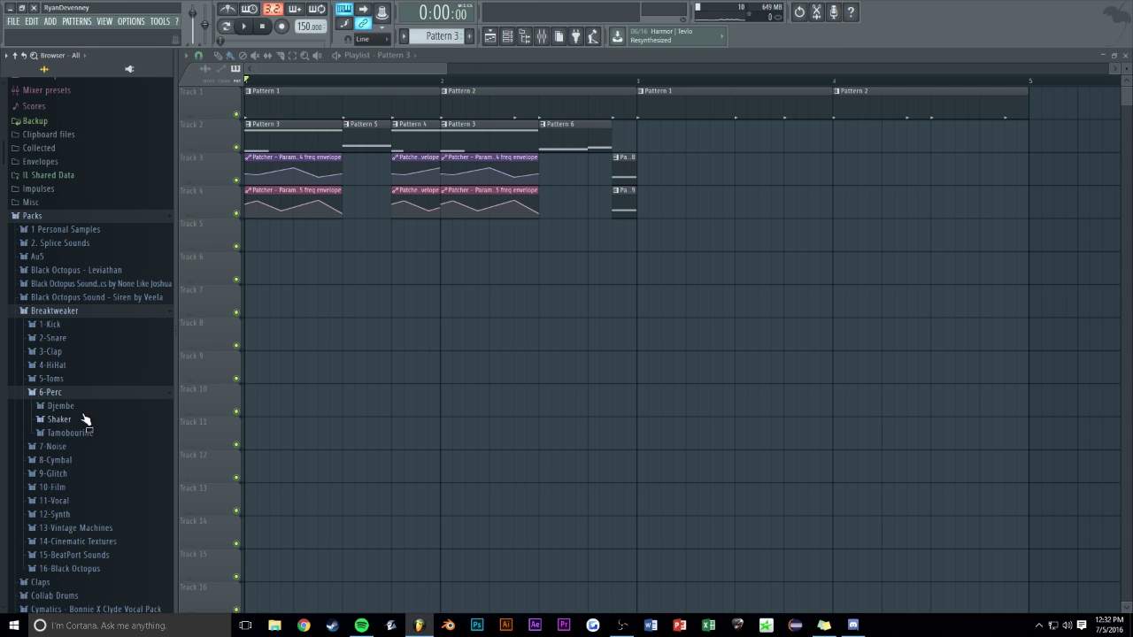
pyautogui.click(60, 393)
pyautogui.click(54, 366)
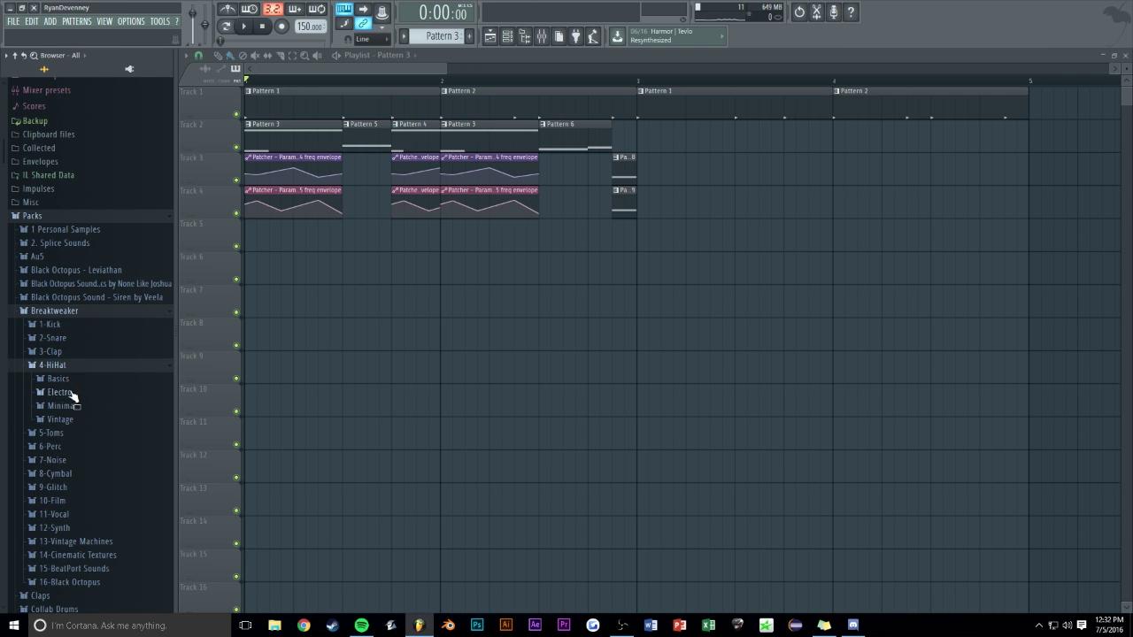
pyautogui.click(72, 423)
pyautogui.click(74, 419)
pyautogui.click(64, 406)
# Preview the AB-Hat samples in the hi-hat folder, including AB-Hat Rhythmic2
pyautogui.scroll(-4, 71, 415)
pyautogui.click(73, 430)
pyautogui.scroll(-5, 75, 445)
pyautogui.click(77, 347)
pyautogui.click(81, 384)
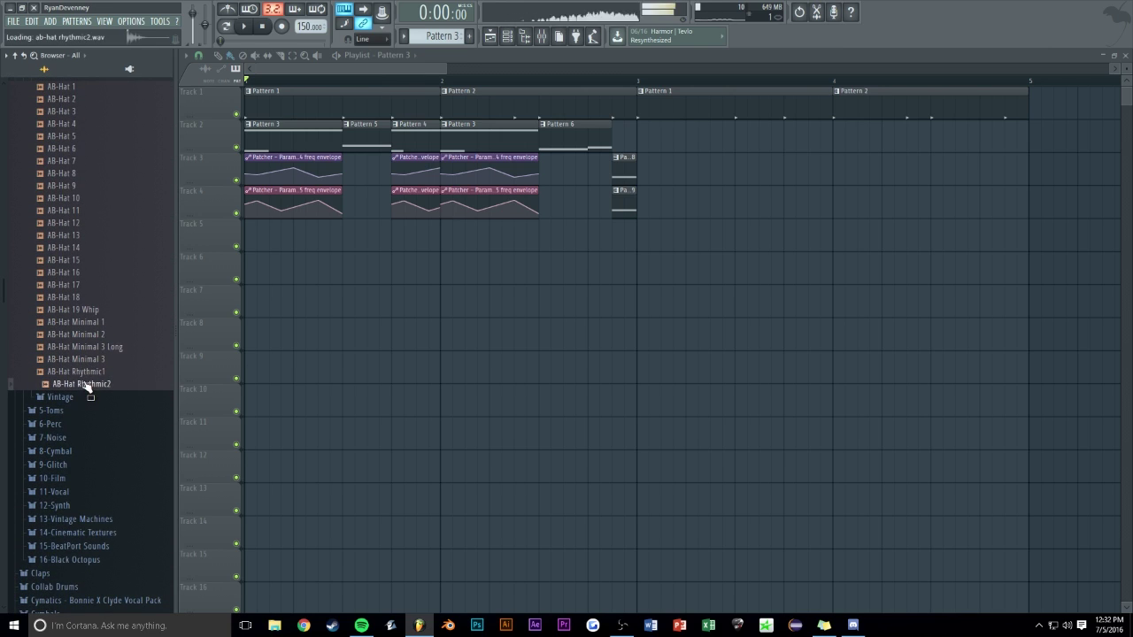
# Audition the numbered AB-Hat samples and add AB-Hat 13, AB-Hat 7 and AB-Hat 9 as new channels
pyautogui.click(509, 37)
pyautogui.click(62, 235)
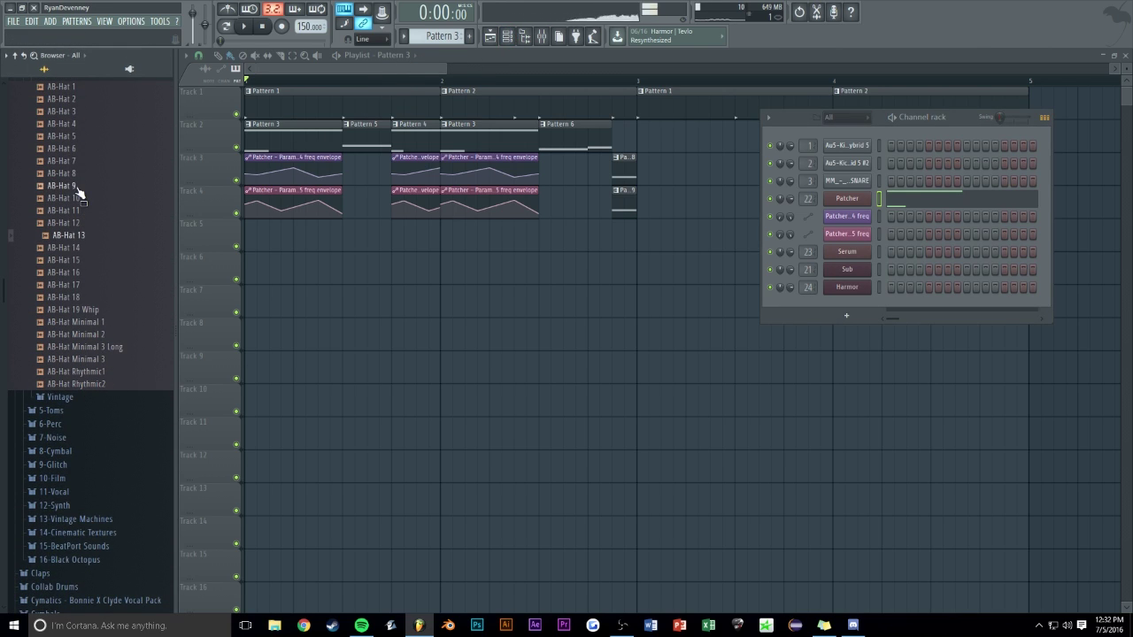
pyautogui.moveTo(887, 187); pyautogui.dragTo(855, 200)
pyautogui.click(84, 186)
pyautogui.click(67, 148)
pyautogui.click(66, 175)
pyautogui.moveTo(122, 166); pyautogui.dragTo(845, 218)
pyautogui.click(89, 187)
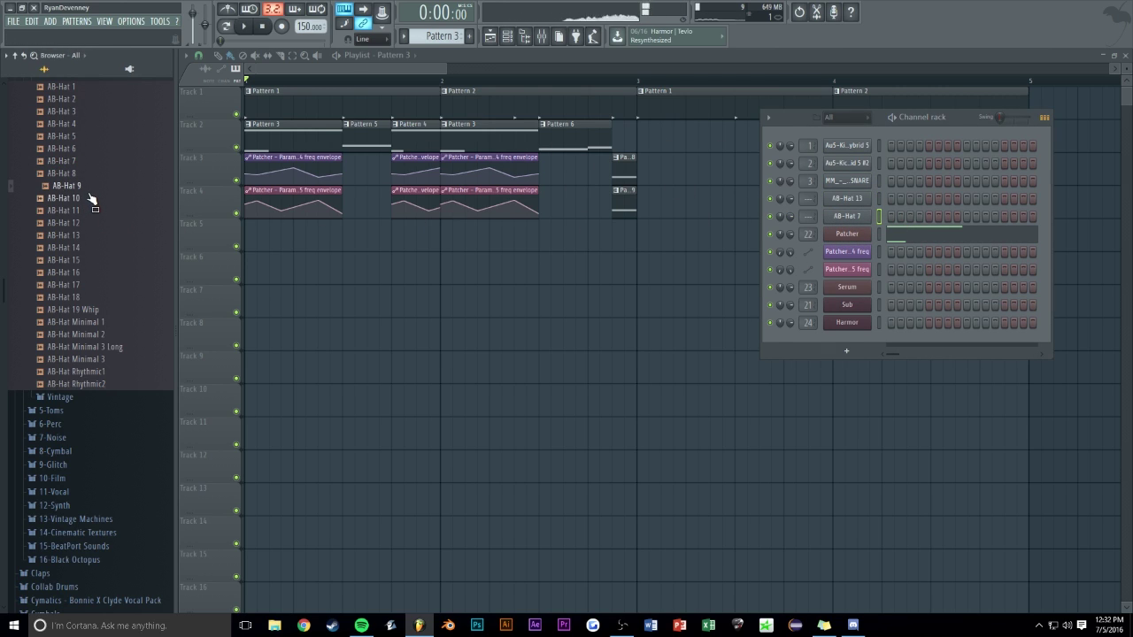
pyautogui.moveTo(204, 188); pyautogui.dragTo(857, 237)
# Create Pattern 7 and place its clip at bar 1 of Track 5 in the playlist
pyautogui.press('F4')
pyautogui.press('Return')
pyautogui.click(305, 236)
pyautogui.moveTo(351, 240); pyautogui.dragTo(302, 240)
# Shift the clips below Track 1 down one track and reposition the Pattern 7 clip at bar 1 of Track 2
pyautogui.moveTo(751, 132); pyautogui.dragTo(159, 312)
pyautogui.hotkey('shift', 'Down')
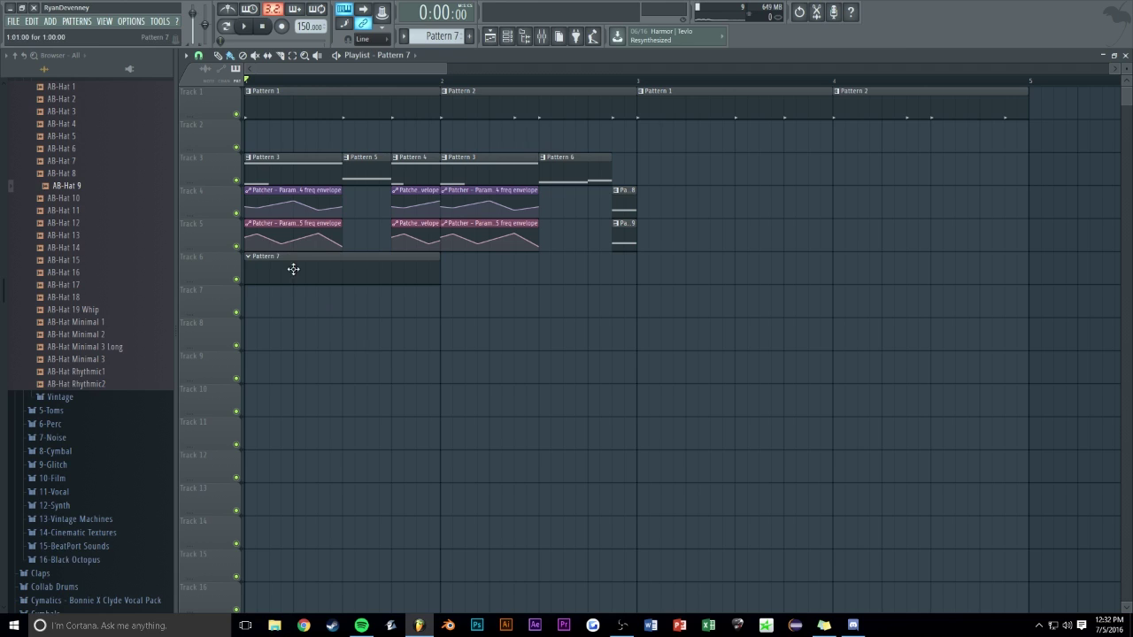
pyautogui.rightClick(294, 269)
pyautogui.click(261, 130)
# Program hats in Pattern 7: AB-Hat 13 on steps 1, 11 and 15, AB-Hat 7 on 7 and 13, AB-Hat 9 on 5
pyautogui.press('F6')
pyautogui.click(893, 198)
pyautogui.click(945, 214)
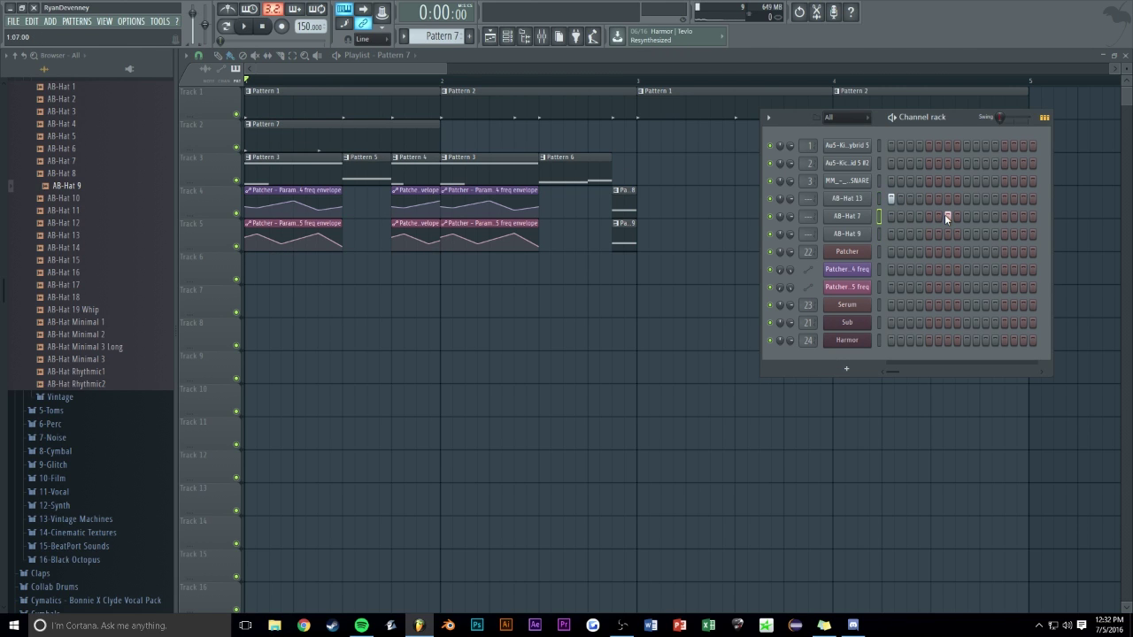
pyautogui.click(930, 234)
pyautogui.press('space')
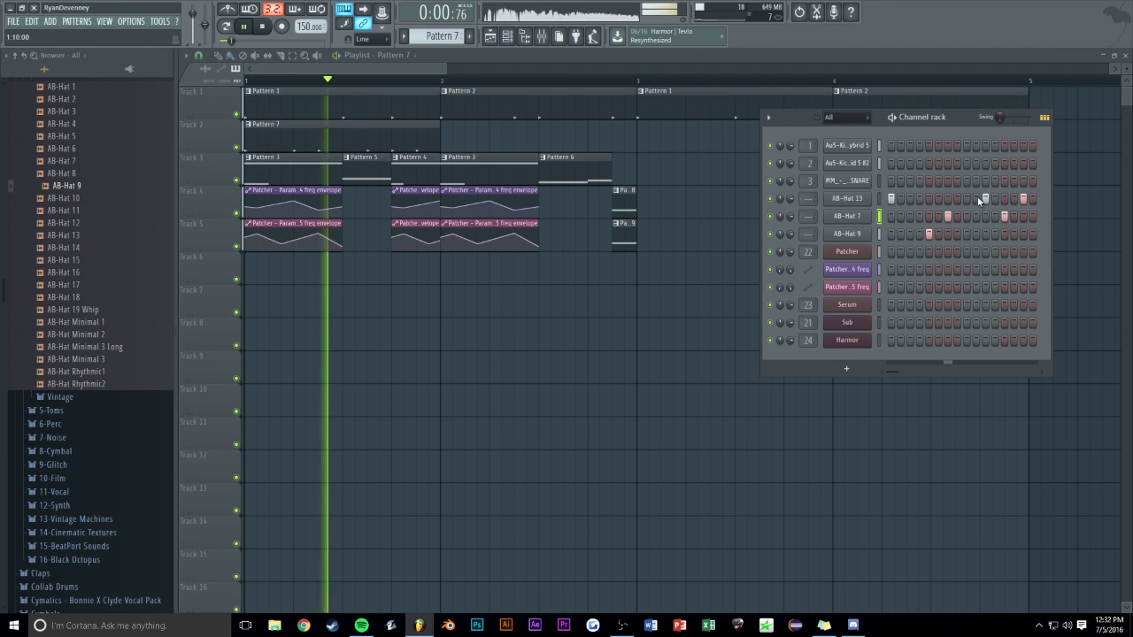
pyautogui.press('space')
# Duplicate the Pattern 7 clip along Track 2 so it fills bars 1 to 4
pyautogui.click(325, 147)
pyautogui.hotkey('ctrl', 'b')
pyautogui.hotkey('ctrl', 'b')
pyautogui.hotkey('ctrl', 'b')
pyautogui.hotkey('ctrl', 'd')
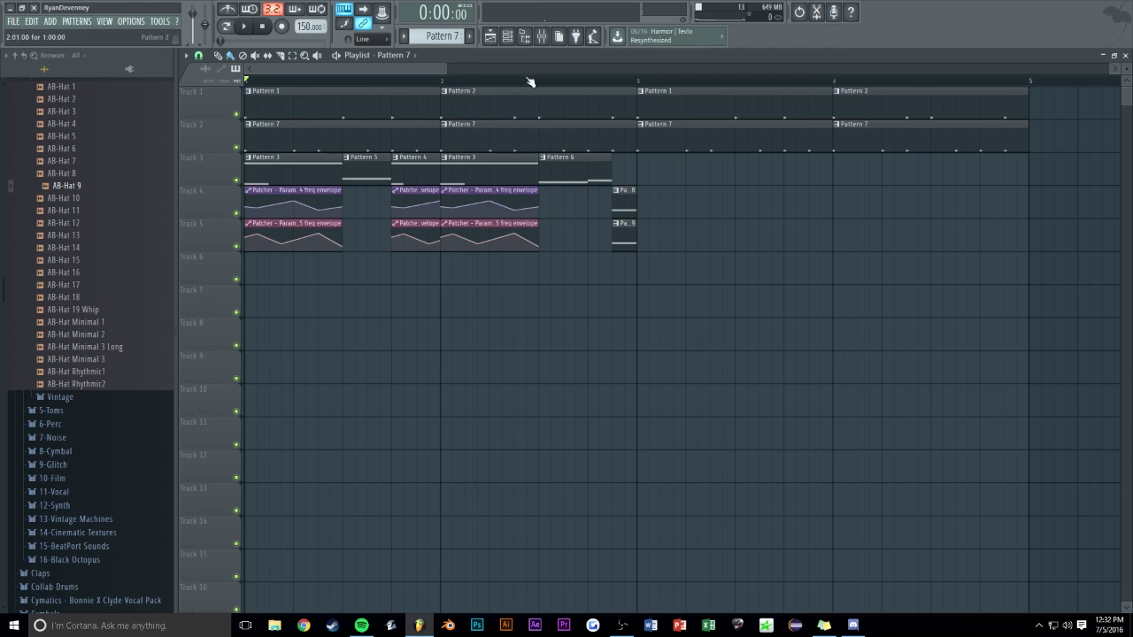
# Loop Pattern 7 on its own, move AB-Hat 7's step 7 hit to step 5, and put AB-Hat 9 on steps 3 and 7
pyautogui.click(505, 39)
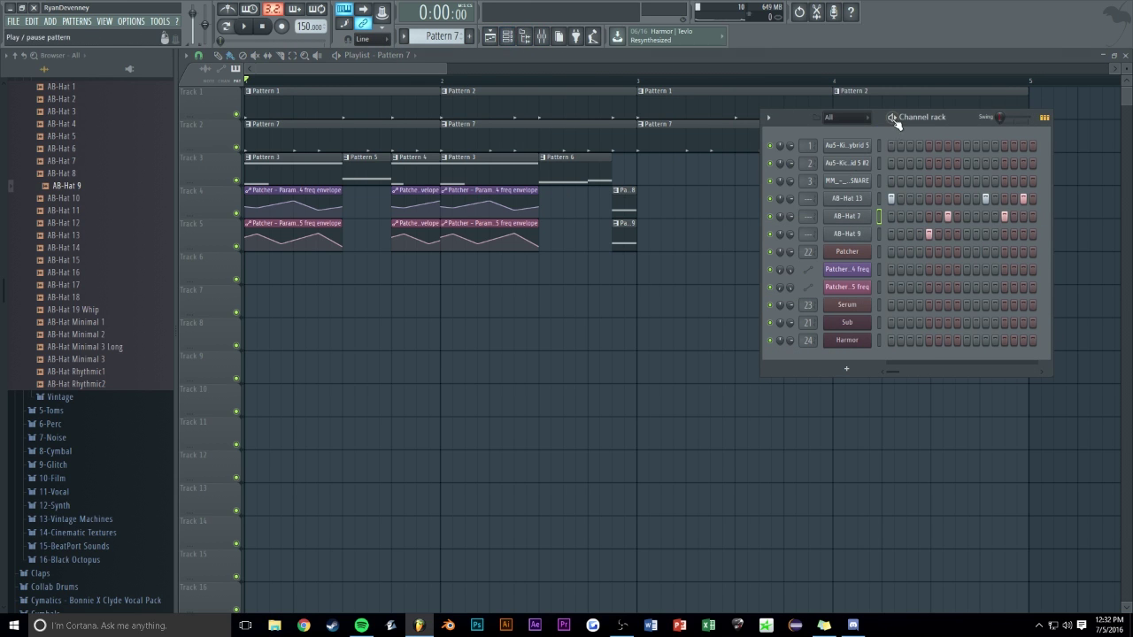
pyautogui.moveTo(949, 125); pyautogui.dragTo(597, 165)
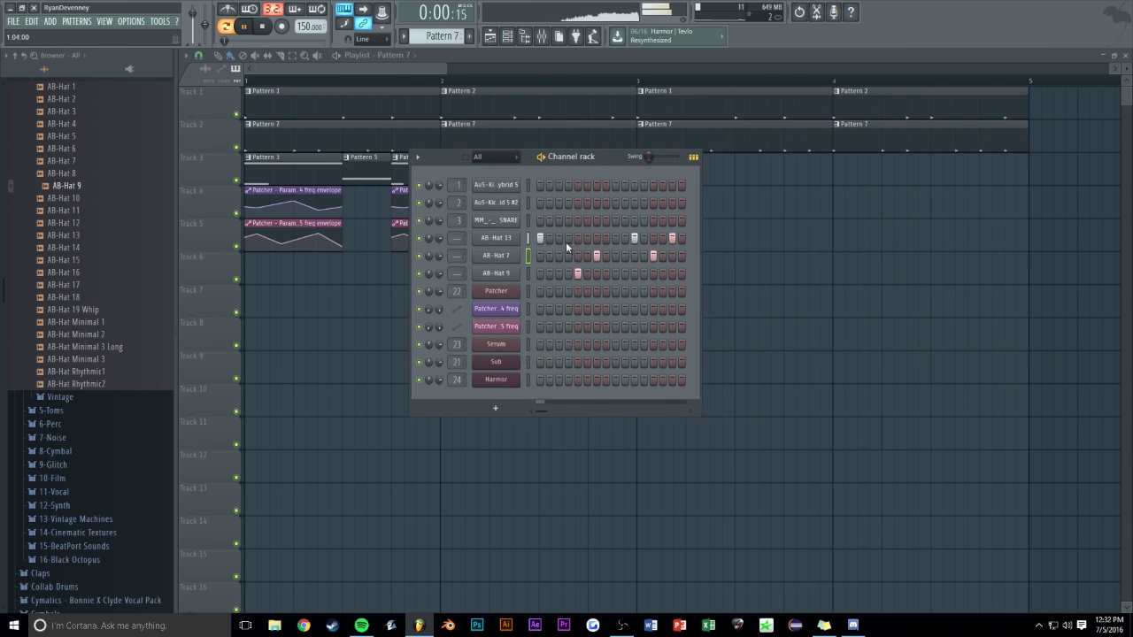
pyautogui.click(559, 274)
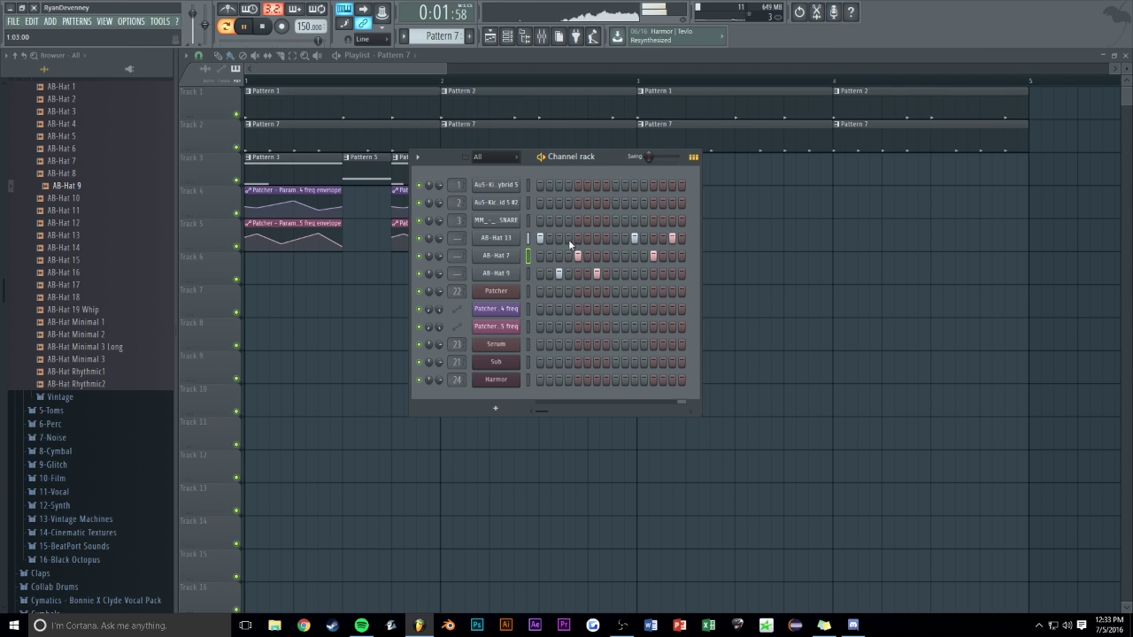
# Move the AB-Hat 13 hit from step 11 to step 9 and replace its step 15 hit with AB-Hat 9
pyautogui.click(634, 237)
pyautogui.click(615, 237)
pyautogui.click(671, 237)
pyautogui.click(653, 254)
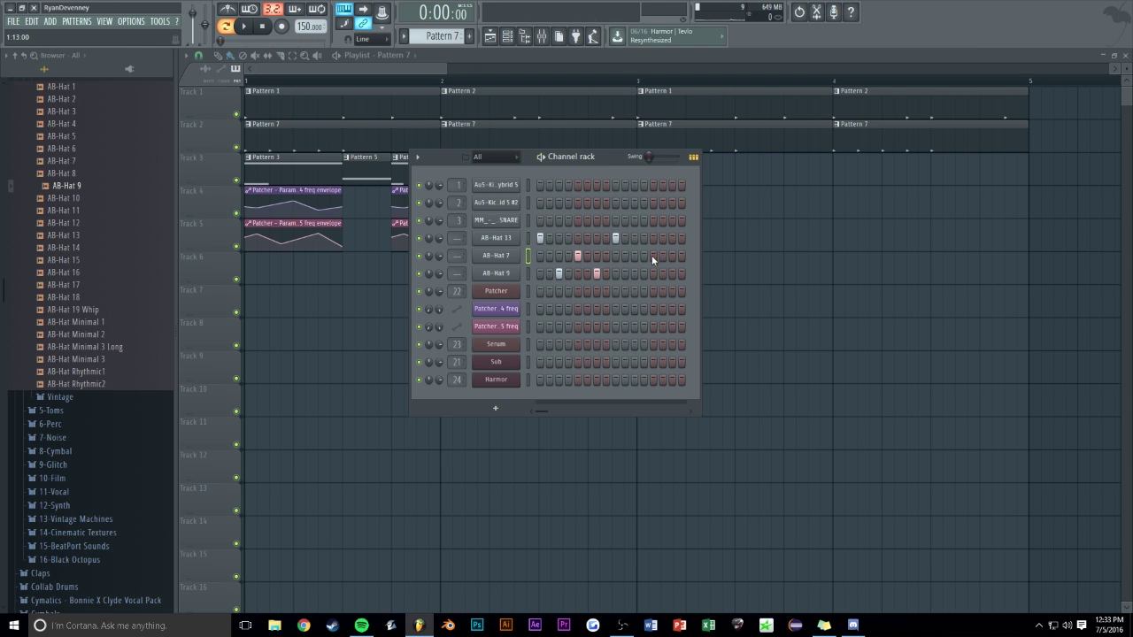
pyautogui.click(652, 255)
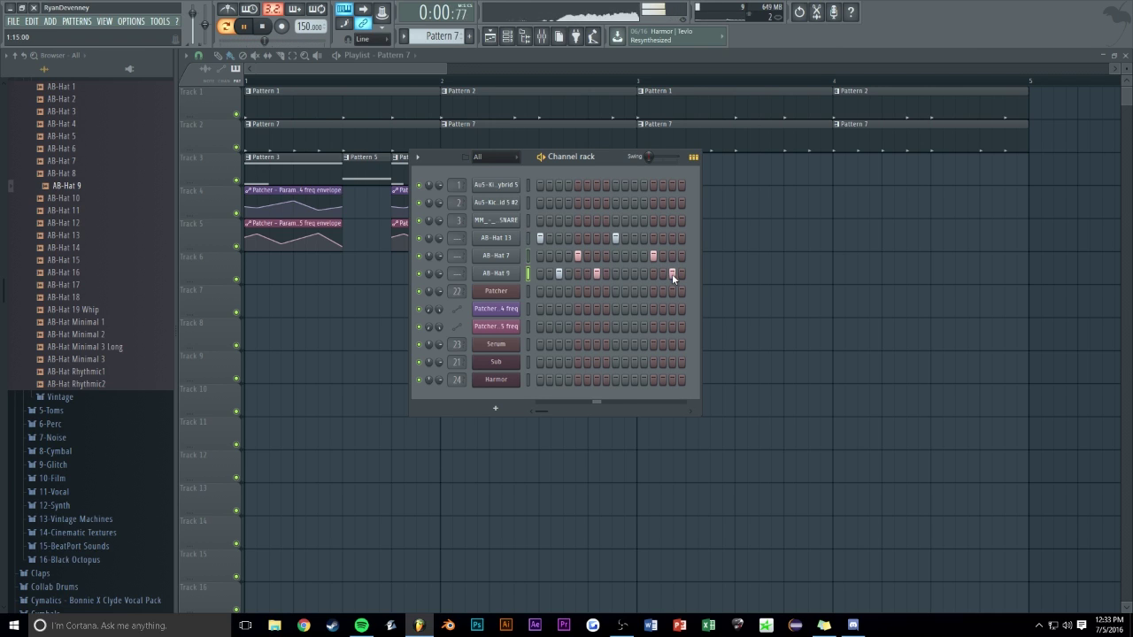
# Route the AB-Hat 13, AB-Hat 7 and AB-Hat 9 channels to mixer tracks 4, 5 and 6
pyautogui.click(589, 217)
pyautogui.press('space')
pyautogui.scroll(-2, 206, 93)
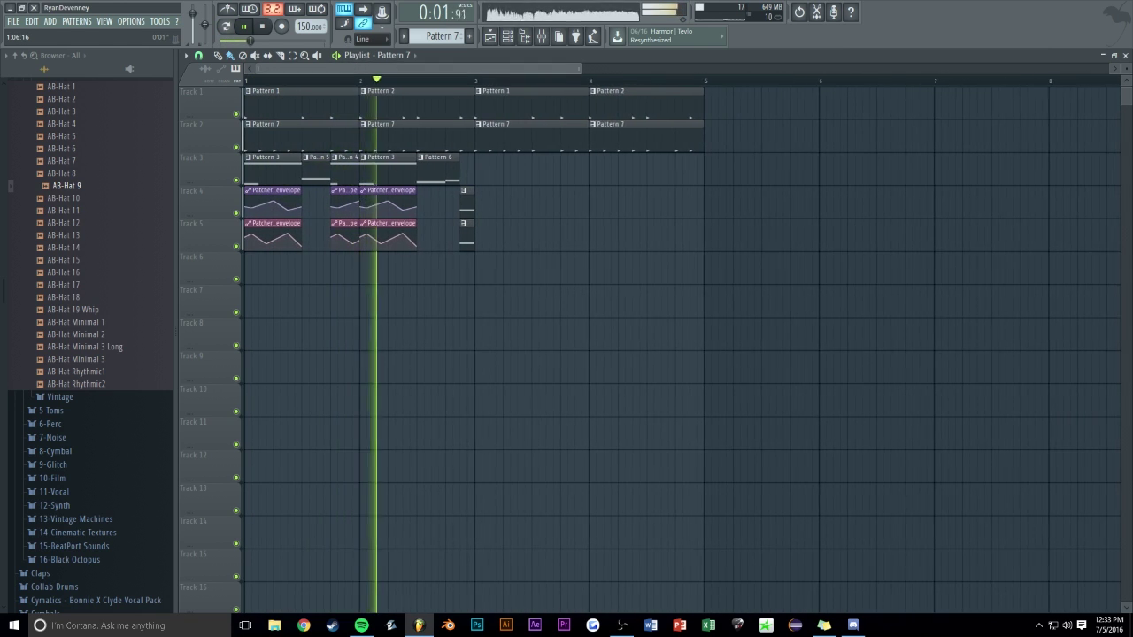
pyautogui.press('F9')
pyautogui.press('F6')
pyautogui.press('space')
pyautogui.scroll(4, 453, 238)
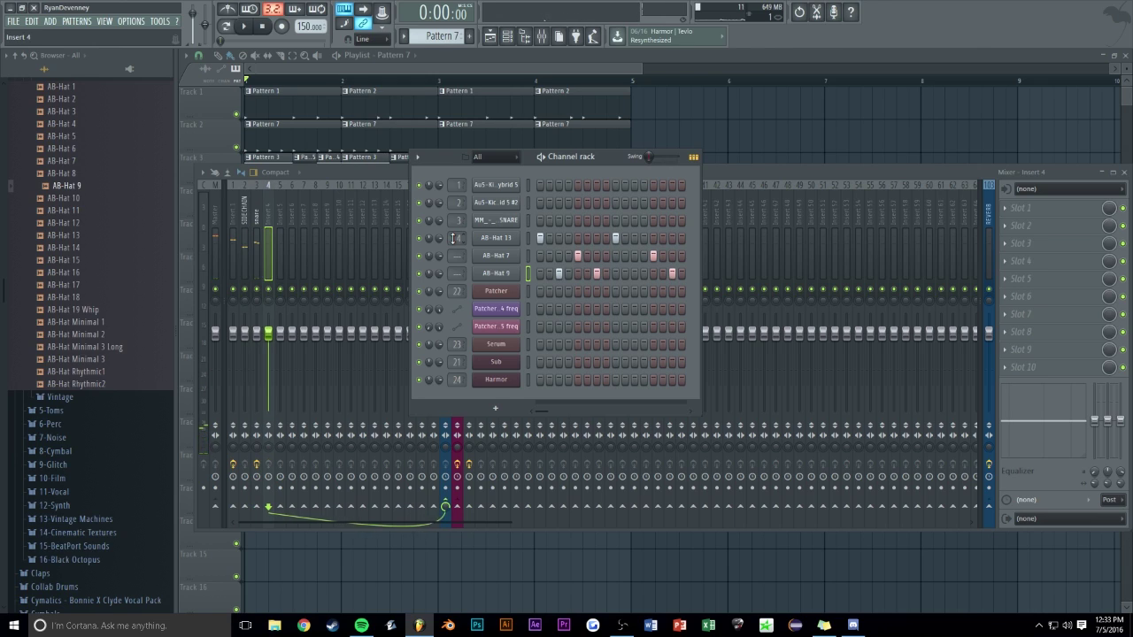
pyautogui.scroll(5, 457, 256)
pyautogui.scroll(6, 457, 274)
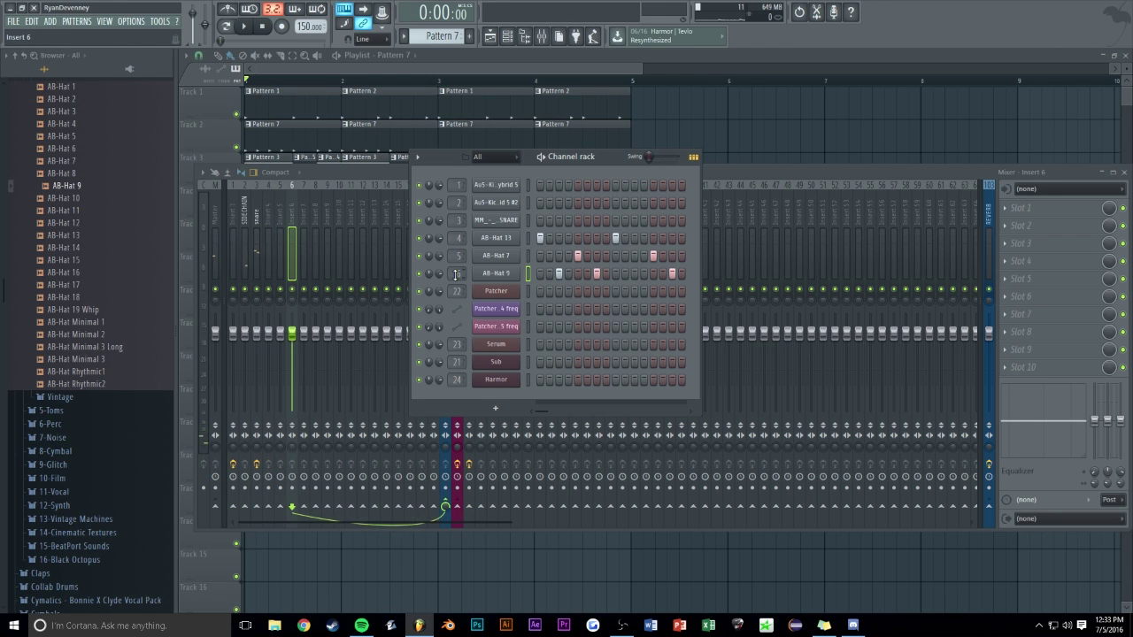
# Name mixer track 7 hihat and route mixer tracks 4 to 6 only into it
pyautogui.press('space')
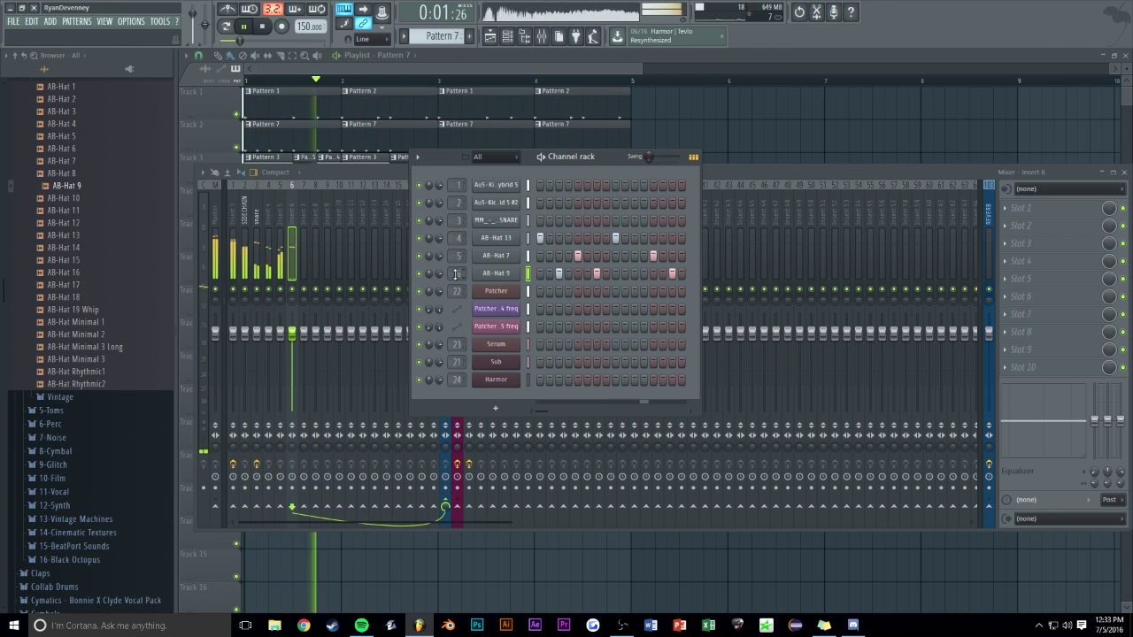
pyautogui.click(305, 212)
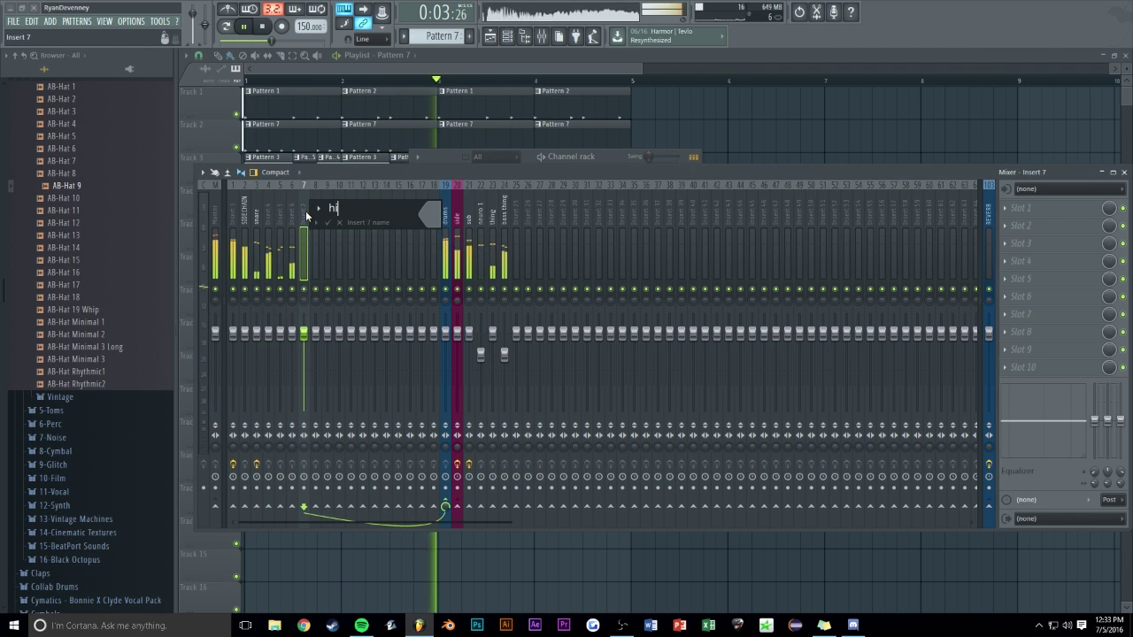
pyautogui.moveTo(269, 224); pyautogui.dragTo(292, 221)
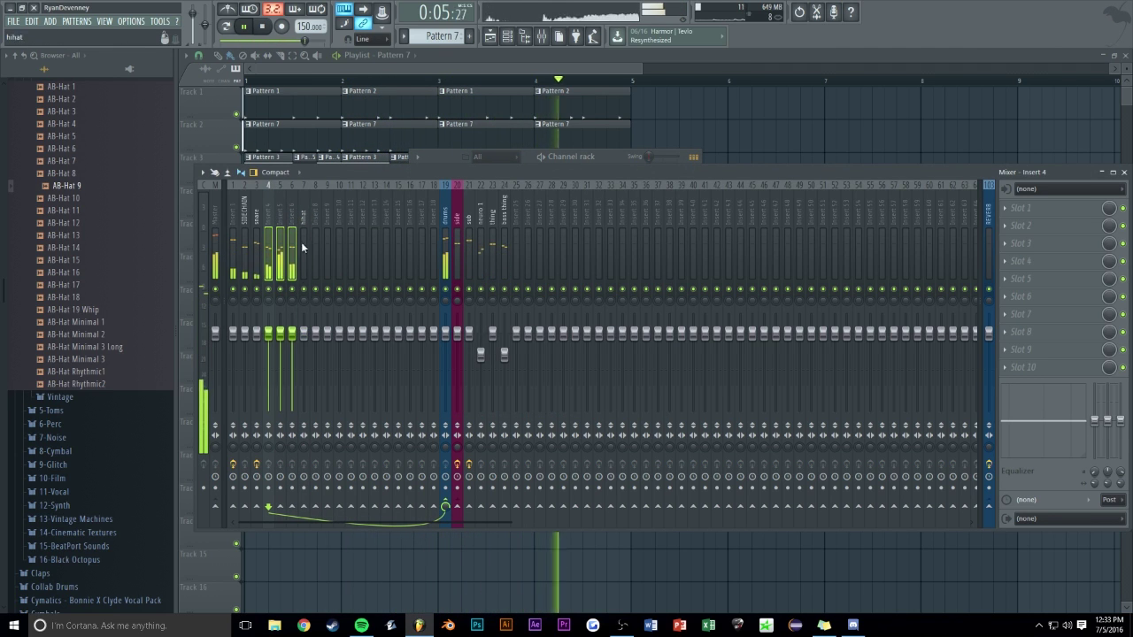
pyautogui.rightClick(303, 505)
pyautogui.click(345, 514)
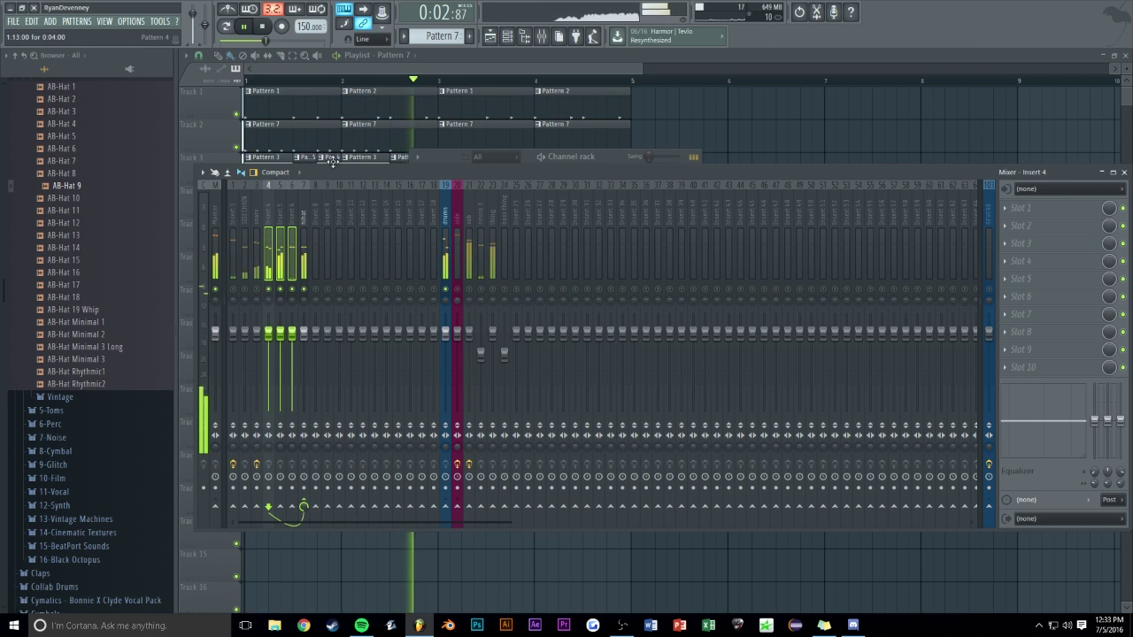
# Lower the volume of mixer track 4 and load ValhallaRoom in the hihat track's first effect slot
pyautogui.moveTo(330, 171); pyautogui.dragTo(355, 157)
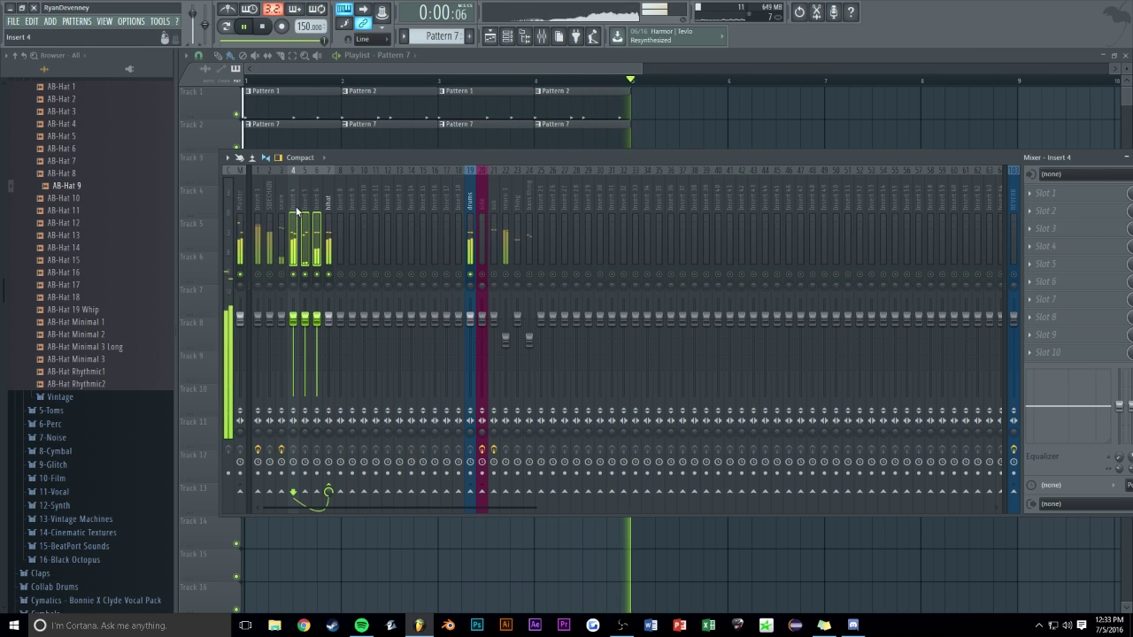
pyautogui.moveTo(293, 317); pyautogui.dragTo(293, 338)
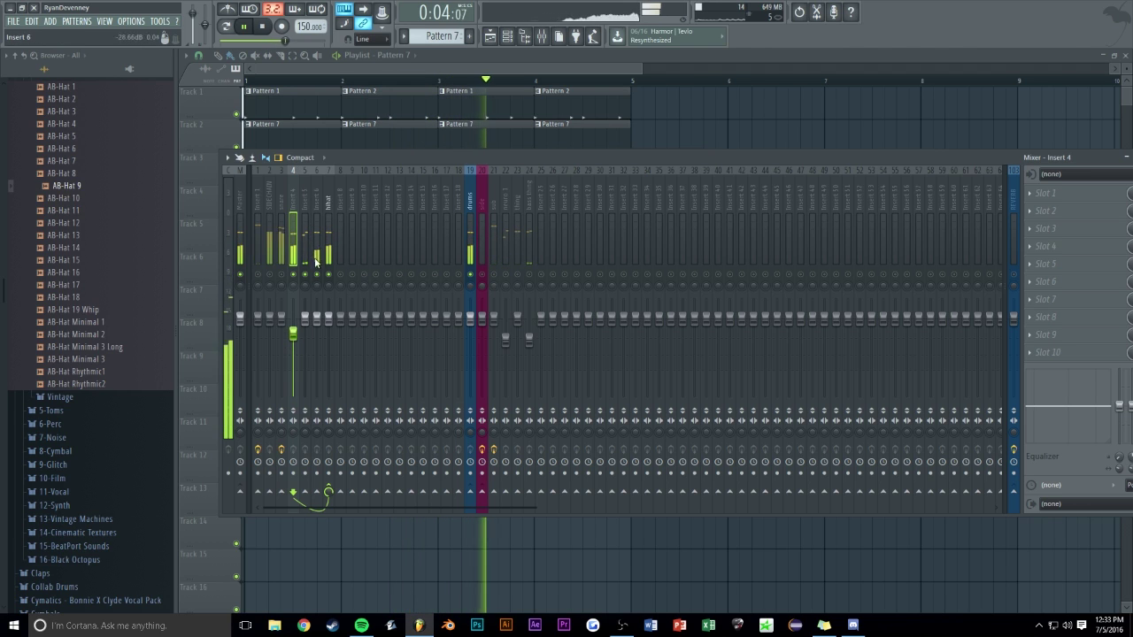
pyautogui.click(333, 281)
pyautogui.click(1057, 193)
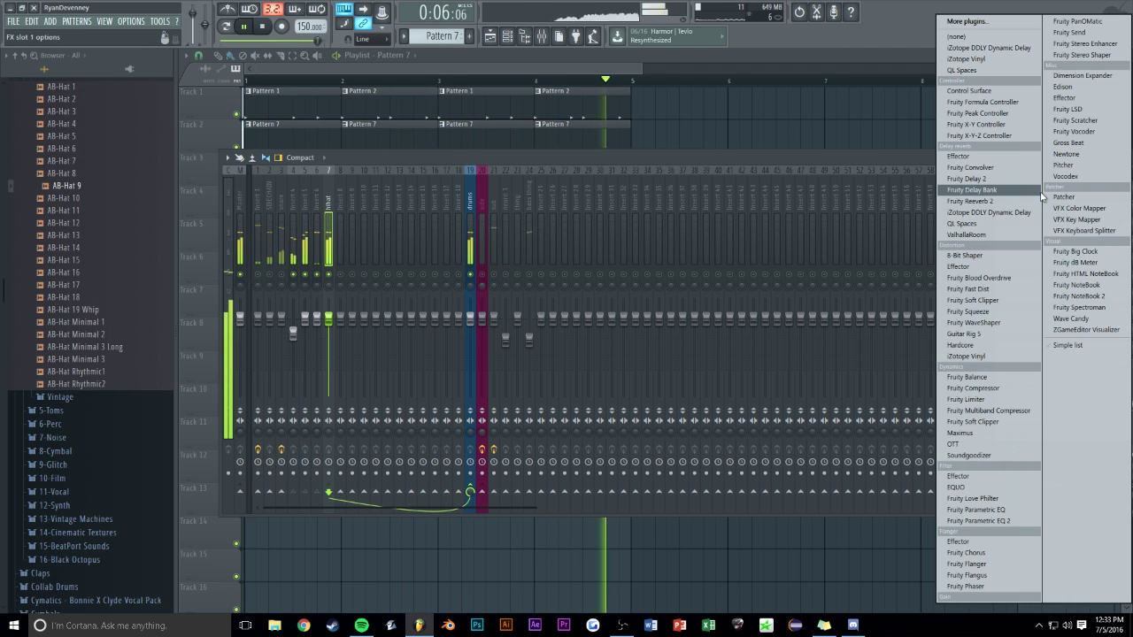
pyautogui.click(978, 235)
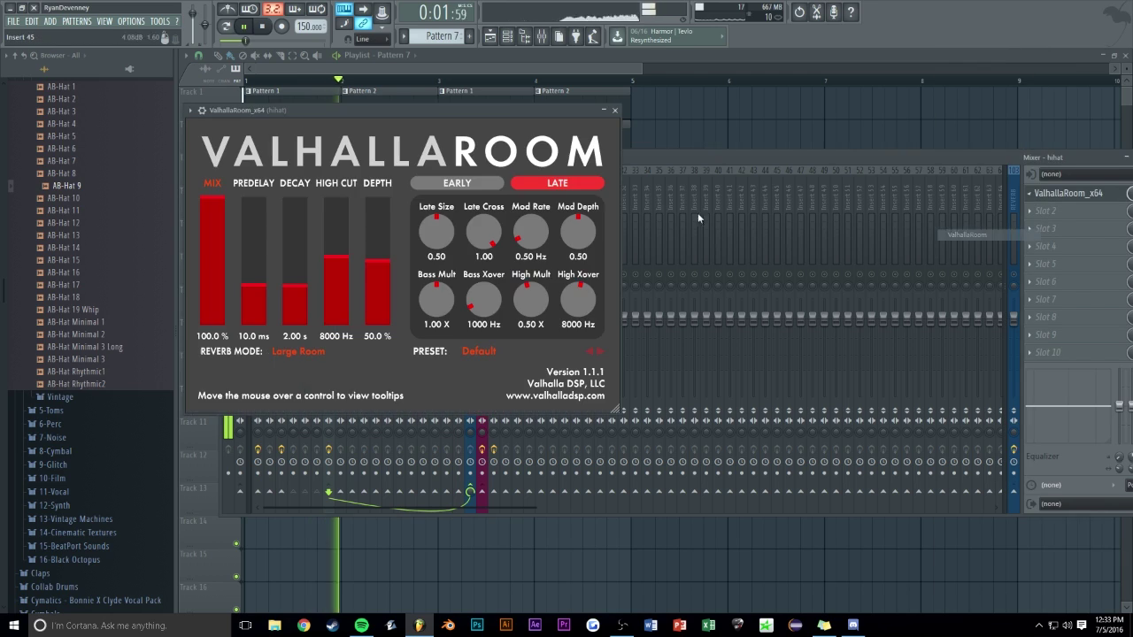
# Set the hihat reverb to about 52.1% mix, 2.87 s decay and 13830 Hz high cut
pyautogui.moveTo(213, 222); pyautogui.dragTo(217, 283)
pyautogui.moveTo(216, 260); pyautogui.dragTo(216, 263)
pyautogui.moveTo(336, 266); pyautogui.dragTo(336, 196)
pyautogui.moveTo(296, 293); pyautogui.dragTo(296, 285)
pyautogui.moveTo(333, 202); pyautogui.dragTo(331, 215)
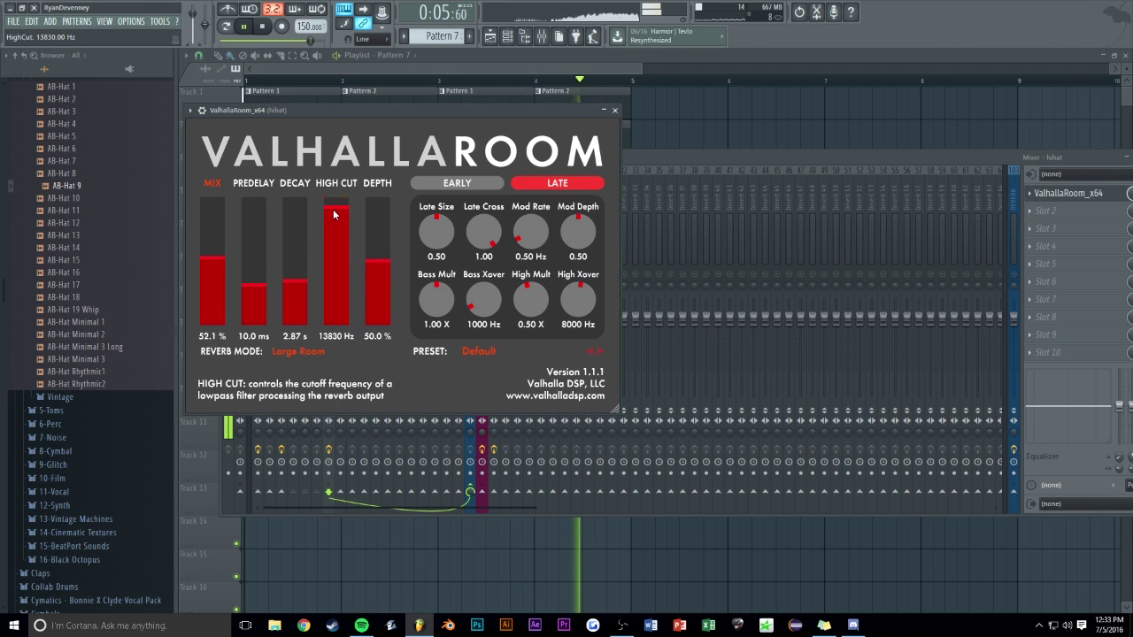
pyautogui.click(615, 113)
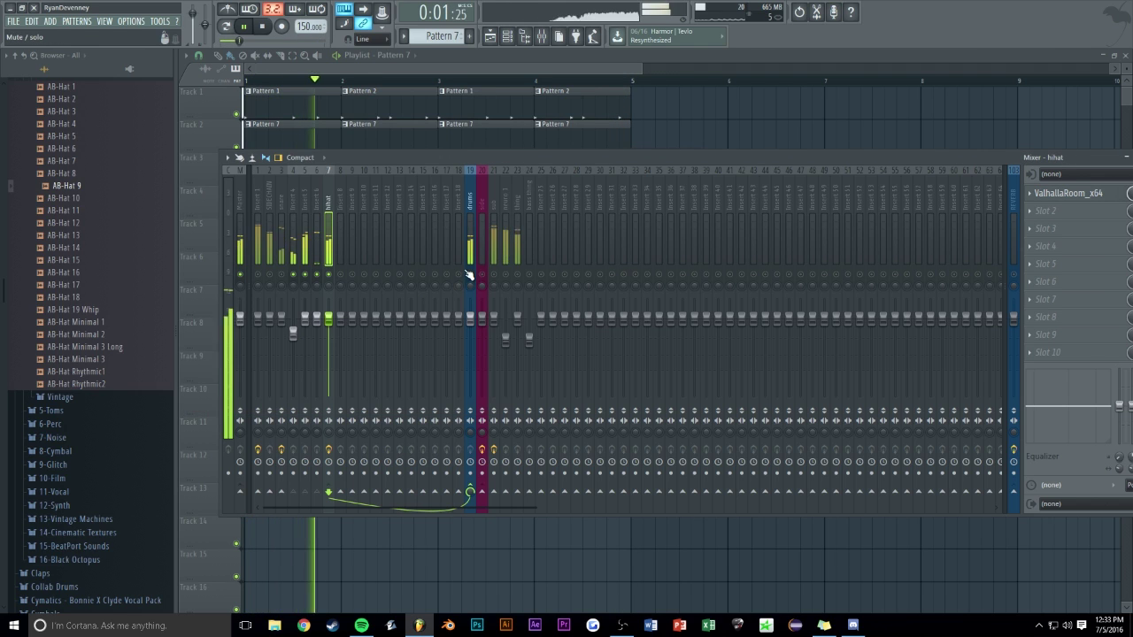
# Duplicate the bass pattern and envelope clips on Tracks 3 to 5 from bars 1–2 into bars 3–4
pyautogui.press('F9')
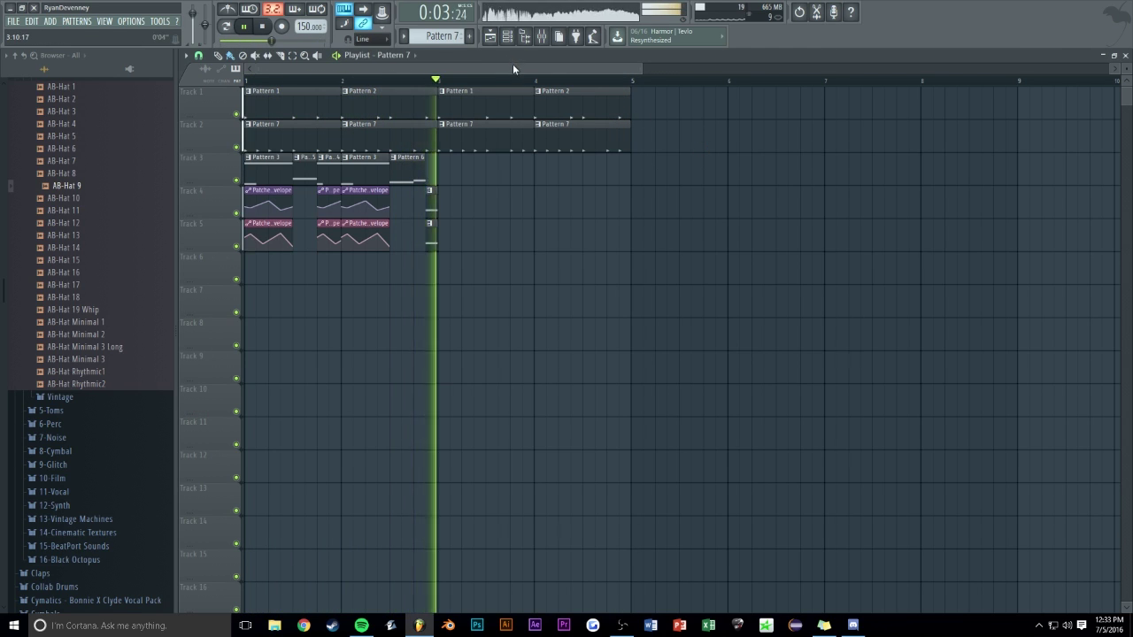
pyautogui.scroll(2, 599, 202)
pyautogui.moveTo(579, 170); pyautogui.dragTo(323, 298)
pyautogui.hotkey('ctrl', 'b')
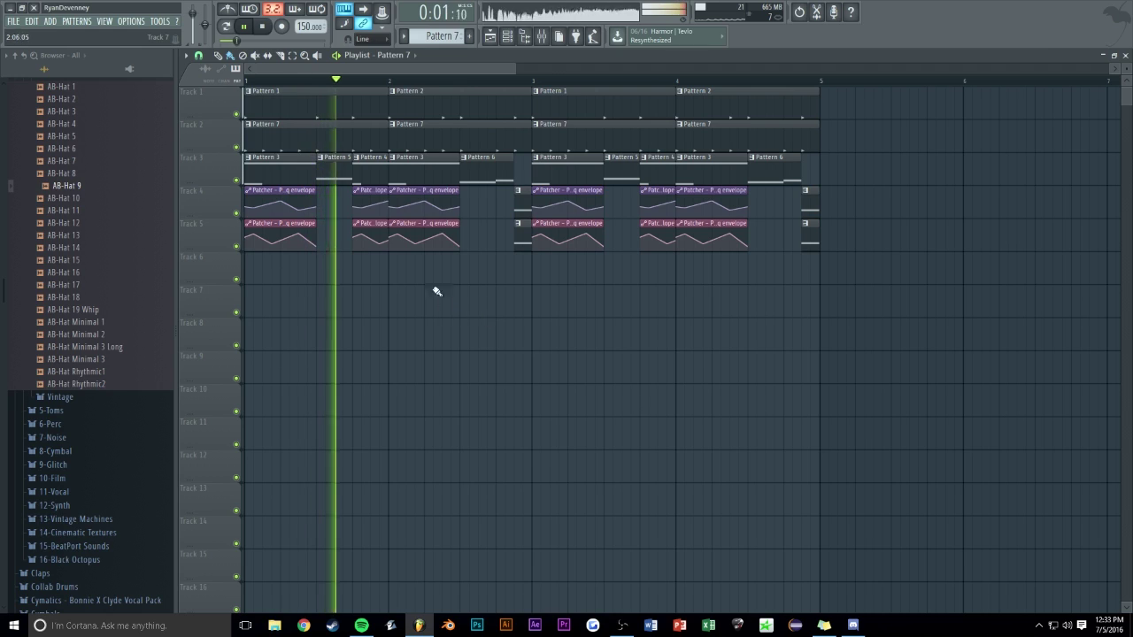
pyautogui.scroll(-2, 452, 84)
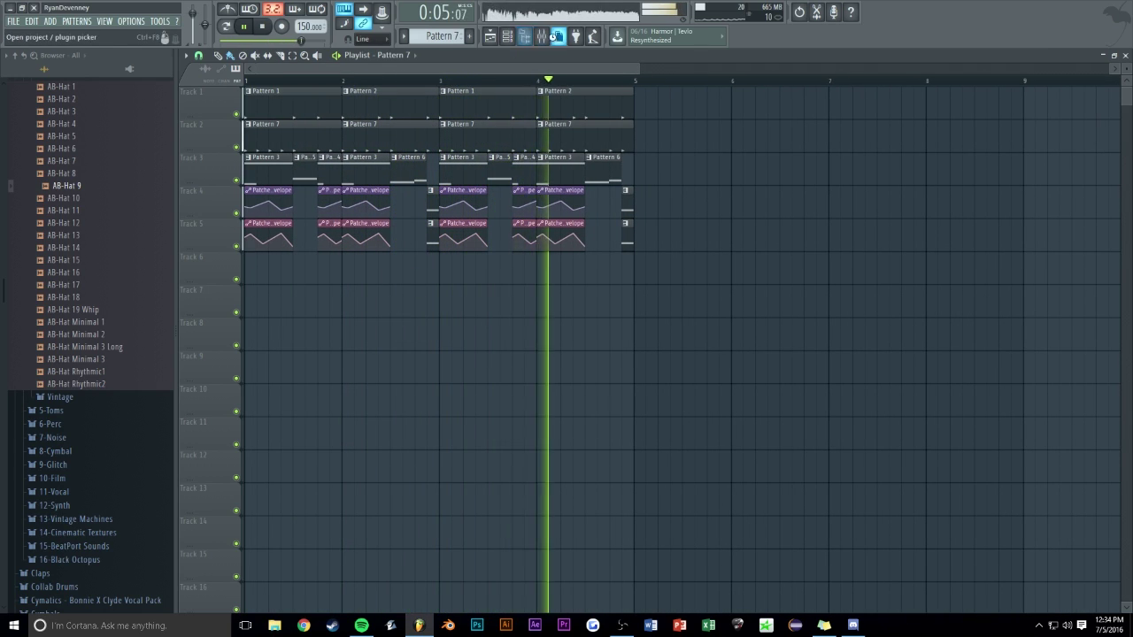
# Lower the hihat mixer track's volume to about 91% (-2.1 dB) while the full mix plays
pyautogui.press('F9')
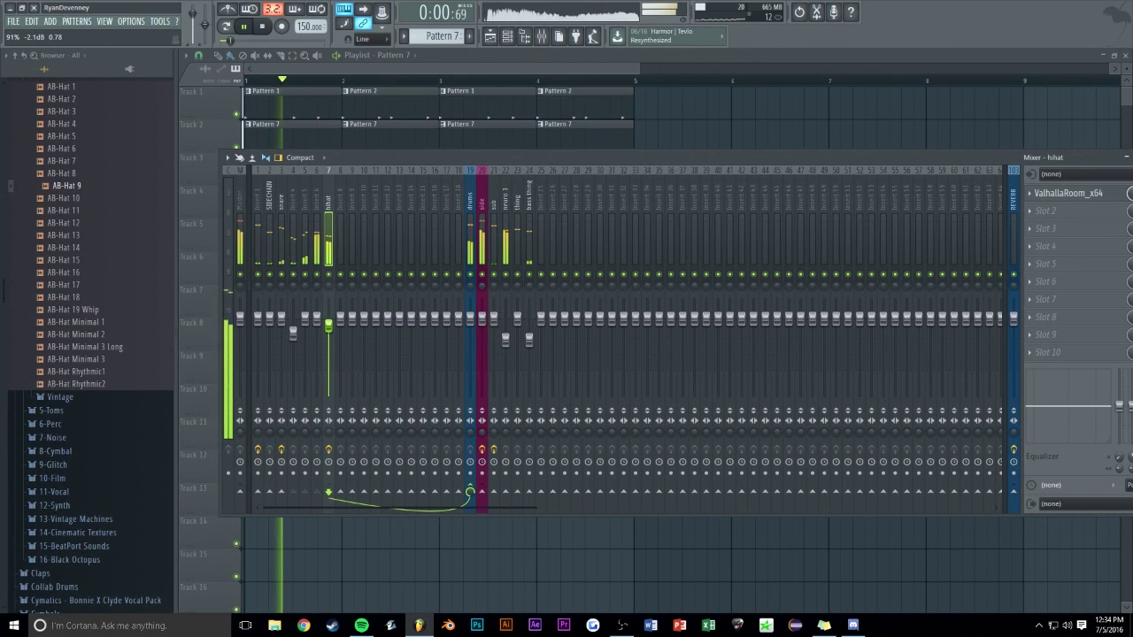
pyautogui.press('F9')
pyautogui.hotkey('alt', 'Tab')
pyautogui.hotkey('alt', 'Tab')
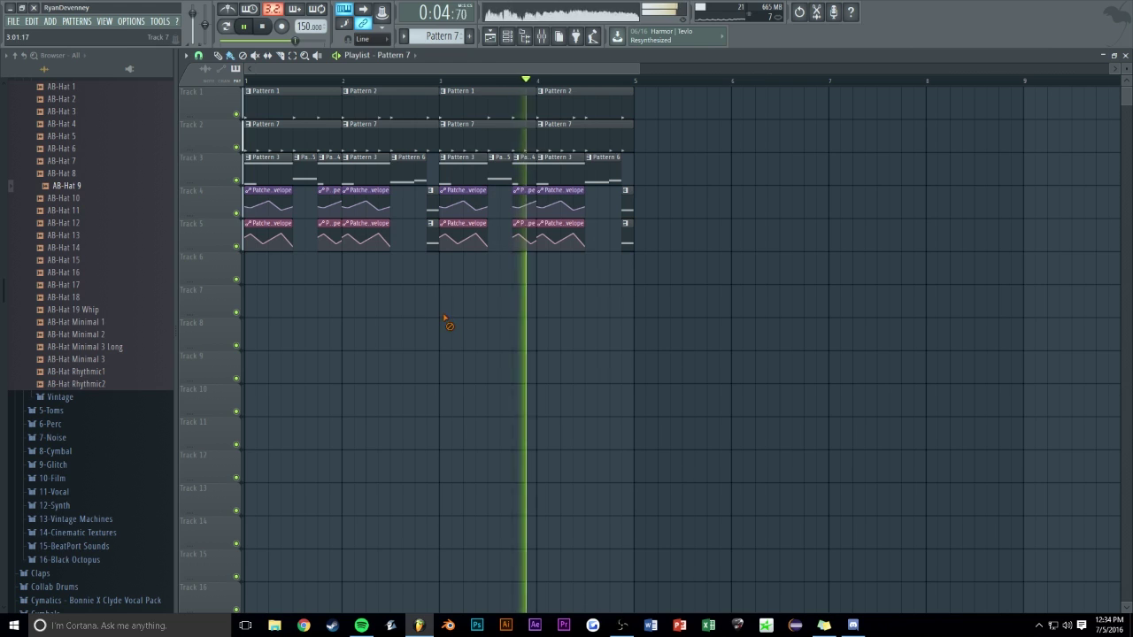
pyautogui.keyDown('ctrl'); pyautogui.scroll(3, 586, 116); pyautogui.keyUp('ctrl')
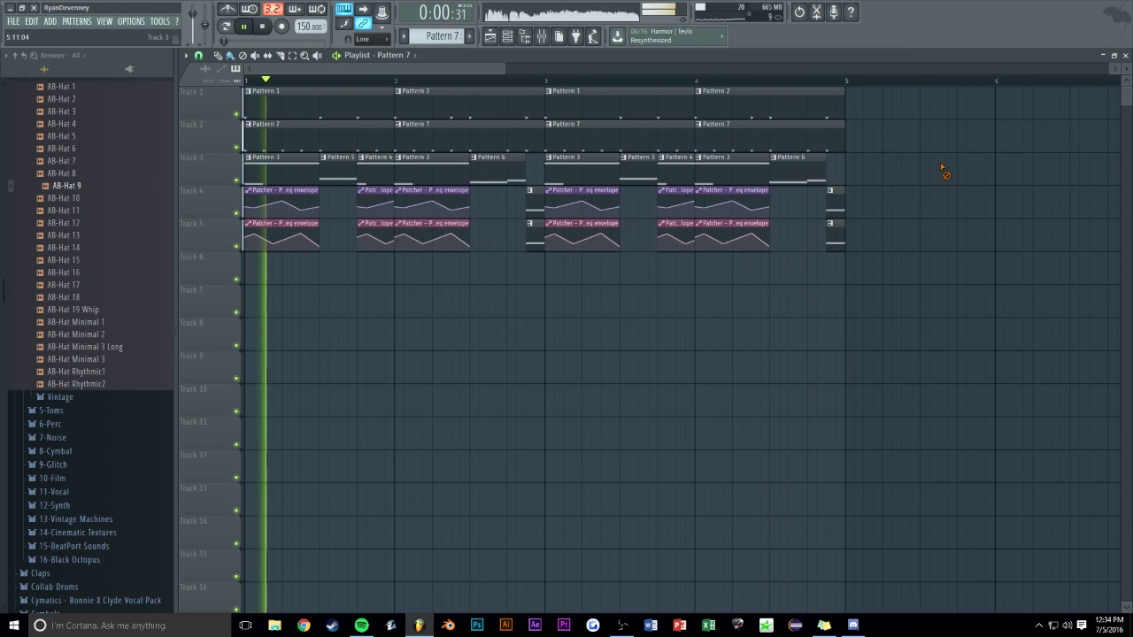
# Save the project as NeuroThing150dsharpminor in the Projects folder and play the arrangement
pyautogui.scroll(-3, 448, 66)
pyautogui.press('space')
pyautogui.hotkey('ctrl', 'shift', 's')
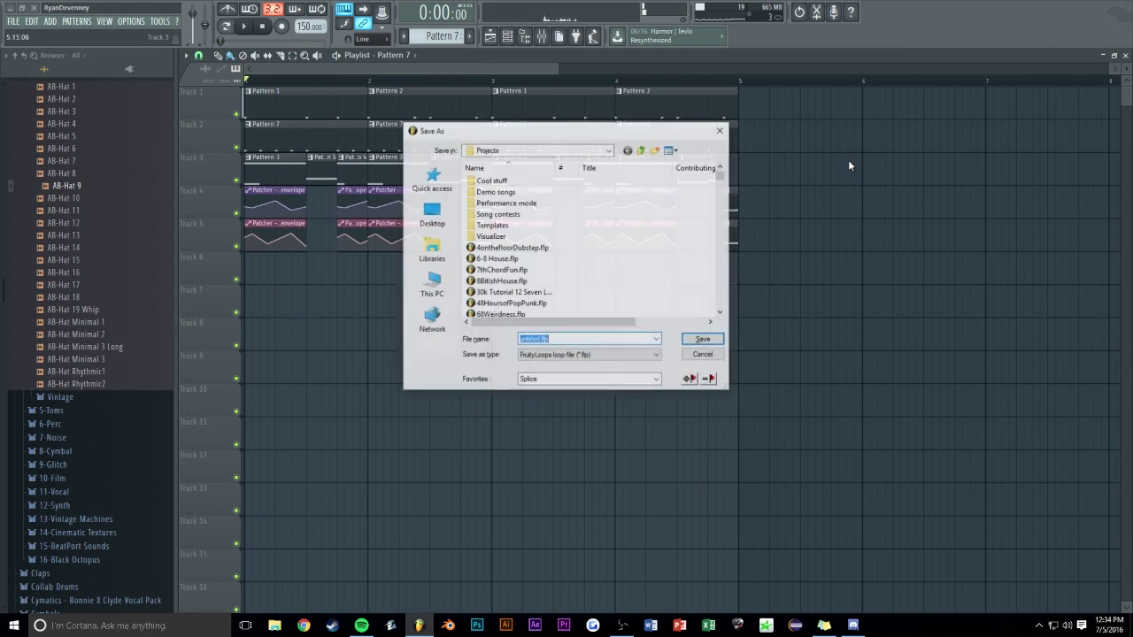
pyautogui.write('Neuro Thing150')
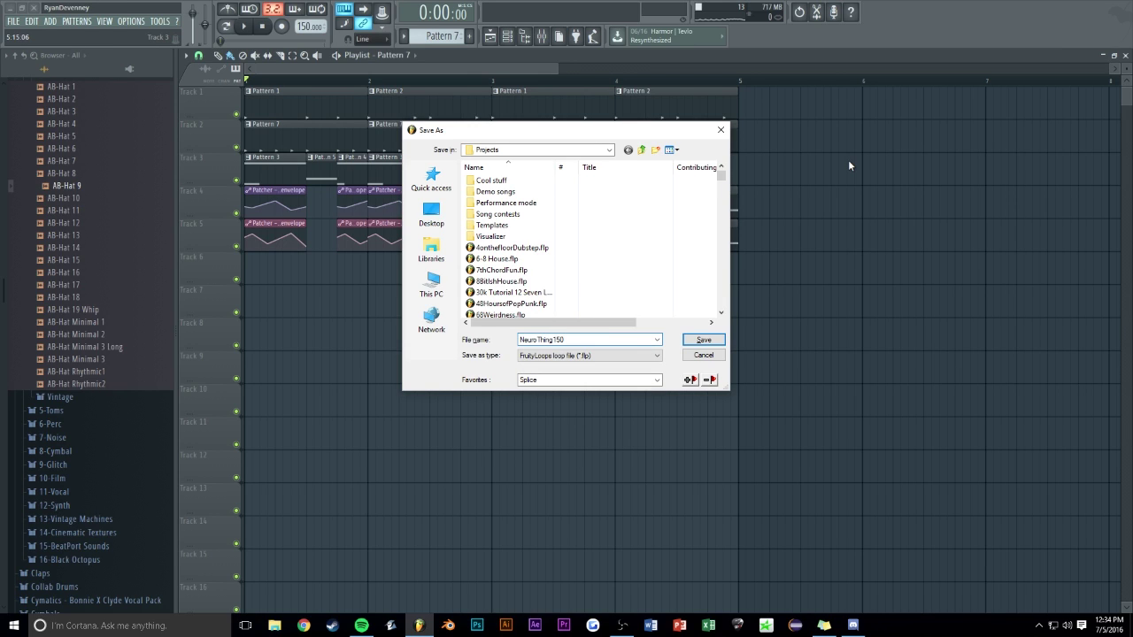
pyautogui.write('dsharpminor')
pyautogui.press('Return')
pyautogui.press('space')
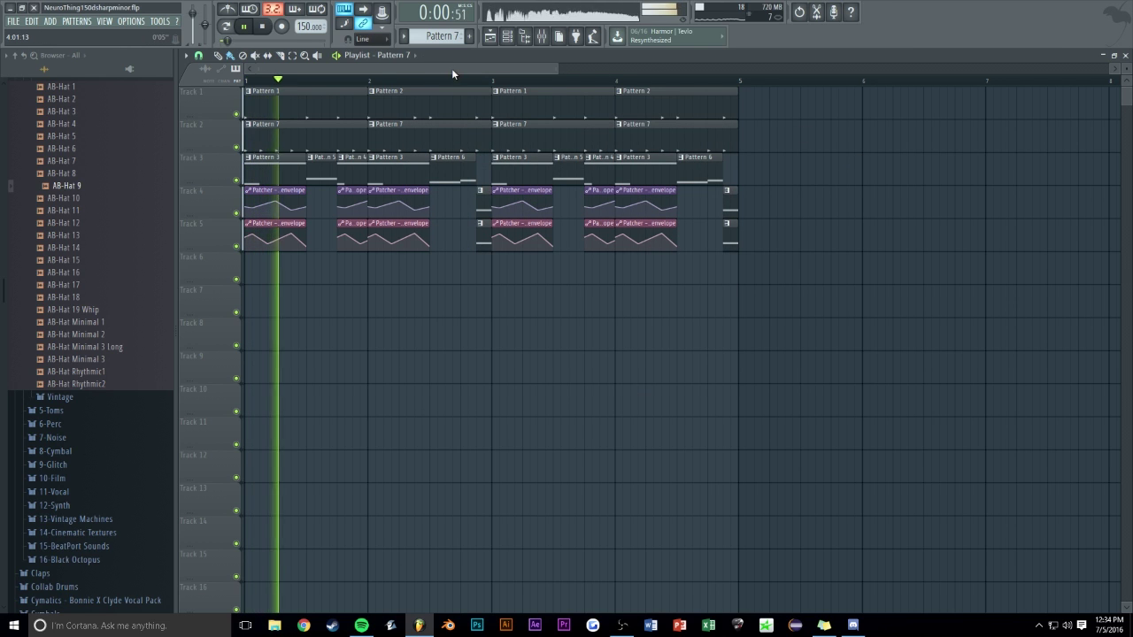
# Collapse the open 4-HiHat and Breaktweaker sample folders in the browser
pyautogui.scroll(-1, 850, 147)
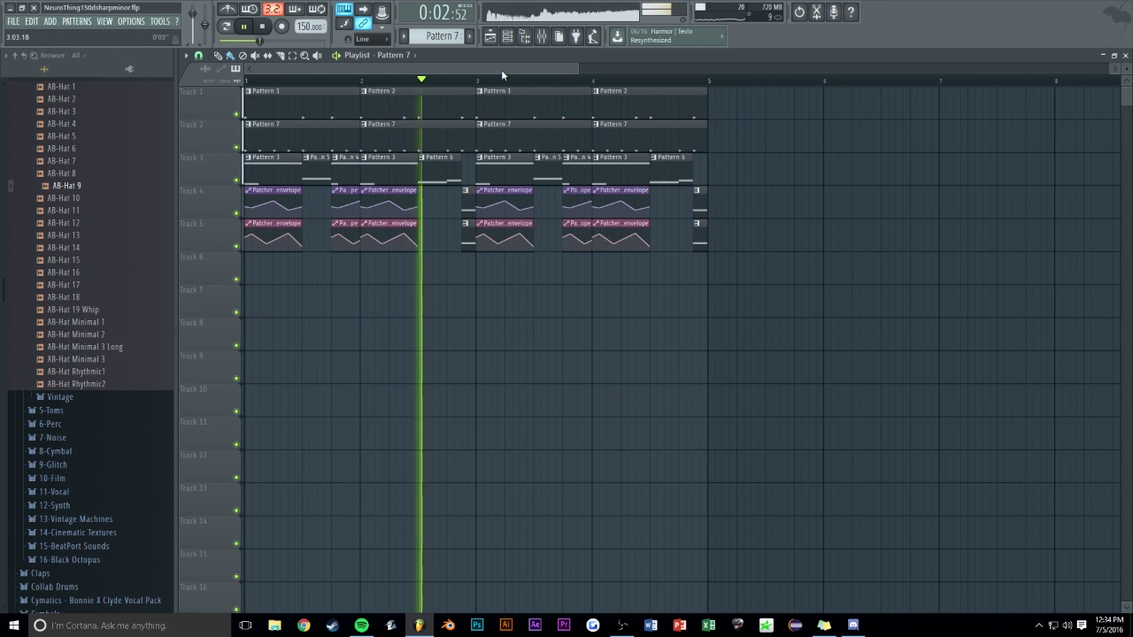
pyautogui.scroll(1, 499, 76)
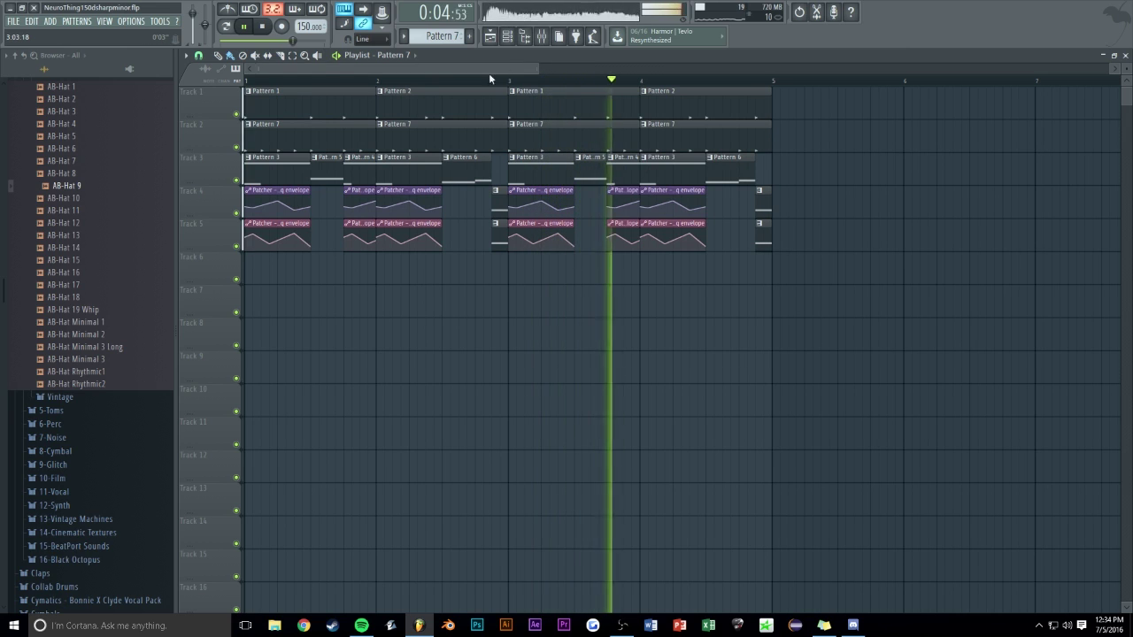
pyautogui.scroll(4, 88, 251)
pyautogui.scroll(2, 89, 251)
pyautogui.click(62, 296)
pyautogui.click(51, 256)
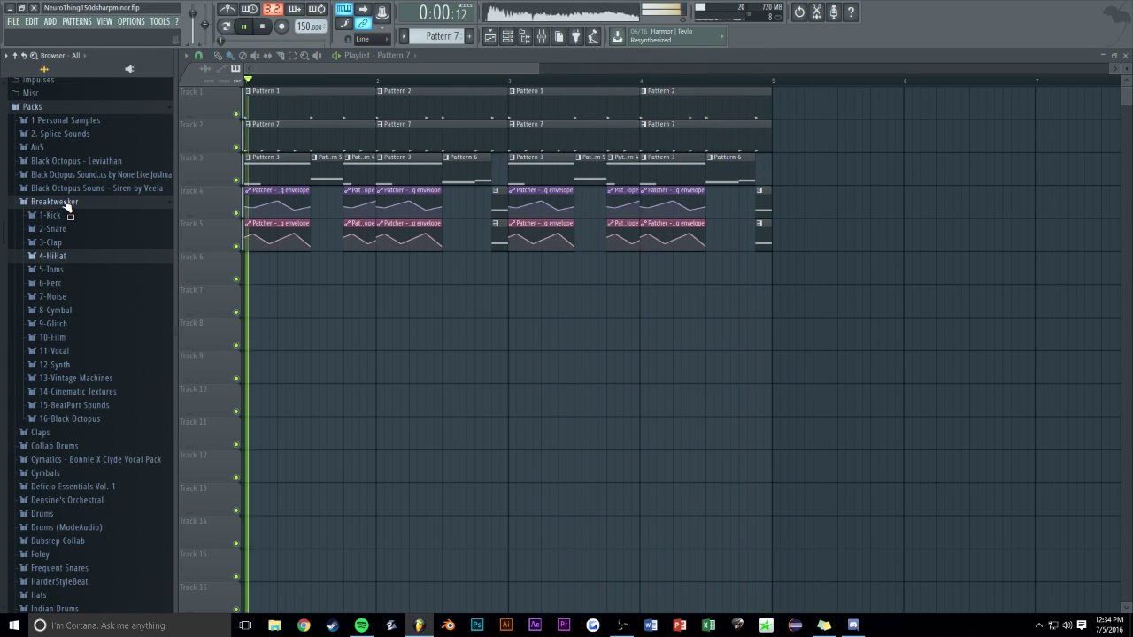
pyautogui.click(55, 202)
pyautogui.scroll(-1, 481, 76)
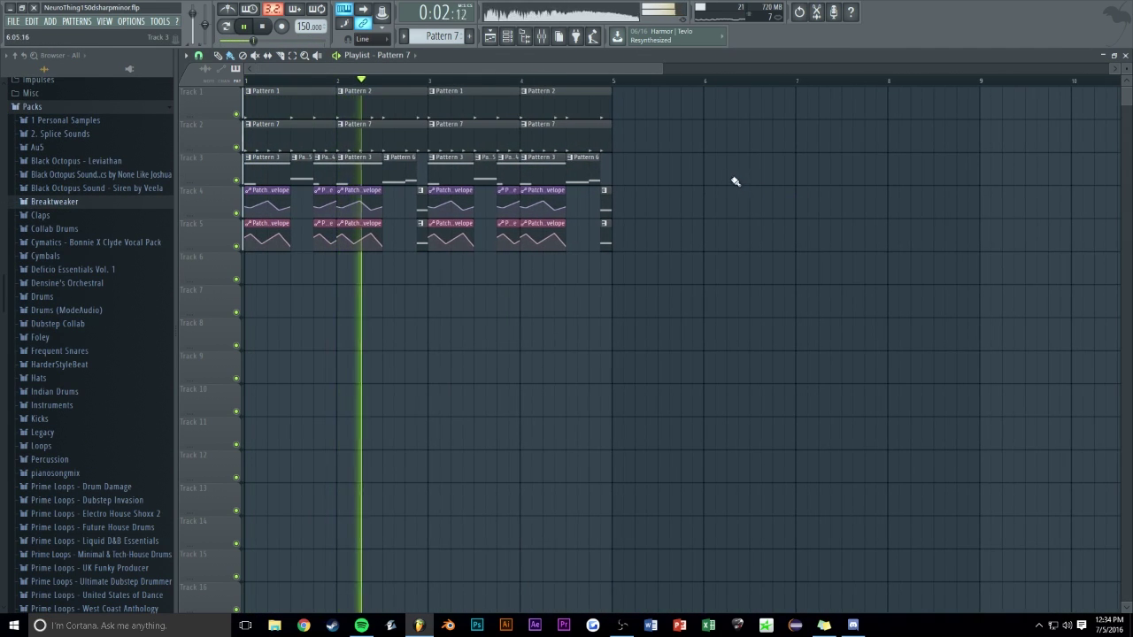
# Stop playback, switch to a new empty pattern and add a Play instrument channel
pyautogui.scroll(2, 485, 71)
pyautogui.press('space')
pyautogui.press('F6')
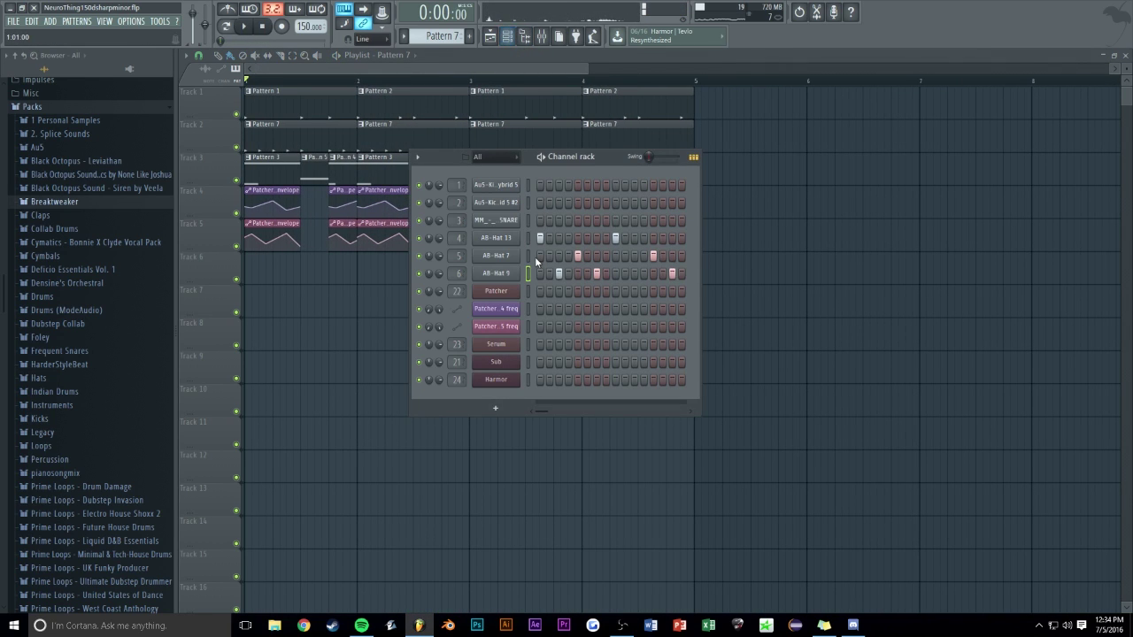
pyautogui.press('F4')
pyautogui.moveTo(618, 157); pyautogui.dragTo(707, 152)
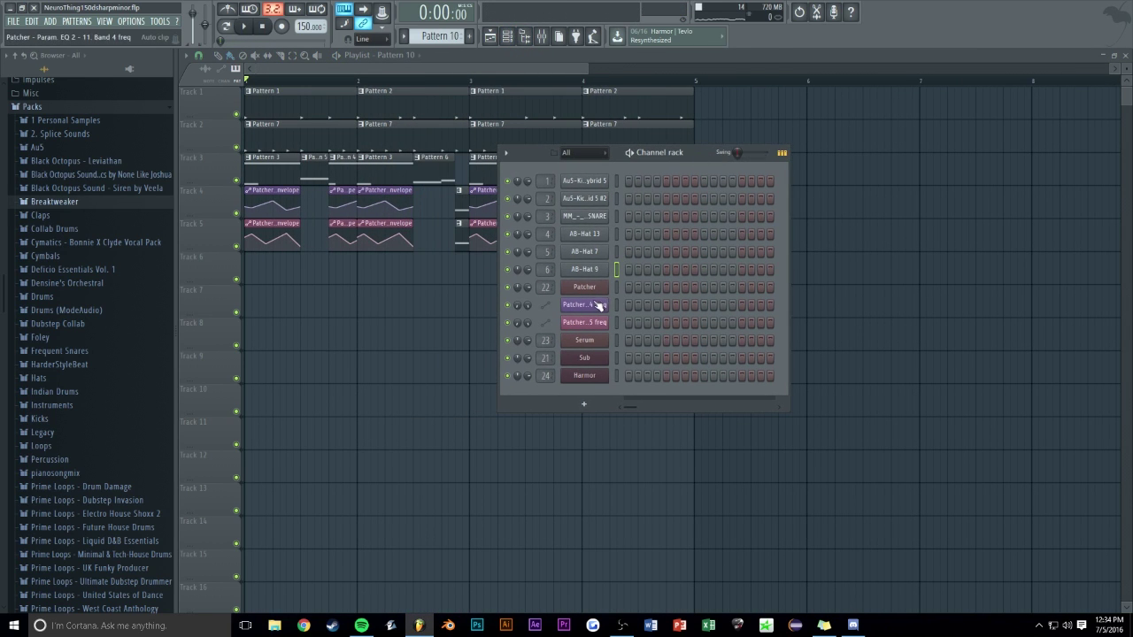
pyautogui.click(584, 405)
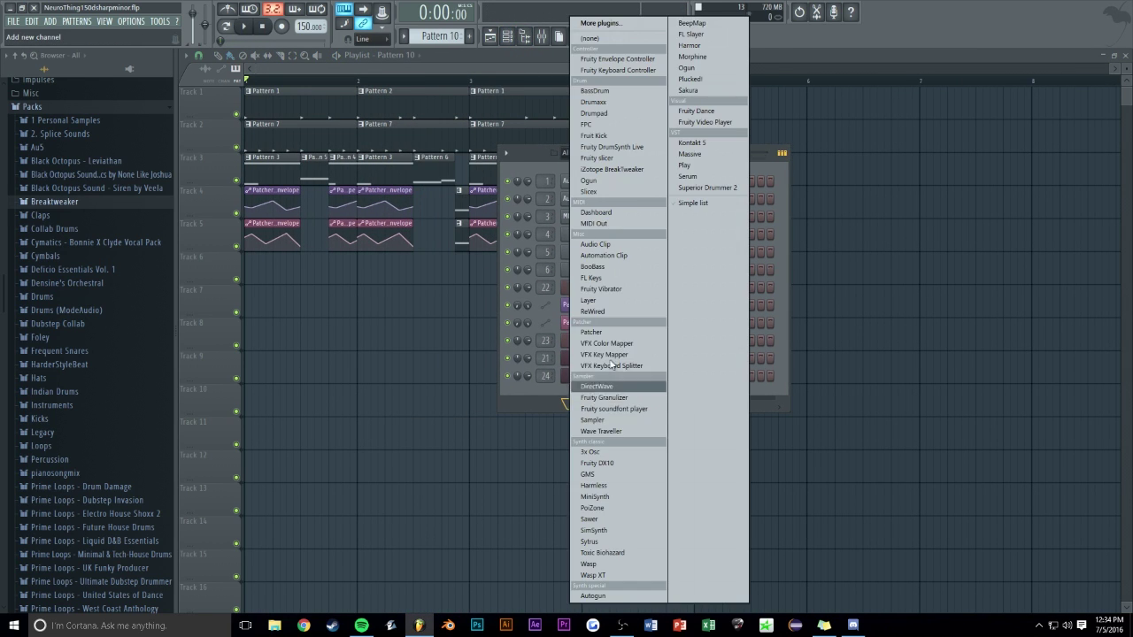
pyautogui.click(708, 174)
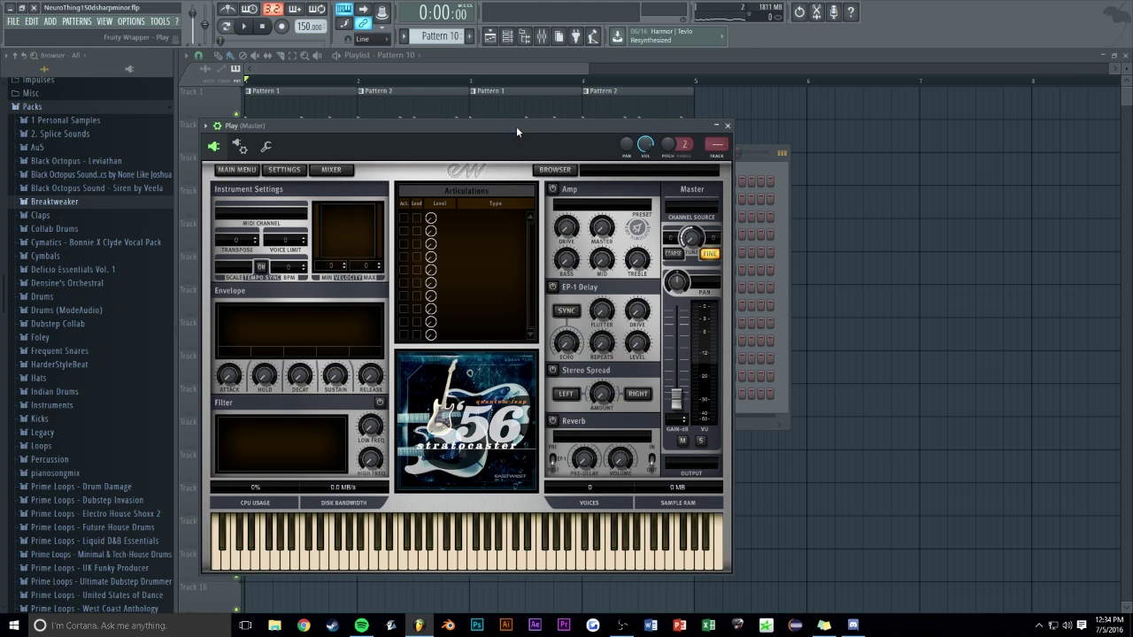
# Load Music Box.ewi from EW Goliath's keyboard and mallet instruments into Play
pyautogui.moveTo(516, 131); pyautogui.dragTo(551, 110)
pyautogui.click(590, 150)
pyautogui.click(272, 349)
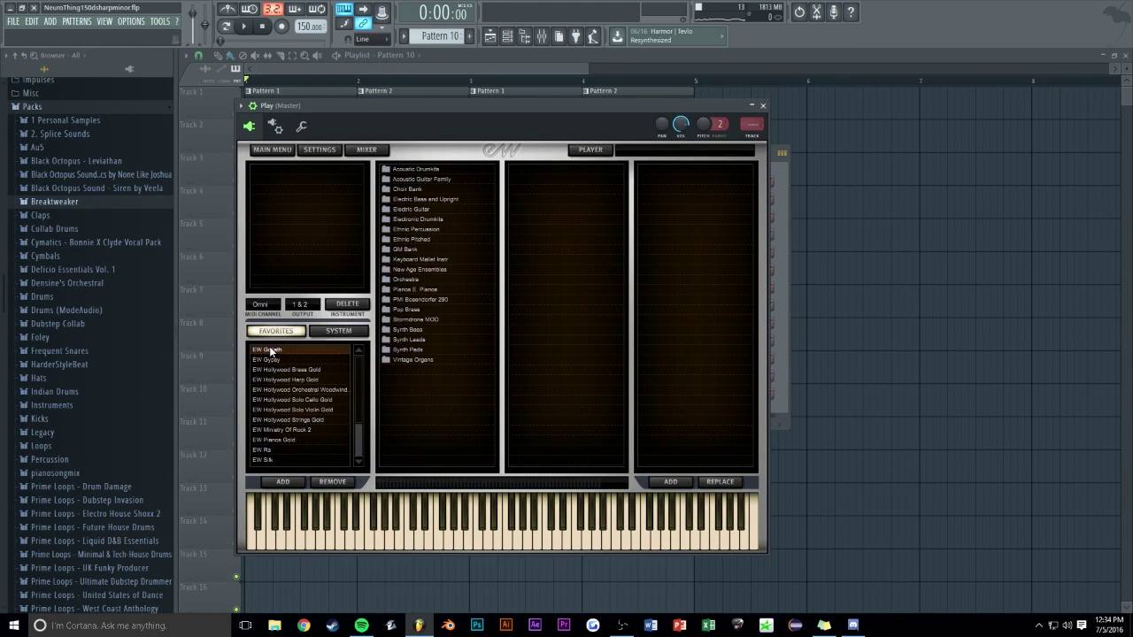
pyautogui.click(423, 260)
pyautogui.doubleClick(545, 249)
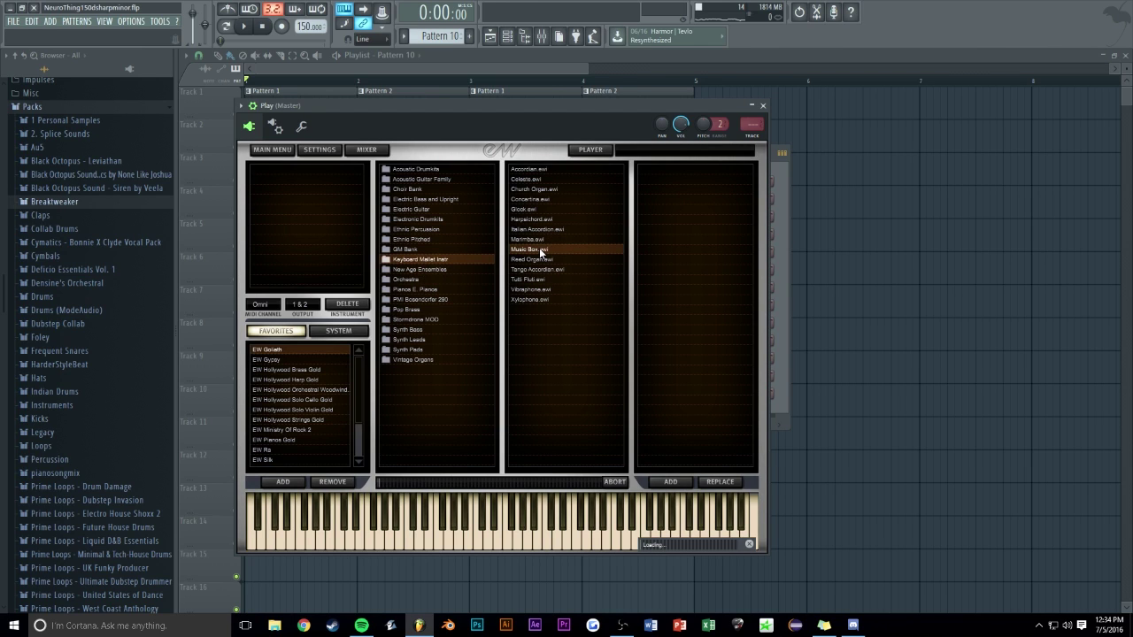
# Audition the Music Box in Play's player view and turn on its ADT effect
pyautogui.click(587, 158)
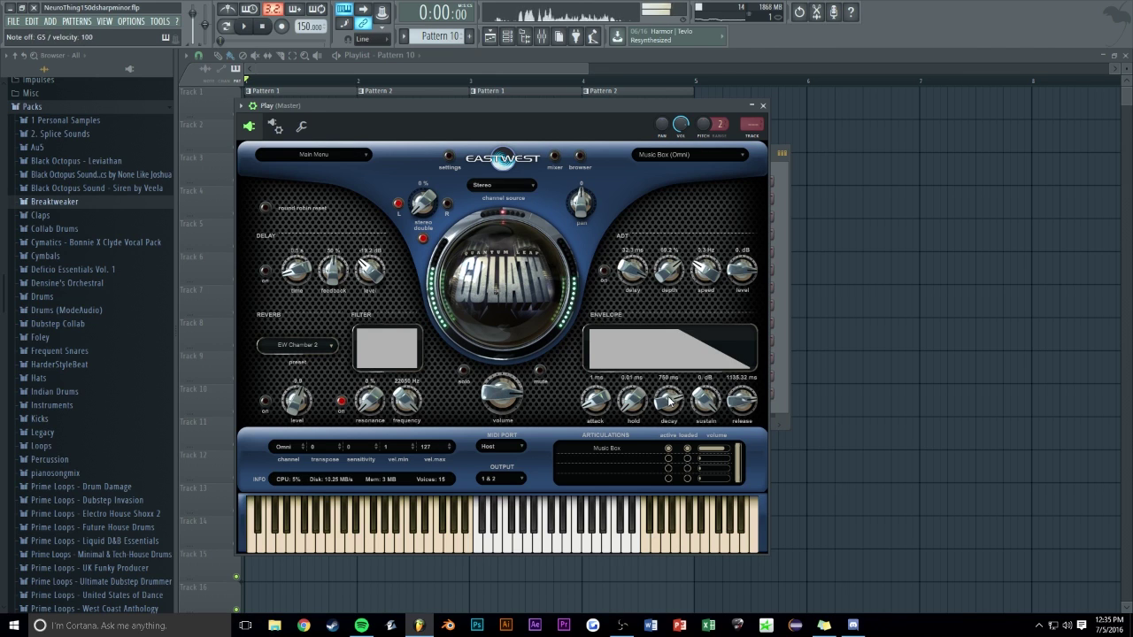
pyautogui.click(641, 536)
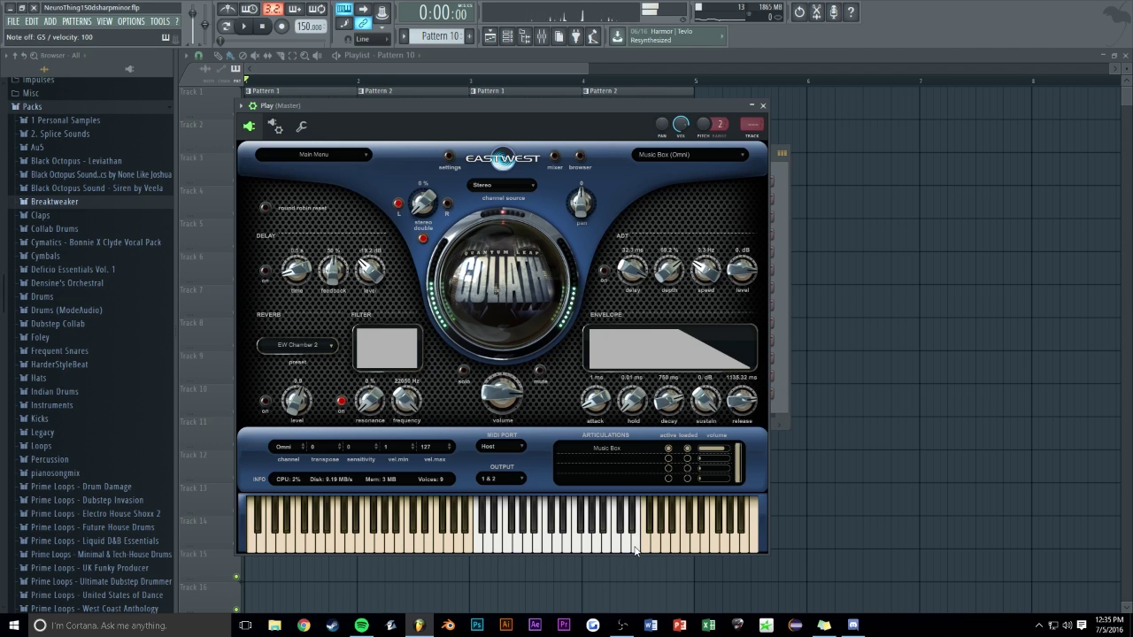
pyautogui.click(605, 271)
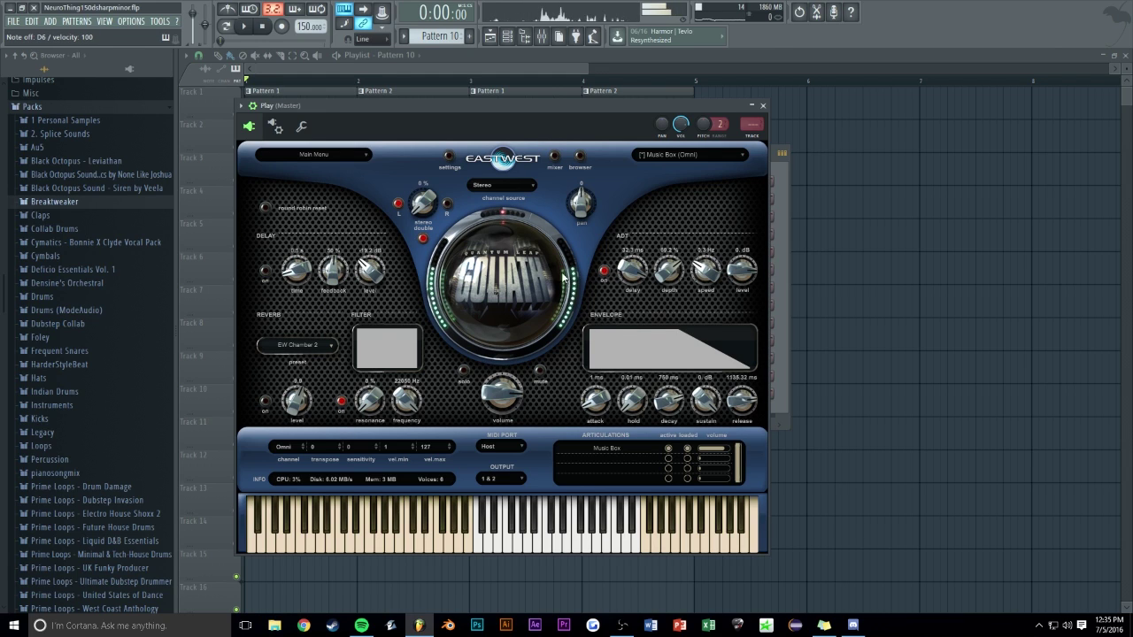
# Adjust Play's ADT to 100% depth, 3.2 ms delay and 0.3 dB level, and the filter to 44% resonance and 813 Hz
pyautogui.moveTo(708, 278); pyautogui.dragTo(670, 218)
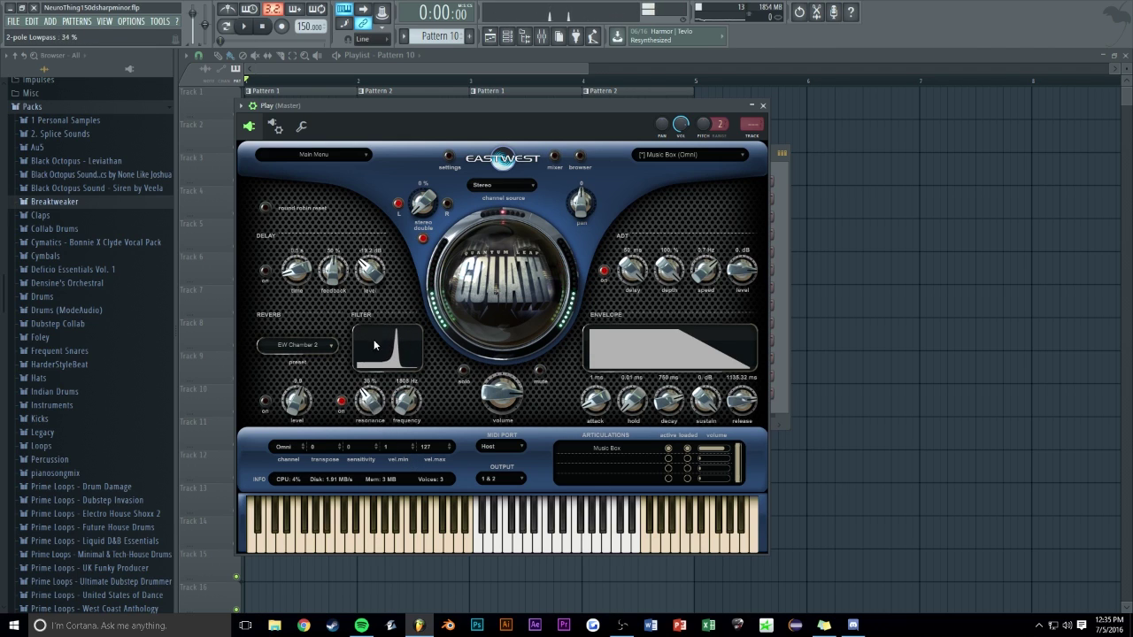
pyautogui.moveTo(408, 400); pyautogui.dragTo(346, 403)
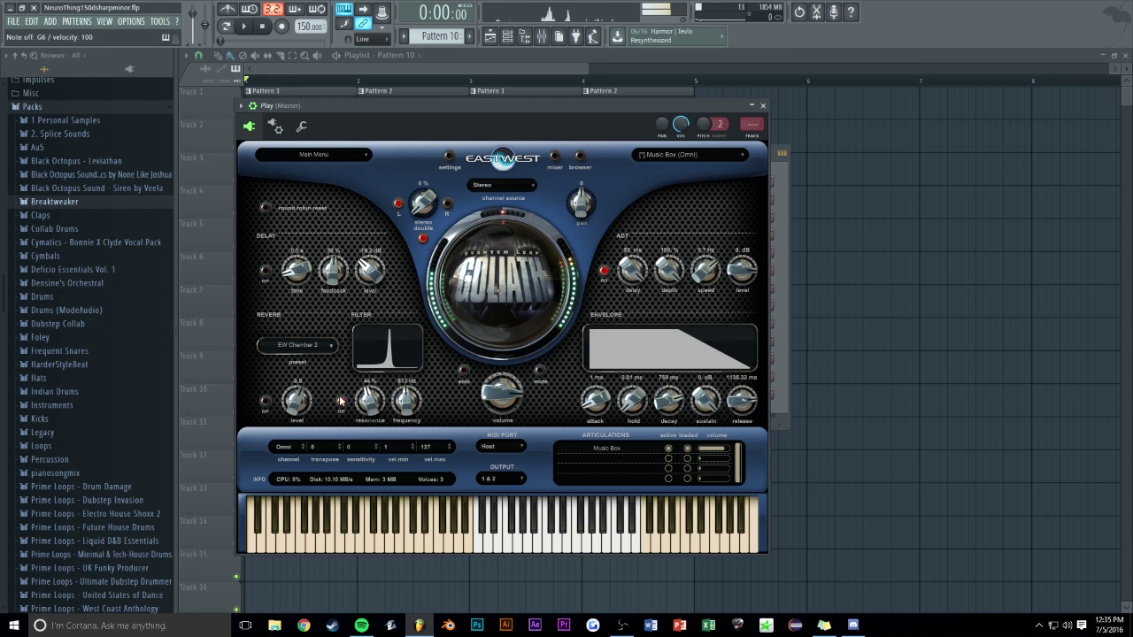
pyautogui.moveTo(621, 277); pyautogui.dragTo(634, 348)
pyautogui.scroll(-4, 633, 269)
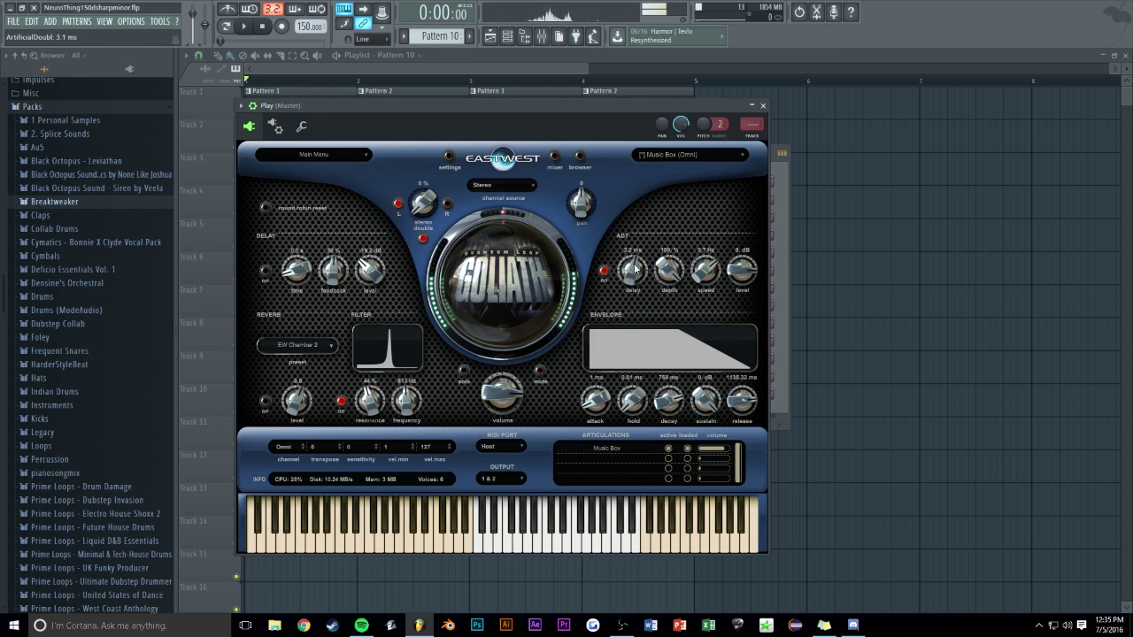
pyautogui.scroll(-5, 705, 275)
pyautogui.scroll(4, 743, 267)
pyautogui.scroll(1, 737, 281)
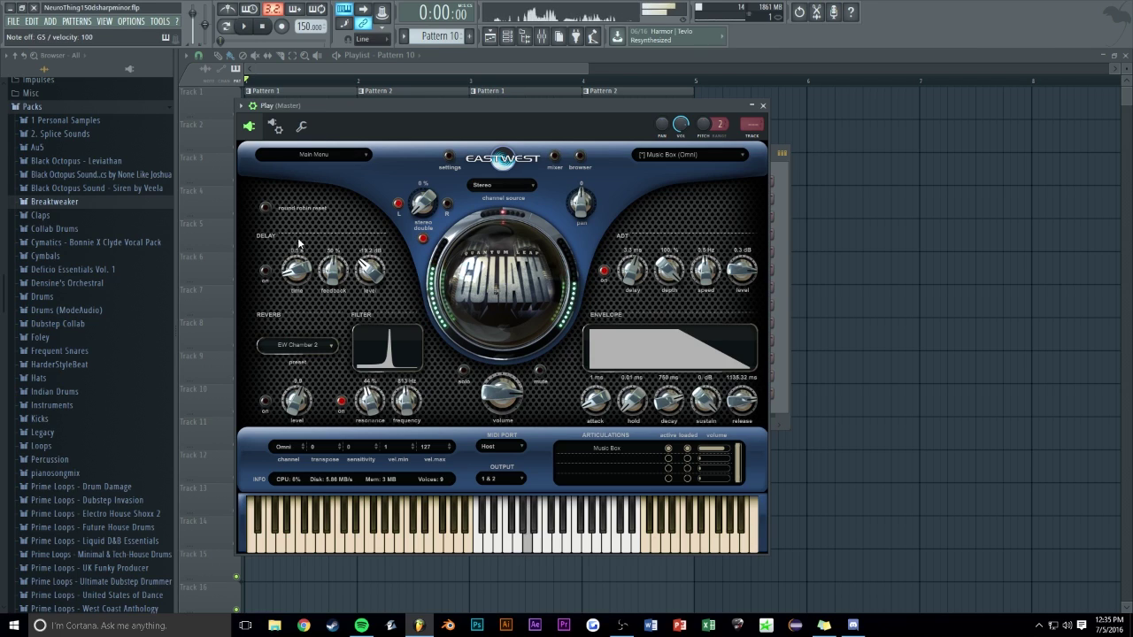
# Turn on Play's delay effect, raise its time, feedback and level, and reduce the ADT delay to 2.4 ms
pyautogui.click(266, 271)
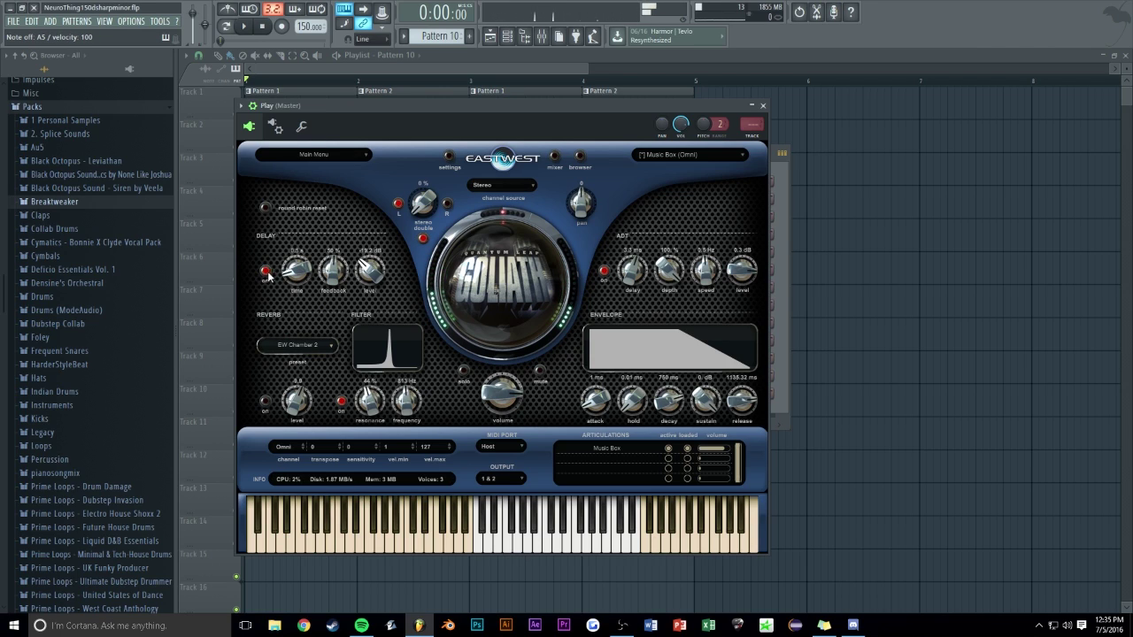
pyautogui.moveTo(299, 272); pyautogui.dragTo(389, 246)
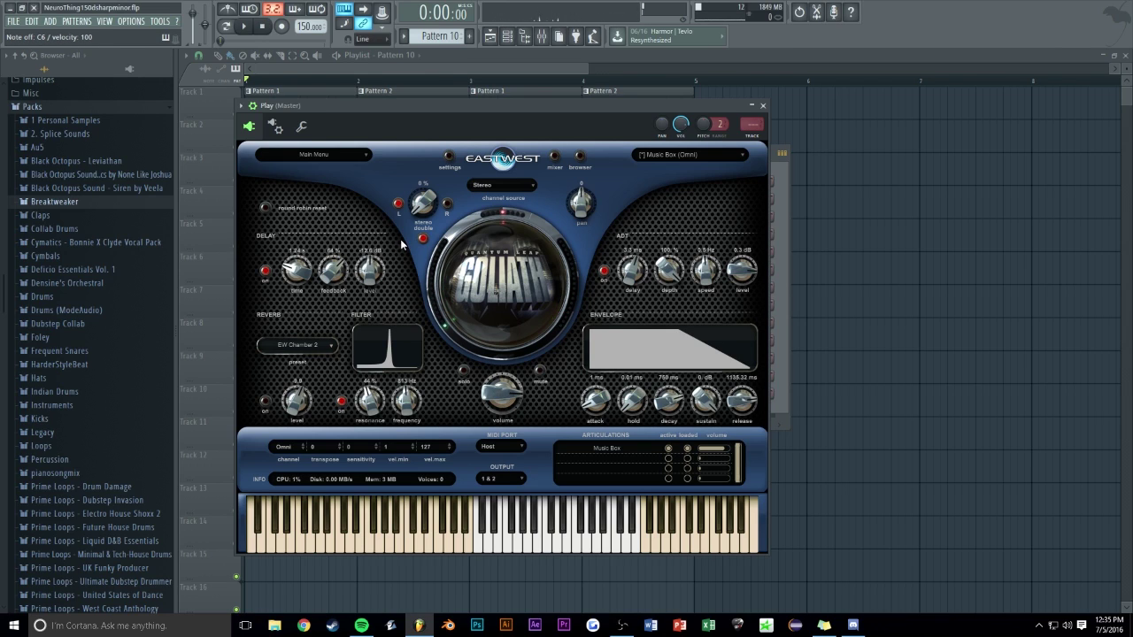
pyautogui.click(337, 448)
pyautogui.scroll(-2, 336, 449)
pyautogui.moveTo(367, 284); pyautogui.dragTo(372, 273)
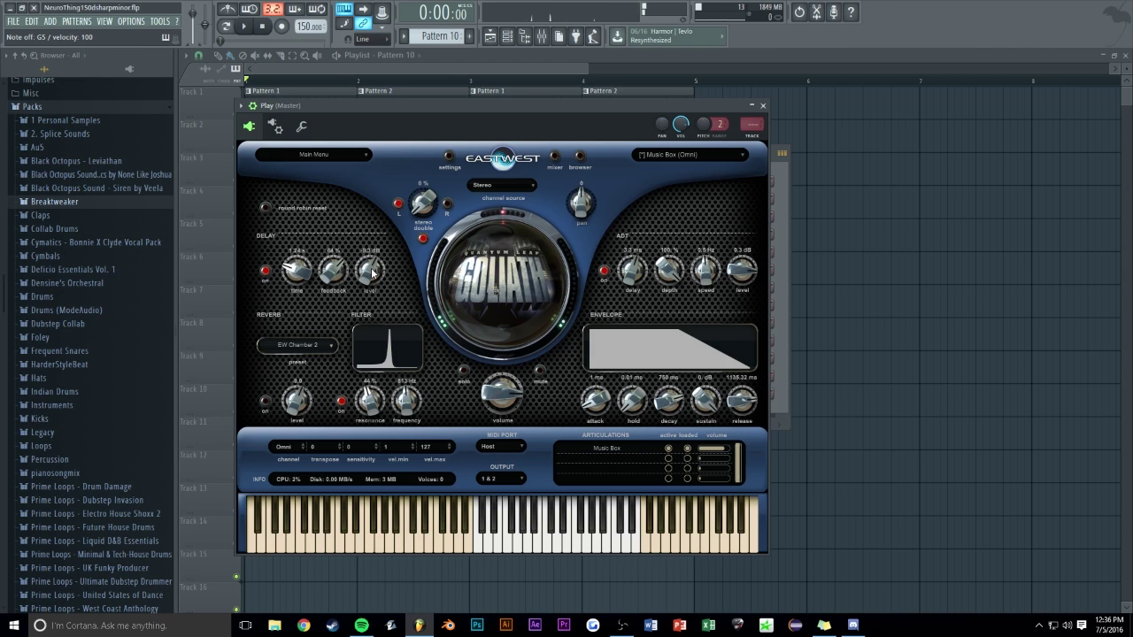
pyautogui.moveTo(631, 275); pyautogui.dragTo(632, 287)
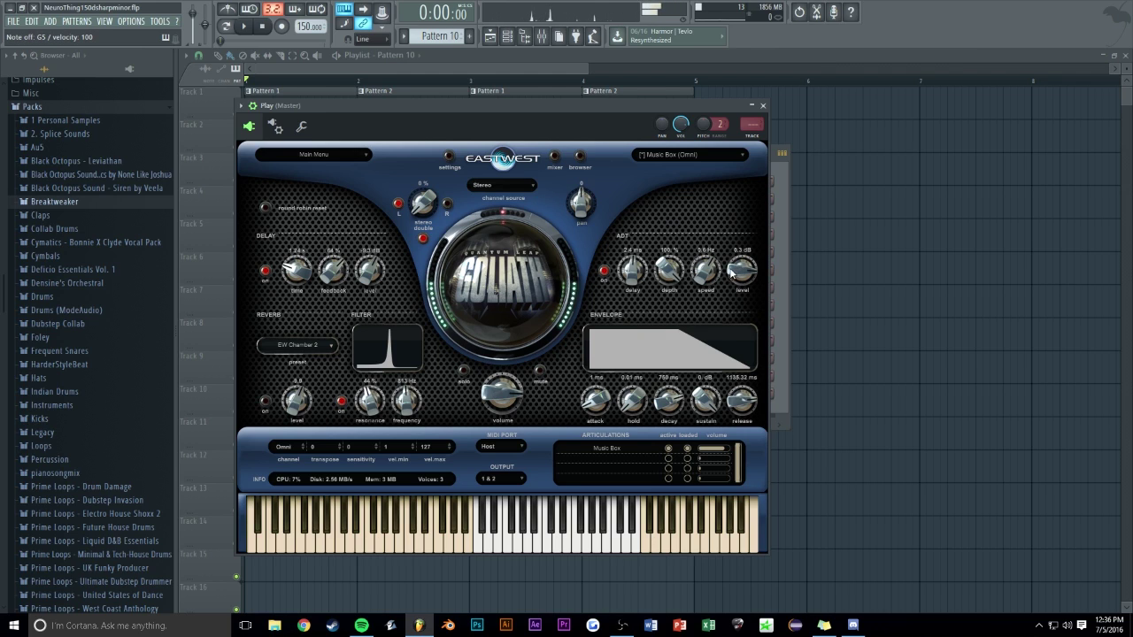
# Close Play, place Pattern 10 at the start of Track 6 and route the Play channel to mixer insert 25
pyautogui.press('Escape')
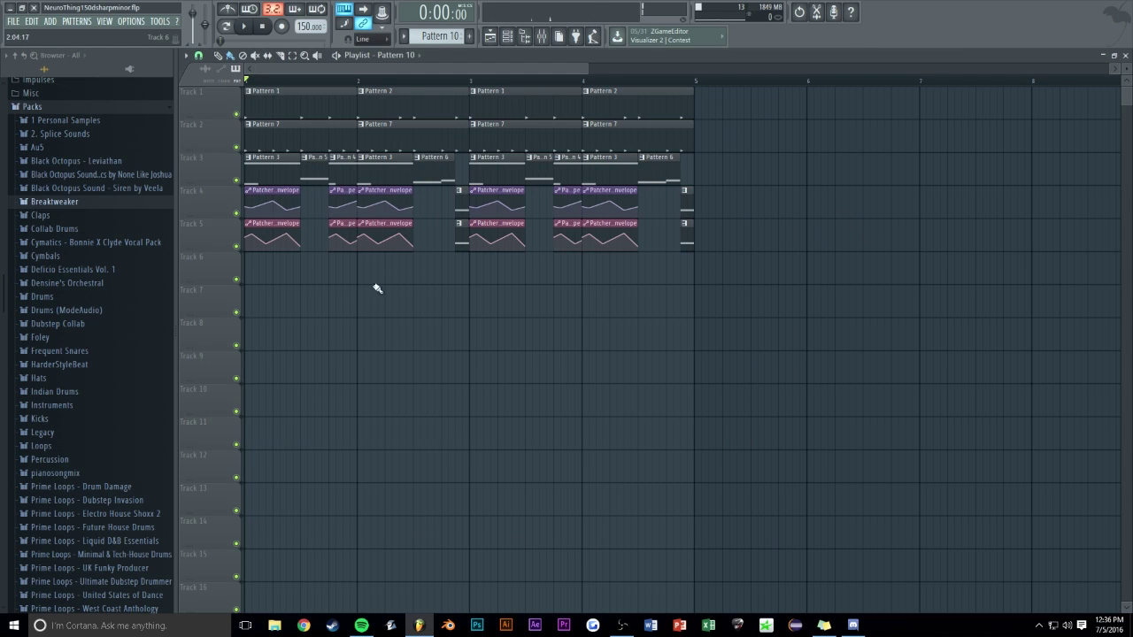
pyautogui.click(268, 271)
pyautogui.click(503, 40)
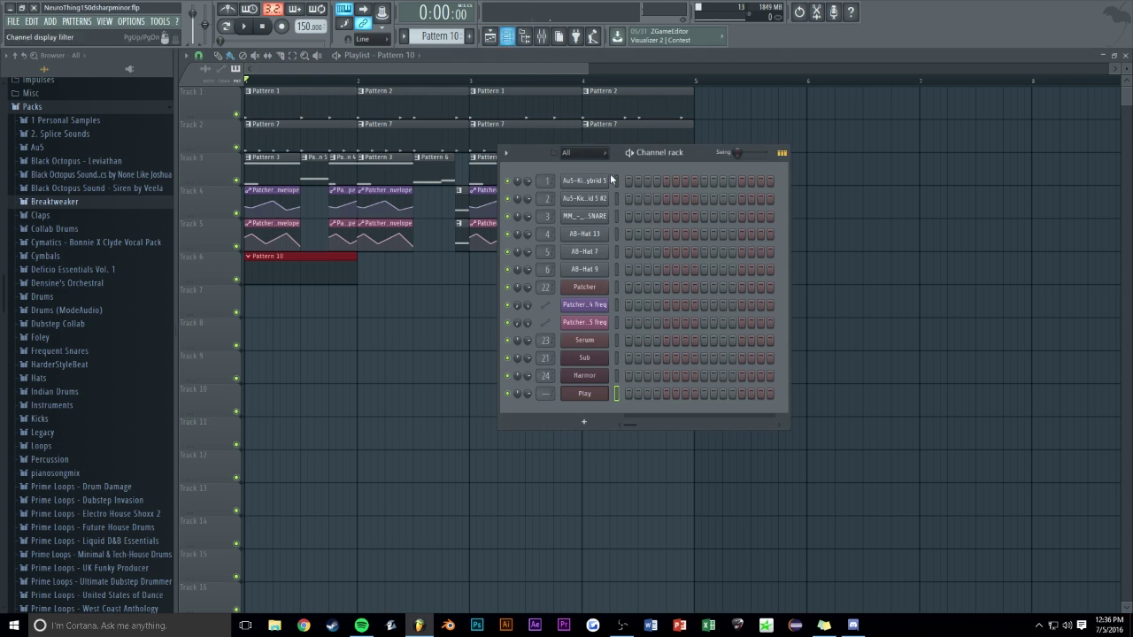
pyautogui.moveTo(710, 153); pyautogui.dragTo(758, 135)
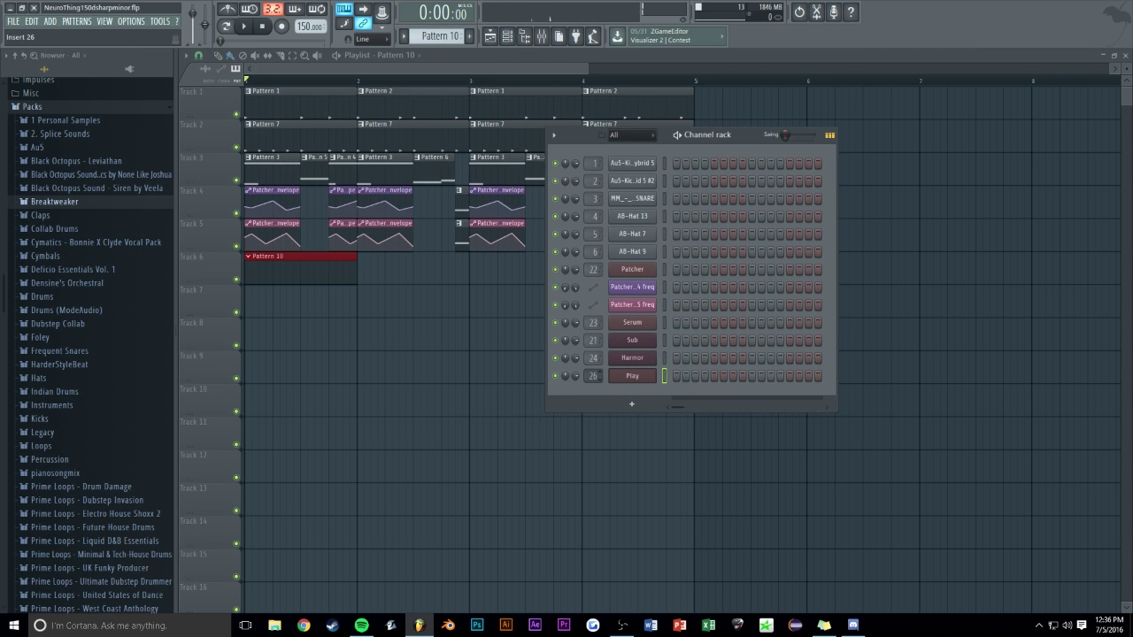
pyautogui.click(593, 375)
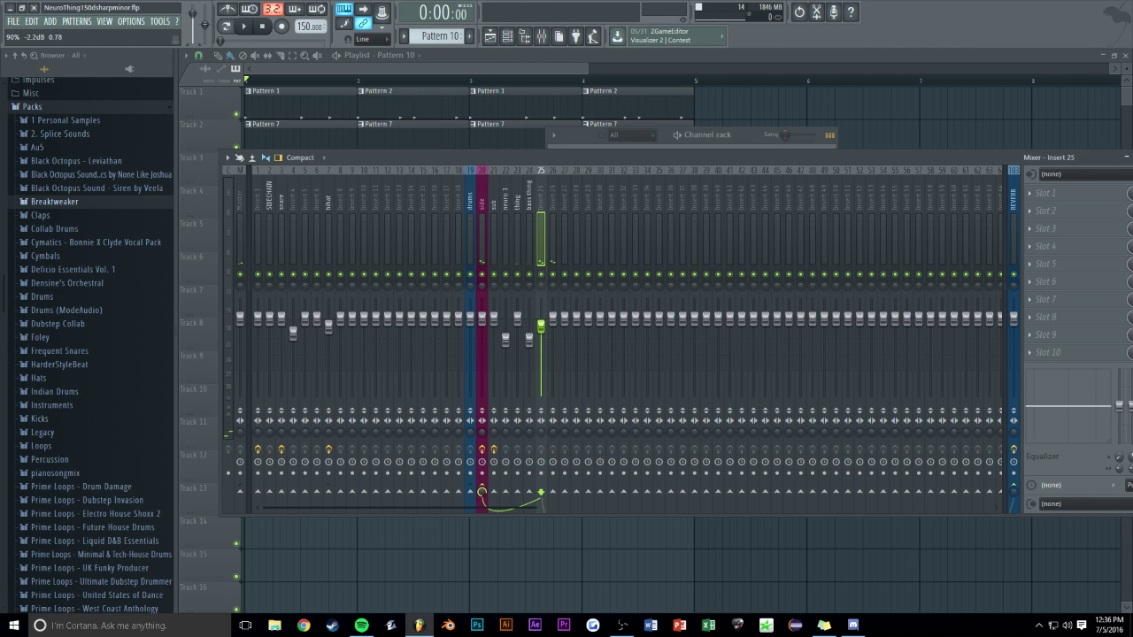
# Name mixer insert 25 "music box", lower its volume and check the level against the arrangement's playback
pyautogui.doubleClick(545, 204)
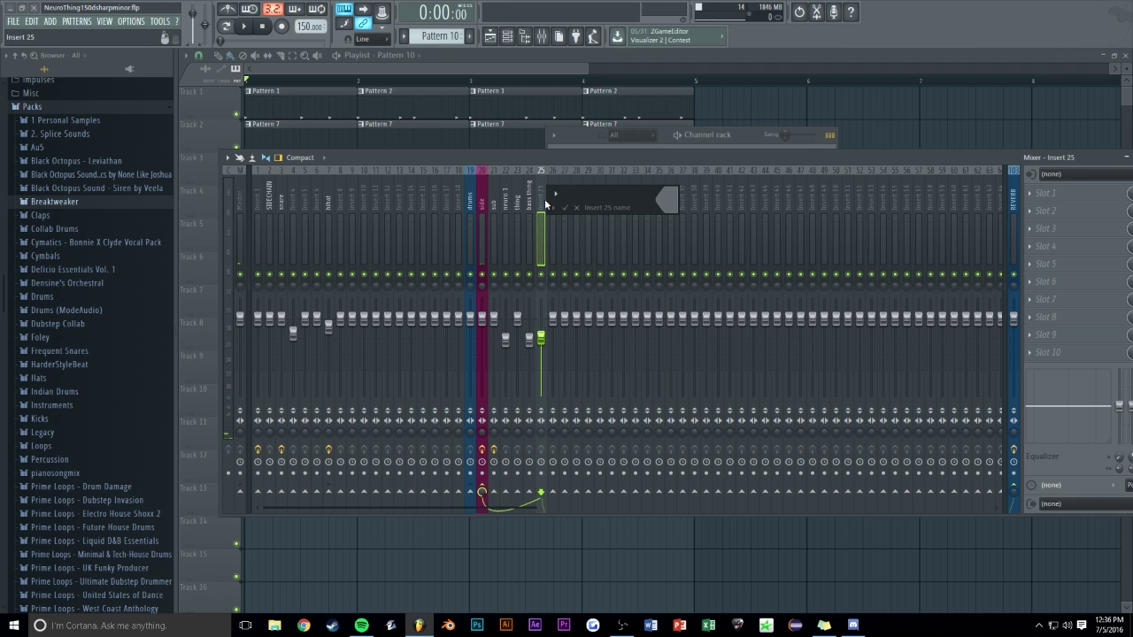
pyautogui.write('music box')
pyautogui.press('Return')
pyautogui.press('space')
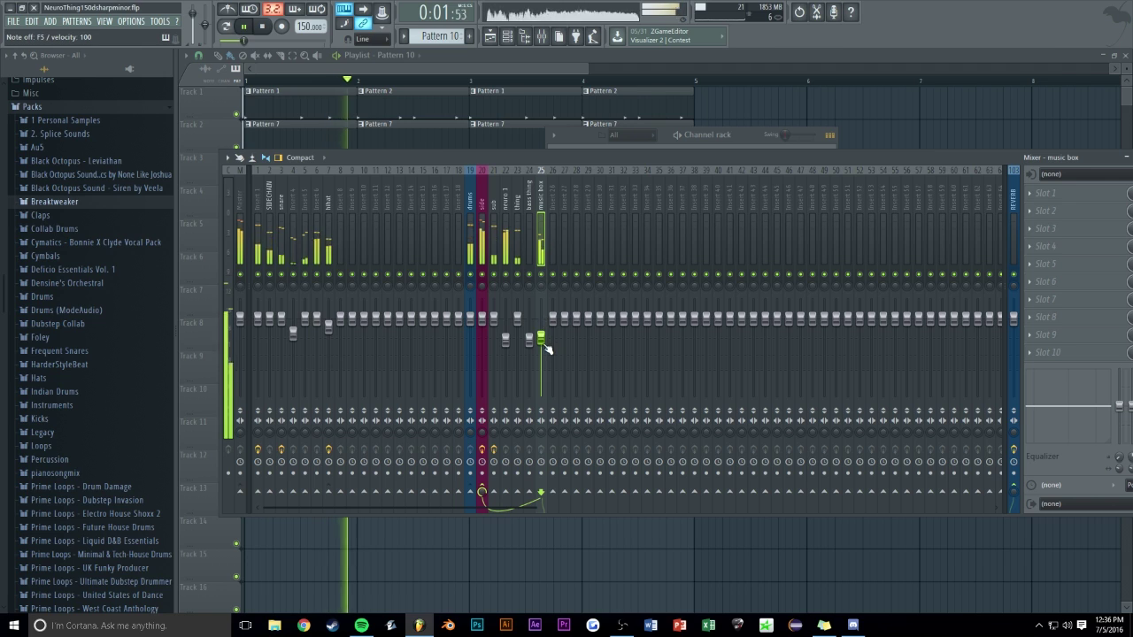
pyautogui.press('space')
pyautogui.press('F9')
# Draw a four-note Play melody of D#7, E7, D7 and C7, one note every half bar across bars 1 and 2
pyautogui.press('F6')
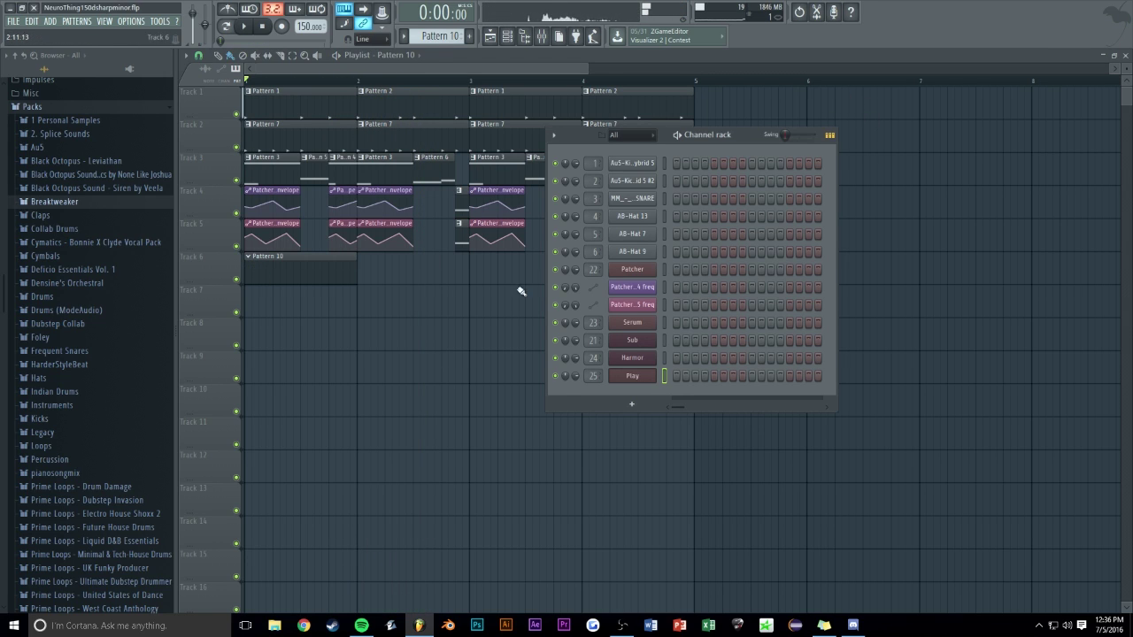
pyautogui.press('F7')
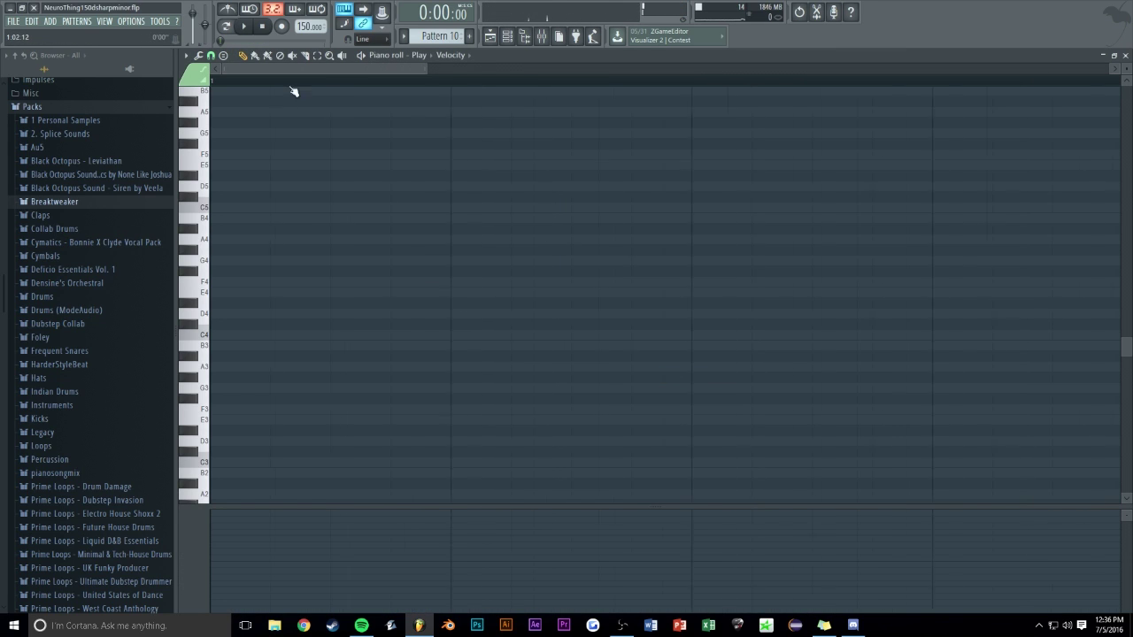
pyautogui.scroll(3, 243, 174)
pyautogui.click(213, 144)
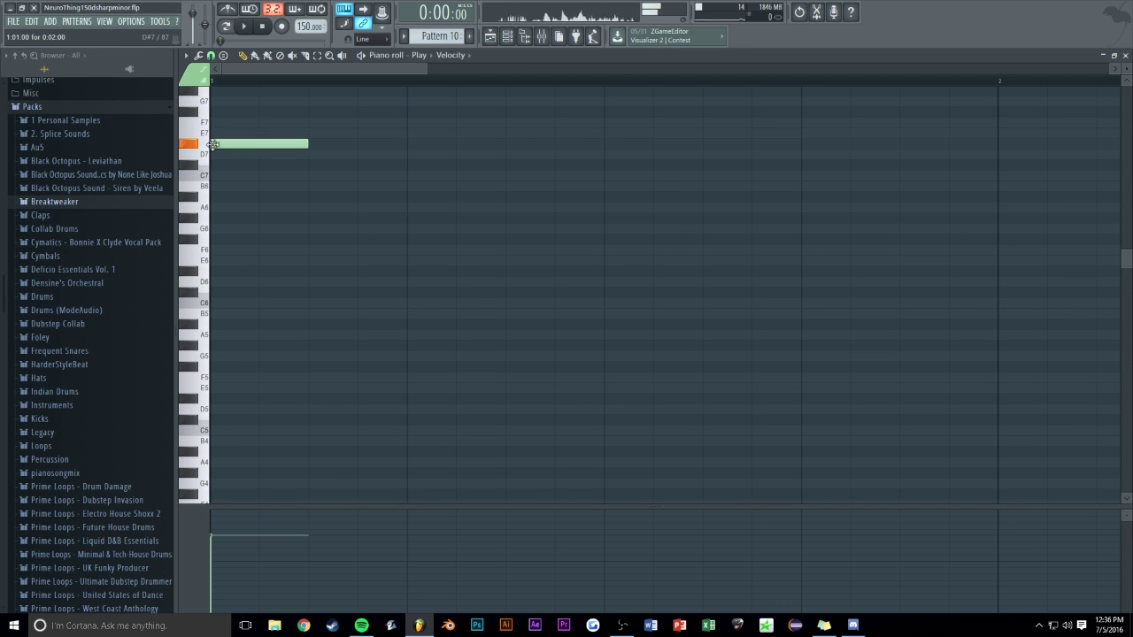
pyautogui.scroll(1, 472, 197)
pyautogui.keyDown('ctrl'); pyautogui.scroll(-2, 395, 171); pyautogui.keyUp('ctrl')
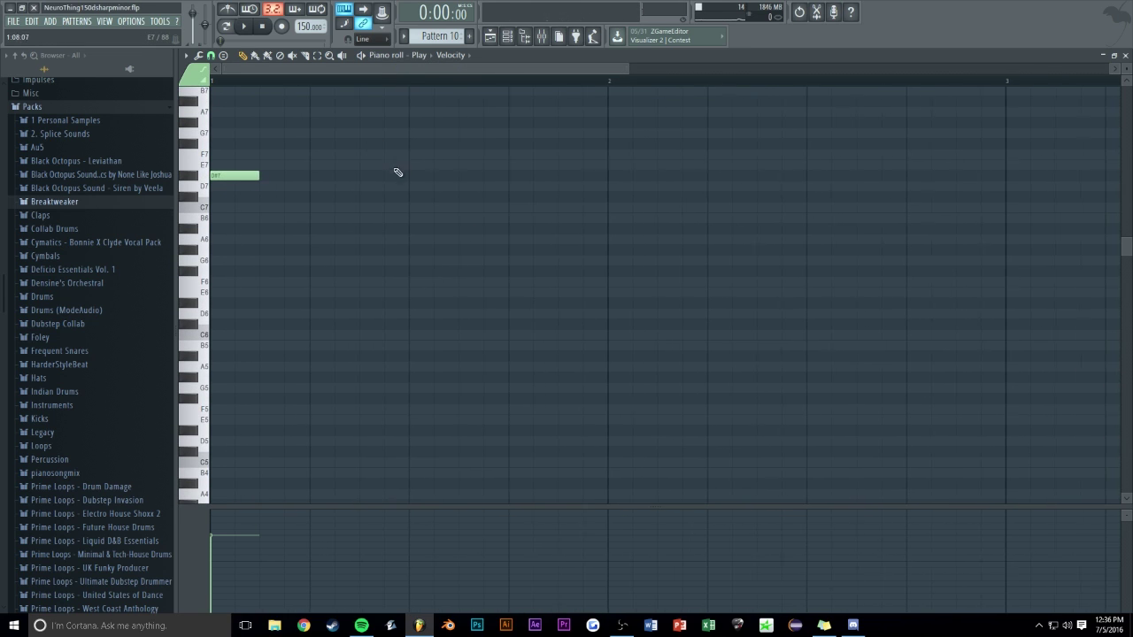
pyautogui.click(414, 172)
pyautogui.keyDown('ctrl'); pyautogui.scroll(-2, 443, 173); pyautogui.keyUp('ctrl')
pyautogui.click(479, 187)
pyautogui.click(618, 215)
# Play the arrangement and duplicate the Pattern 10 clip on Track 6 to bar 3
pyautogui.press('space')
pyautogui.press('F7')
pyautogui.press('F6')
pyautogui.keyDown('ctrl'); pyautogui.click(448, 278); pyautogui.keyUp('ctrl')
pyautogui.hotkey('ctrl', 'b')
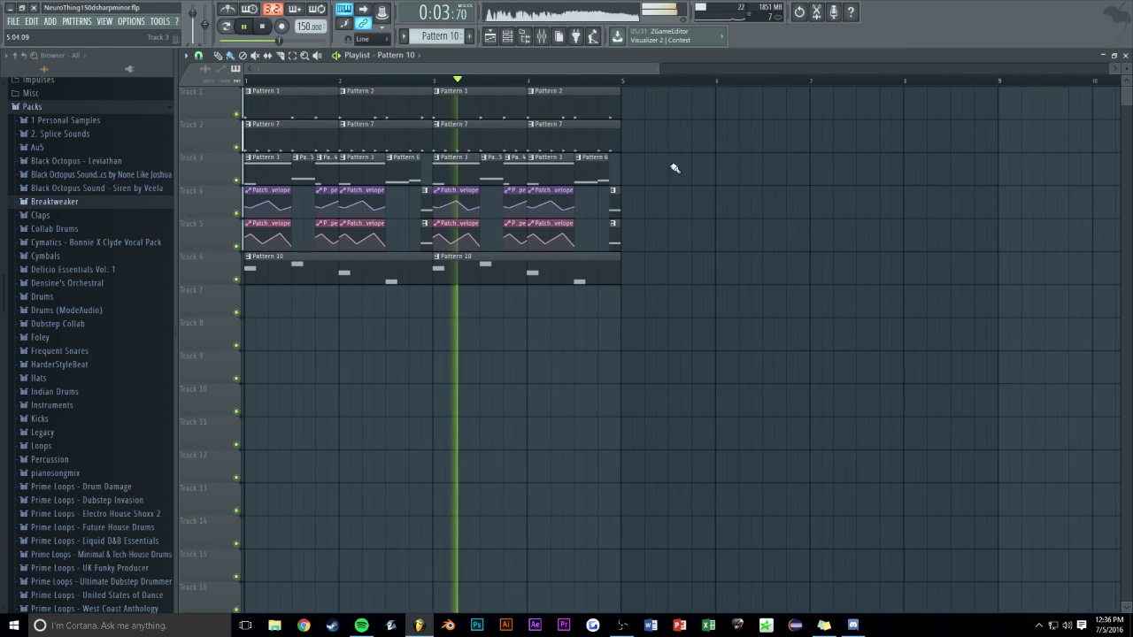
# Stop playback, copy the four melody notes one octave lower in Pattern 10 and audition the result
pyautogui.press('F7')
pyautogui.press('space')
pyautogui.scroll(-3, 379, 96)
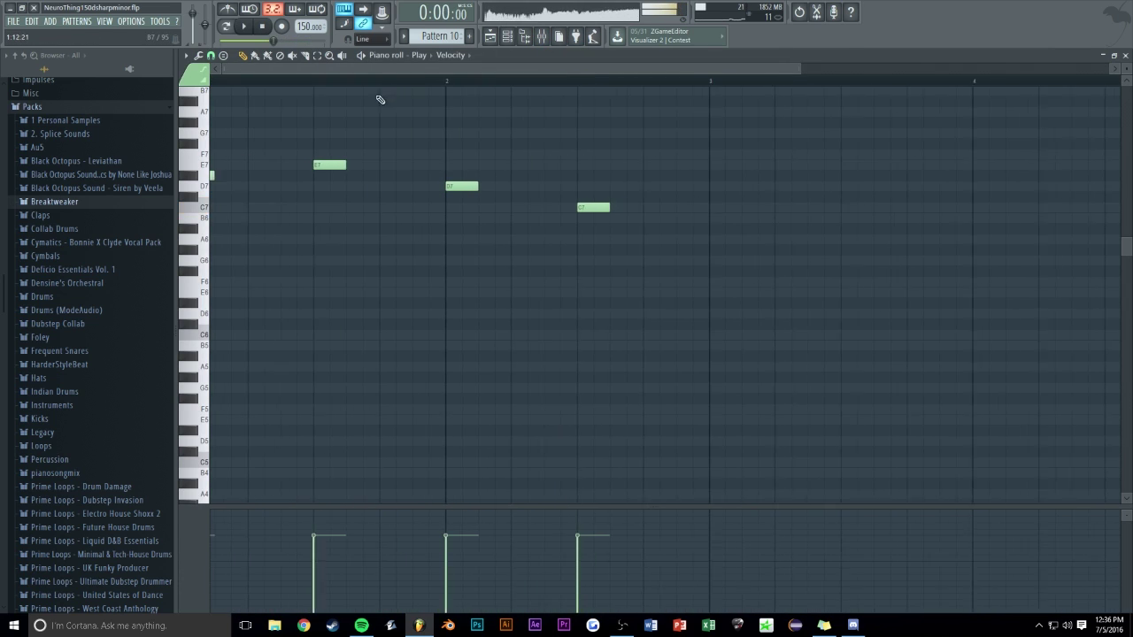
pyautogui.hotkey('ctrl', 'a')
pyautogui.hotkey('ctrl', 'b')
pyautogui.hotkey('ctrl', 'z')
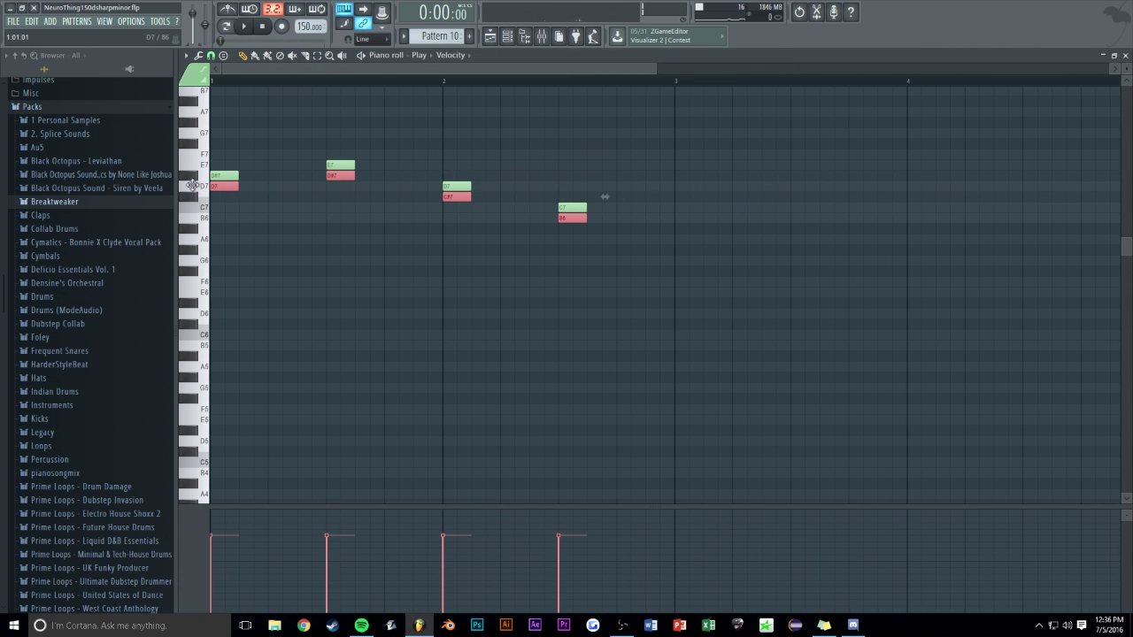
pyautogui.hotkey('ctrl', 'c')
pyautogui.hotkey('ctrl', 'v')
pyautogui.hotkey('ctrl', 'Down')
pyautogui.press('space')
pyautogui.hotkey('ctrl', 'd')
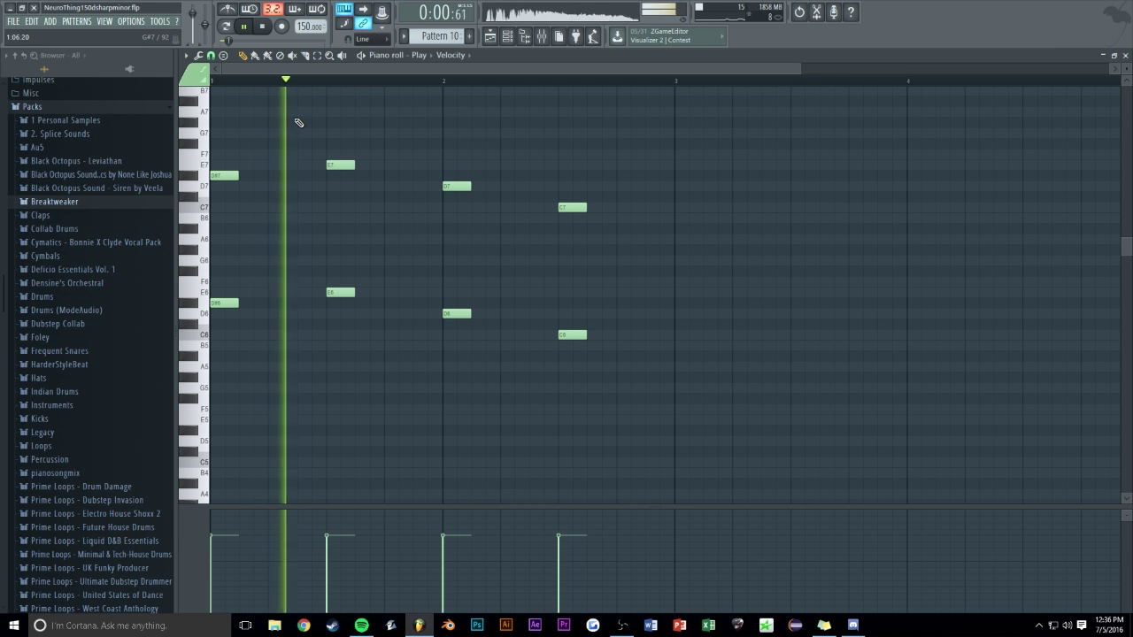
# Listen to the octave-doubled melody in the playlist, stop playback and delete the second Pattern 10 clip
pyautogui.press('F5')
pyautogui.press('F6')
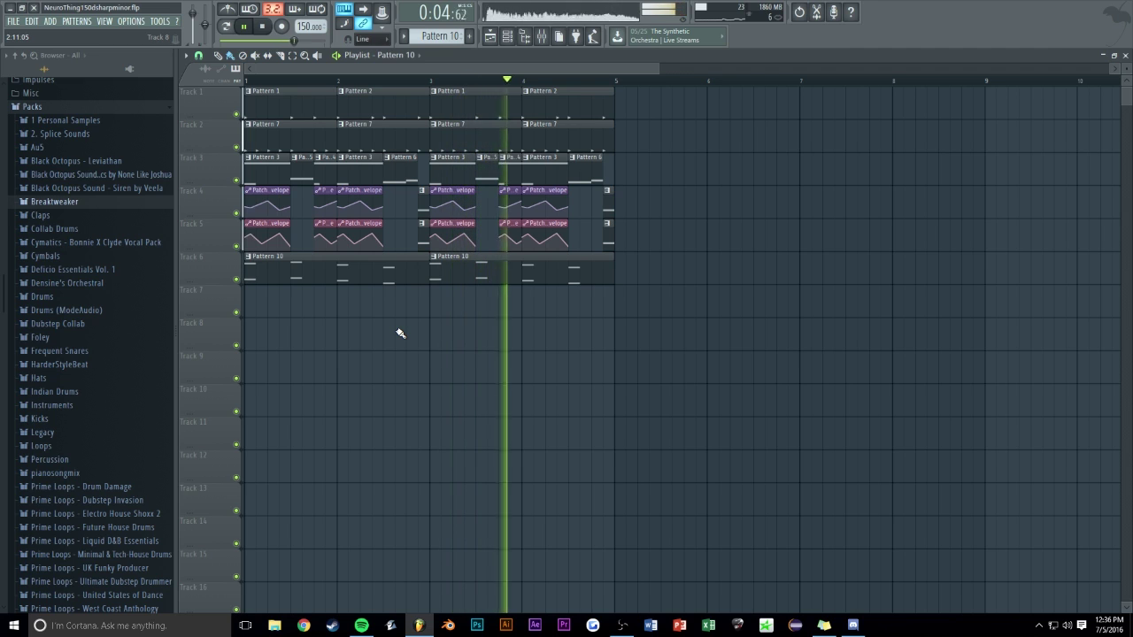
pyautogui.press('space')
pyautogui.rightClick(438, 265)
# Duplicate both octaves of the melody inside Pattern 10 with the copy starting at bar 3
pyautogui.doubleClick(412, 264)
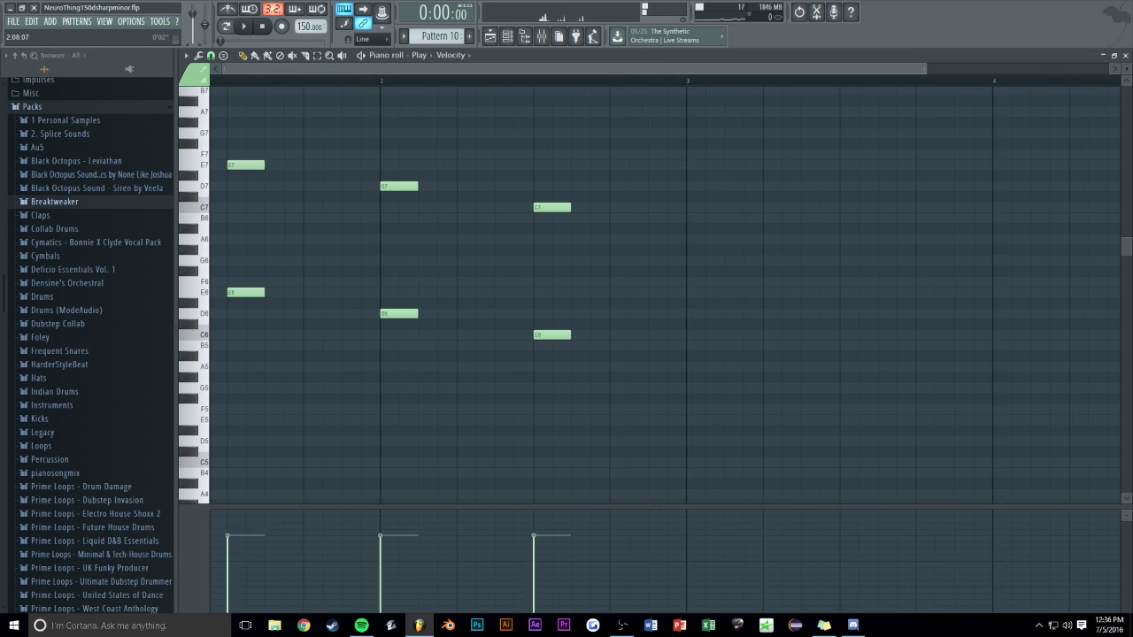
pyautogui.hotkey('ctrl', 'b')
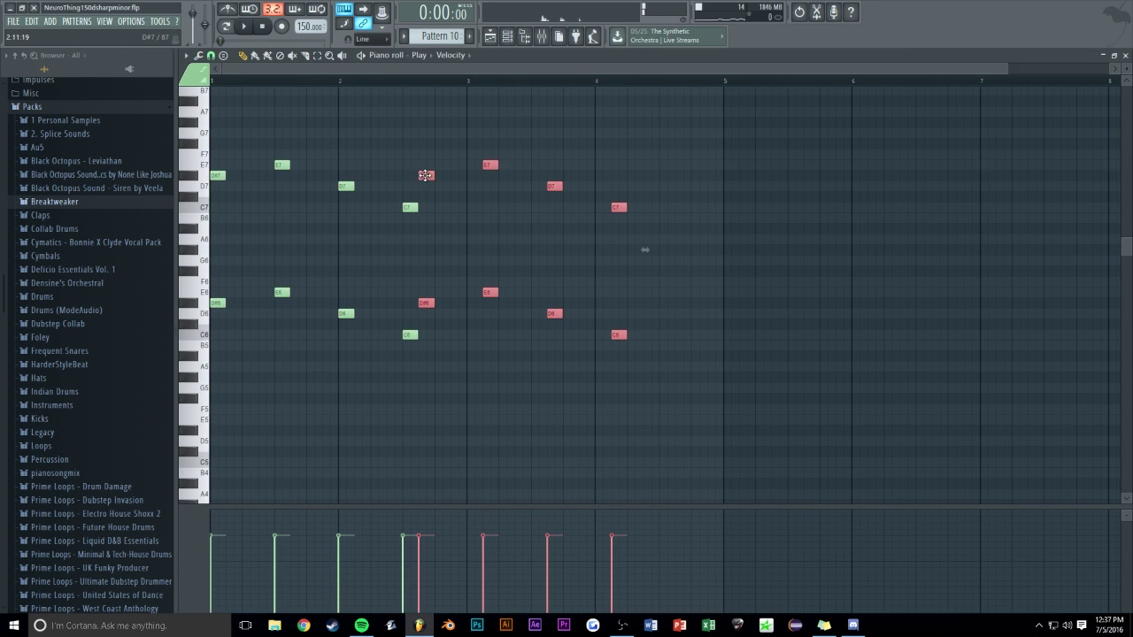
pyautogui.moveTo(645, 248); pyautogui.dragTo(690, 248)
# Raise the final note pair in bar 4 to F#7 and F#6 and play the result in the playlist
pyautogui.click(629, 202)
pyautogui.moveTo(630, 202); pyautogui.dragTo(661, 267)
pyautogui.press('space')
pyautogui.click(587, 258)
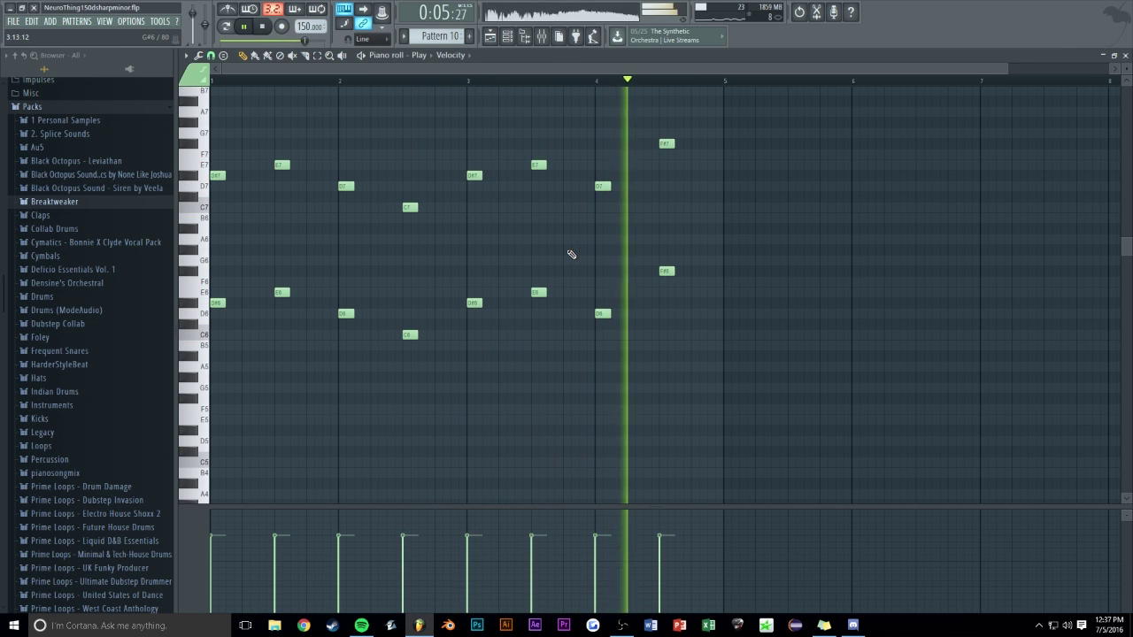
pyautogui.moveTo(411, 202); pyautogui.dragTo(434, 268)
pyautogui.hotkey('shift', 'Up')
pyautogui.hotkey('ctrl', 'd')
pyautogui.press('F7')
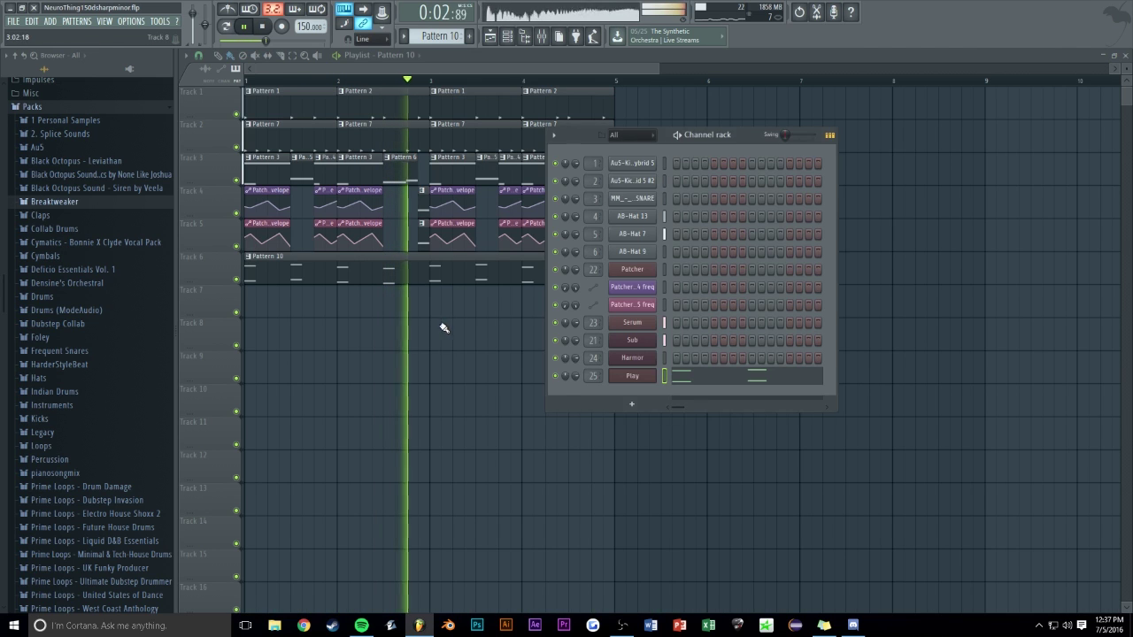
pyautogui.press('F6')
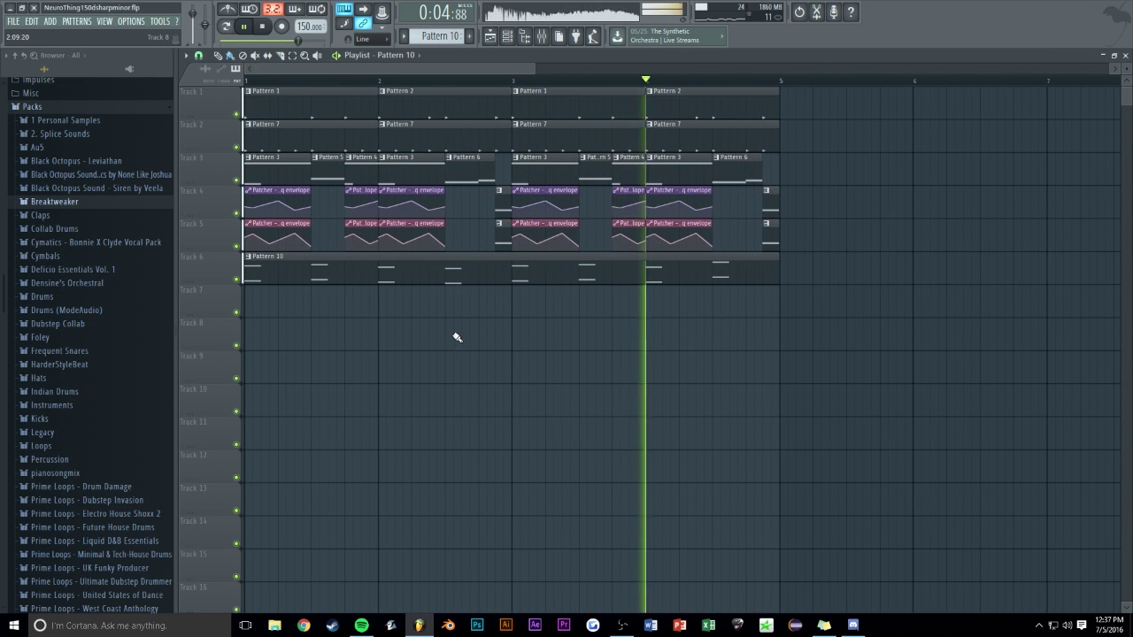
# Create a new empty pattern, place it at the start of Track 7 and replay the arrangement
pyautogui.press('F4')
pyautogui.press('Return')
pyautogui.click(292, 309)
pyautogui.moveTo(291, 309); pyautogui.dragTo(300, 312)
pyautogui.press('space')
pyautogui.scroll(-3, 459, 116)
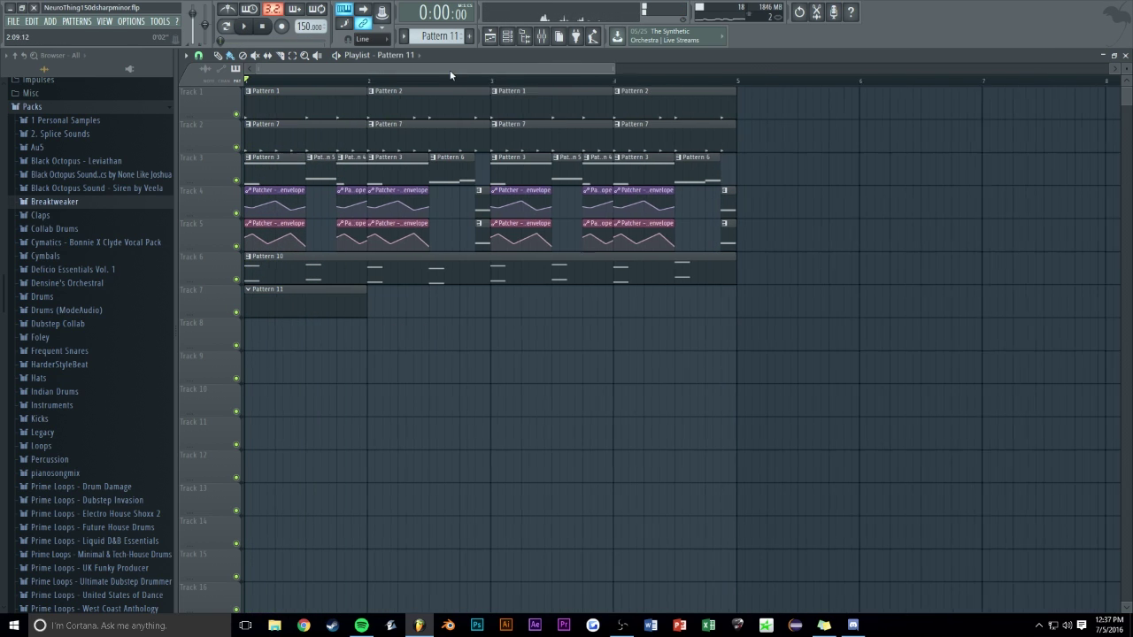
pyautogui.press('space')
pyautogui.scroll(3, 380, 311)
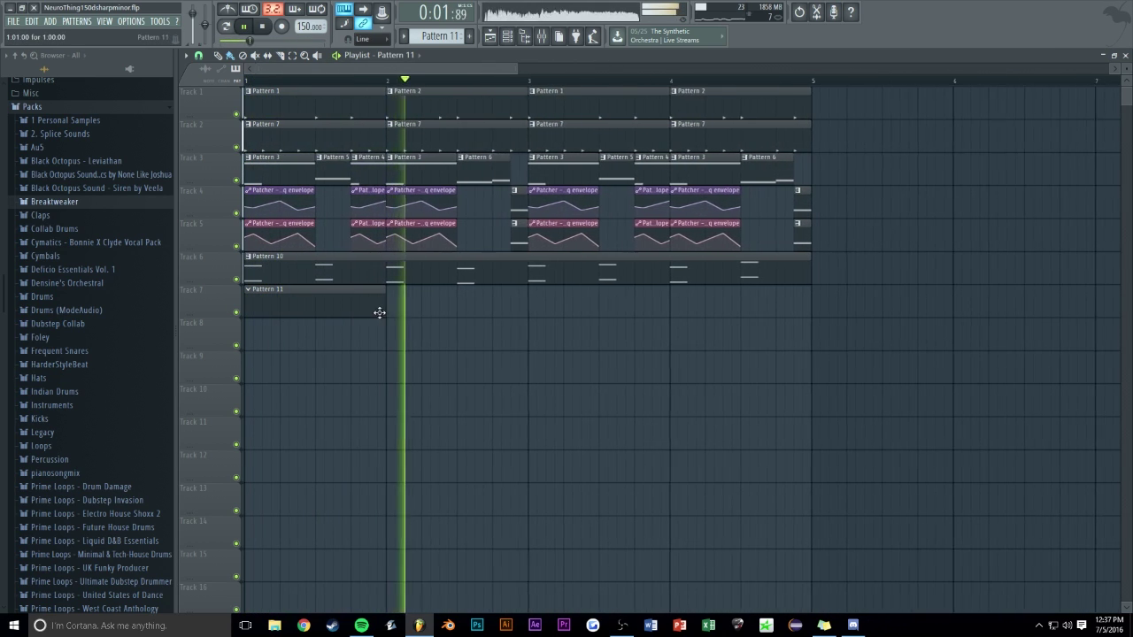
# Stop playback and add a Massive instrument channel
pyautogui.press('F6')
pyautogui.press('space')
pyautogui.click(631, 406)
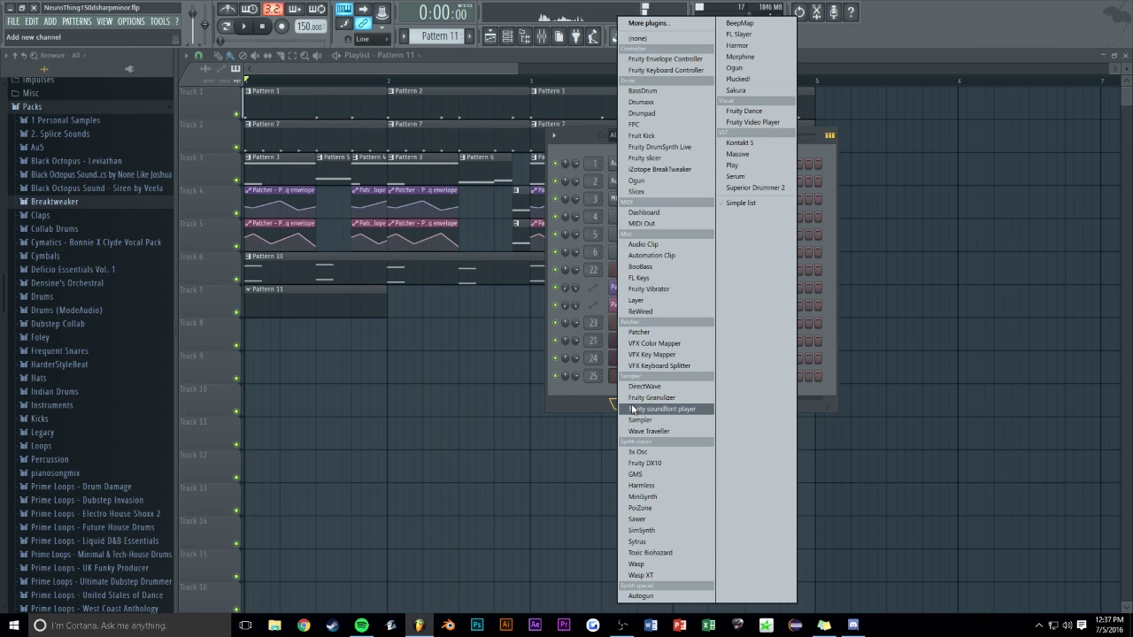
pyautogui.click(748, 154)
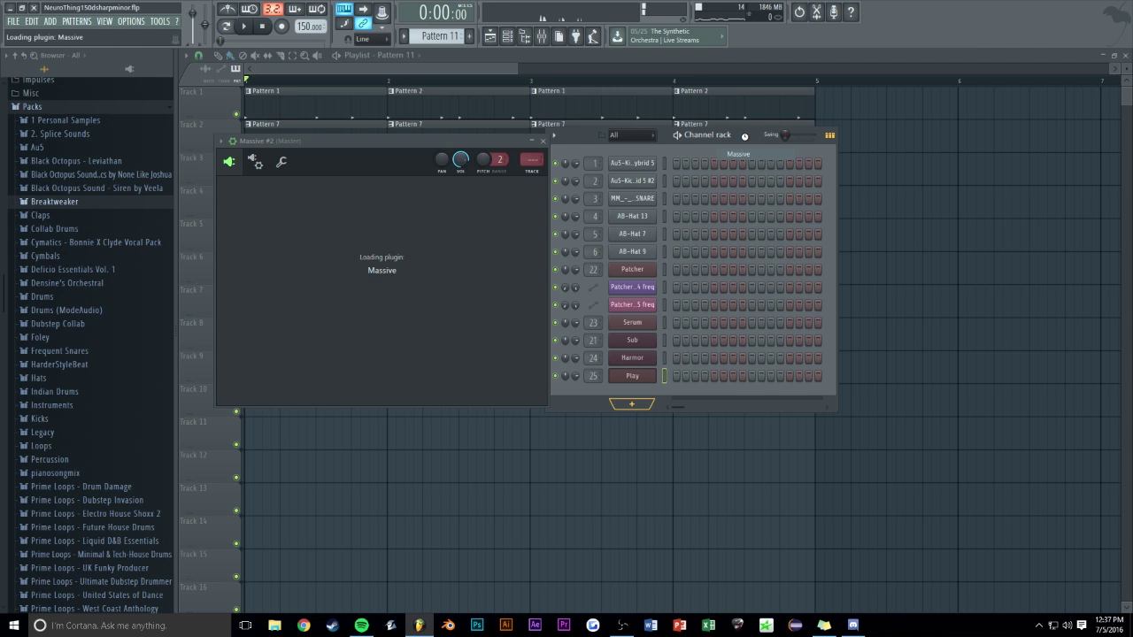
# Route the Massive channel to mixer insert 26 and lower that insert's volume
pyautogui.moveTo(740, 130); pyautogui.dragTo(961, 107)
pyautogui.press('F9')
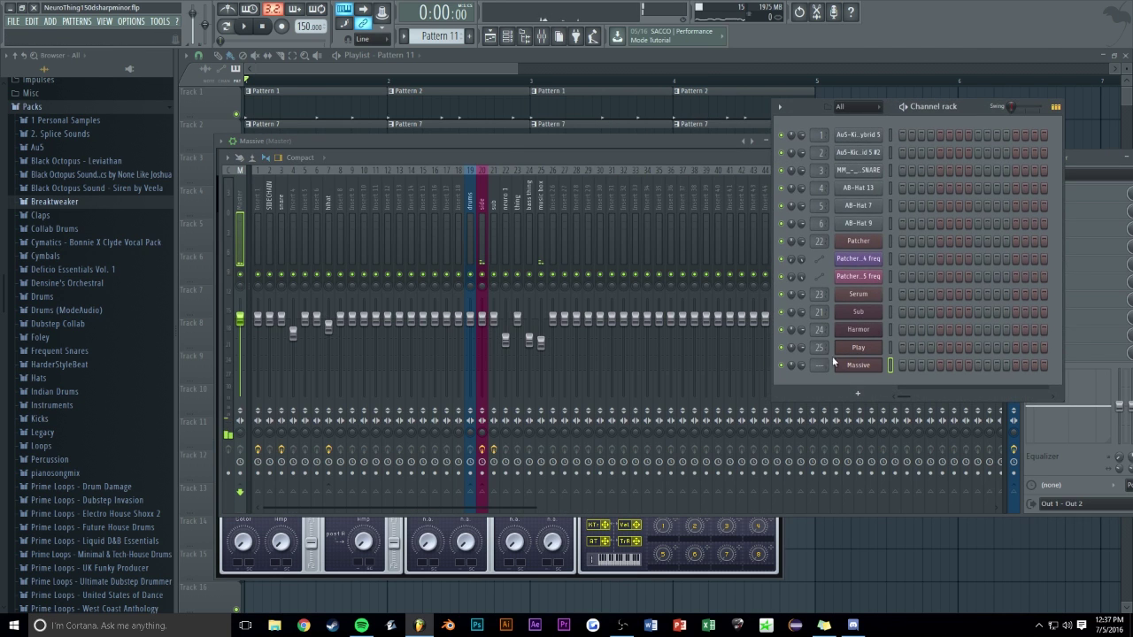
pyautogui.hotkey('ctrl', 'l')
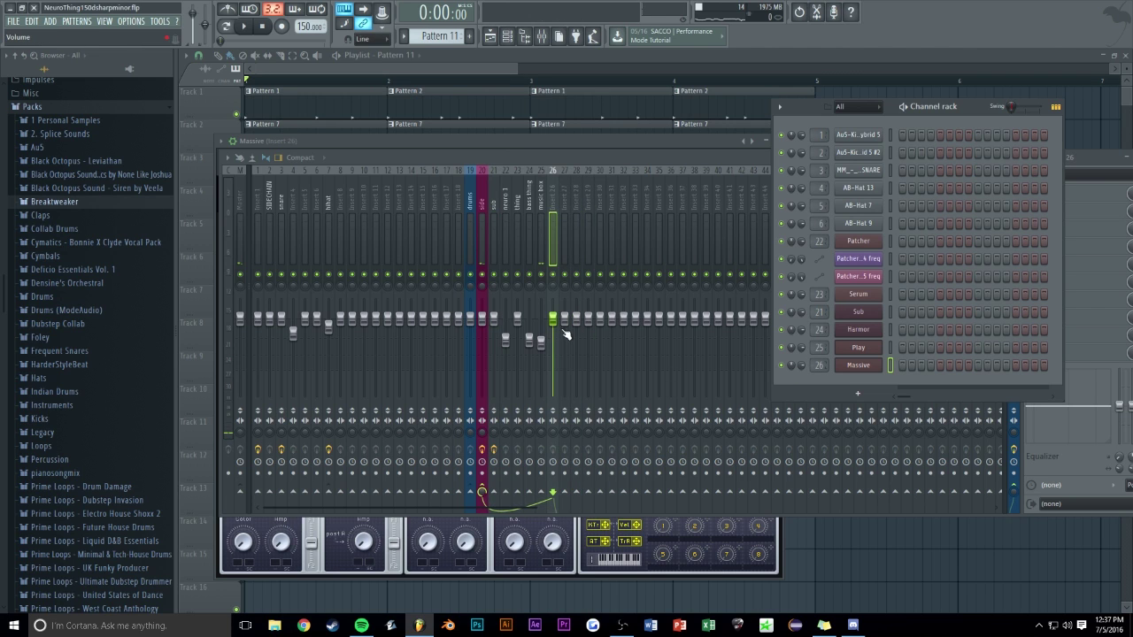
pyautogui.moveTo(558, 333); pyautogui.dragTo(558, 345)
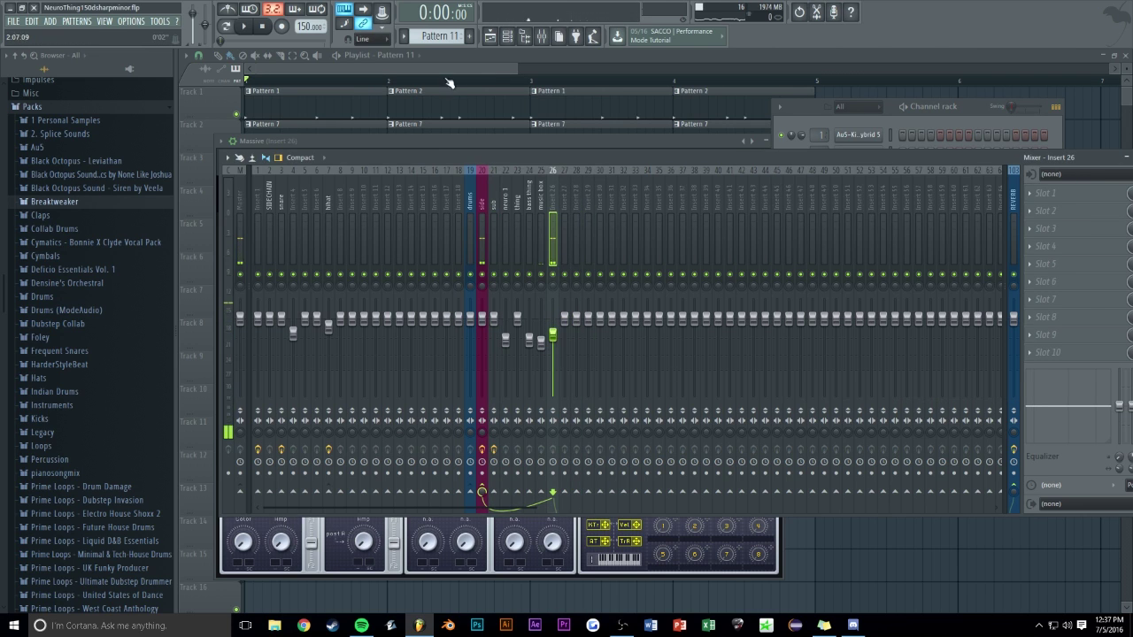
# Close the mixer and open the piano roll of the Massive channel for Pattern 11
pyautogui.press('F12')
pyautogui.click(285, 292)
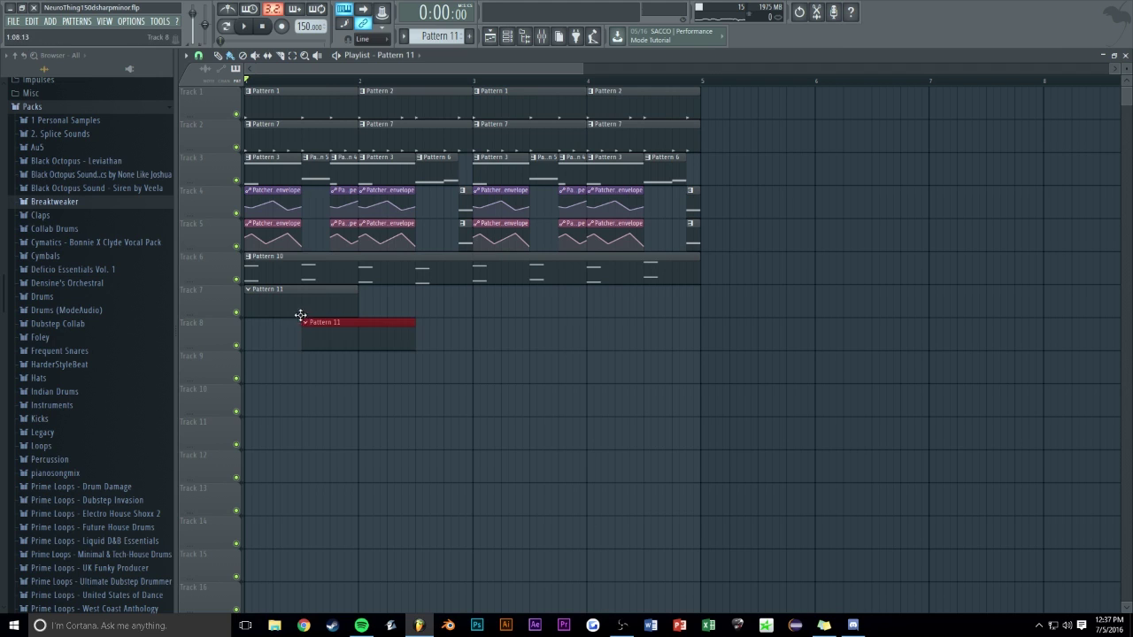
pyautogui.press('F6')
pyautogui.rightClick(877, 365)
pyautogui.press('Escape')
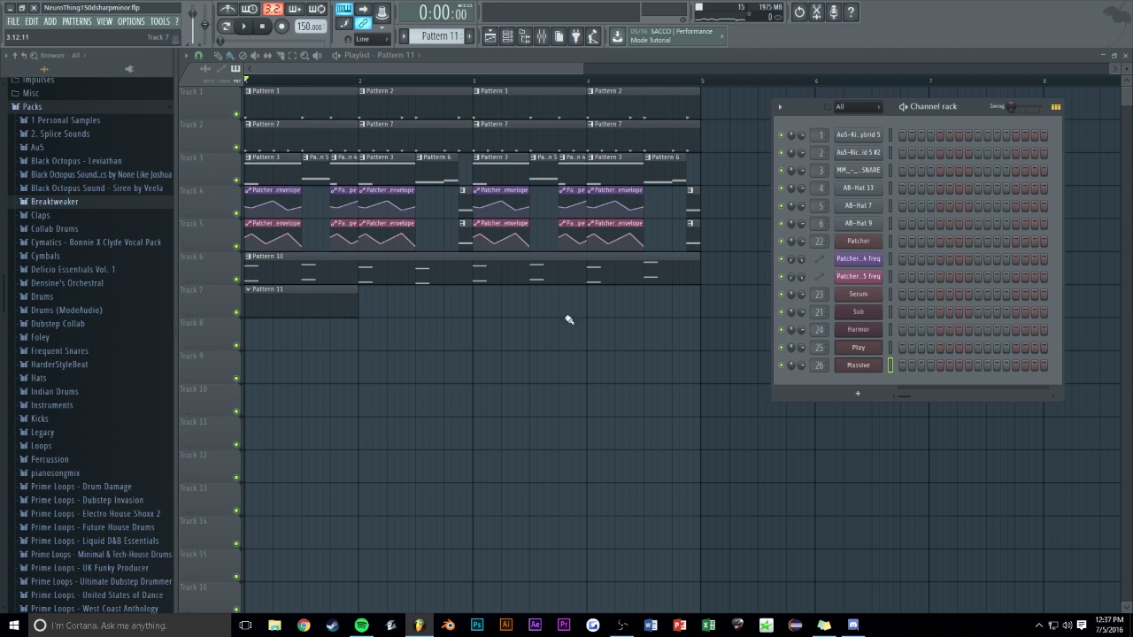
pyautogui.rightClick(854, 363)
pyautogui.click(907, 365)
# Draw a one-bar chord of D#4, G4, D5 and D#5 in bar 1 and play it
pyautogui.scroll(-6, 282, 345)
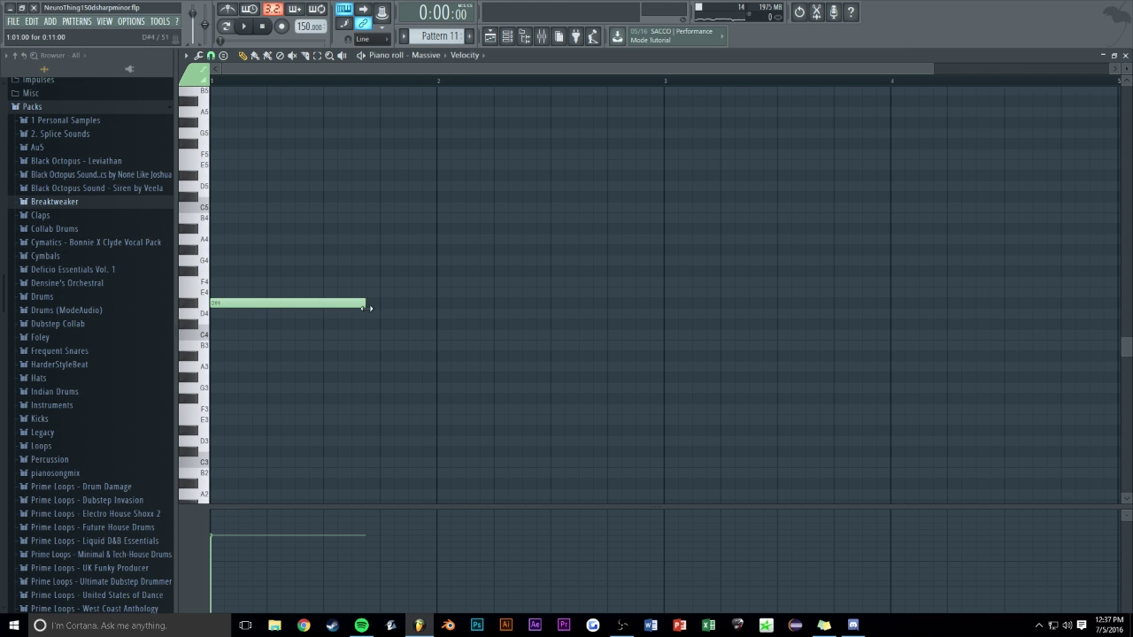
pyautogui.scroll(2, 265, 308)
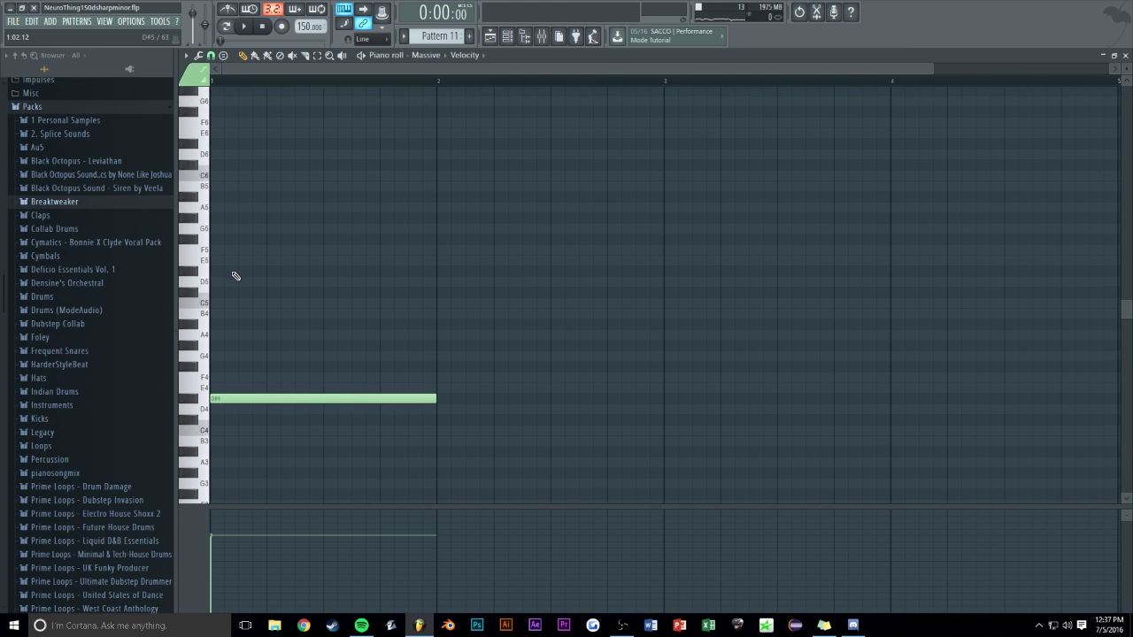
pyautogui.click(235, 273)
pyautogui.click(225, 283)
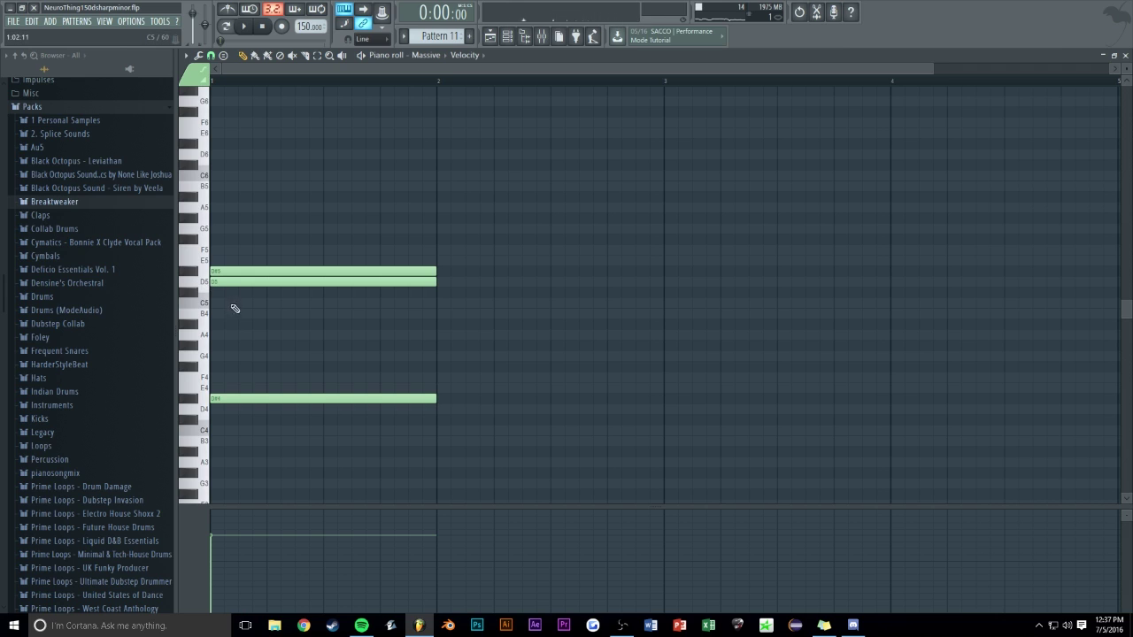
pyautogui.click(227, 356)
pyautogui.press('space')
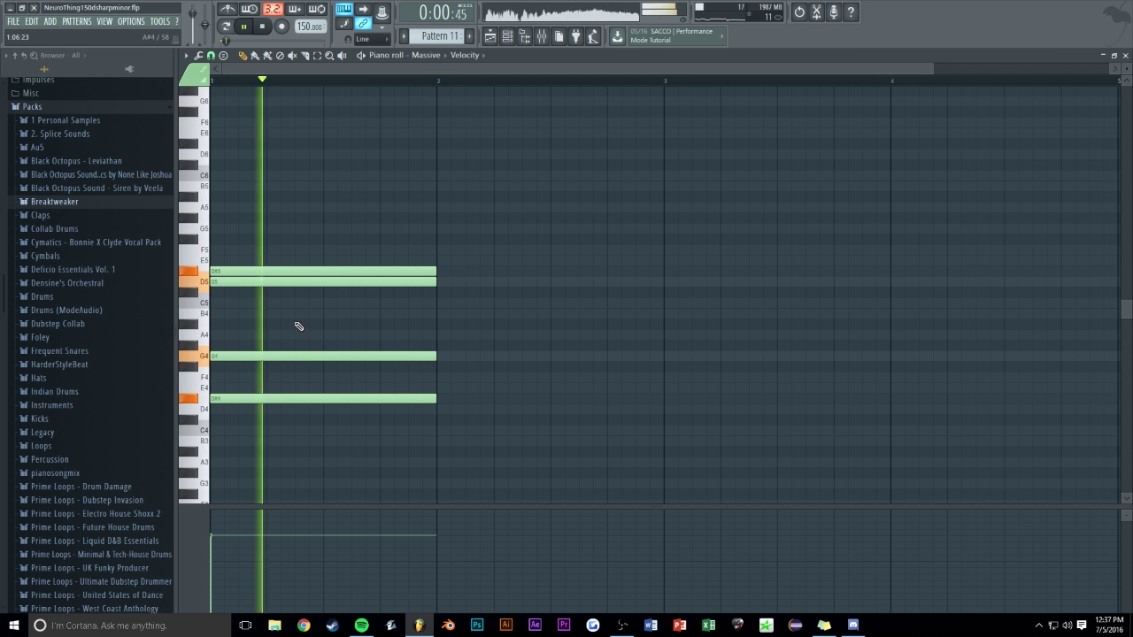
# Stop playback and duplicate the bar 1 chord into bars 2, 3 and 4
pyautogui.hotkey('ctrl', 'b')
pyautogui.hotkey('ctrl', 'b')
pyautogui.hotkey('ctrl', 'b')
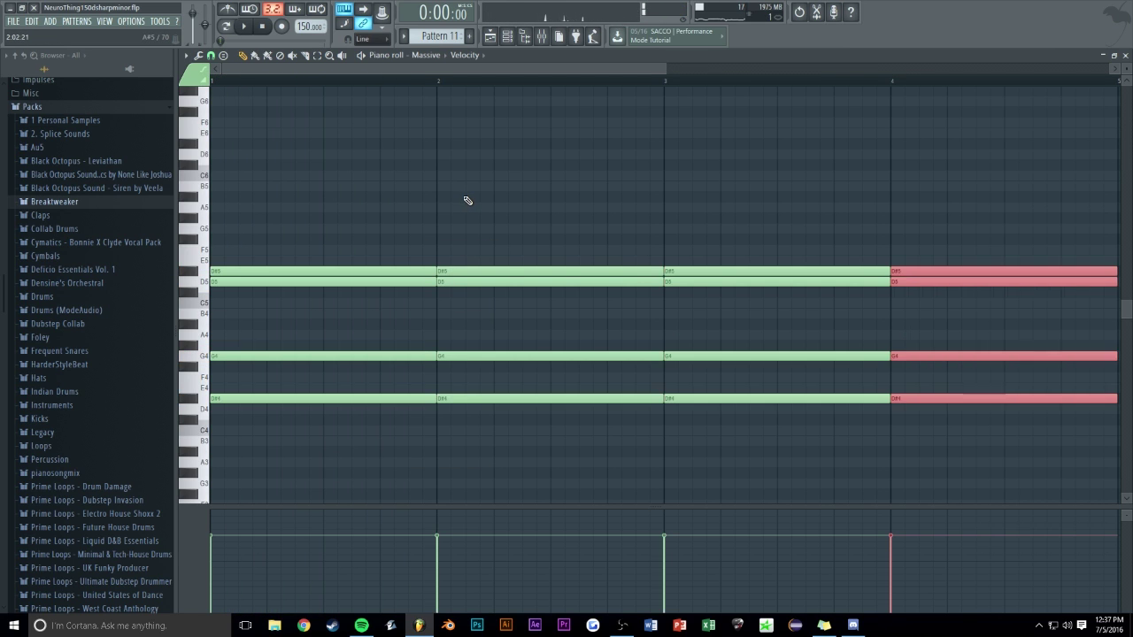
pyautogui.press('F5')
pyautogui.press('F6')
pyautogui.press('F7')
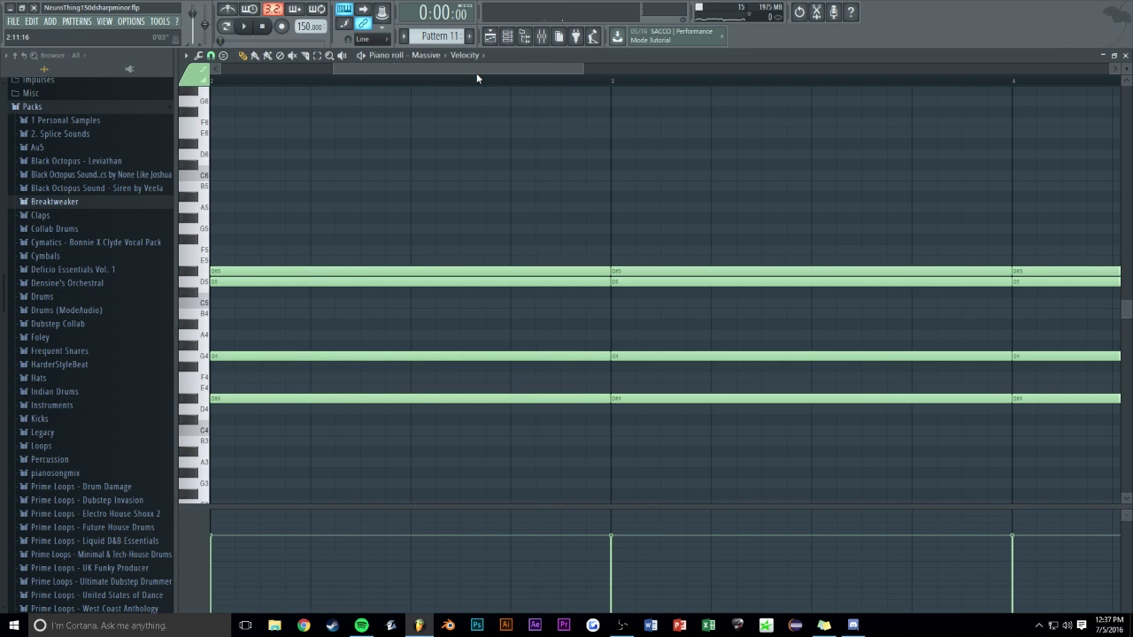
# Raise the bar 4 chord by one semitone to E4, G#4, D#5 and E5
pyautogui.scroll(-4, 476, 78)
pyautogui.click(506, 36)
pyautogui.moveTo(698, 246); pyautogui.dragTo(624, 387)
pyautogui.click(624, 371)
# Enable an upward arpeggiator in the Massive channel's miscellaneous functions and play the arrangement in the playlist
pyautogui.click(508, 39)
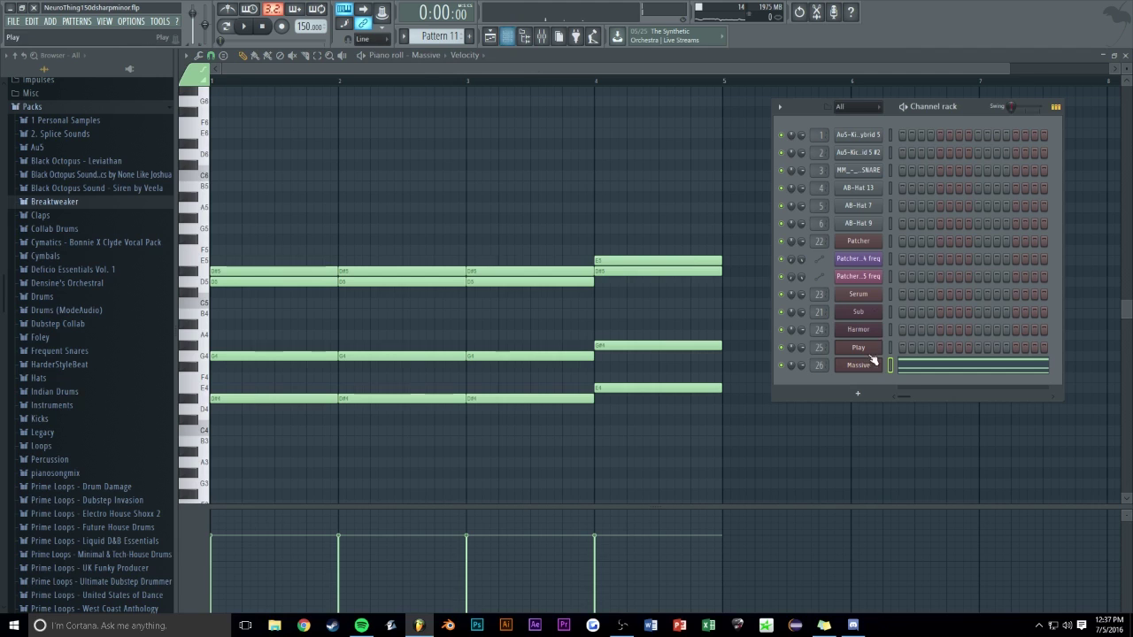
pyautogui.click(854, 365)
pyautogui.click(281, 162)
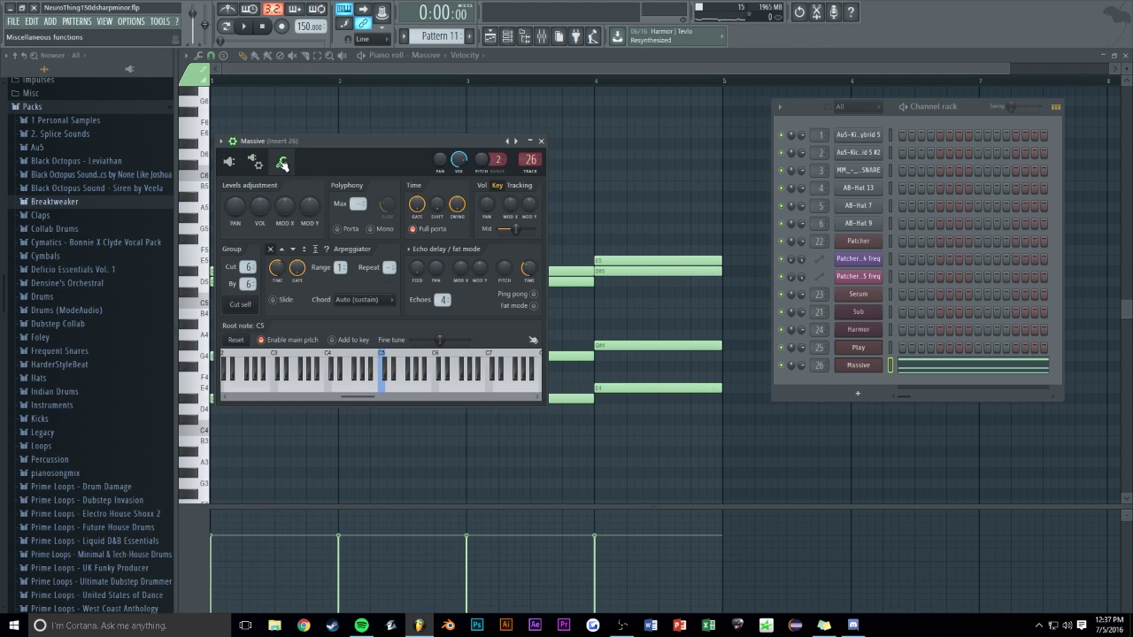
pyautogui.press('space')
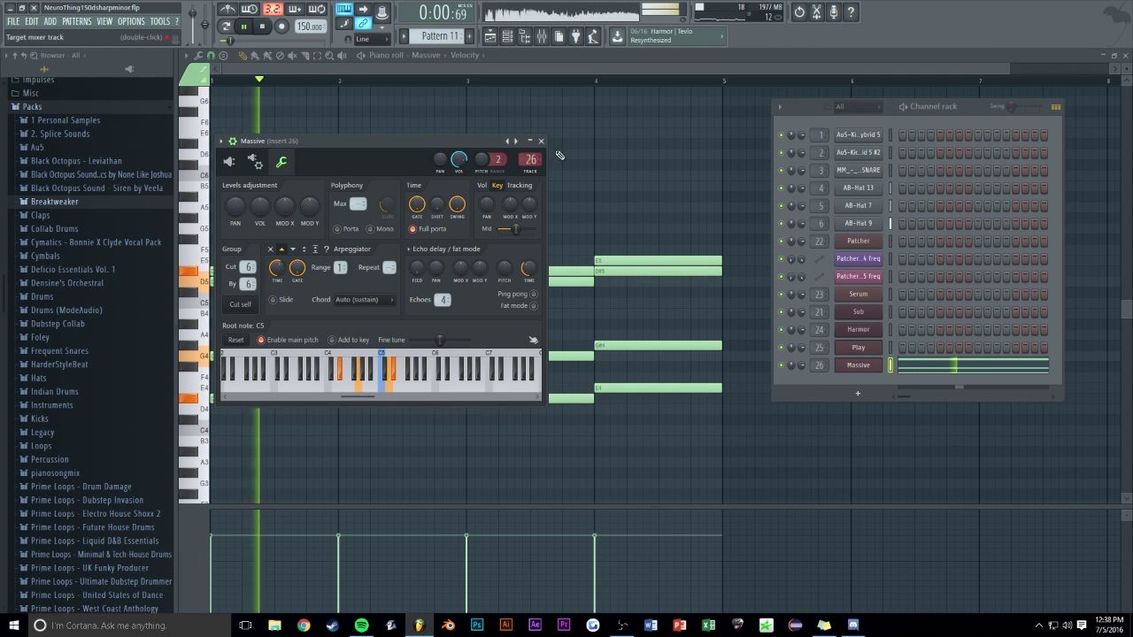
pyautogui.moveTo(499, 64); pyautogui.dragTo(437, 174)
pyautogui.press('F7')
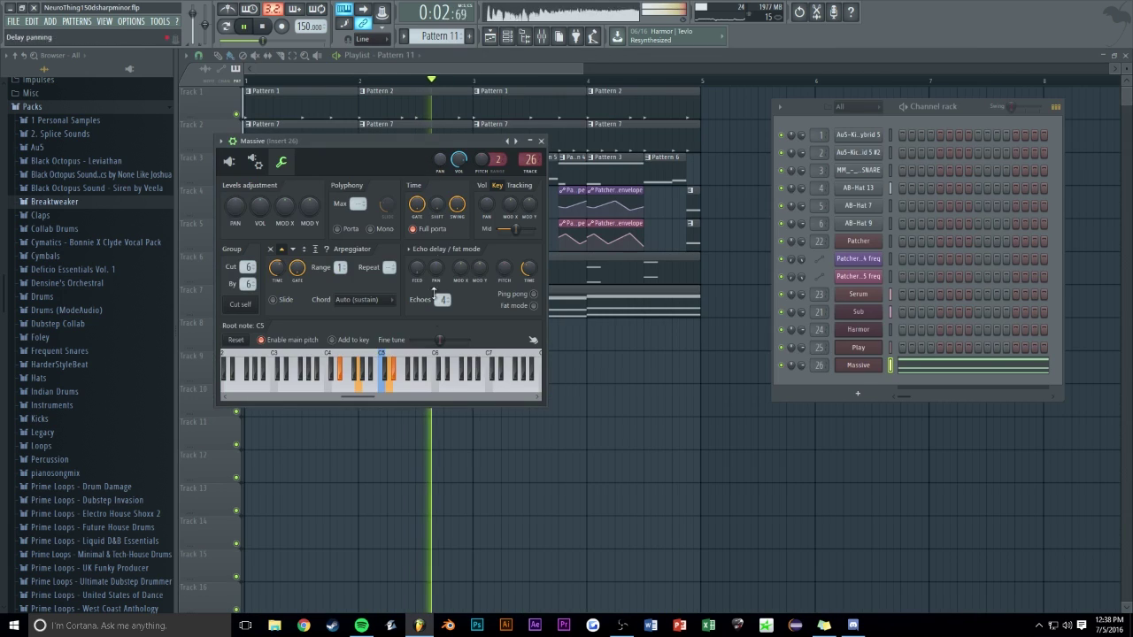
# Reopen Massive's synth interface, start a new sound and set oscillator 2's pitch to 12.00
pyautogui.press('F5')
pyautogui.scroll(-1, 437, 72)
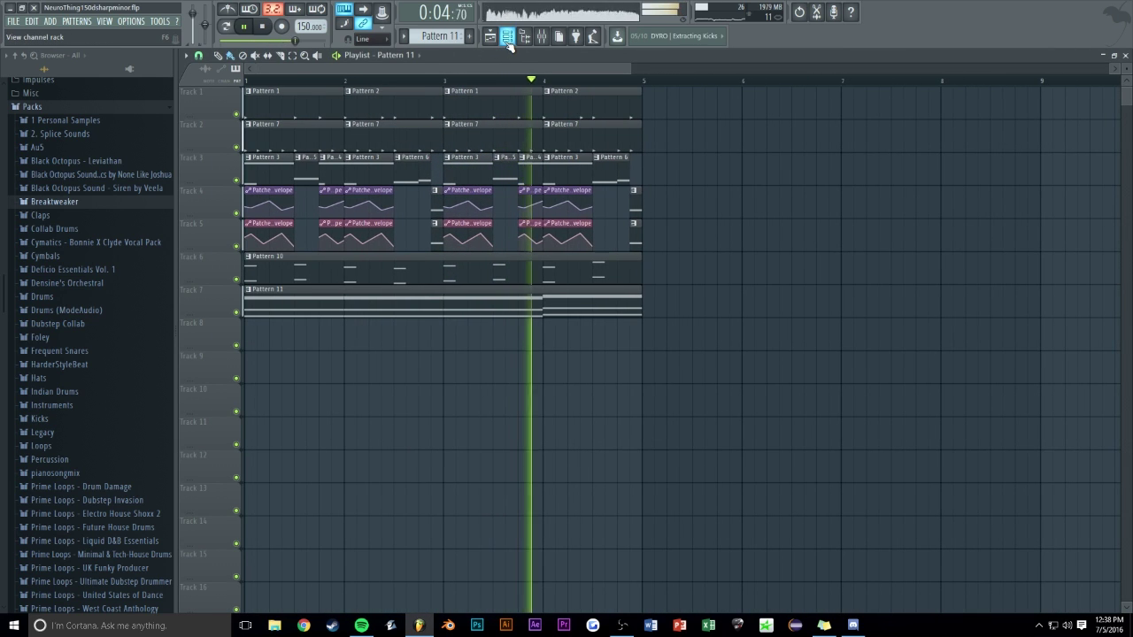
pyautogui.press('F6')
pyautogui.click(858, 364)
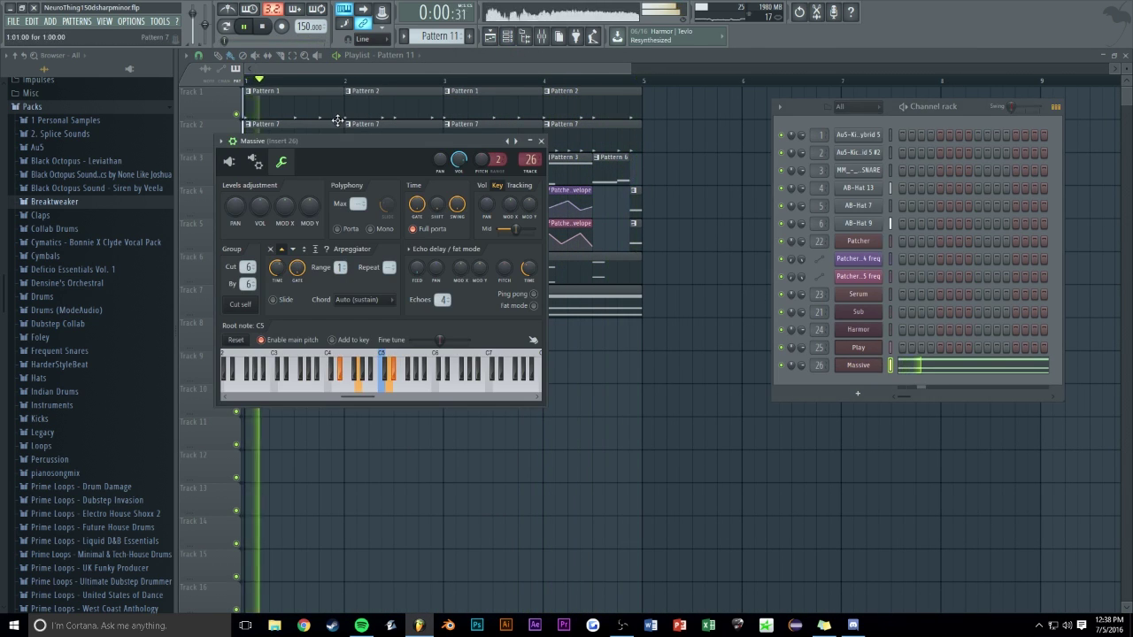
pyautogui.click(228, 161)
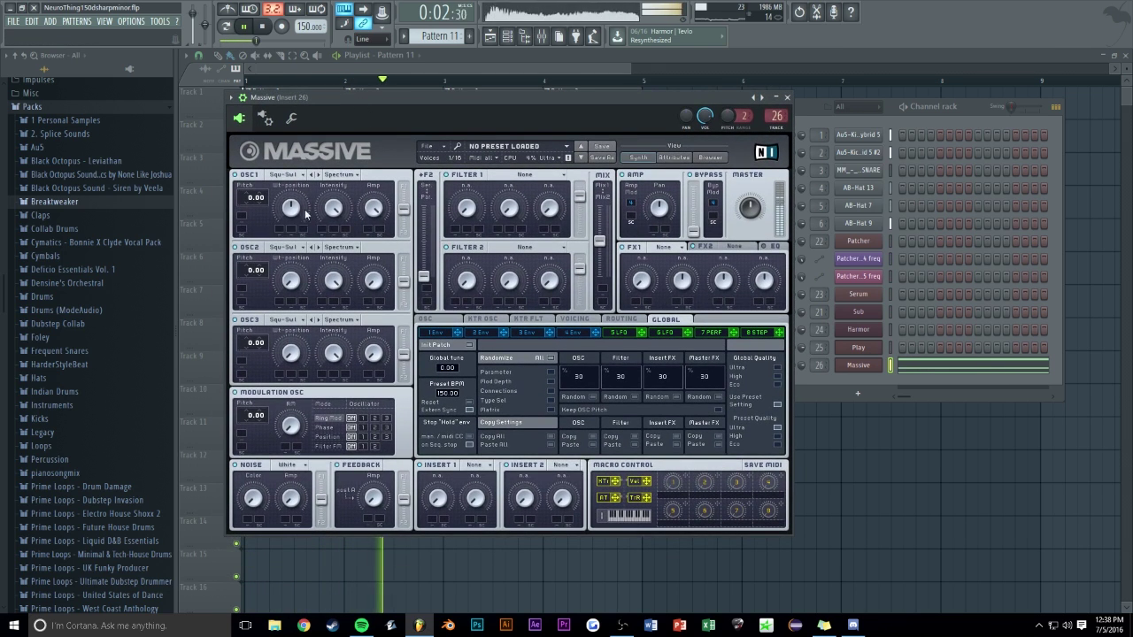
pyautogui.click(427, 146)
pyautogui.click(443, 153)
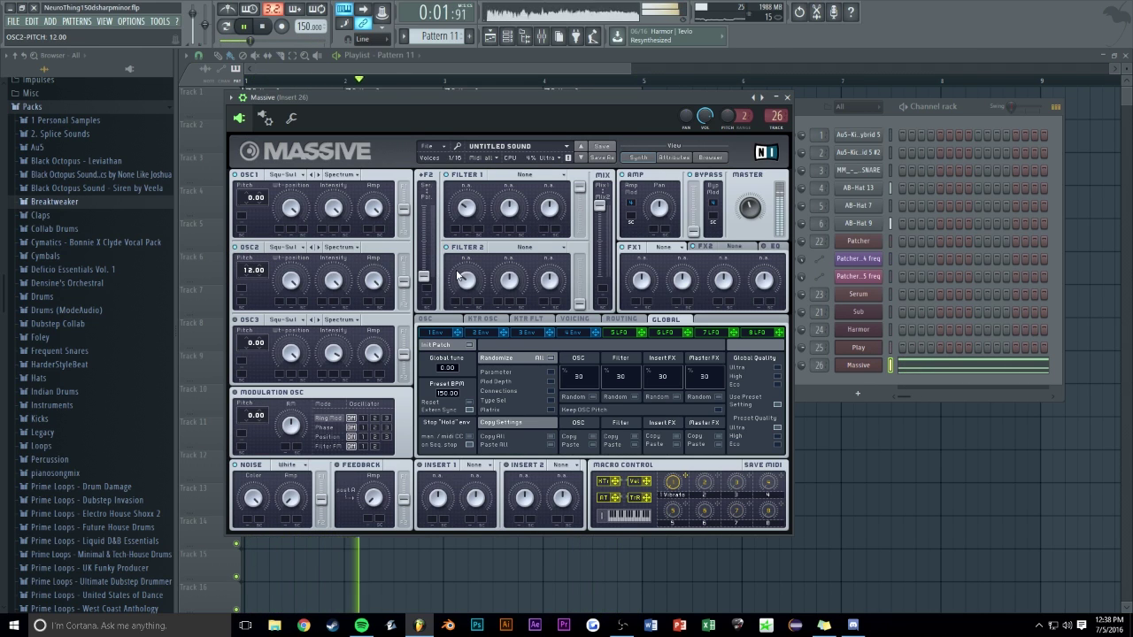
# Give oscillator 2 the "Needl…" wavetable at position 83, modulated by LFO 5 with a 1/2 ratio
pyautogui.click(281, 256)
pyautogui.click(376, 356)
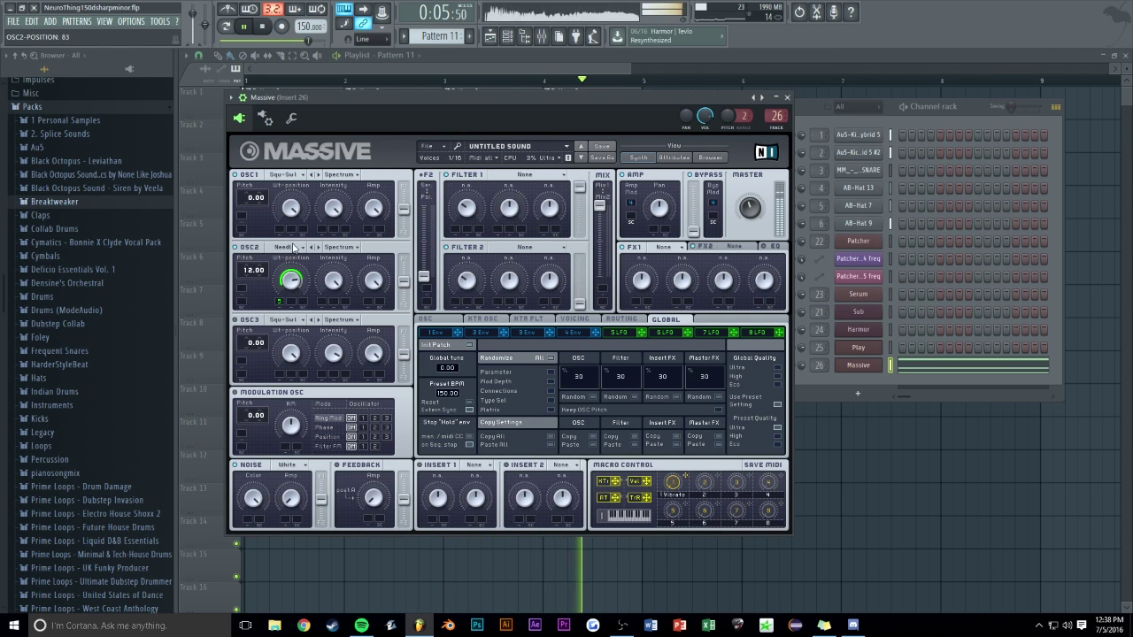
pyautogui.click(619, 333)
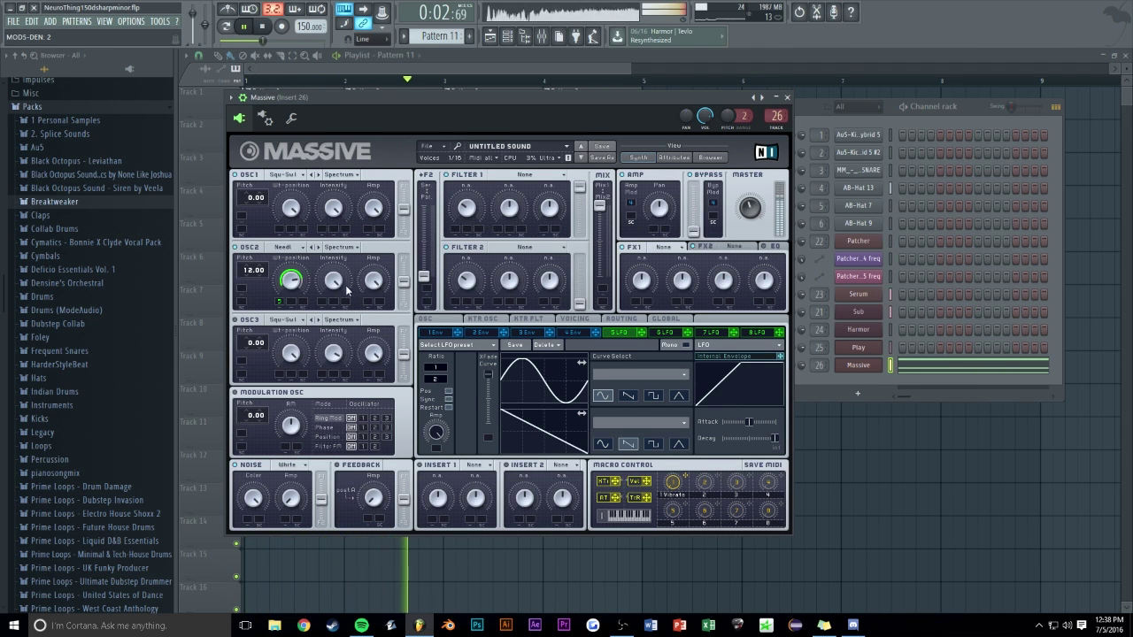
# Try the Dimension Expander with size 35 as Massive's FX1 effect
pyautogui.click(675, 249)
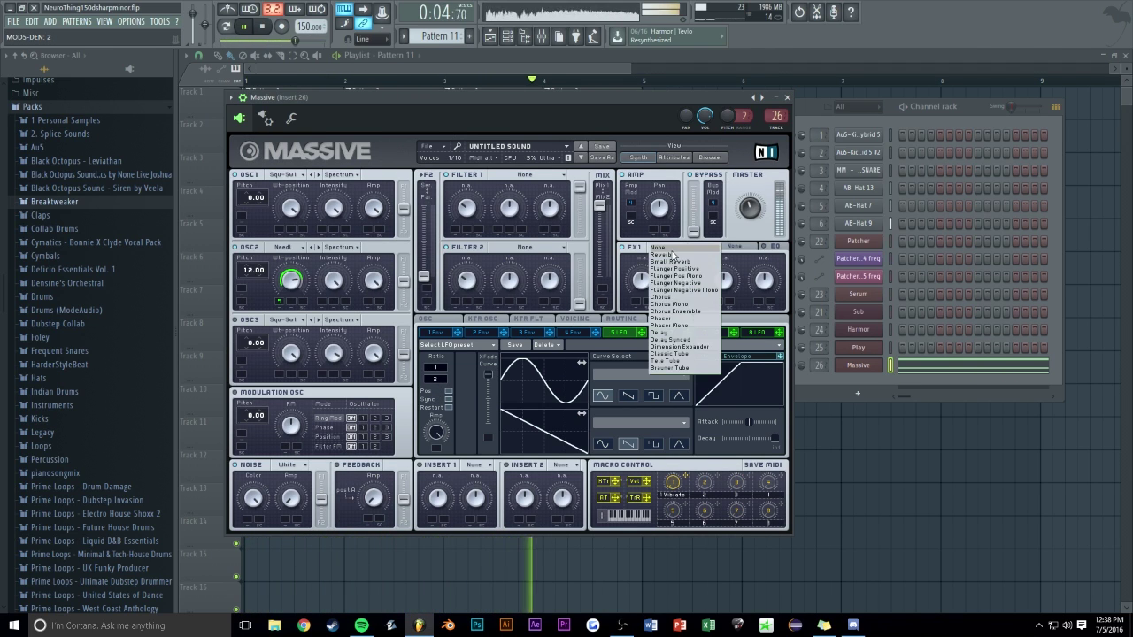
pyautogui.click(679, 347)
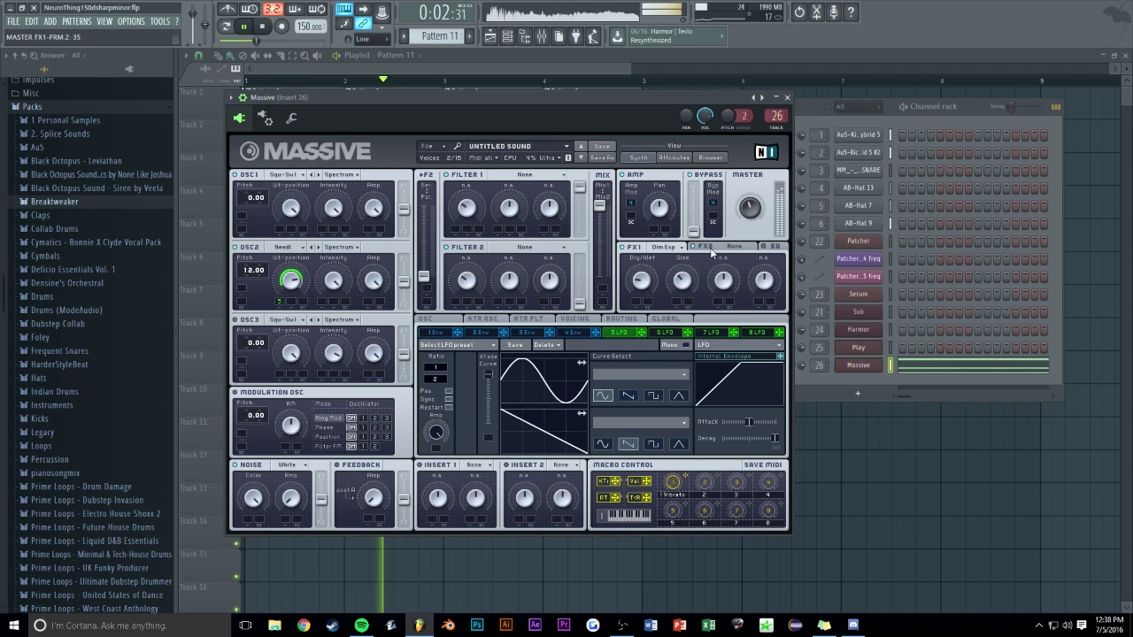
pyautogui.click(713, 247)
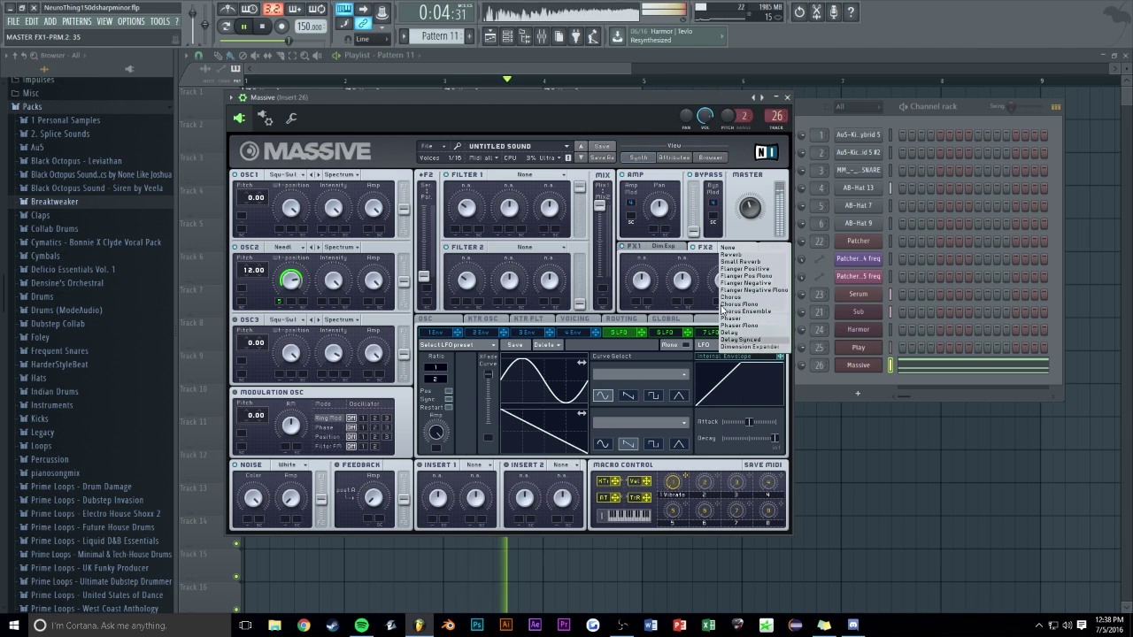
pyautogui.click(700, 248)
# Set FX1 to Classic Tube with drive 100 and FX2 to a positive flanger with rate 23
pyautogui.click(646, 248)
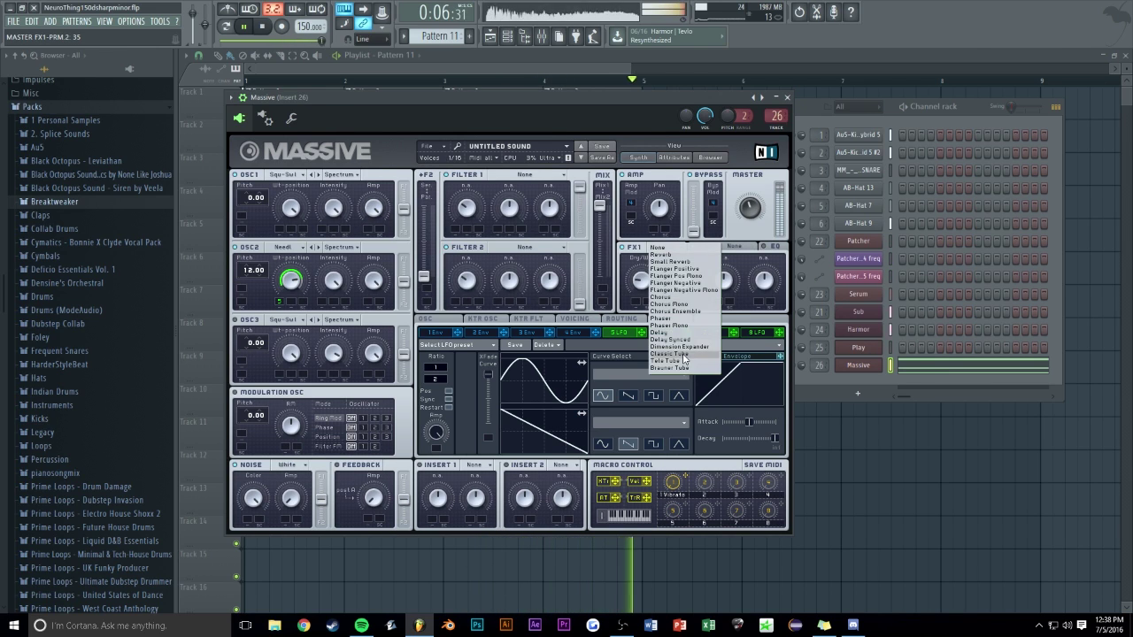
pyautogui.click(680, 354)
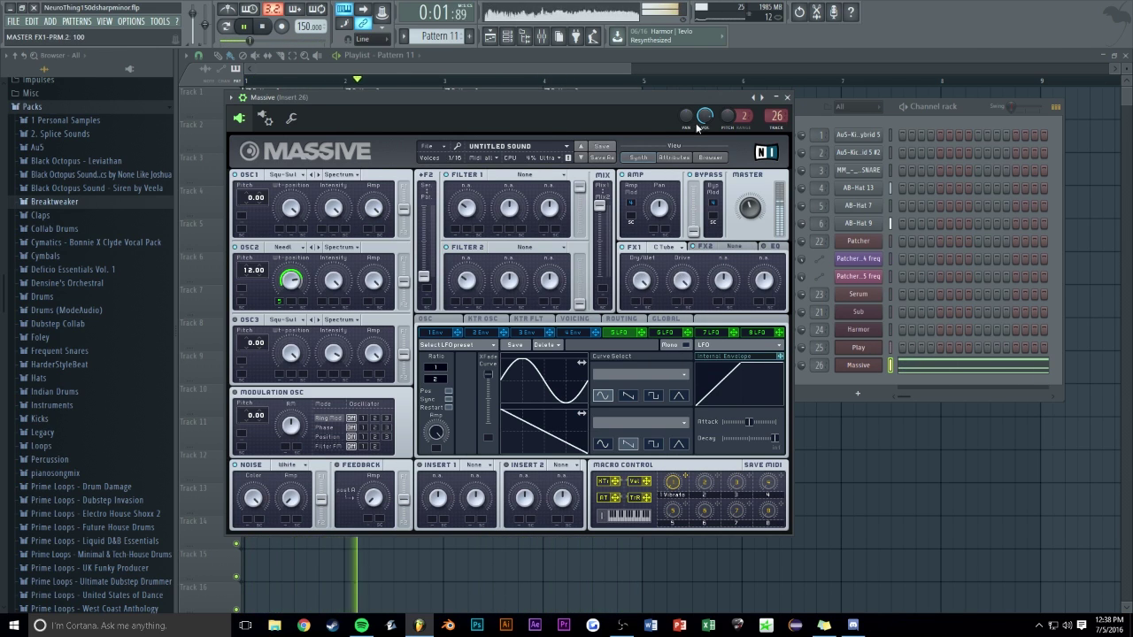
pyautogui.click(727, 248)
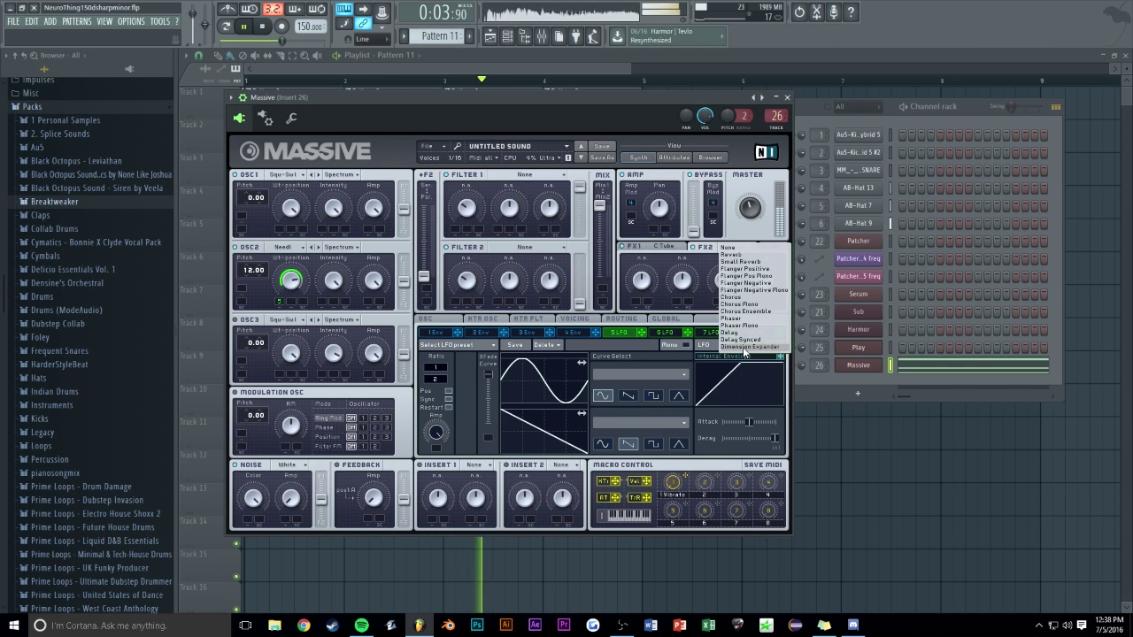
pyautogui.click(750, 276)
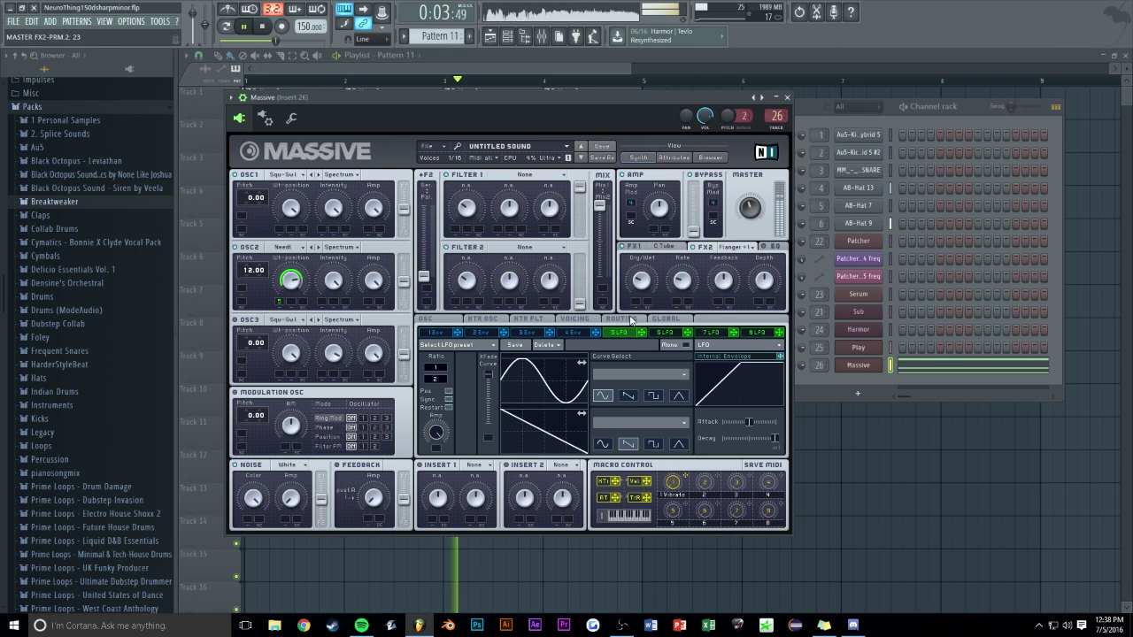
# Set Massive's unison to 2 voices and enable slight pitch and pan position spread in the voicing settings
pyautogui.click(575, 318)
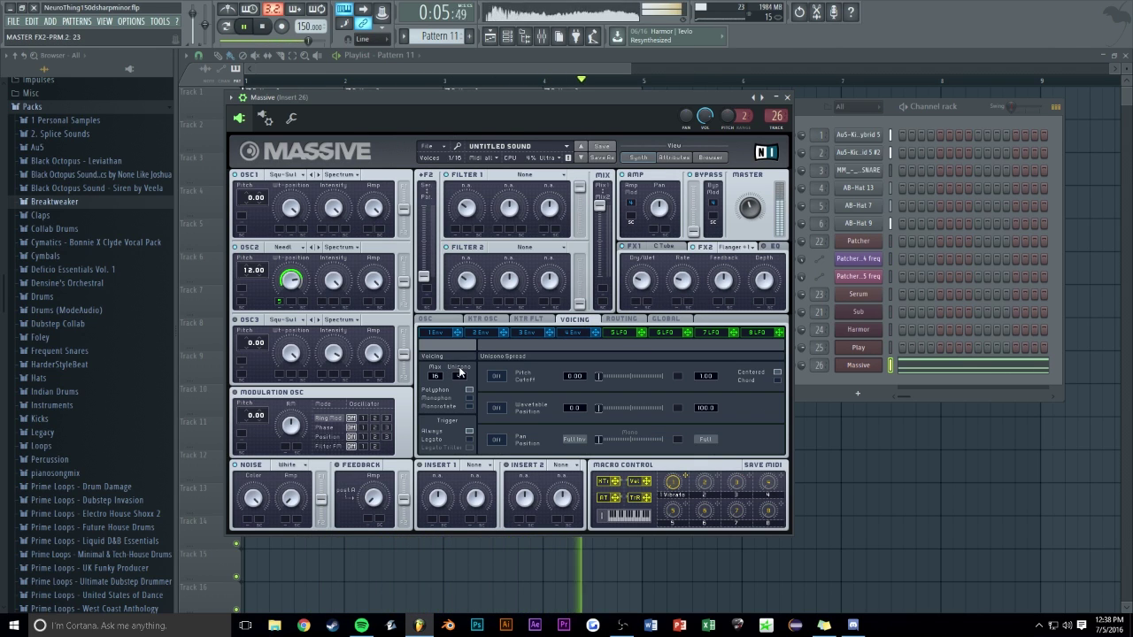
pyautogui.moveTo(598, 375); pyautogui.dragTo(624, 373)
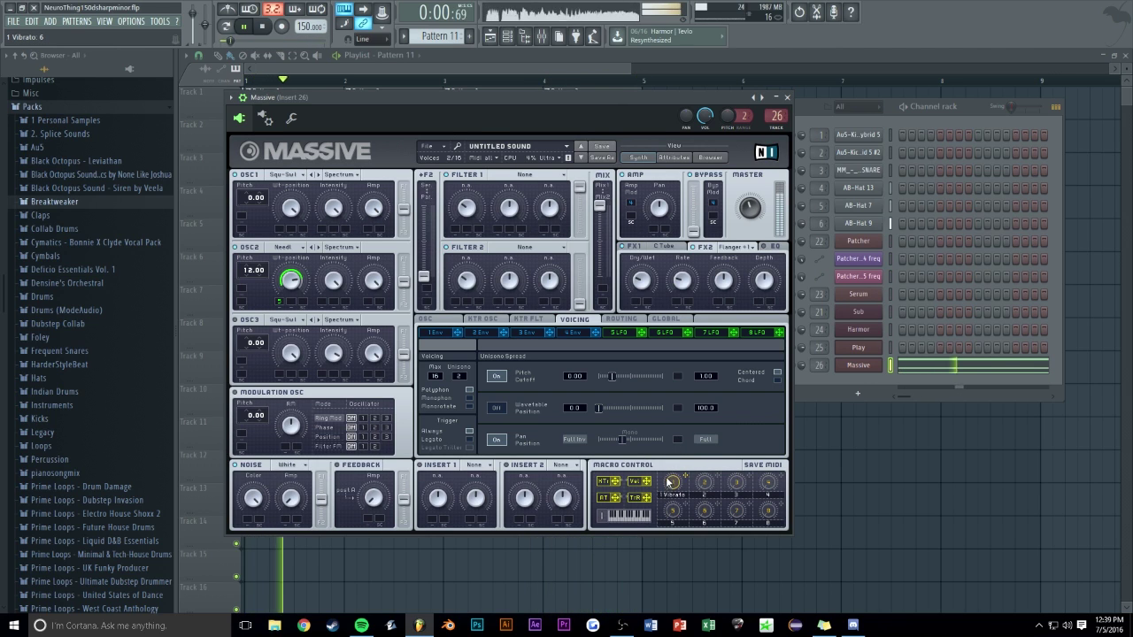
# Create an automation clip for the last tweaked Vibrato macro and close the Massive window
pyautogui.click(159, 20)
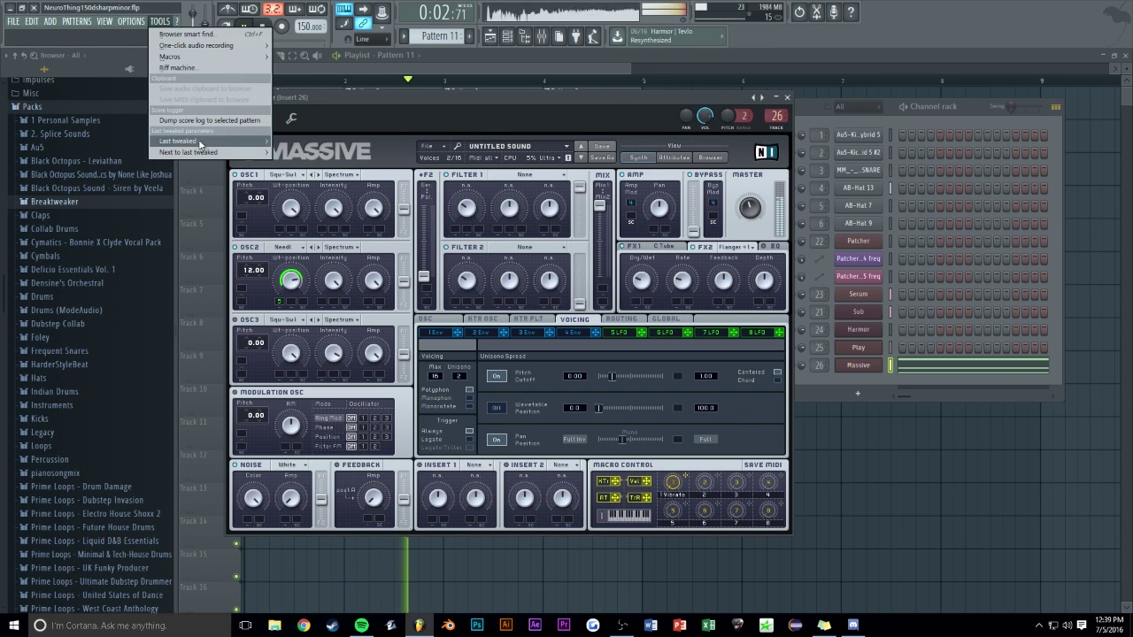
pyautogui.moveTo(212, 141)
pyautogui.click(319, 208)
pyautogui.click(574, 98)
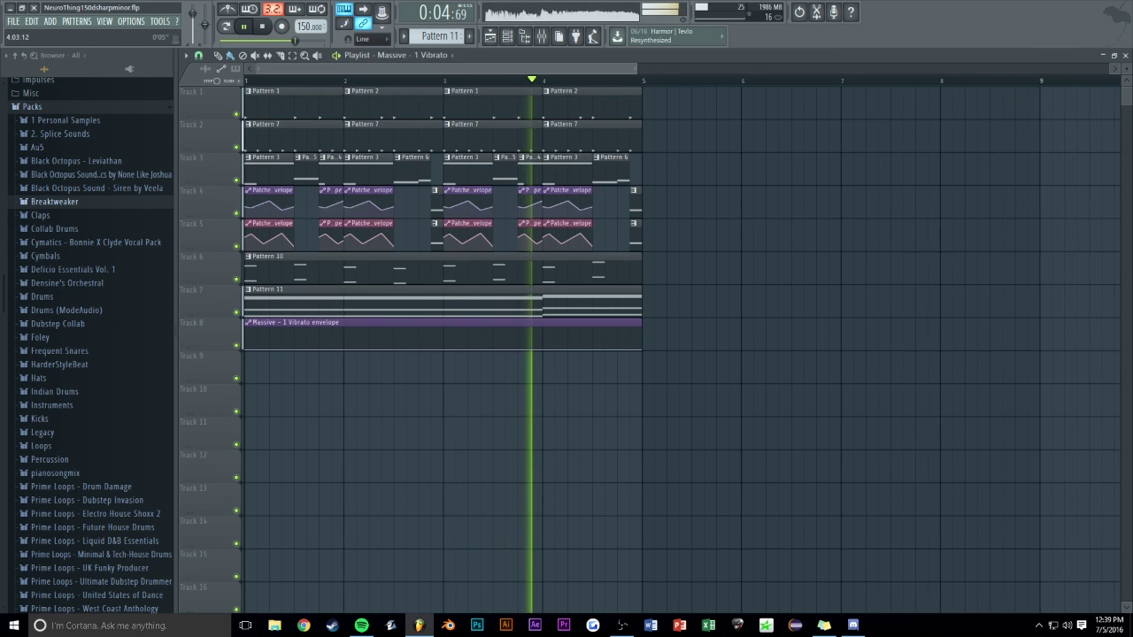
# Shape the Vibrato envelope on Track 8 to peak at the start of bar 3 and fall to 0% at bar 4
pyautogui.scroll(3, 470, 334)
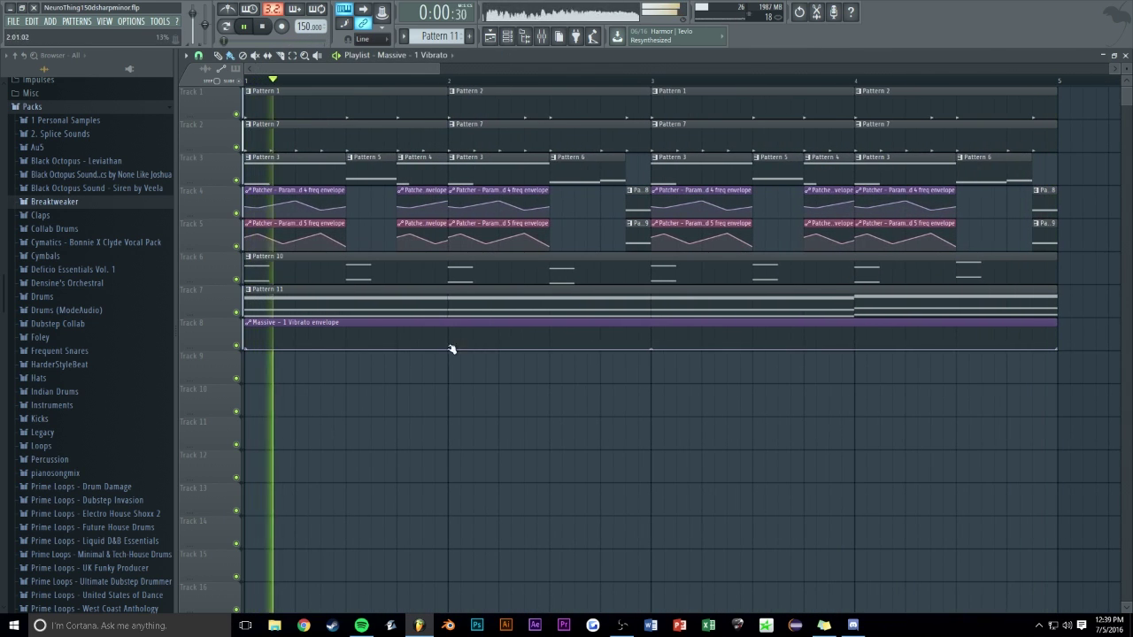
pyautogui.moveTo(651, 349); pyautogui.dragTo(653, 336)
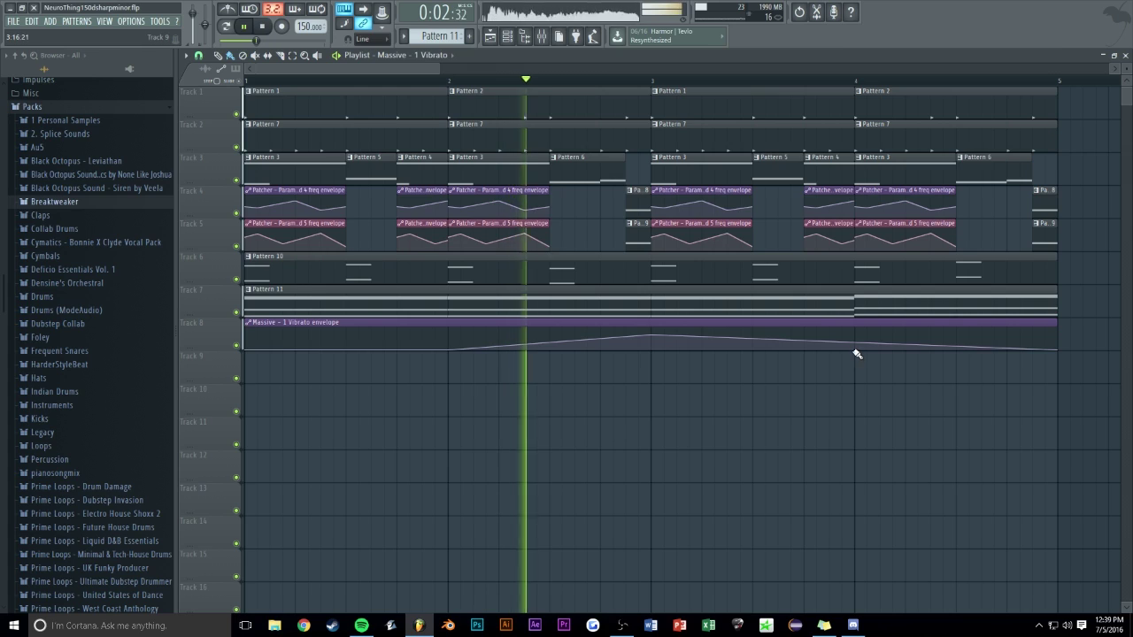
pyautogui.moveTo(854, 342); pyautogui.dragTo(854, 351)
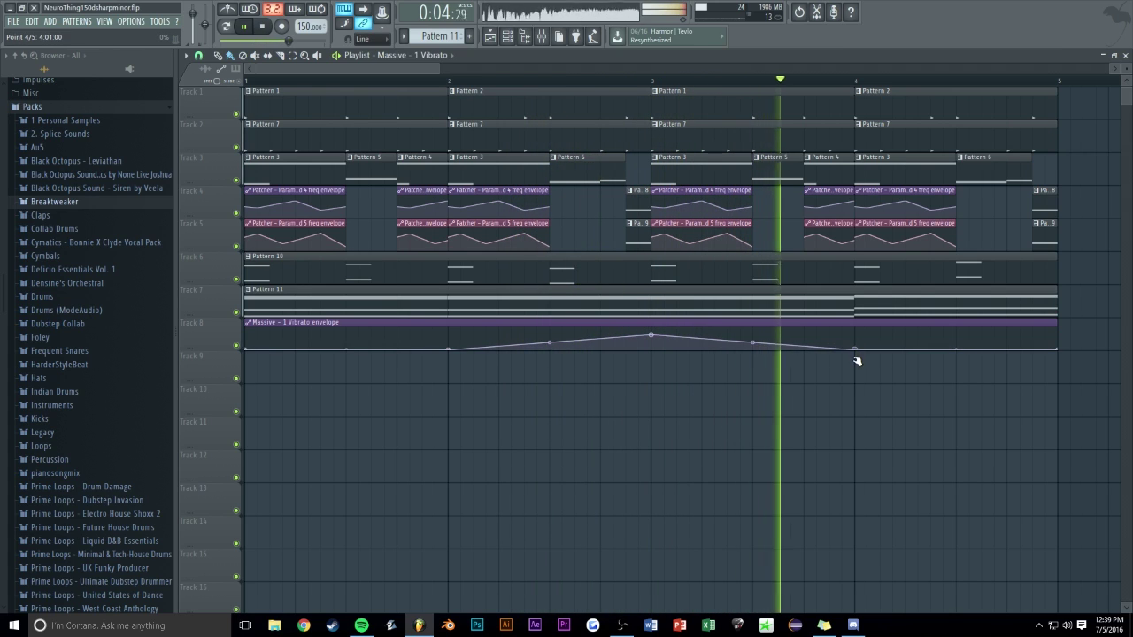
pyautogui.scroll(-4, 462, 89)
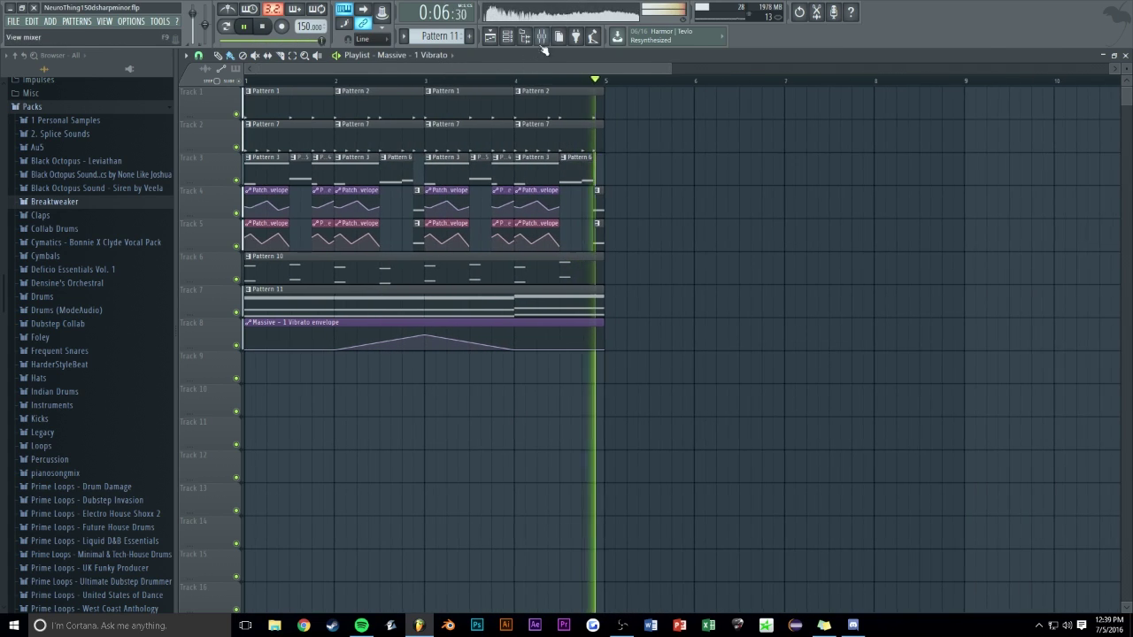
# Open the mixer and rename insert 26 as arp
pyautogui.click(542, 37)
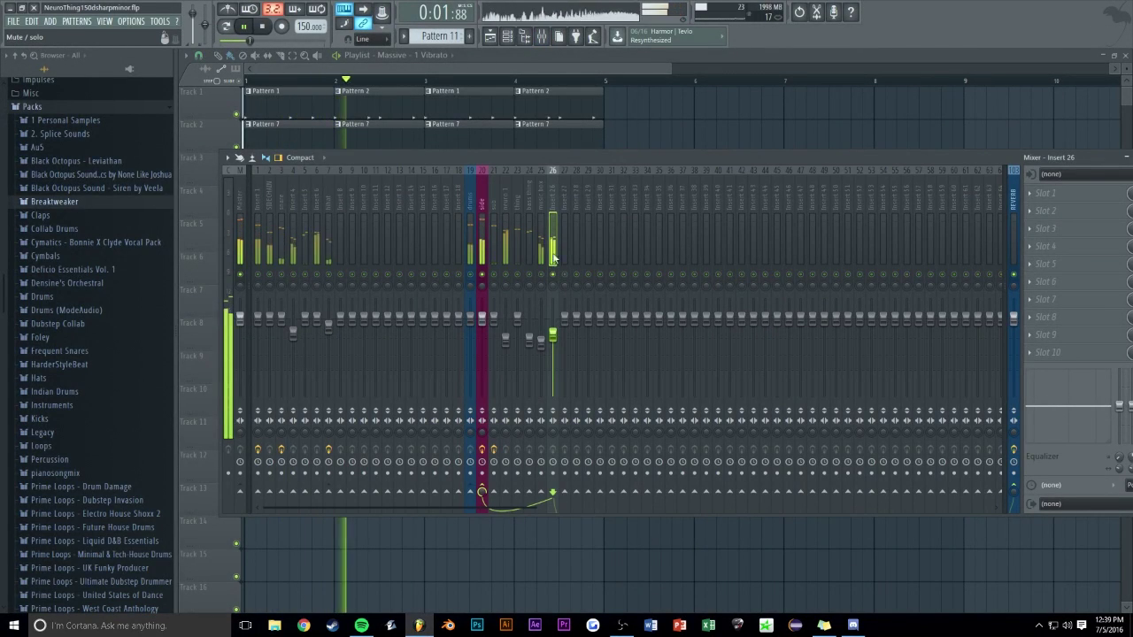
pyautogui.doubleClick(553, 199)
pyautogui.write('arp')
pyautogui.press('Return')
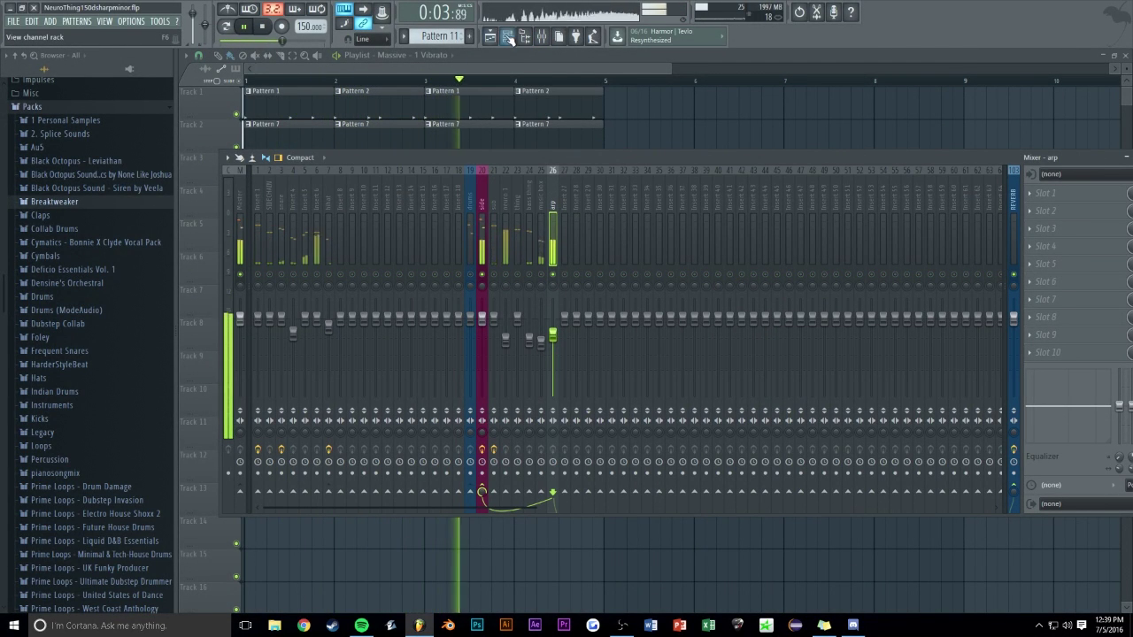
# Check the Massive channel and transpose its chord notes in Pattern 11 up one octave
pyautogui.press('F6')
pyautogui.click(856, 367)
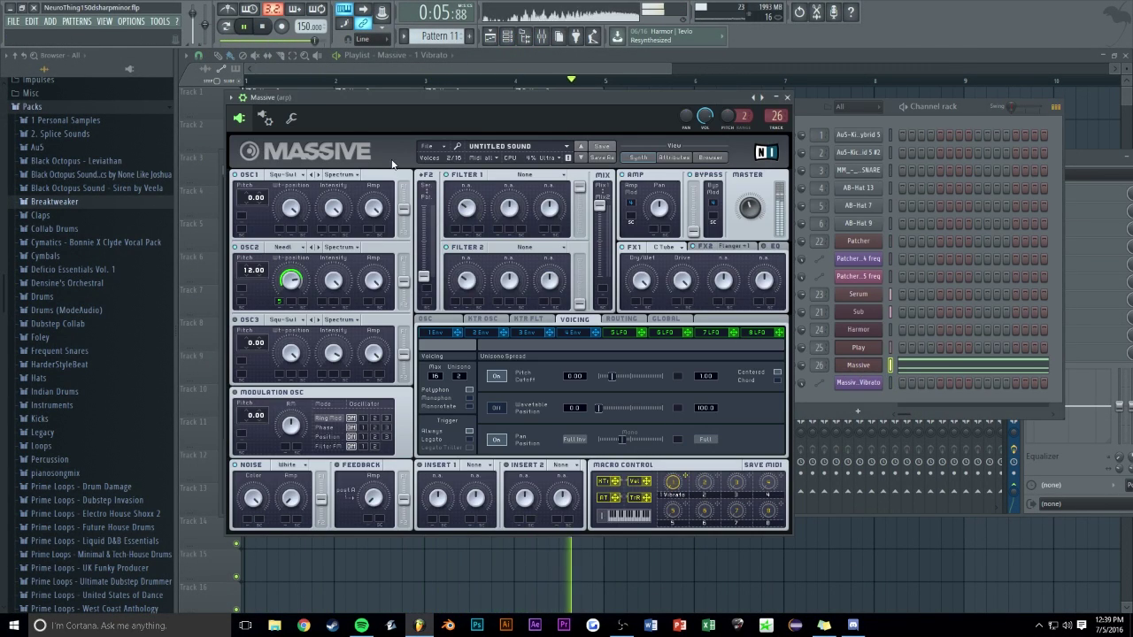
pyautogui.press('F12')
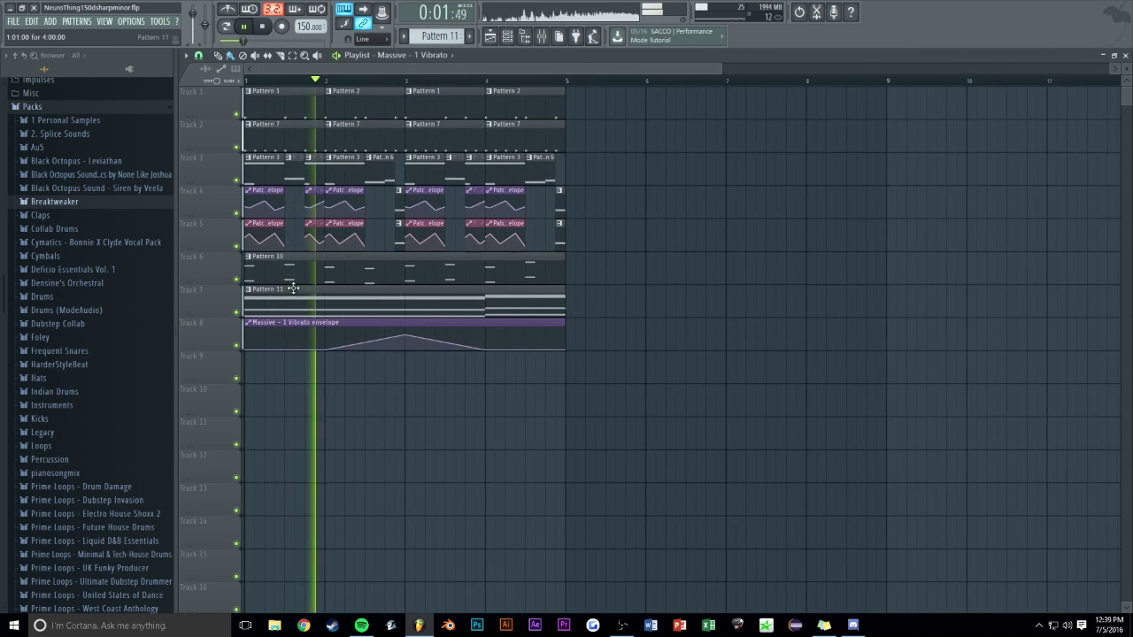
pyautogui.press('F7')
pyautogui.hotkey('ctrl', 'Up')
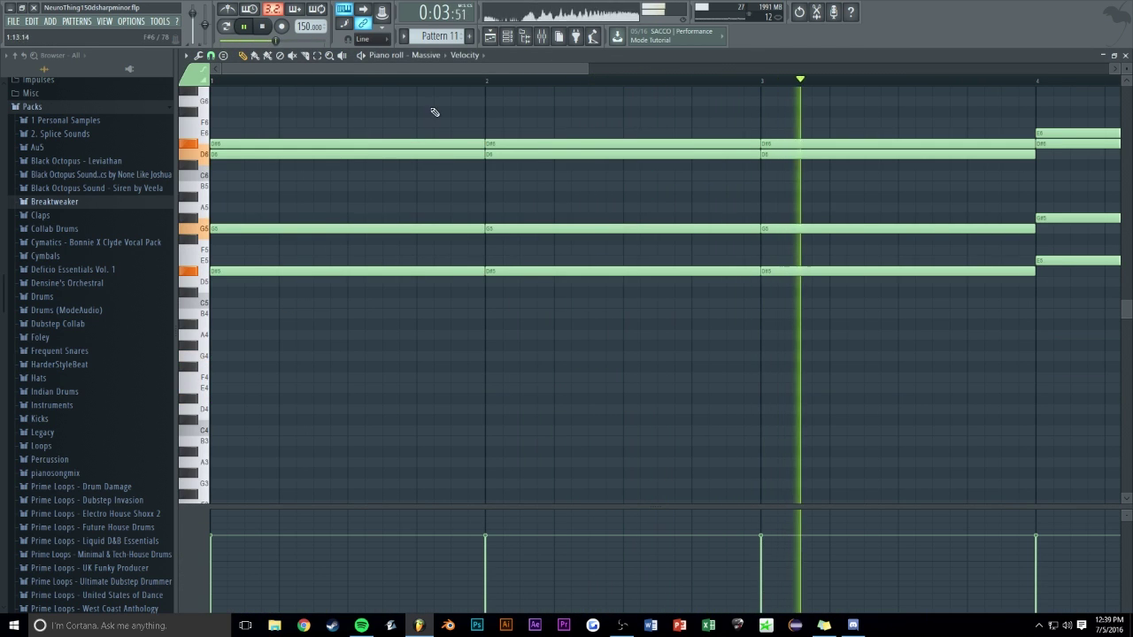
pyautogui.press('F7')
# Try a ValhallaRoom reverb in the first effect slot of the arp insert with its mix at 28.1%
pyautogui.press('F9')
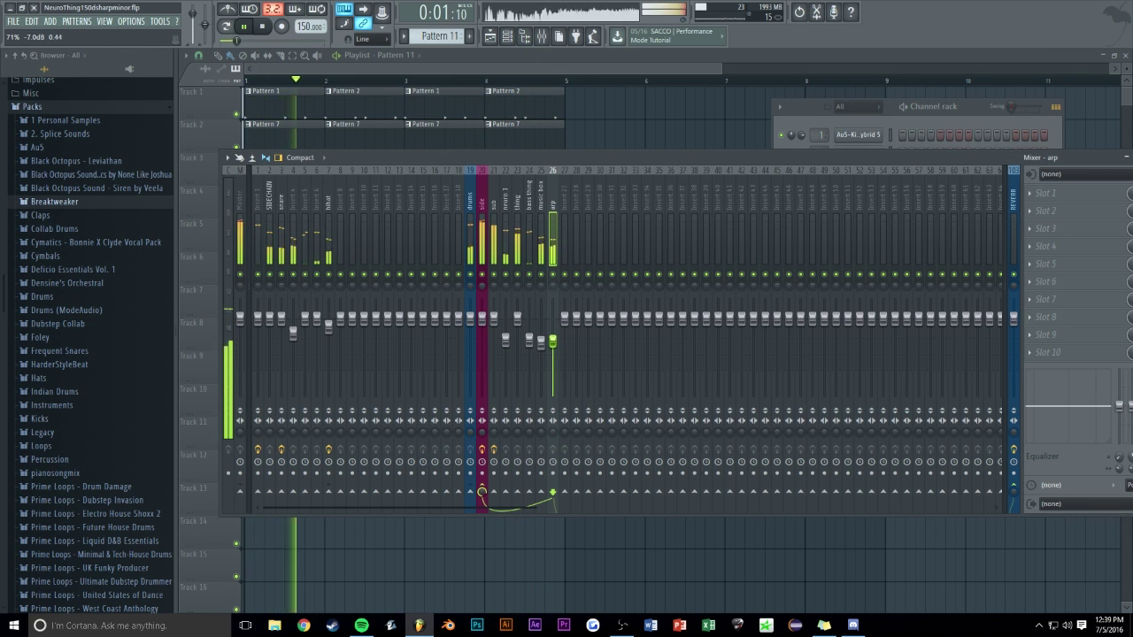
pyautogui.click(1053, 193)
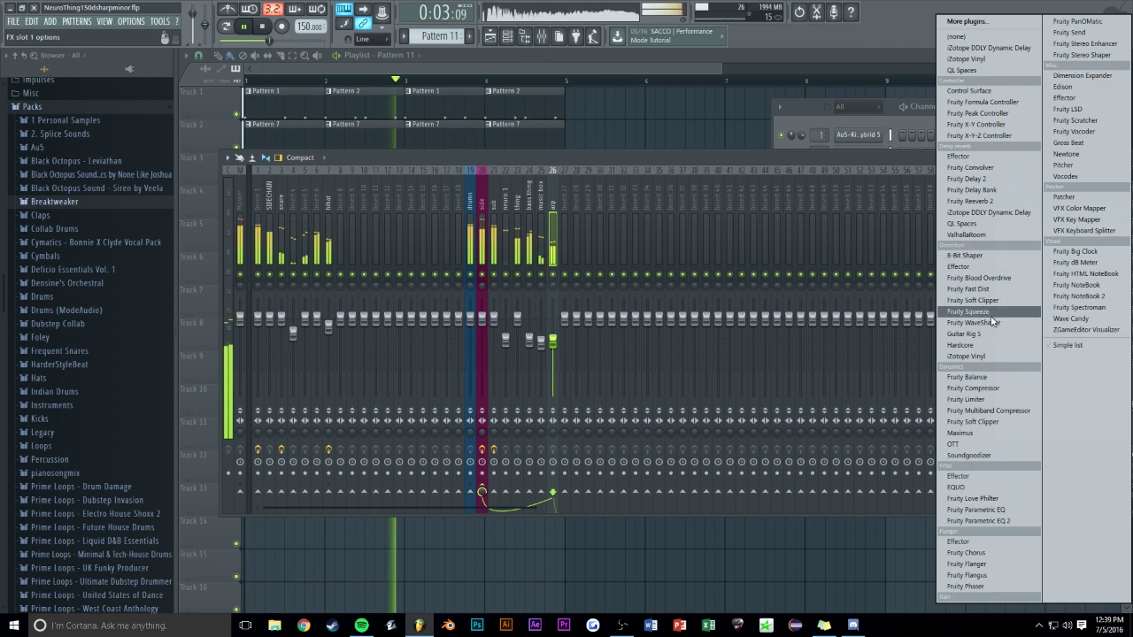
pyautogui.click(984, 237)
pyautogui.moveTo(304, 294); pyautogui.dragTo(305, 382)
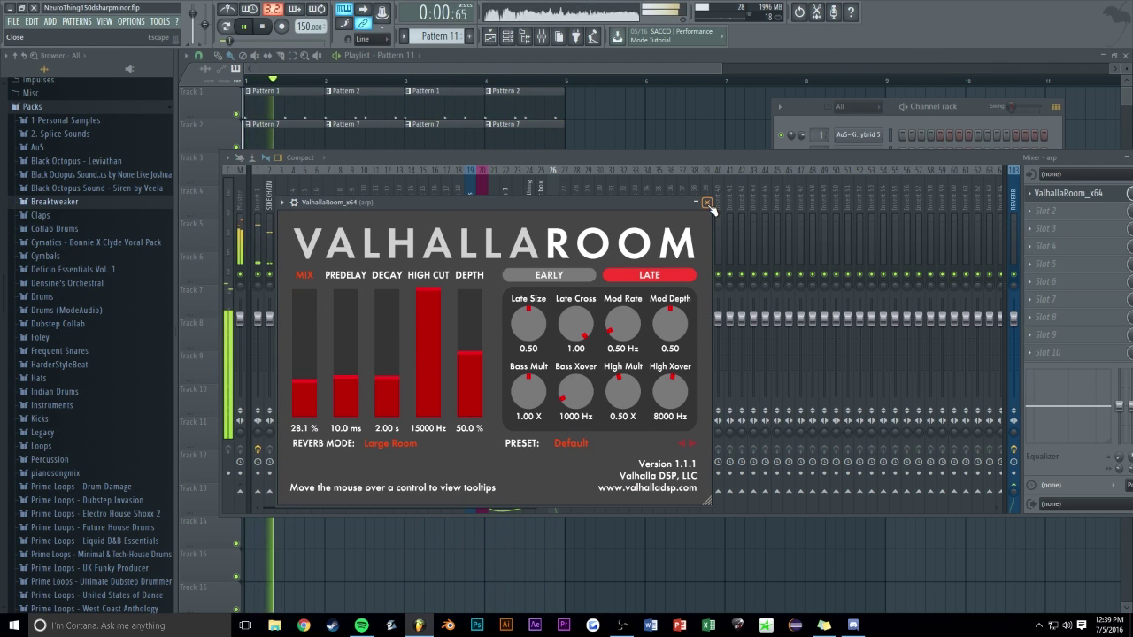
pyautogui.click(707, 202)
# Remove the ValhallaRoom reverb from the arp insert
pyautogui.click(1030, 193)
pyautogui.moveTo(1062, 211)
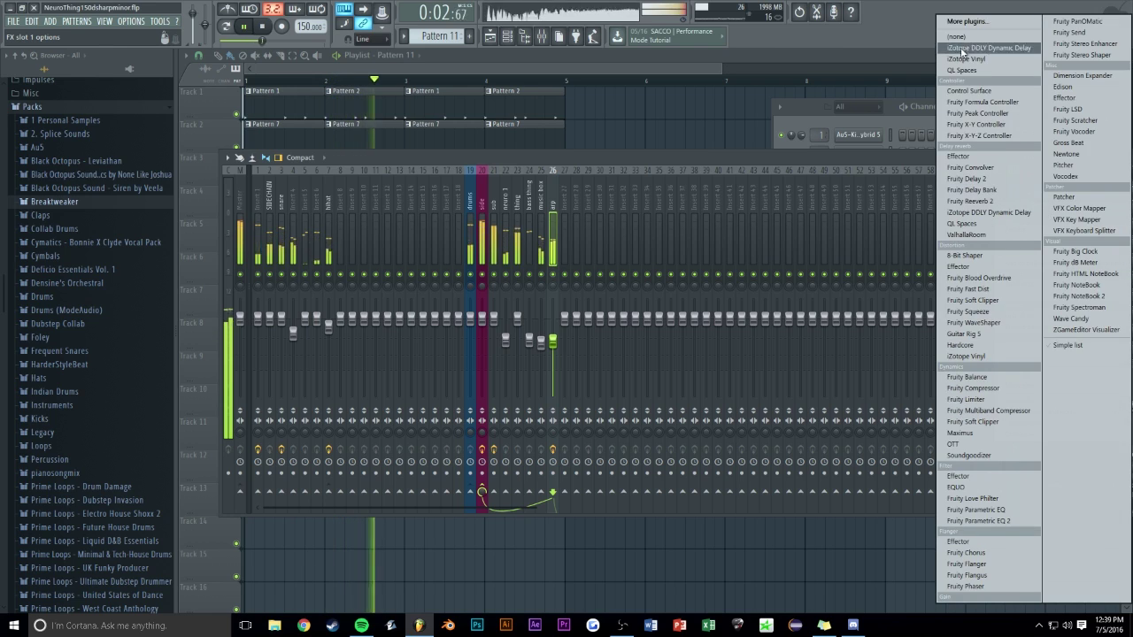
pyautogui.click(965, 37)
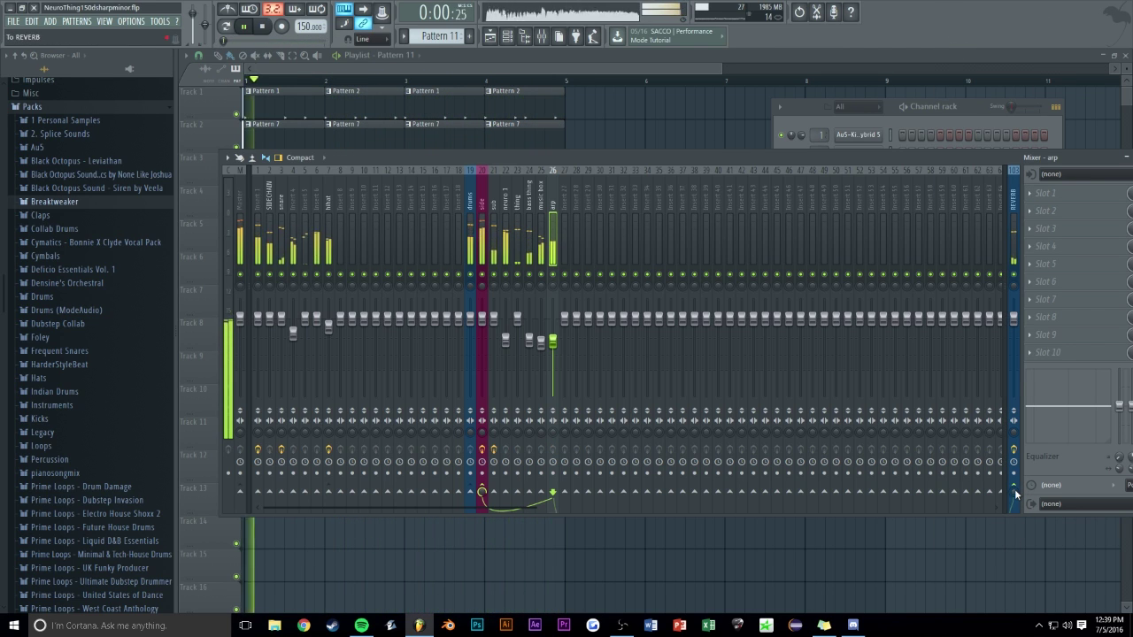
# Create an automation clip for the arp insert's last tweaked send level to REVERB
pyautogui.click(159, 21)
pyautogui.moveTo(221, 149)
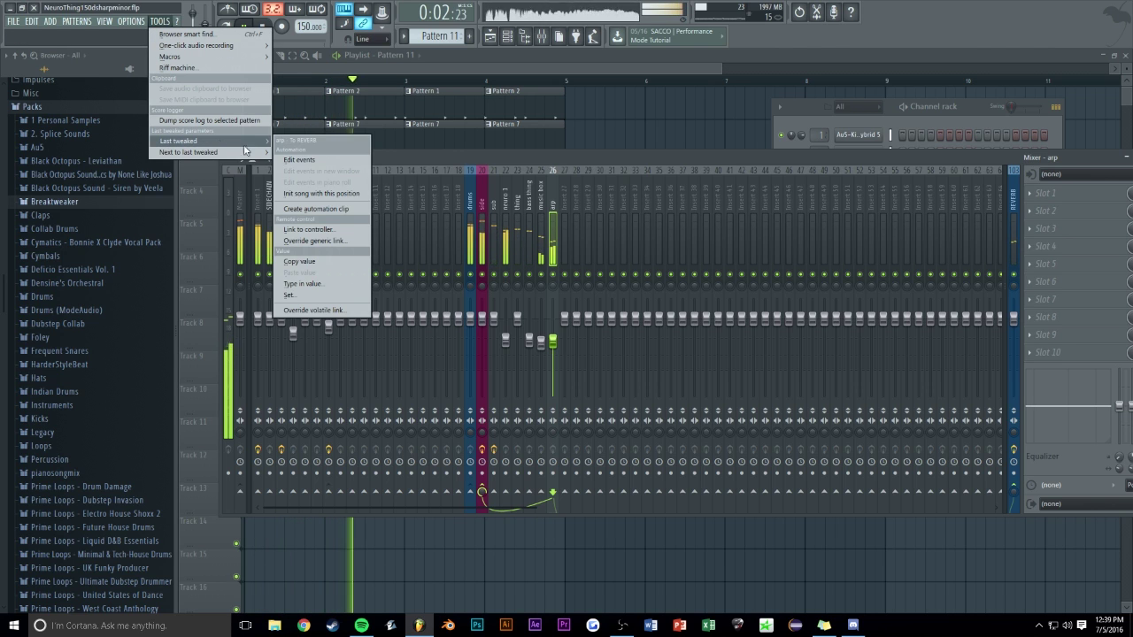
pyautogui.click(324, 210)
pyautogui.click(317, 210)
# Stop playback and shape the Track 9 reverb send envelope with peaks midway through bar 1 and a quarter into bar 2
pyautogui.scroll(3, 474, 379)
pyautogui.press('space')
pyautogui.moveTo(533, 375); pyautogui.dragTo(534, 362)
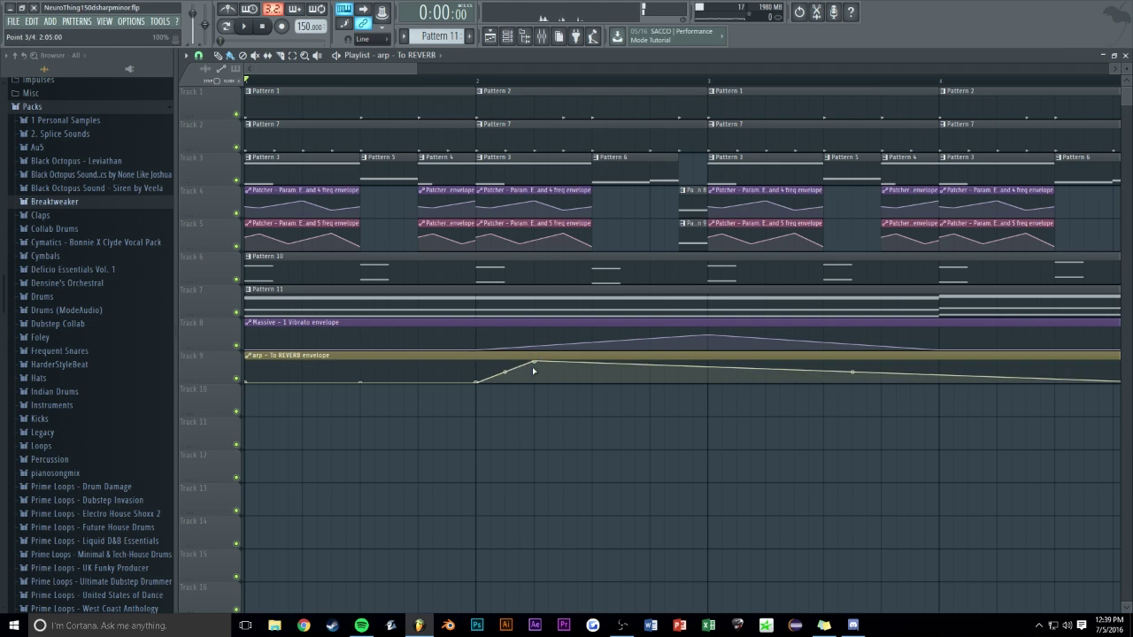
pyautogui.moveTo(362, 372); pyautogui.dragTo(361, 362)
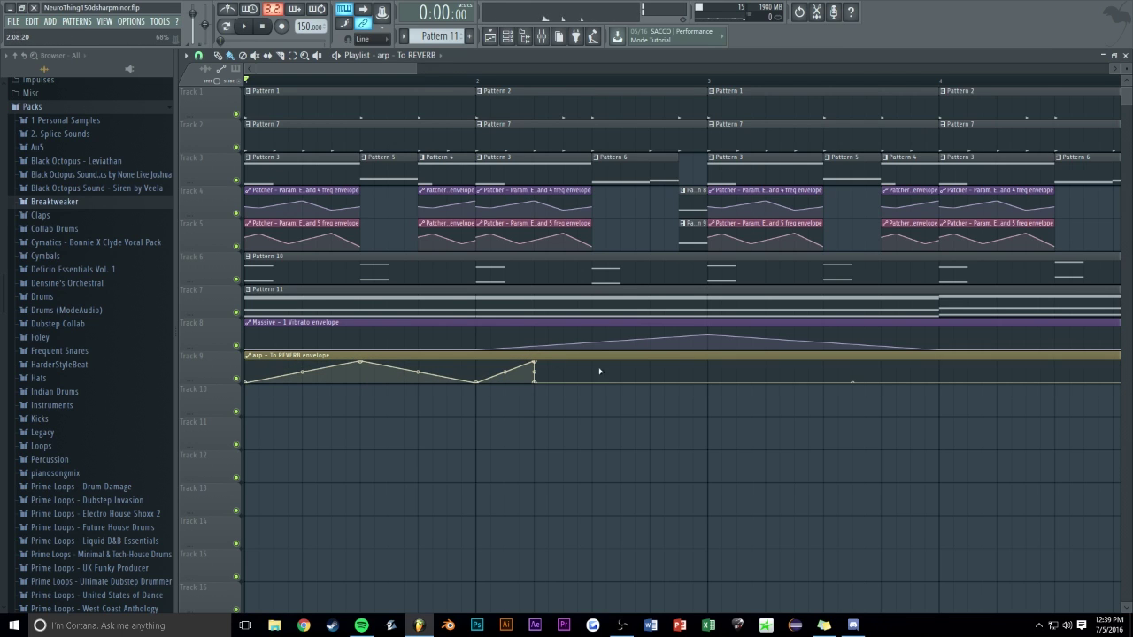
# Add reverb send peaks at the start of bar 3 and midway through bar 4, dropping to zero at 3:13 and bar 5
pyautogui.moveTo(706, 372); pyautogui.dragTo(709, 353)
pyautogui.click(881, 383)
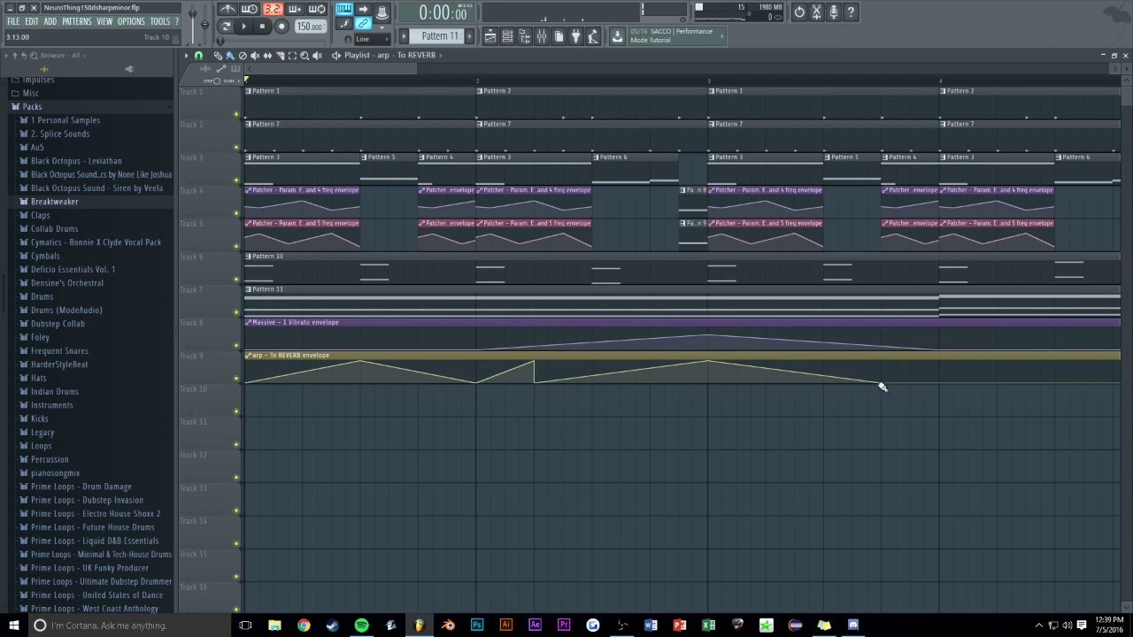
pyautogui.press('space')
pyautogui.scroll(-3, 504, 69)
pyautogui.moveTo(770, 382); pyautogui.dragTo(791, 362)
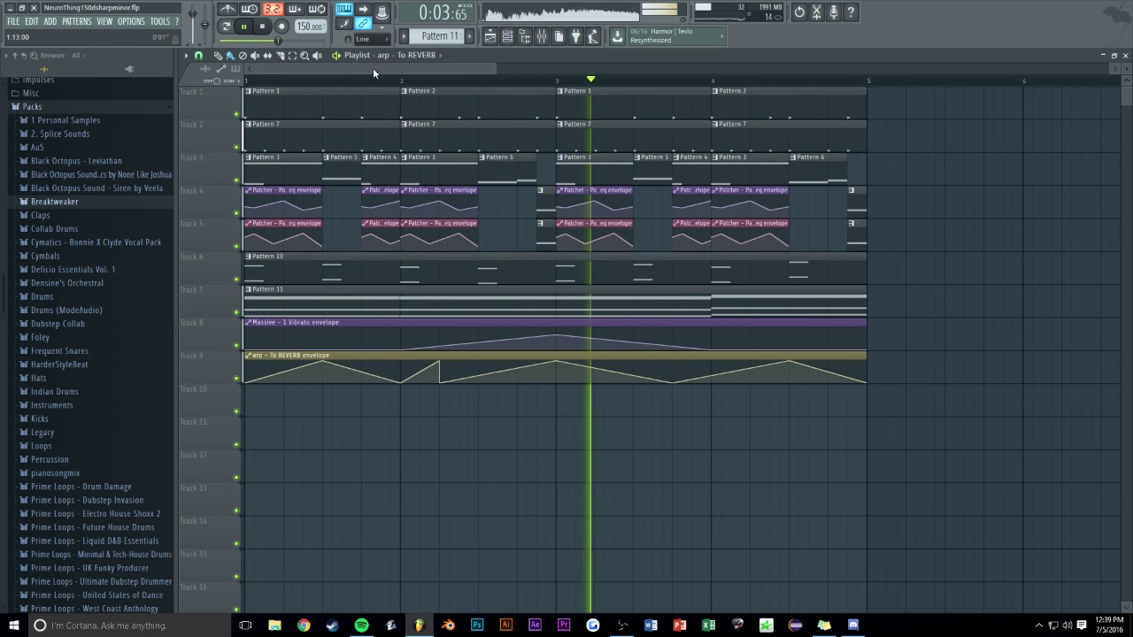
pyautogui.scroll(-2, 548, 69)
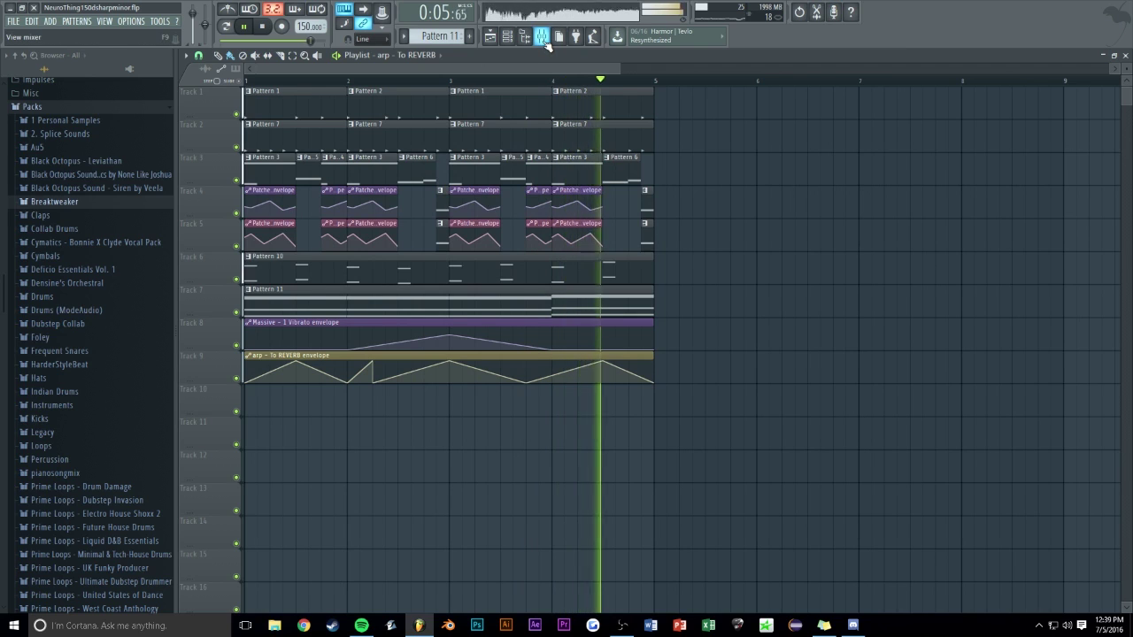
# Load the OTT compressor into the first effect slot of the arp insert and close its window and the mixer
pyautogui.click(541, 35)
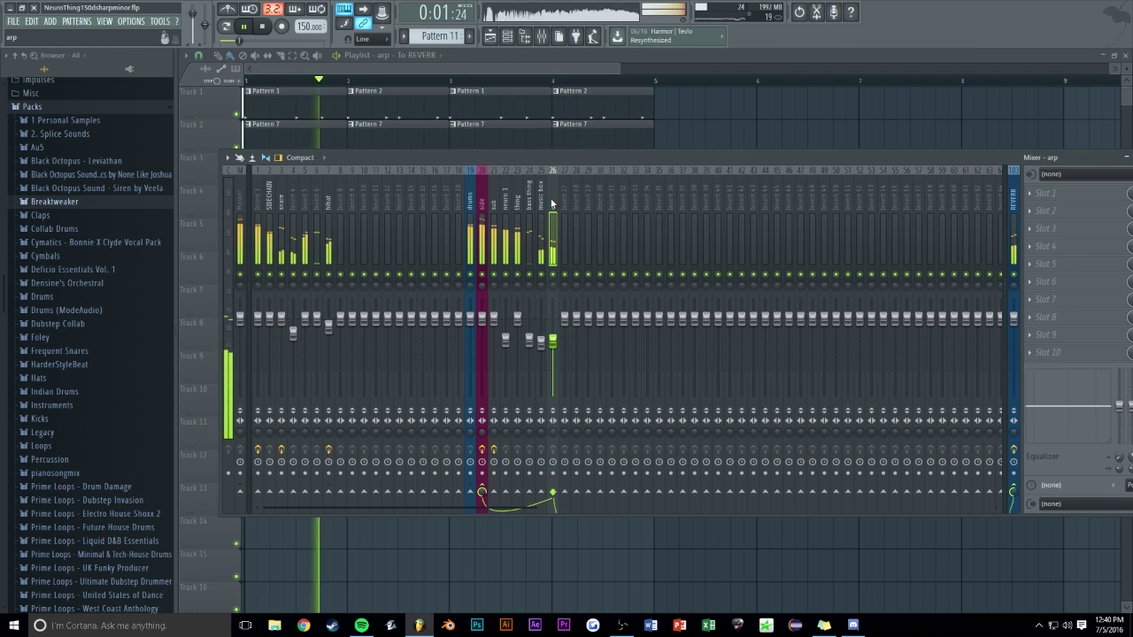
pyautogui.click(1045, 193)
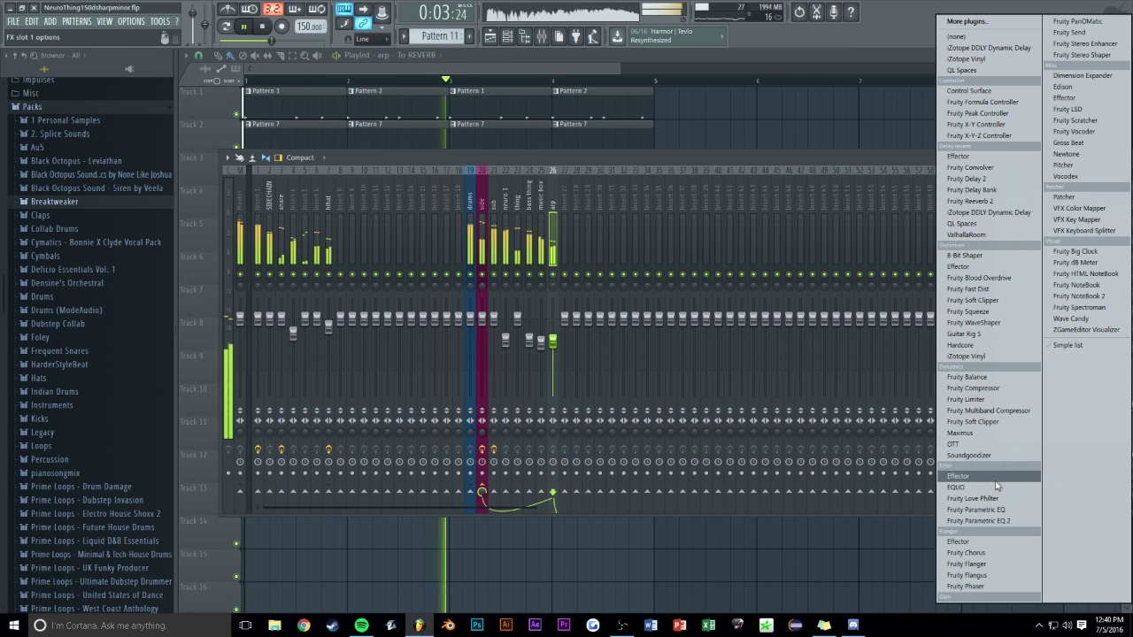
pyautogui.click(976, 444)
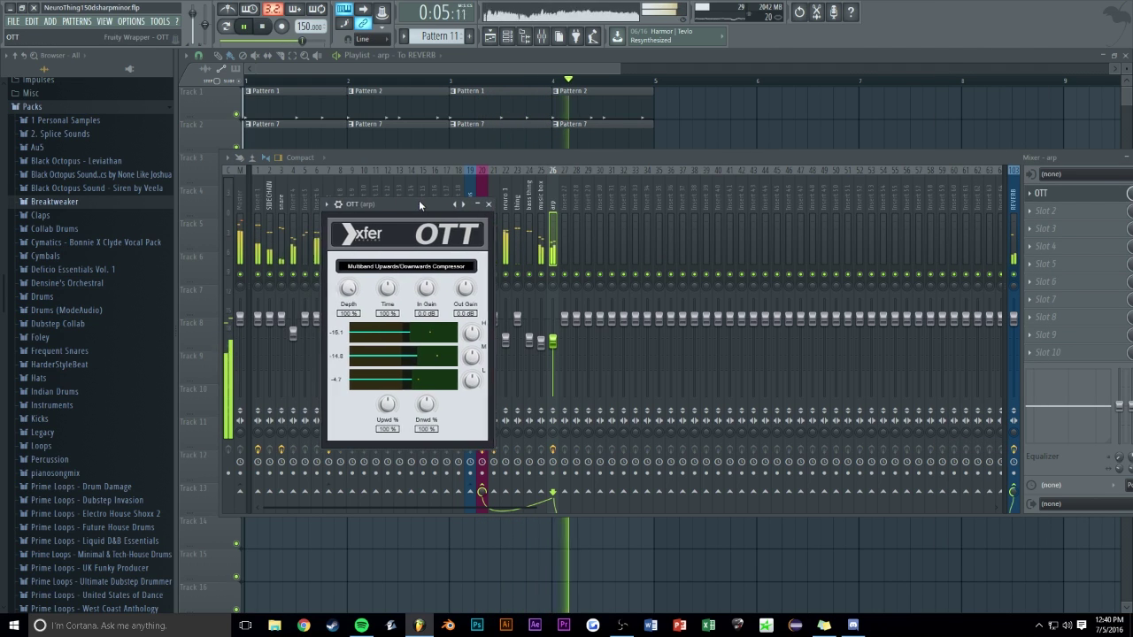
pyautogui.click(581, 156)
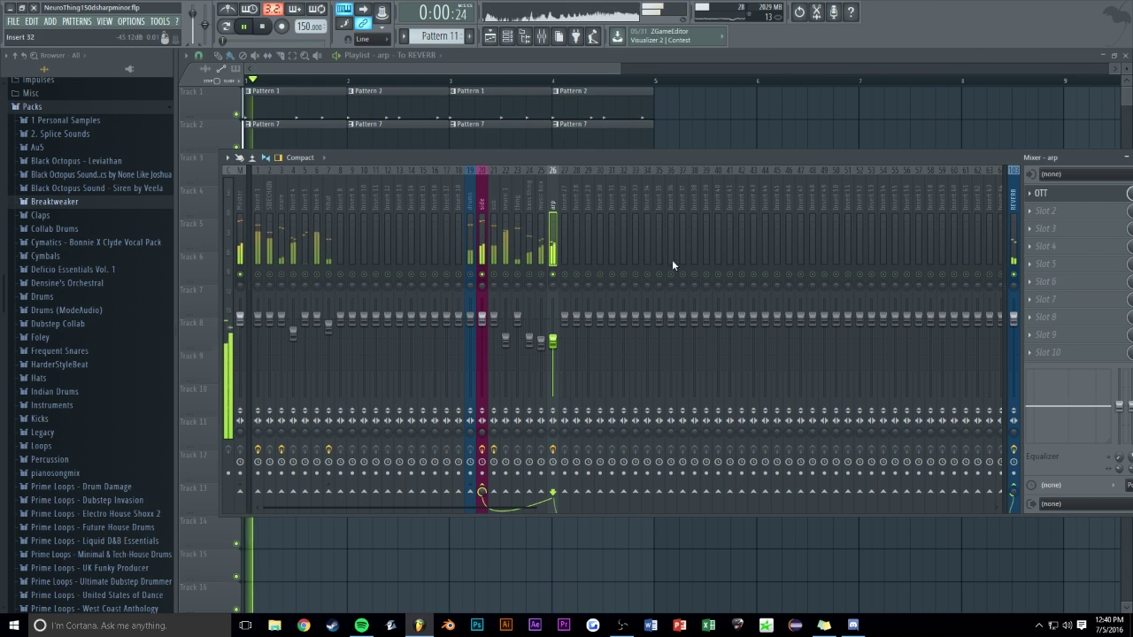
pyautogui.click(1028, 191)
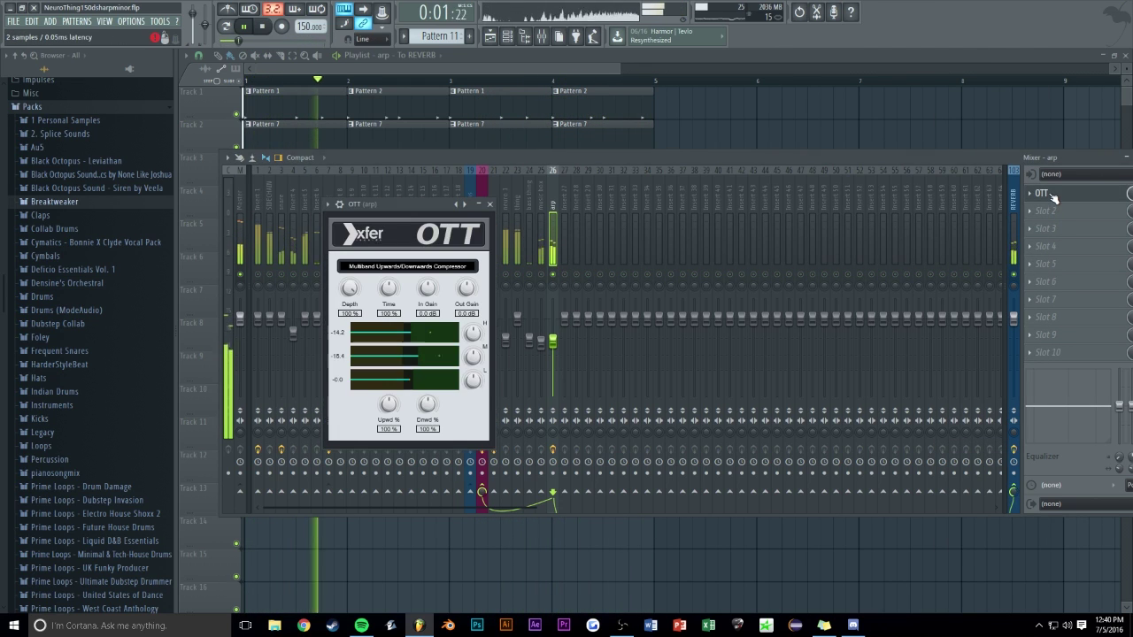
pyautogui.click(556, 278)
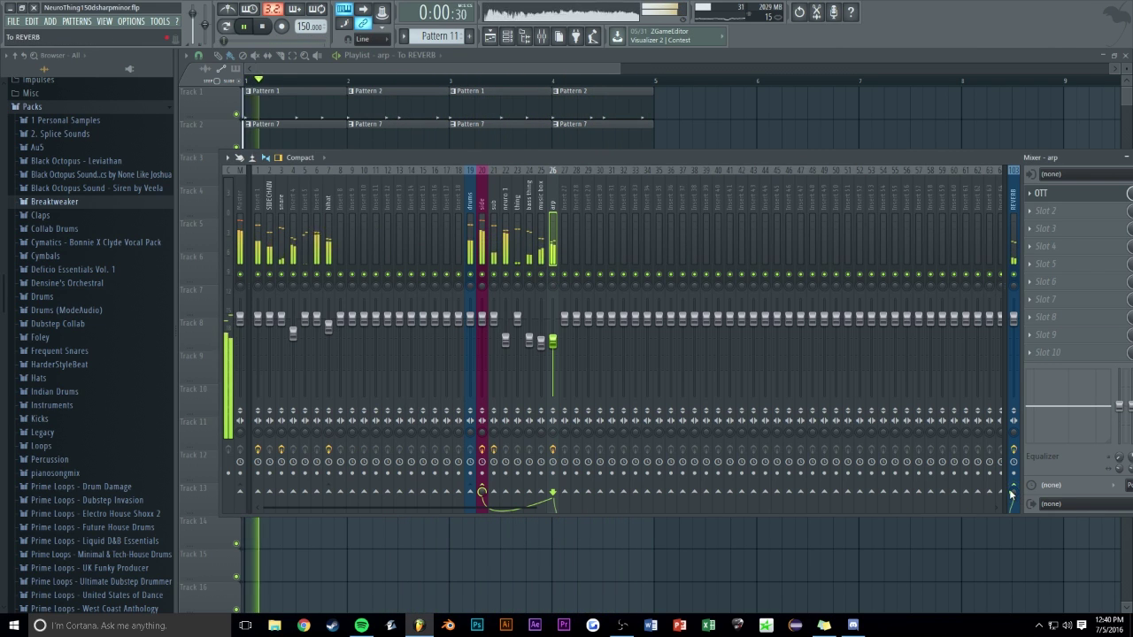
pyautogui.press('F9')
# Open the arp reverb send automation's settings, set its maximum level to about 80%, and resume playback
pyautogui.press('space')
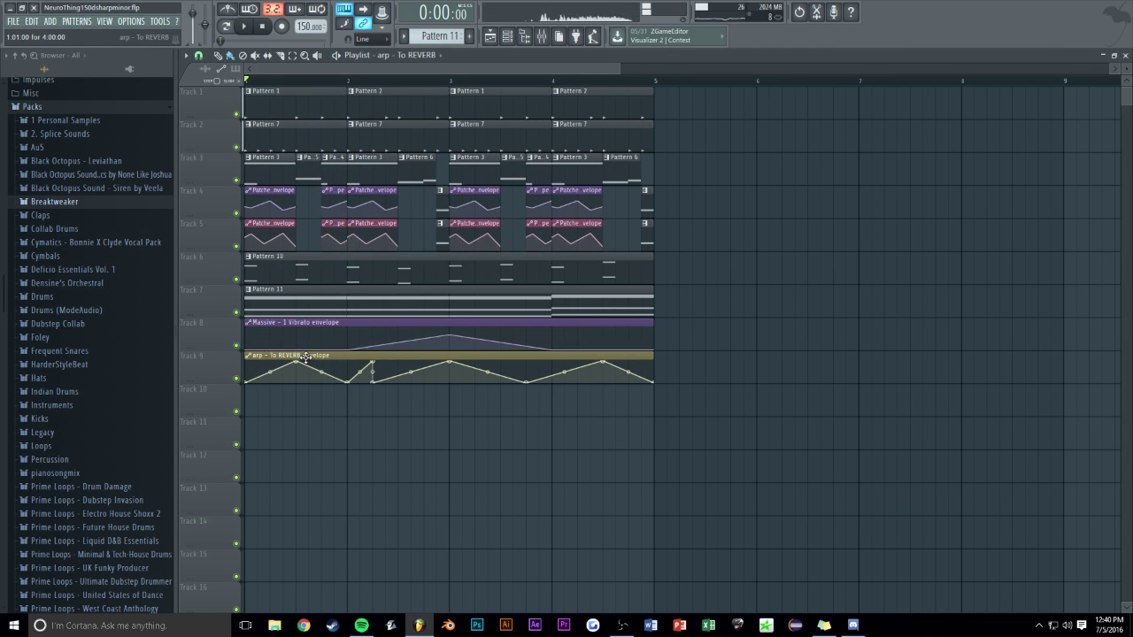
pyautogui.doubleClick(354, 367)
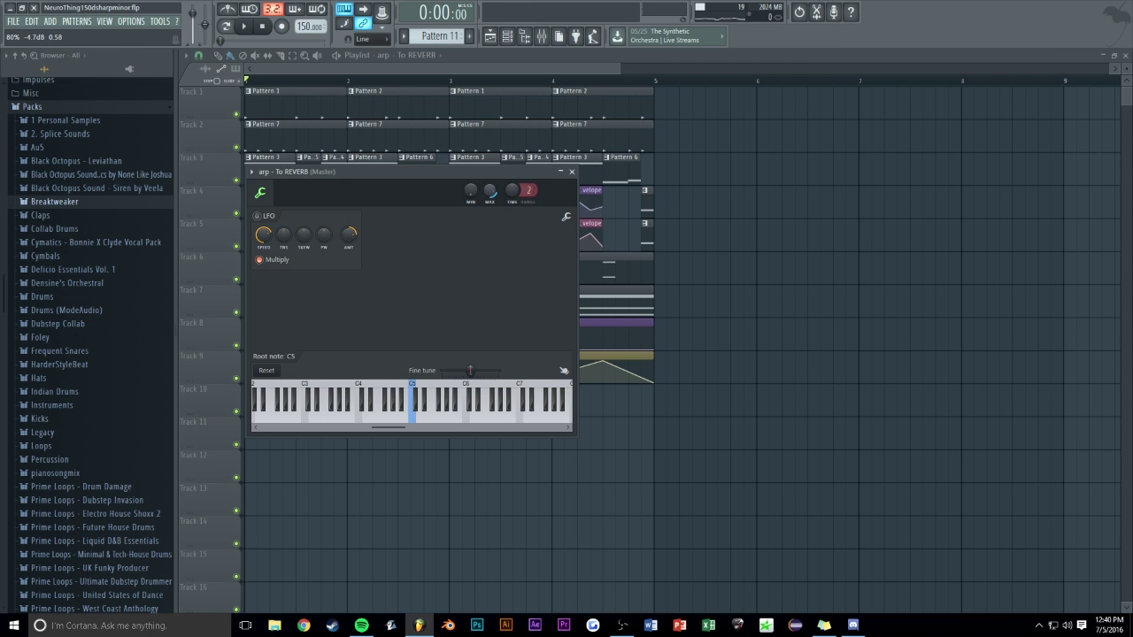
pyautogui.press('space')
pyautogui.click(855, 195)
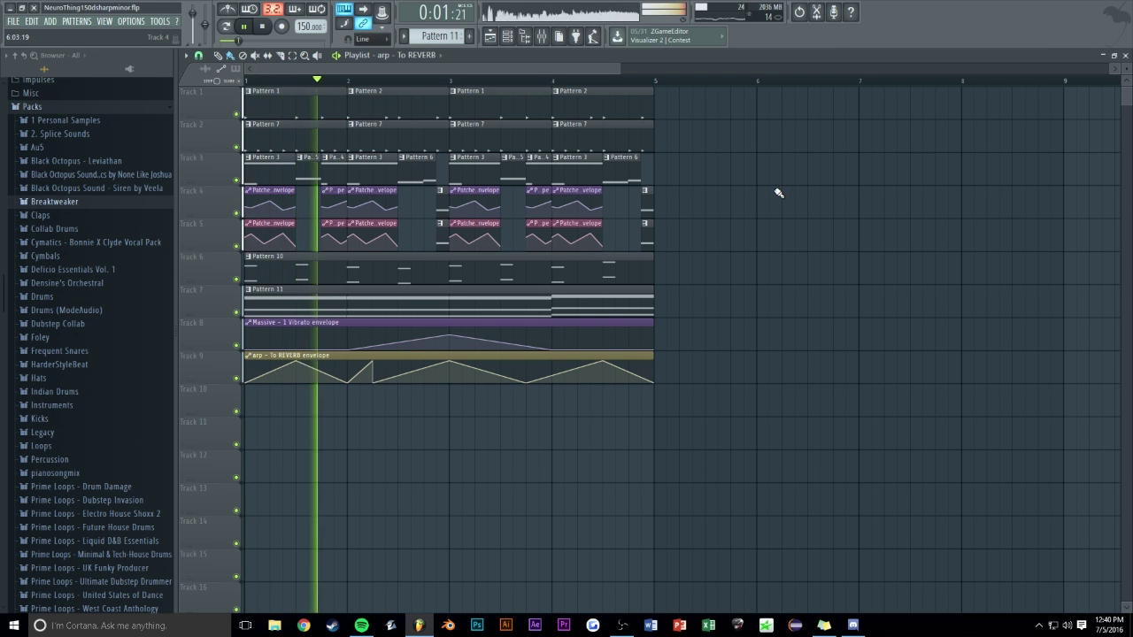
# Set band 6 of the snare insert's Fruity parametric EQ 2 to about -0.7 dB at 4771 Hz
pyautogui.scroll(2, 531, 68)
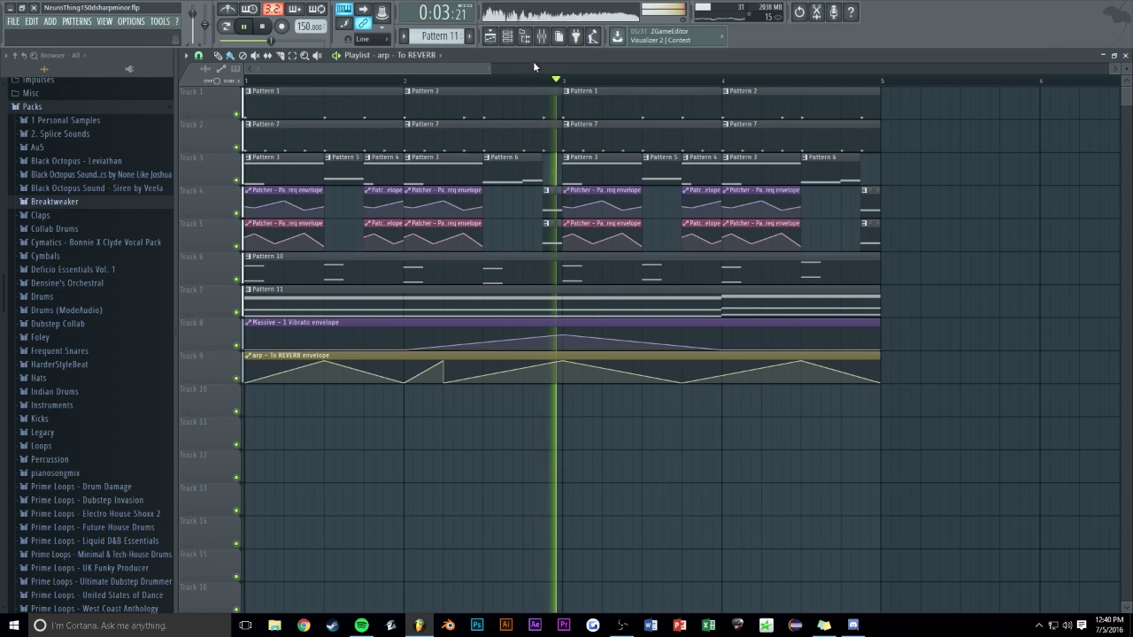
pyautogui.scroll(-1, 482, 66)
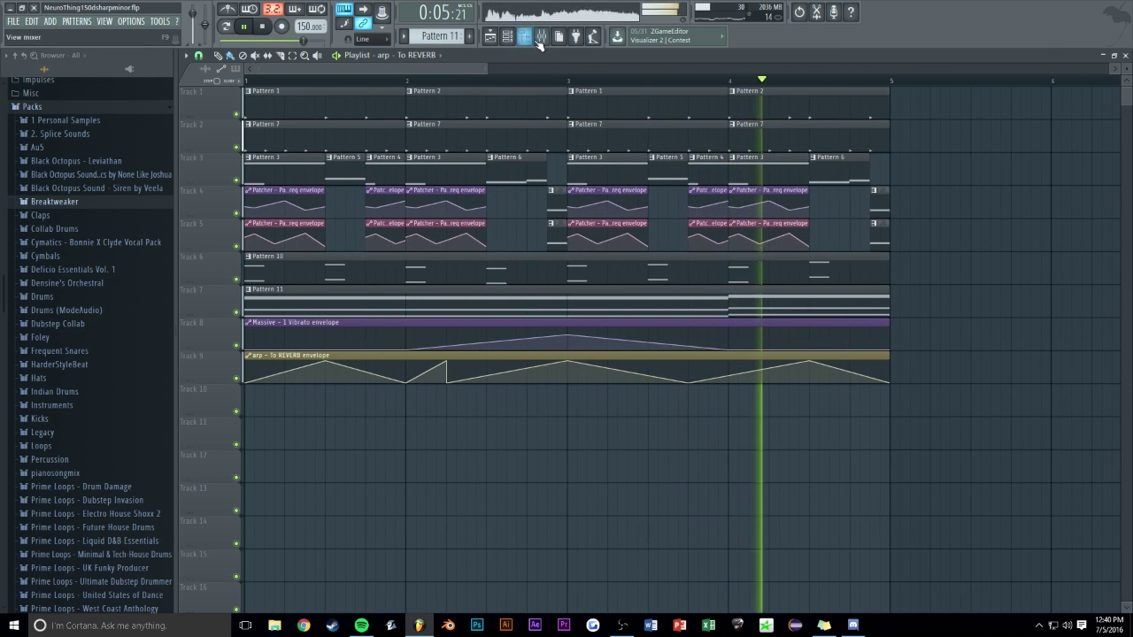
pyautogui.click(539, 37)
pyautogui.click(282, 212)
pyautogui.click(1071, 229)
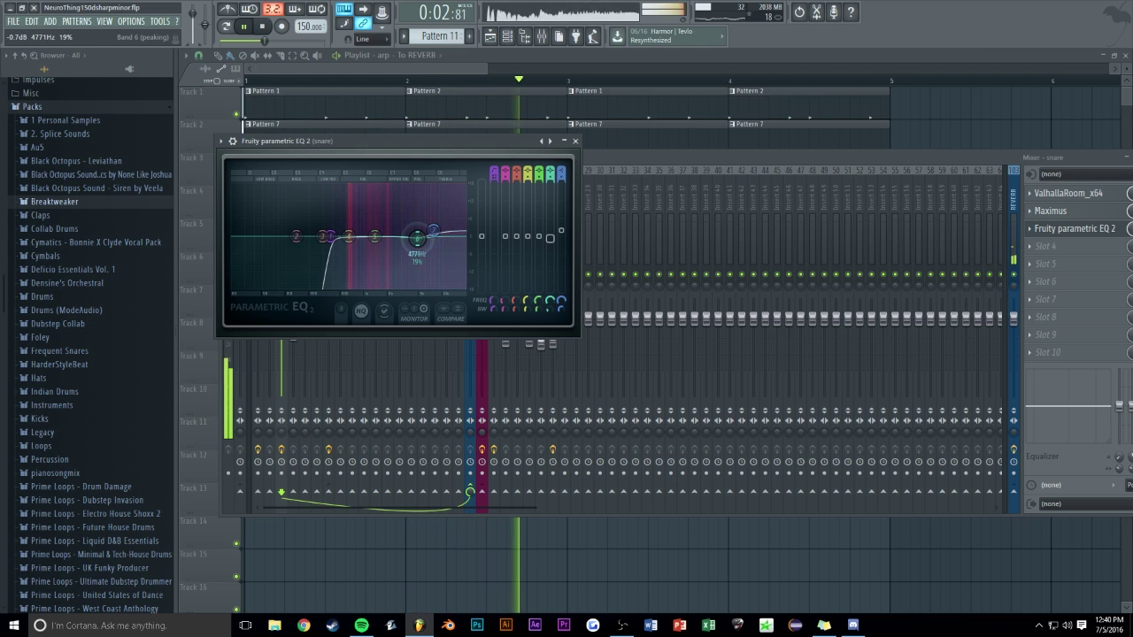
pyautogui.click(575, 141)
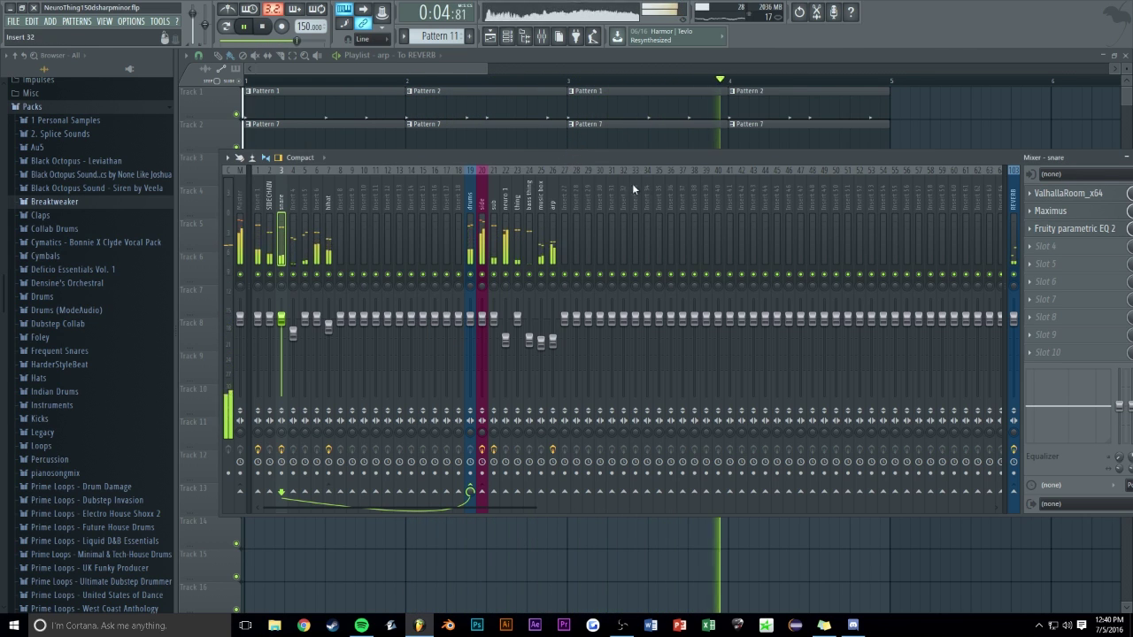
pyautogui.press('F9')
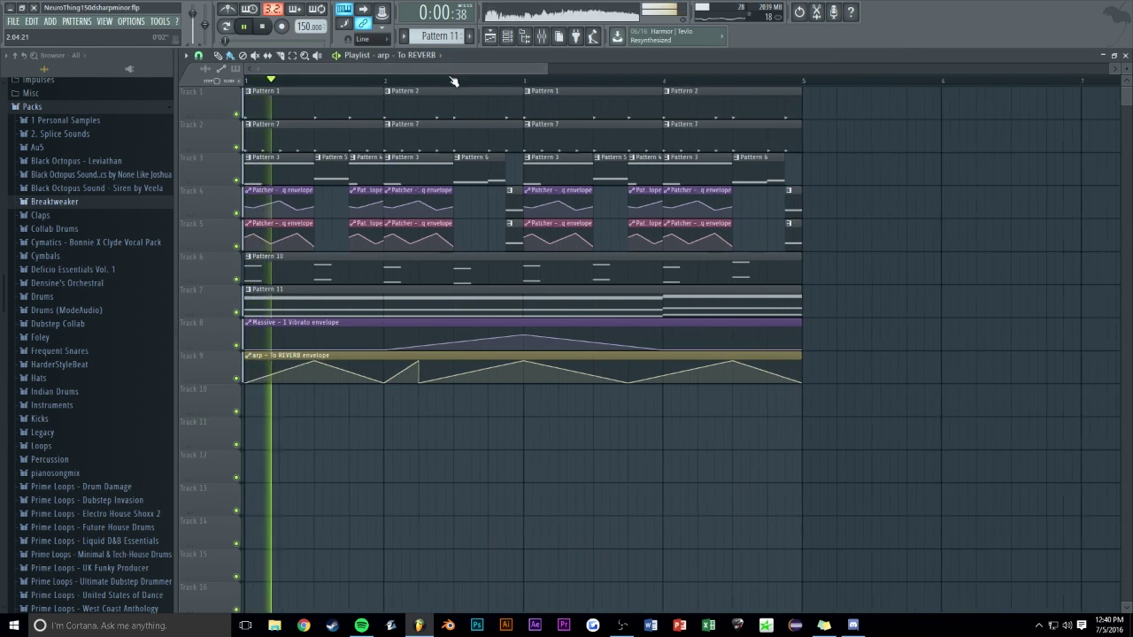
# Play the arrangement from the start to review the mix, and stop playback
pyautogui.press('space')
pyautogui.press('space')
pyautogui.scroll(-3, 544, 87)
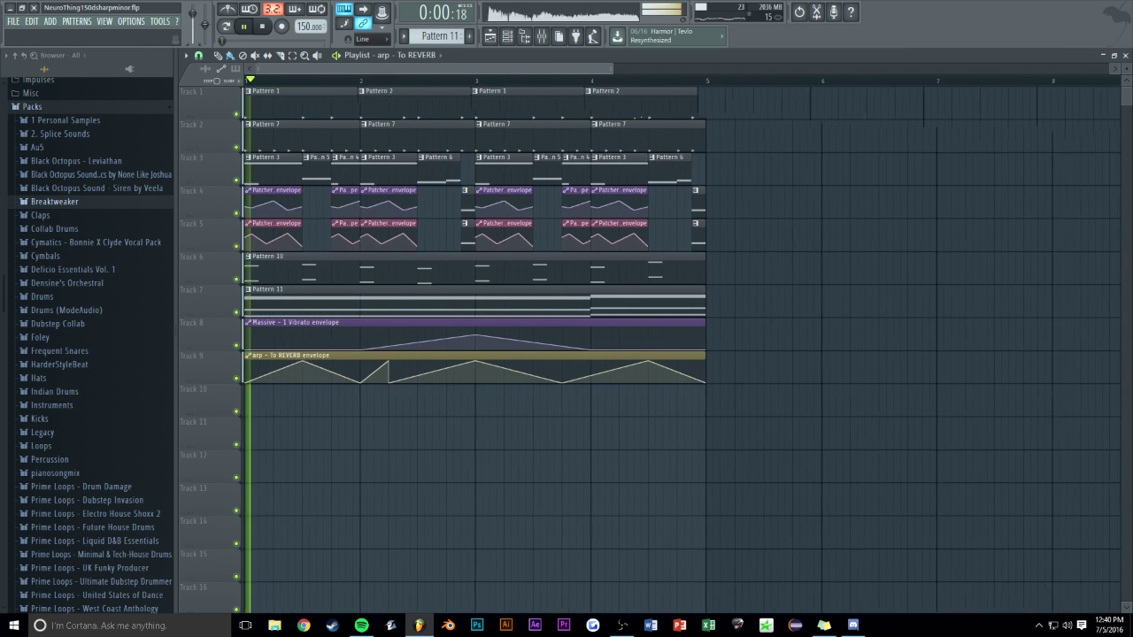
pyautogui.scroll(2, 626, 68)
pyautogui.press('space')
# Open Task Manager and examine the computer's memory performance
pyautogui.rightClick(901, 625)
pyautogui.click(930, 569)
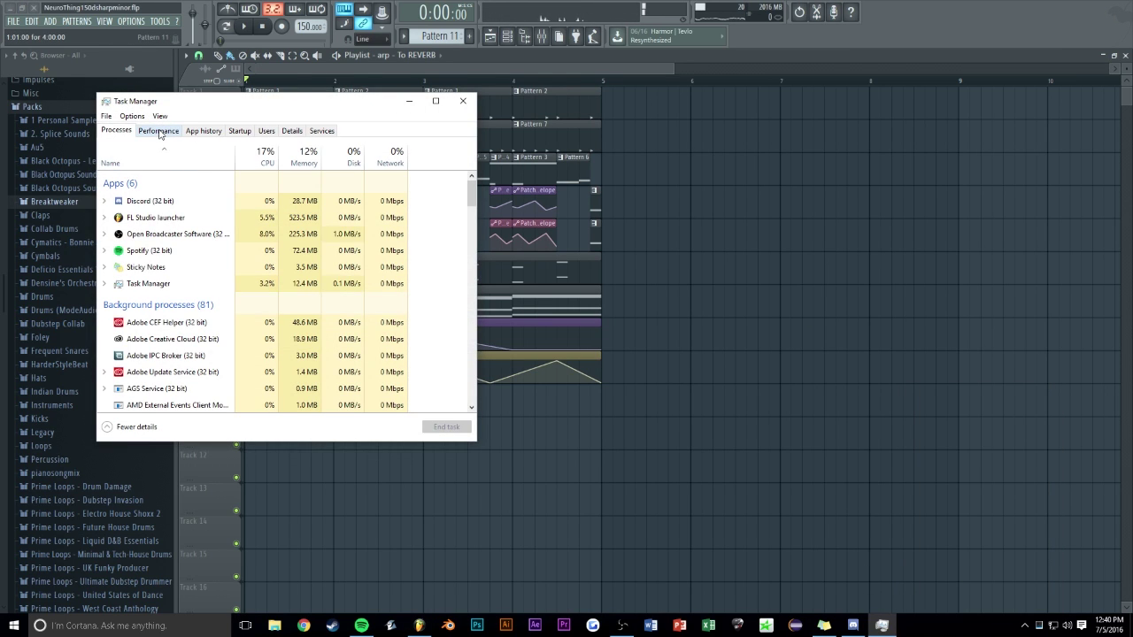
pyautogui.click(161, 133)
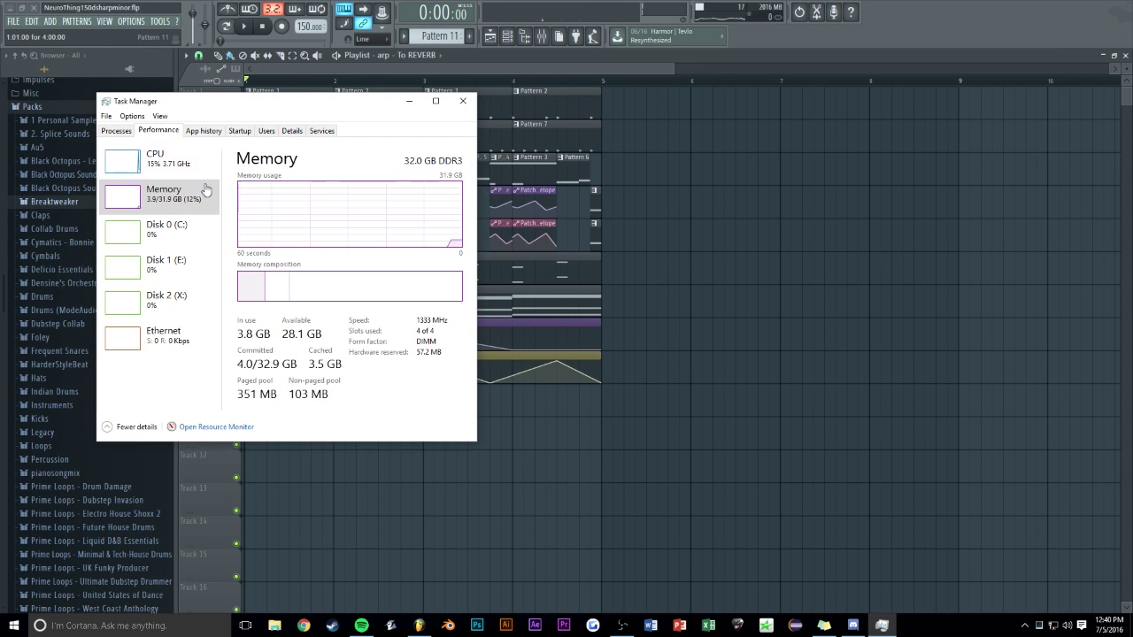
pyautogui.click(203, 131)
pyautogui.click(158, 131)
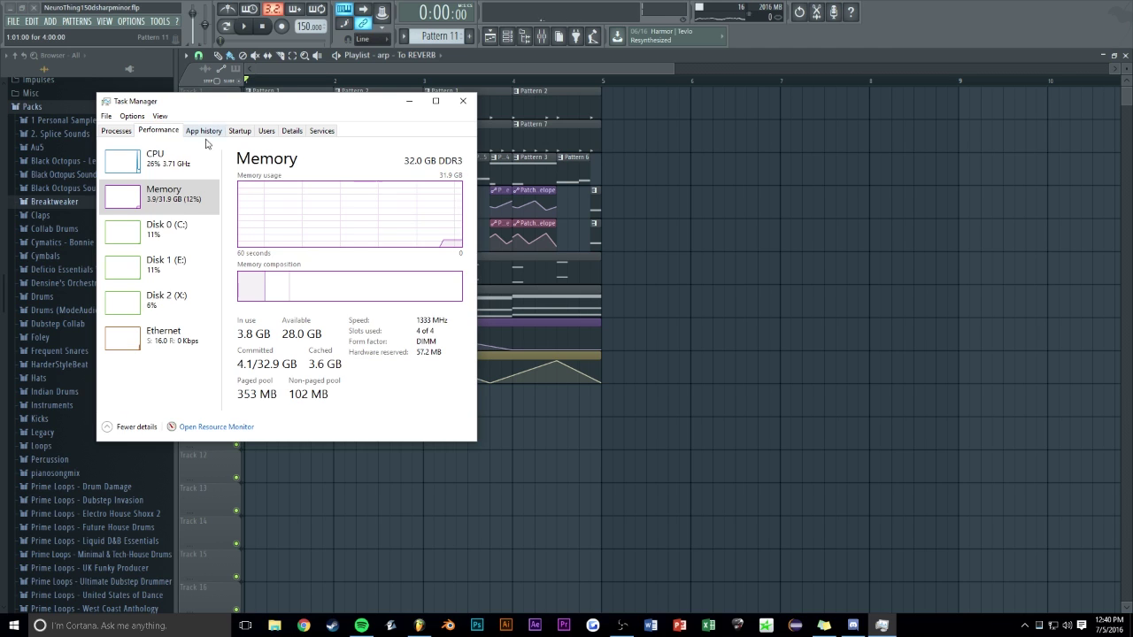
# Start the arrangement playing in FL Studio, check the performance readings again, and close Task Manager
pyautogui.click(568, 172)
pyautogui.press('space')
pyautogui.hotkey('alt', 'Tab')
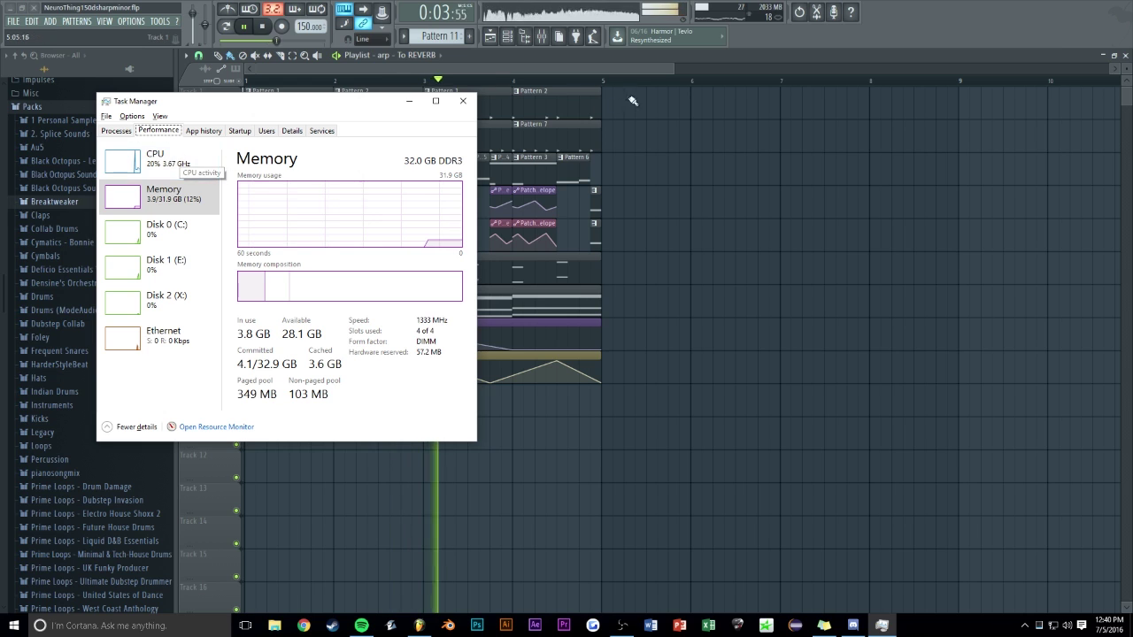
pyautogui.click(477, 103)
pyautogui.scroll(2, 867, 171)
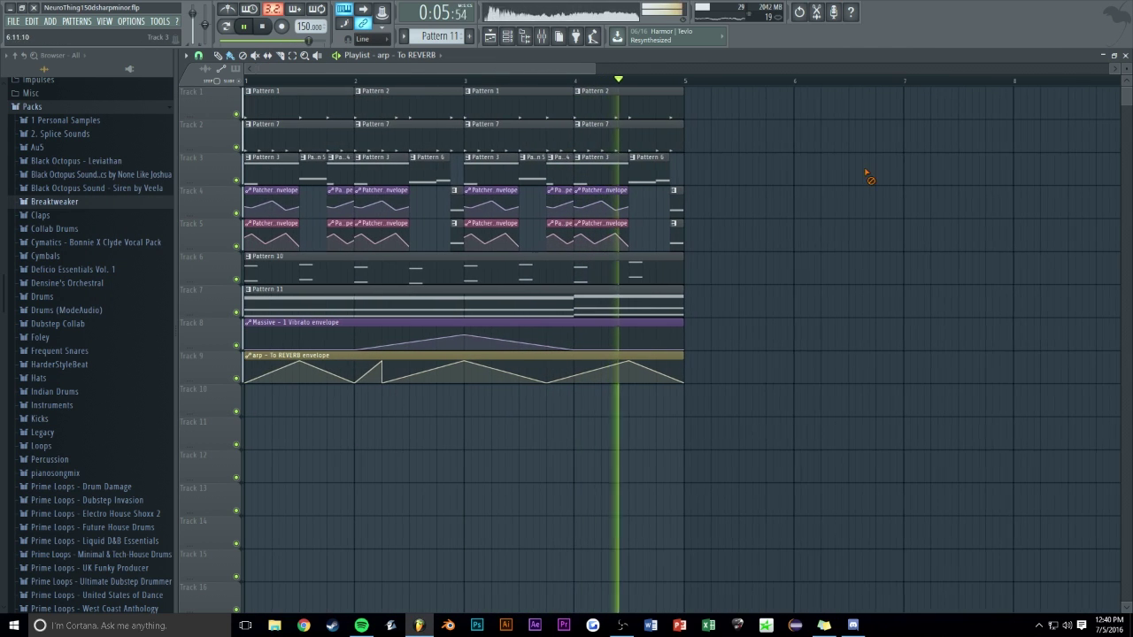
pyautogui.scroll(1, 787, 144)
pyautogui.scroll(1, 862, 142)
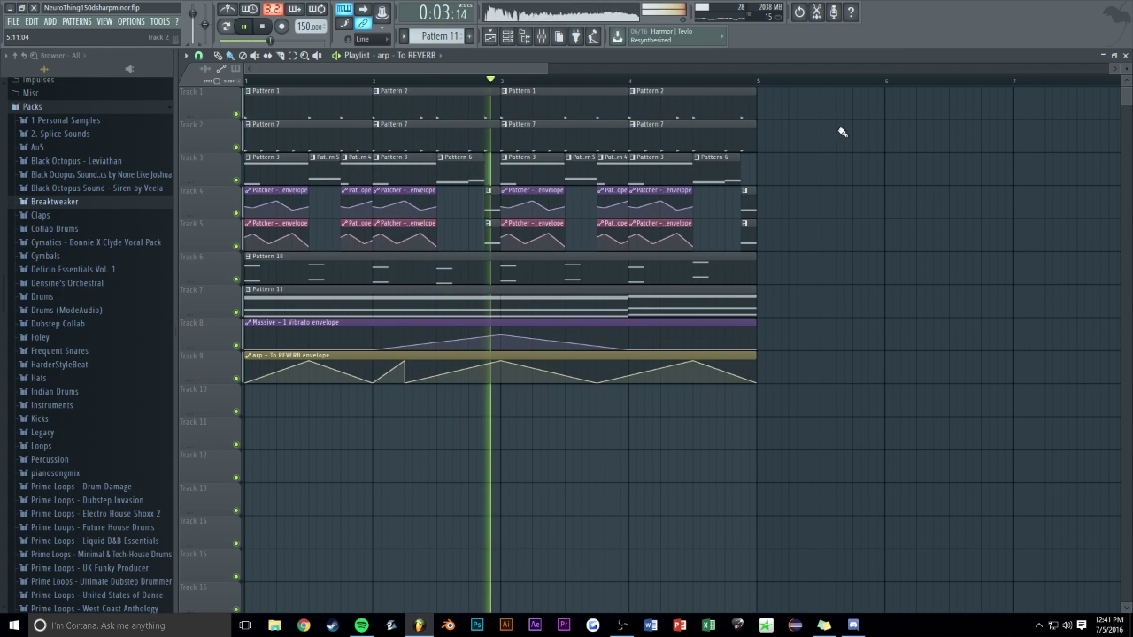
# Add Fruity parametric EQ 2 to the first effect slot of the "thing" mixer insert
pyautogui.scroll(-1, 527, 75)
pyautogui.press('F9')
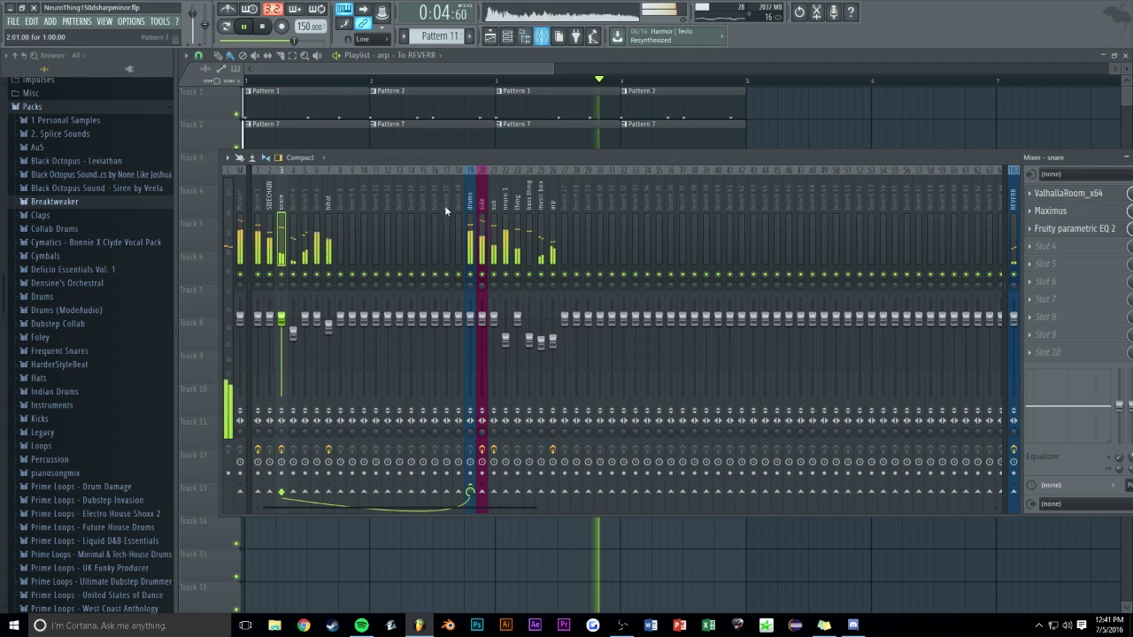
pyautogui.click(520, 190)
pyautogui.click(1045, 193)
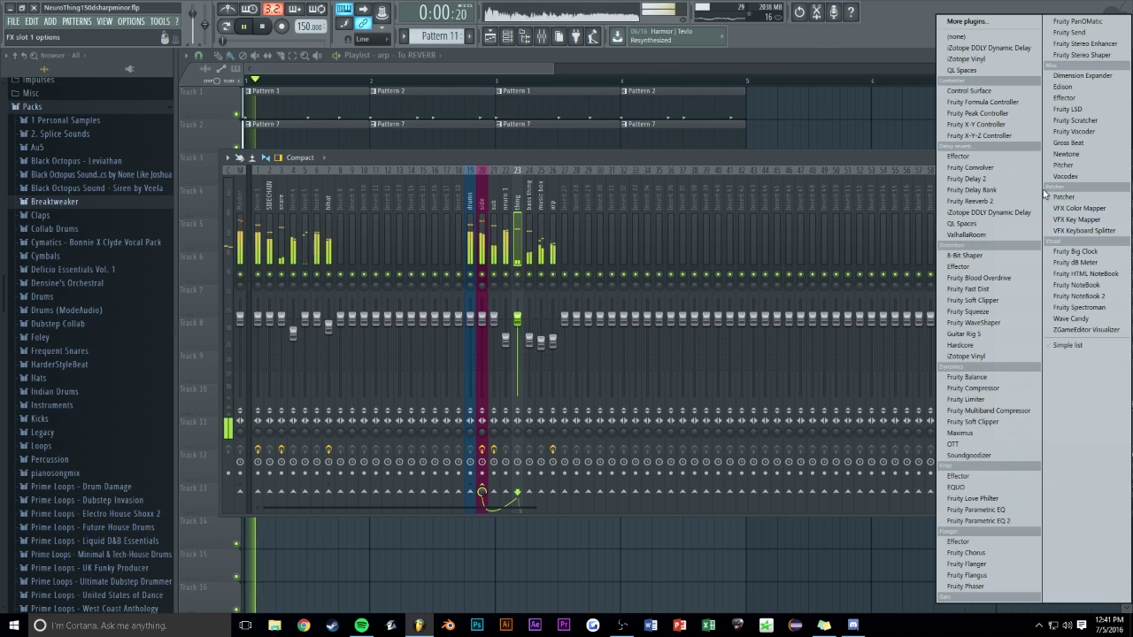
pyautogui.click(1015, 524)
# Make band 1 of the "thing" EQ a steep high pass, raise its cutoff to band 2's position, and close the mixer
pyautogui.rightClick(241, 207)
pyautogui.moveTo(270, 239)
pyautogui.click(301, 264)
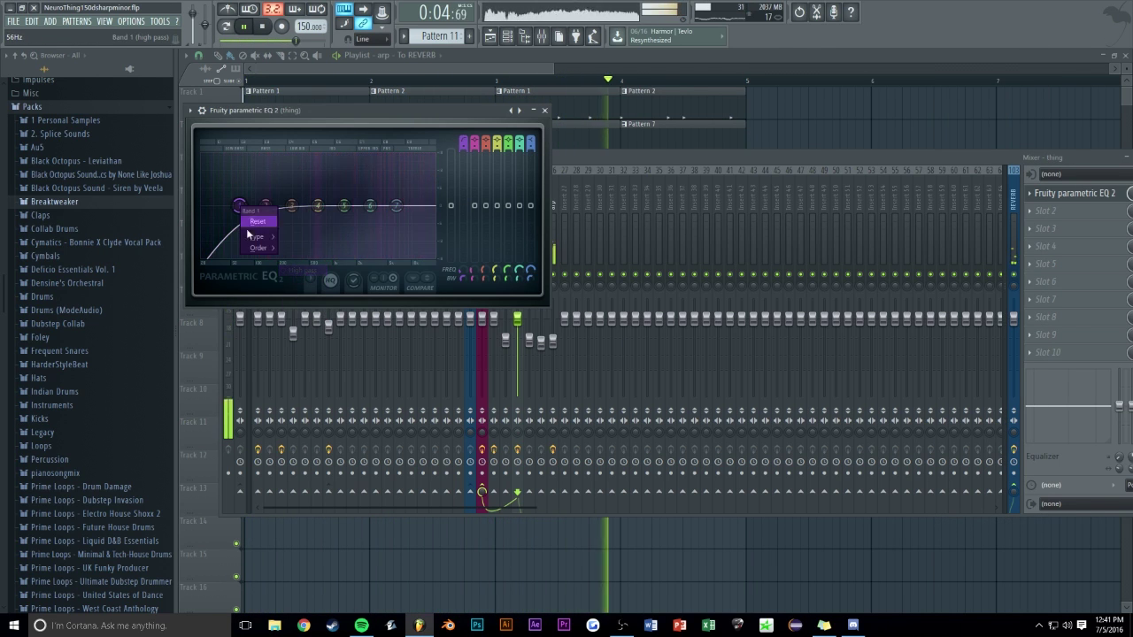
pyautogui.click(286, 261)
pyautogui.moveTo(239, 205); pyautogui.dragTo(265, 206)
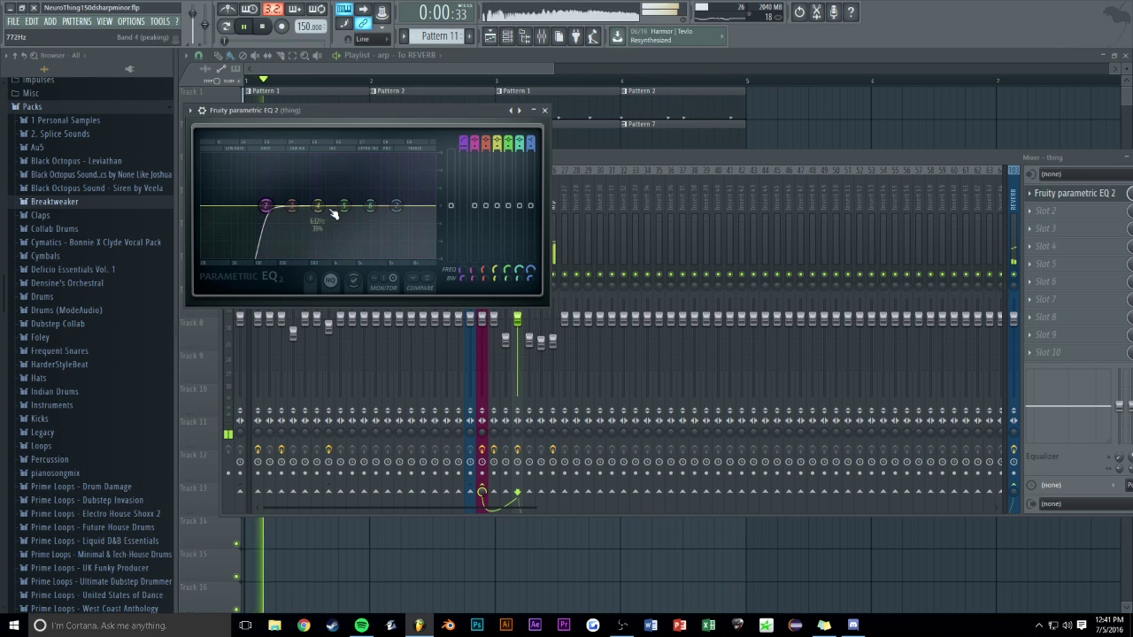
pyautogui.click(544, 111)
pyautogui.press('F9')
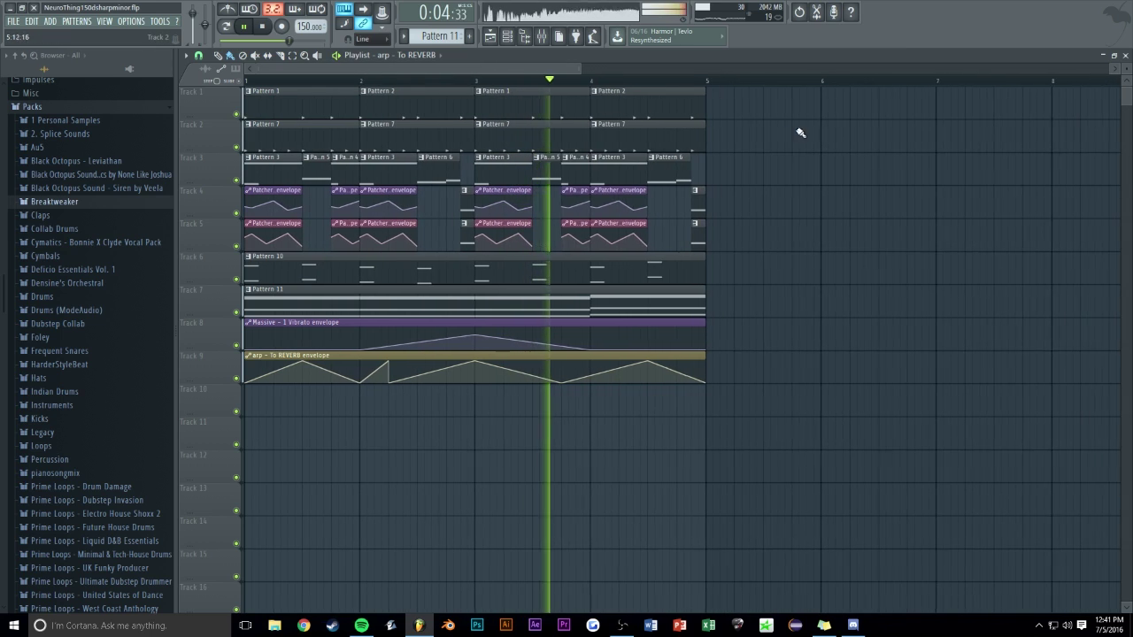
# Check the mixer track levels during playback, and return to the full playlist view
pyautogui.click(541, 36)
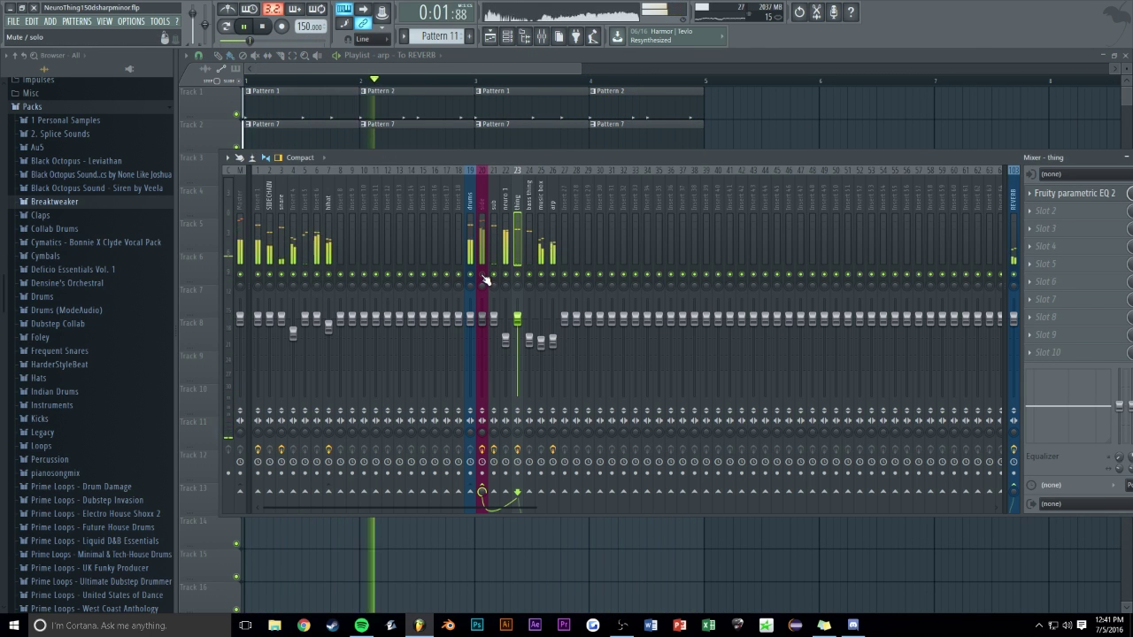
pyautogui.press('F9')
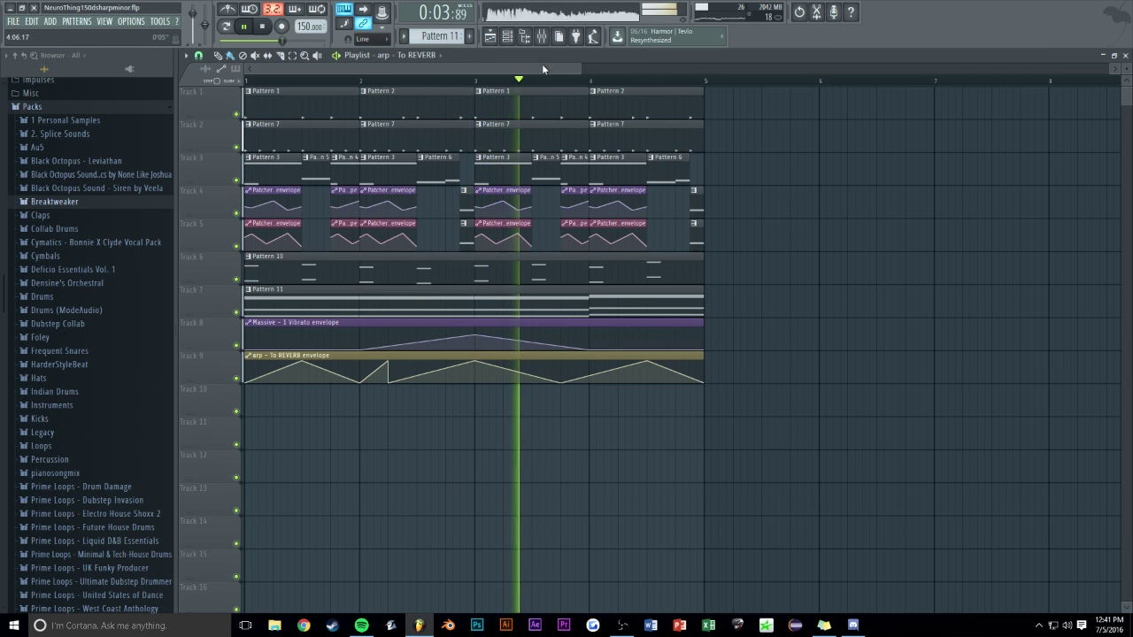
pyautogui.scroll(-2, 543, 64)
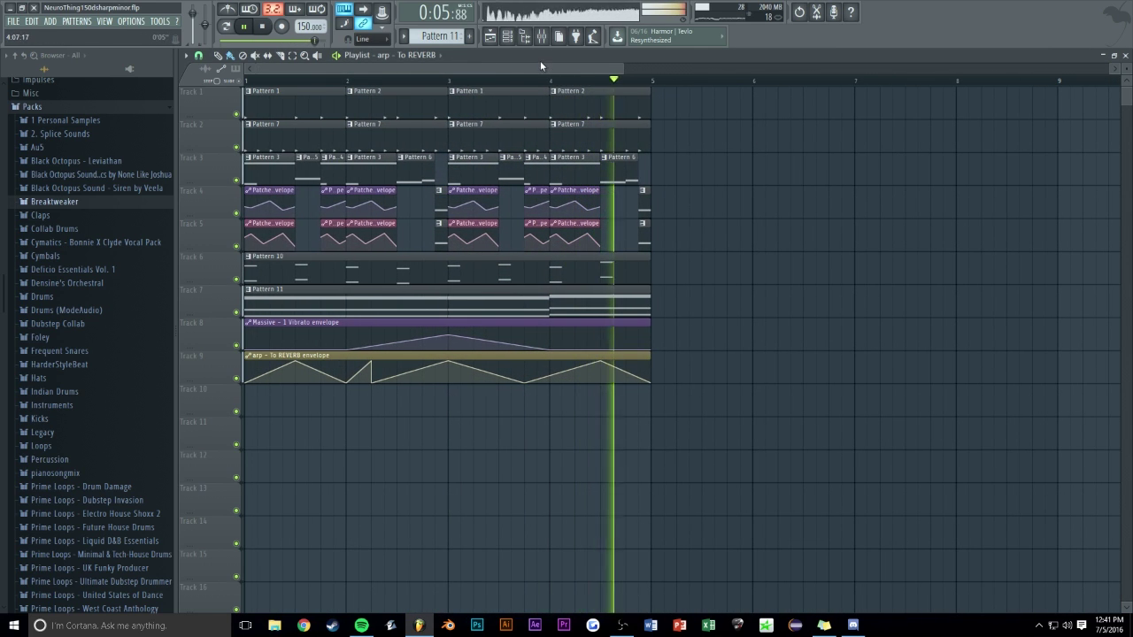
pyautogui.scroll(-3, 478, 70)
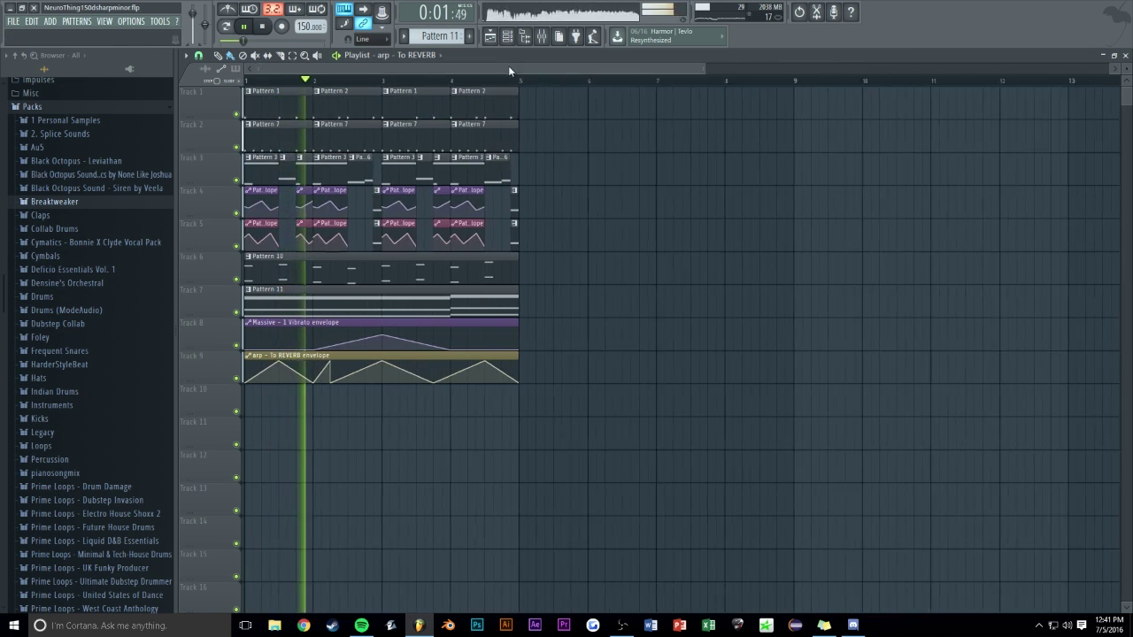
# Add Maximus to the first effect slot of the Master track and return to the playlist
pyautogui.scroll(1, 510, 71)
pyautogui.press('F9')
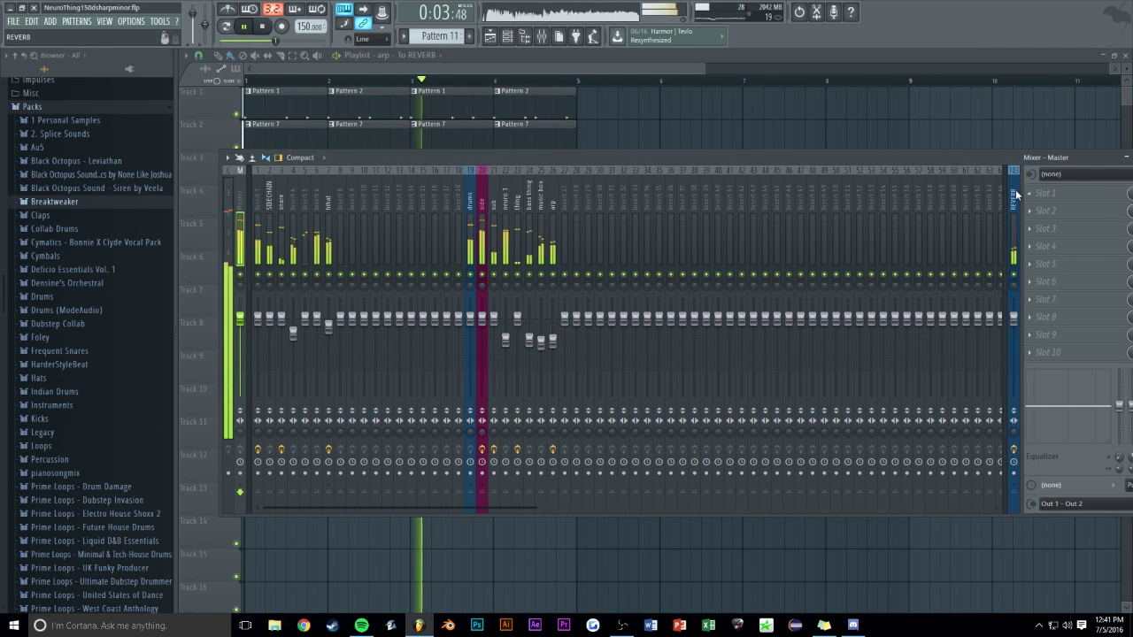
pyautogui.click(1018, 194)
pyautogui.click(965, 434)
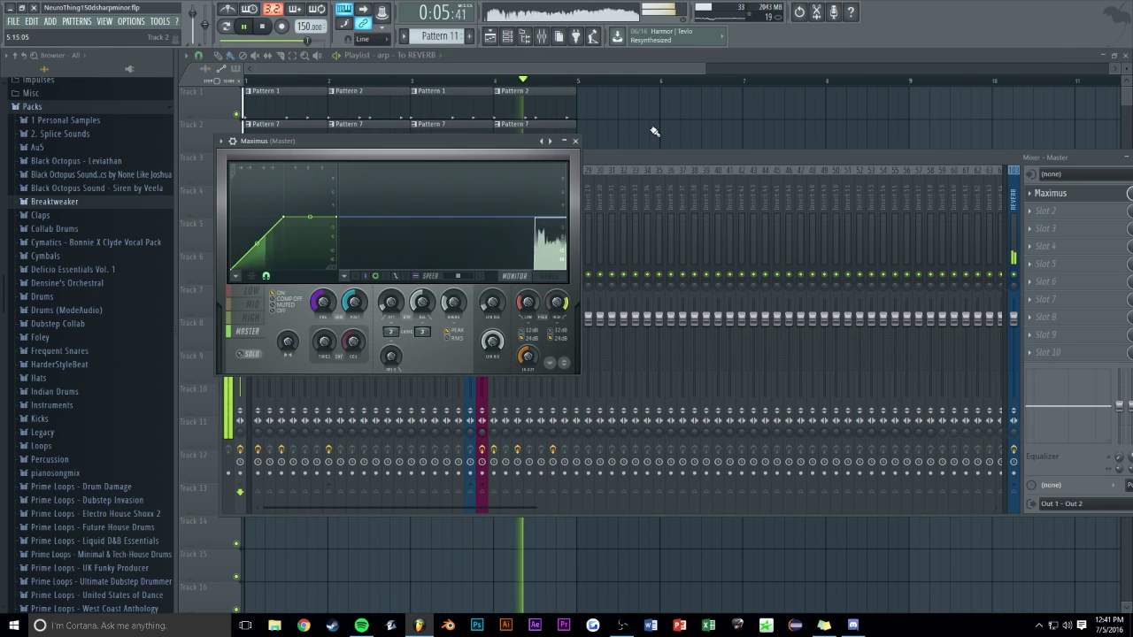
pyautogui.click(610, 73)
pyautogui.scroll(3, 483, 71)
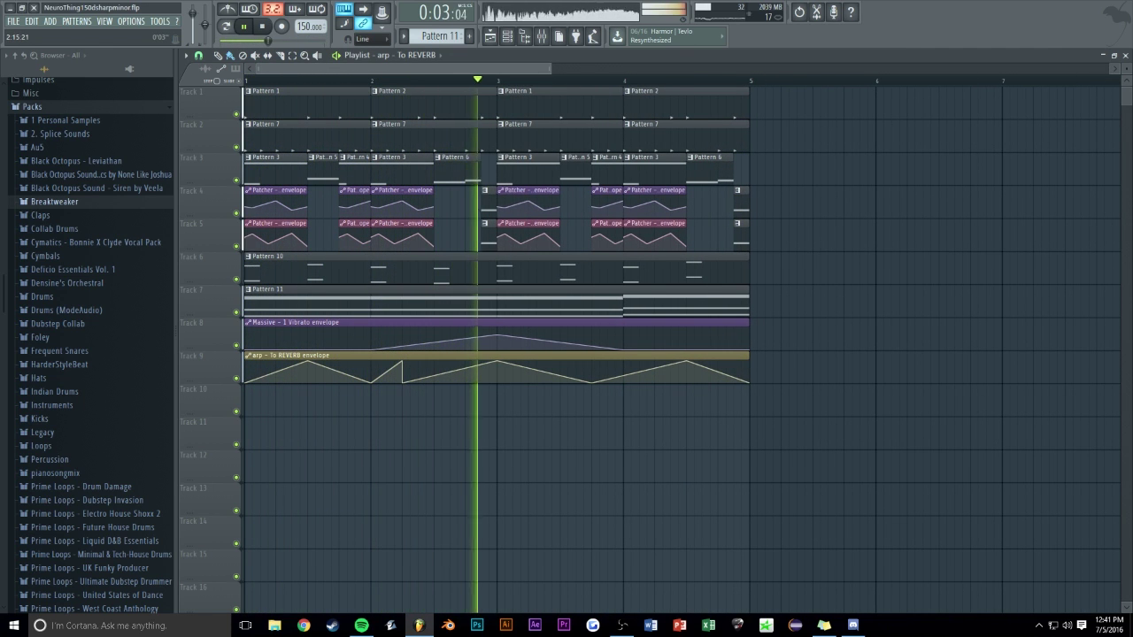
# Move the playback position to the short Harmor clips just before bar 3 and play from there
pyautogui.press('space')
pyautogui.scroll(2, 459, 84)
pyautogui.click(458, 83)
pyautogui.press('space')
# Add a half-beat E5 note to Harmor in Pattern 9, shorten its E4 note, and return to the playlist
pyautogui.doubleClick(467, 227)
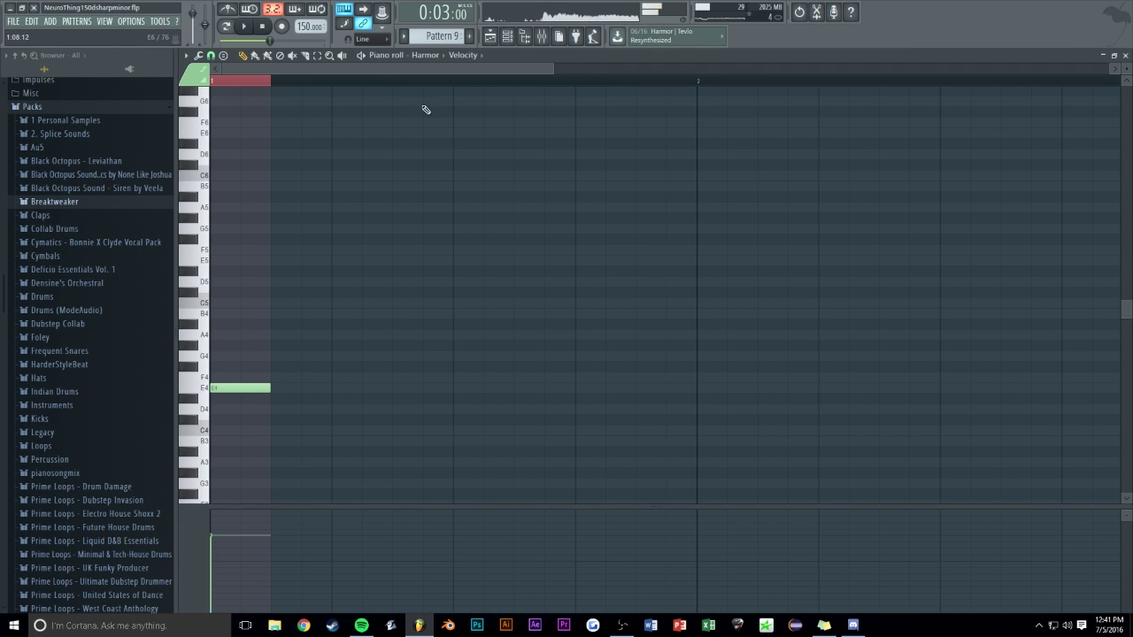
pyautogui.scroll(2, 287, 350)
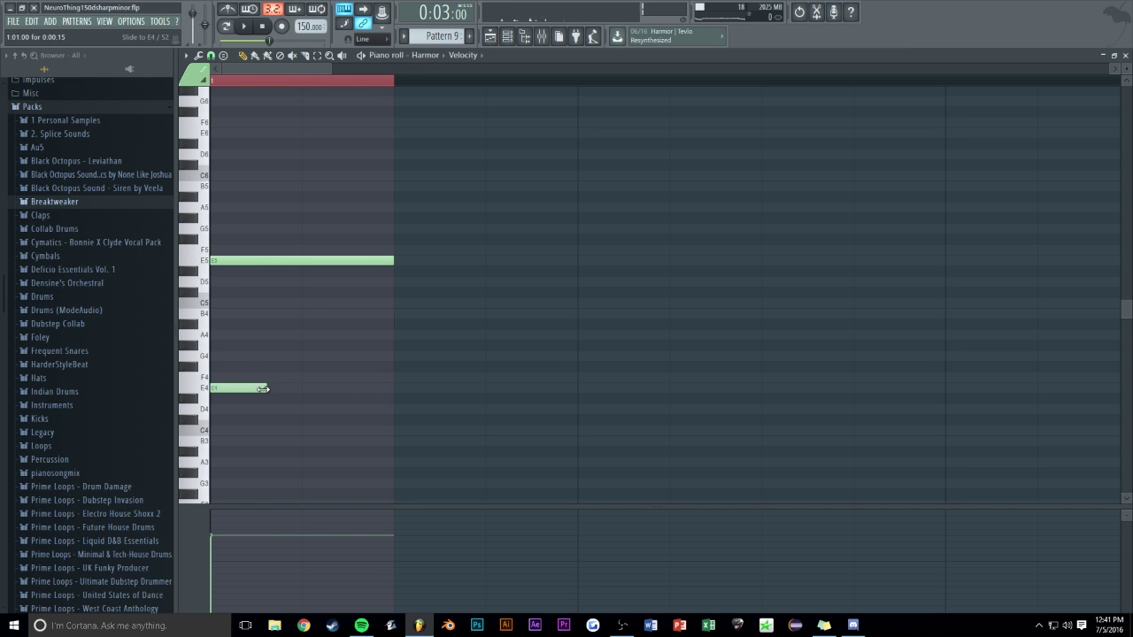
pyautogui.press('F7')
pyautogui.press('F6')
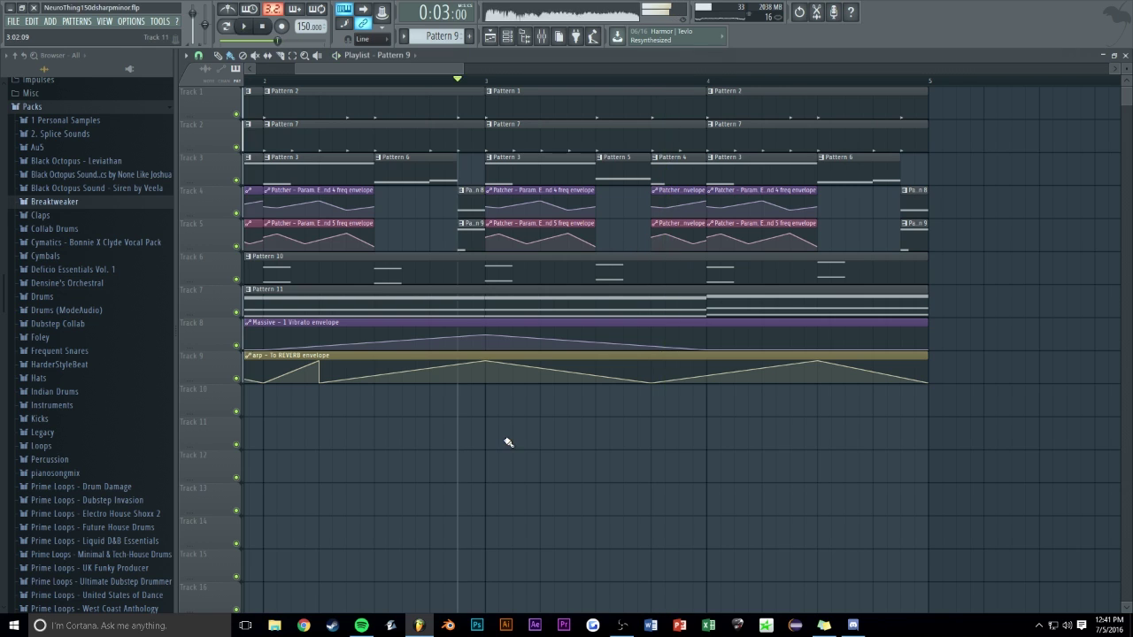
# Add Fruity parametric EQ 2 to the "bass thing" insert, cut band 3, and boost band 6 about 0.8 dB at 3057 Hz
pyautogui.scroll(-5, 440, 63)
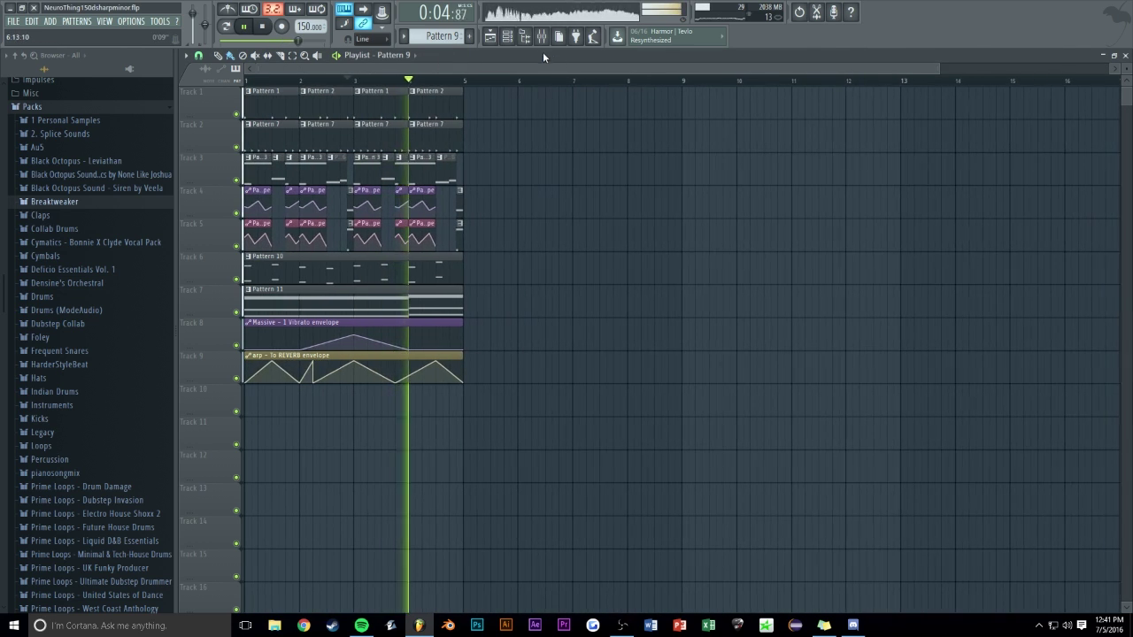
pyautogui.press('F9')
pyautogui.click(528, 192)
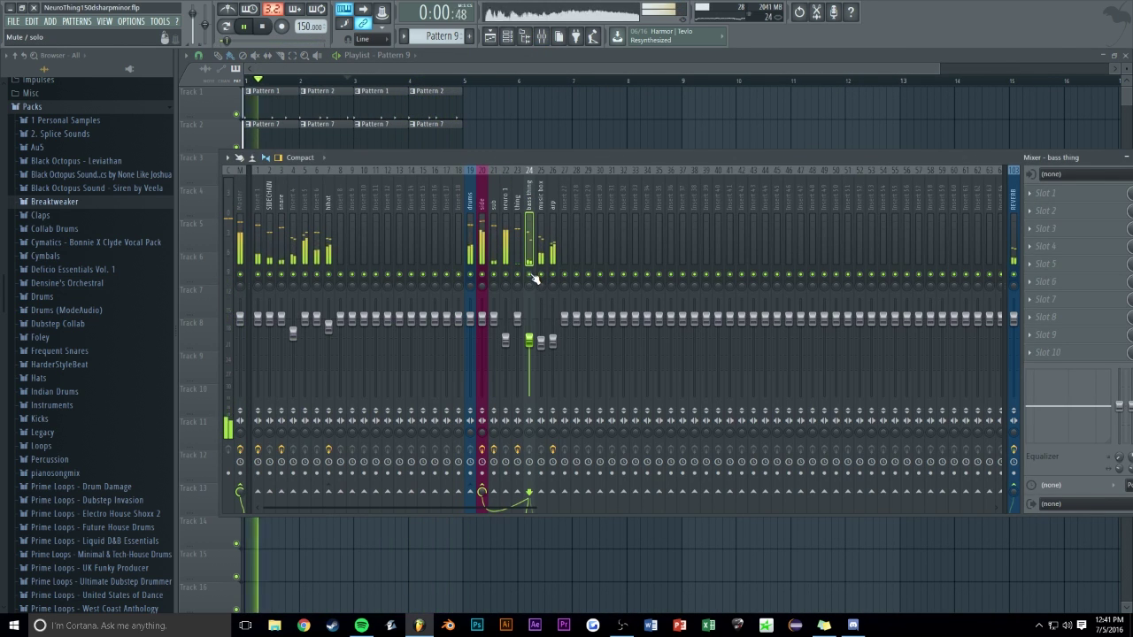
pyautogui.click(1033, 200)
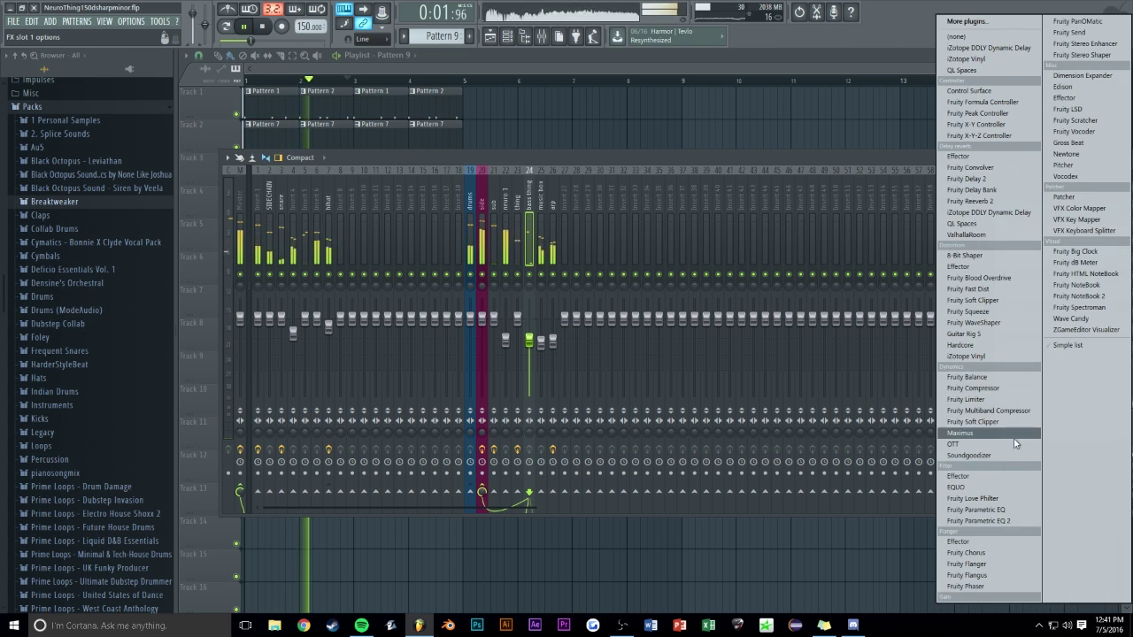
pyautogui.click(982, 502)
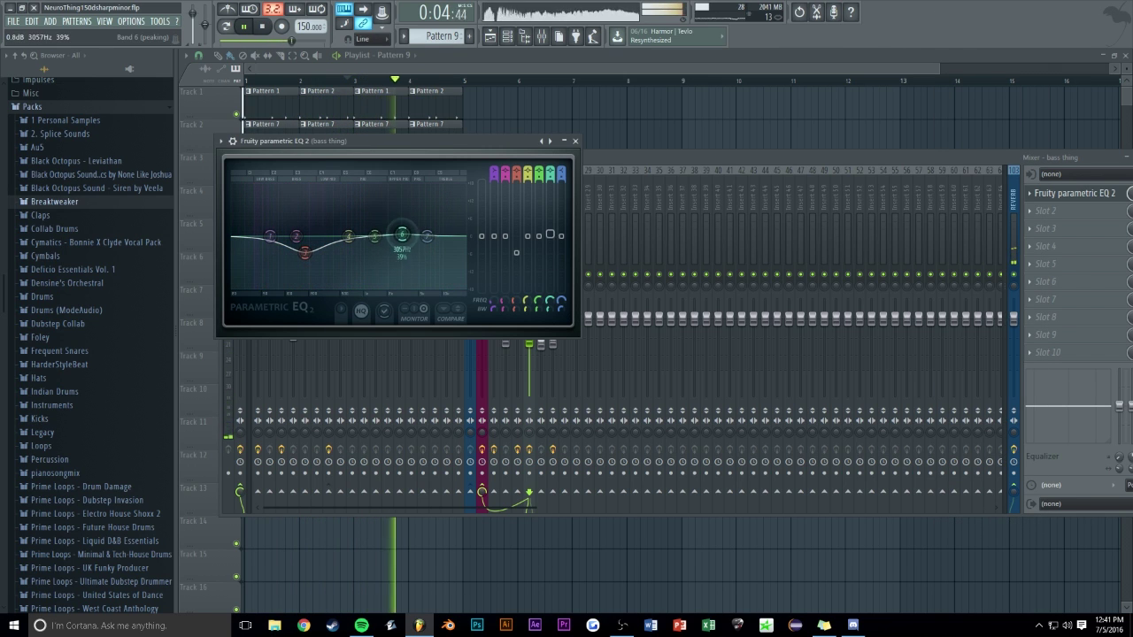
pyautogui.click(575, 141)
pyautogui.click(541, 36)
# Listen through the looping four-bar arrangement to review the mix
pyautogui.scroll(1, 539, 70)
pyautogui.moveTo(540, 70); pyautogui.dragTo(428, 60)
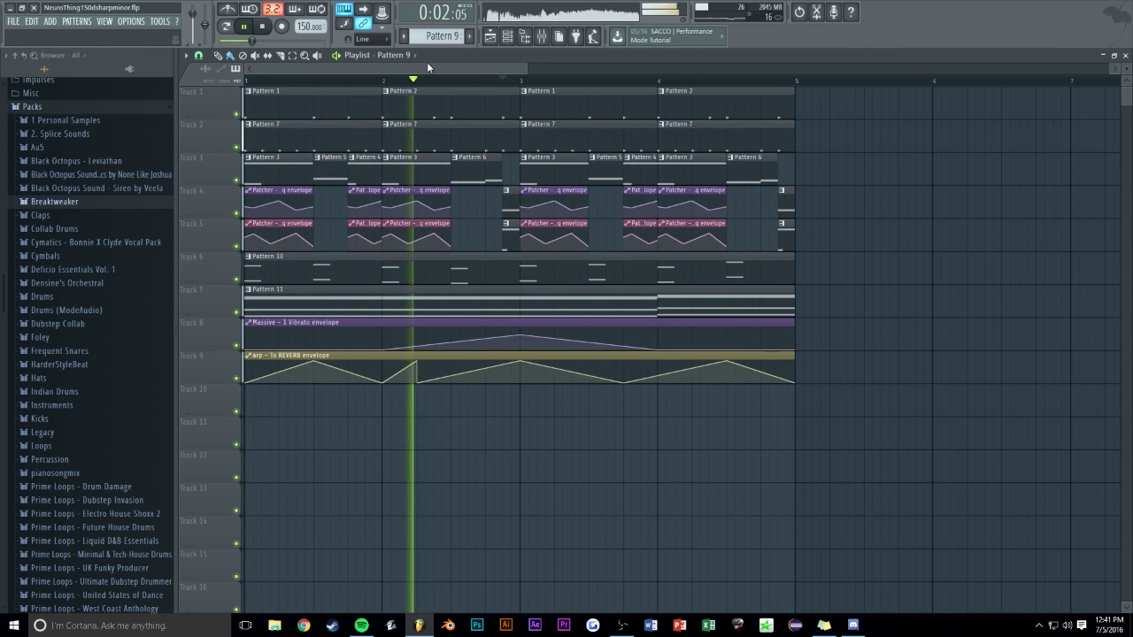
pyautogui.scroll(1, 428, 66)
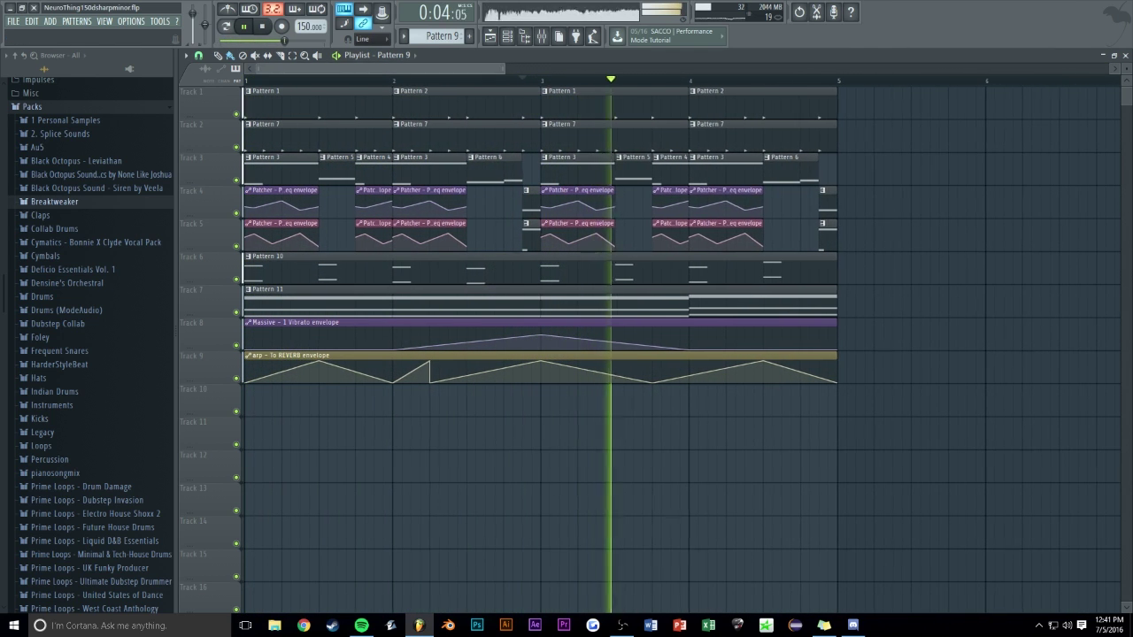
pyautogui.scroll(-1, 460, 64)
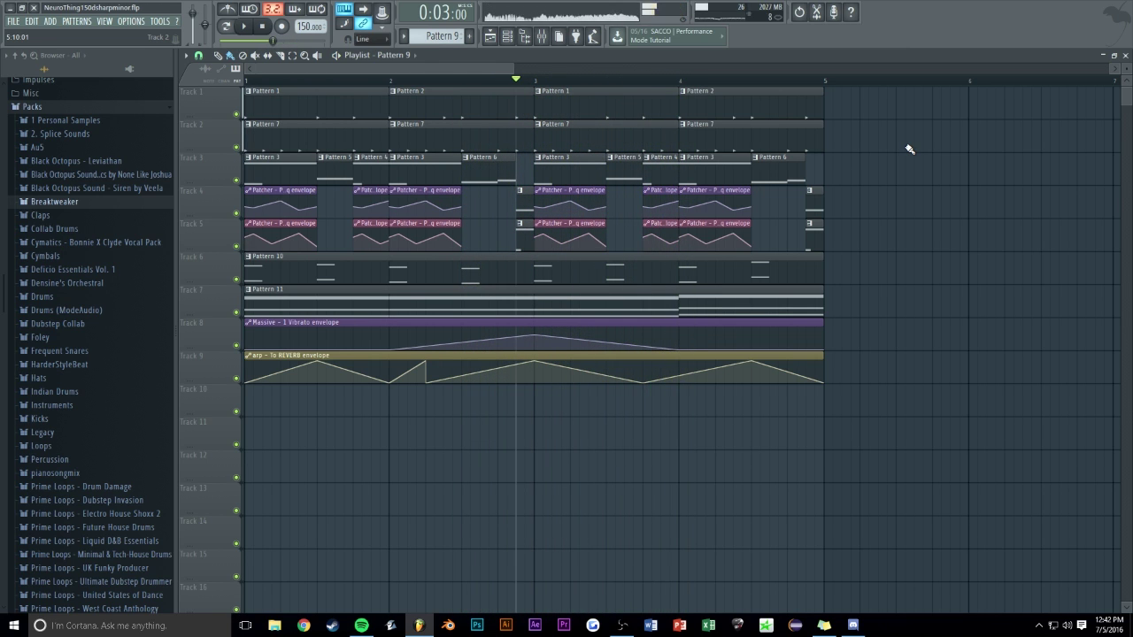
pyautogui.hotkey('alt', 'Tab')
pyautogui.hotkey('alt', 'Tab')
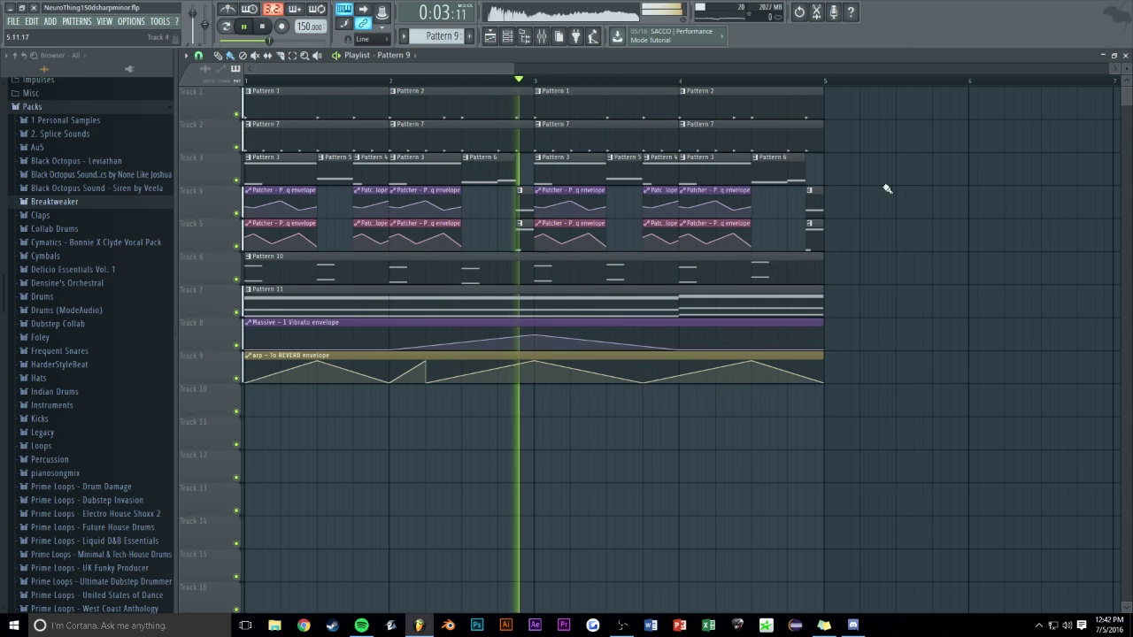
pyautogui.scroll(-1, 329, 83)
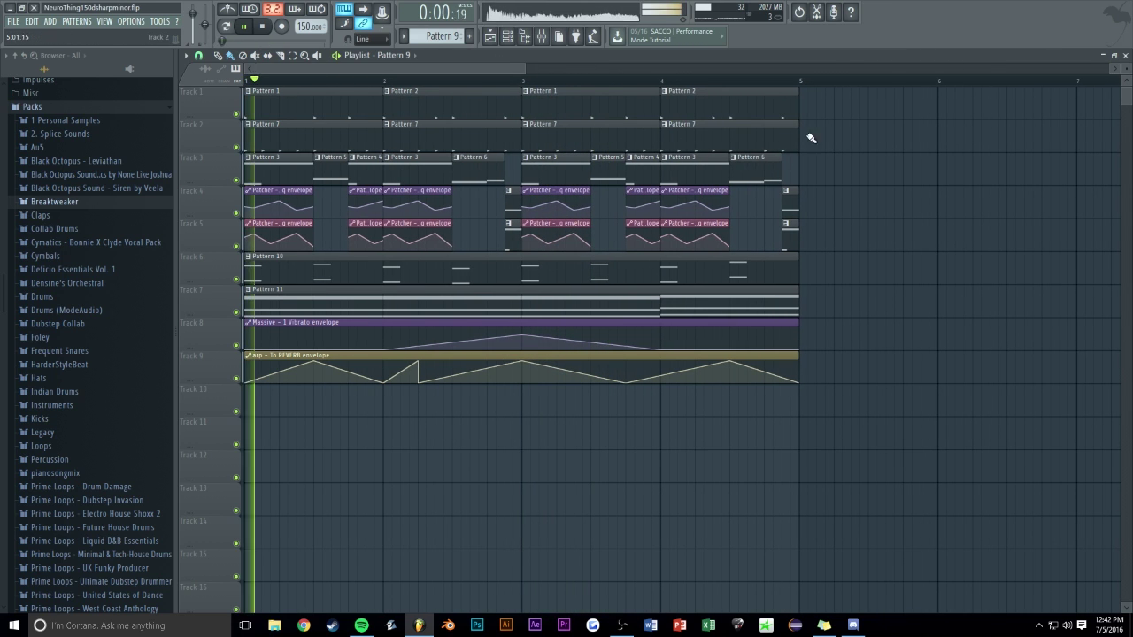
pyautogui.scroll(-3, 523, 78)
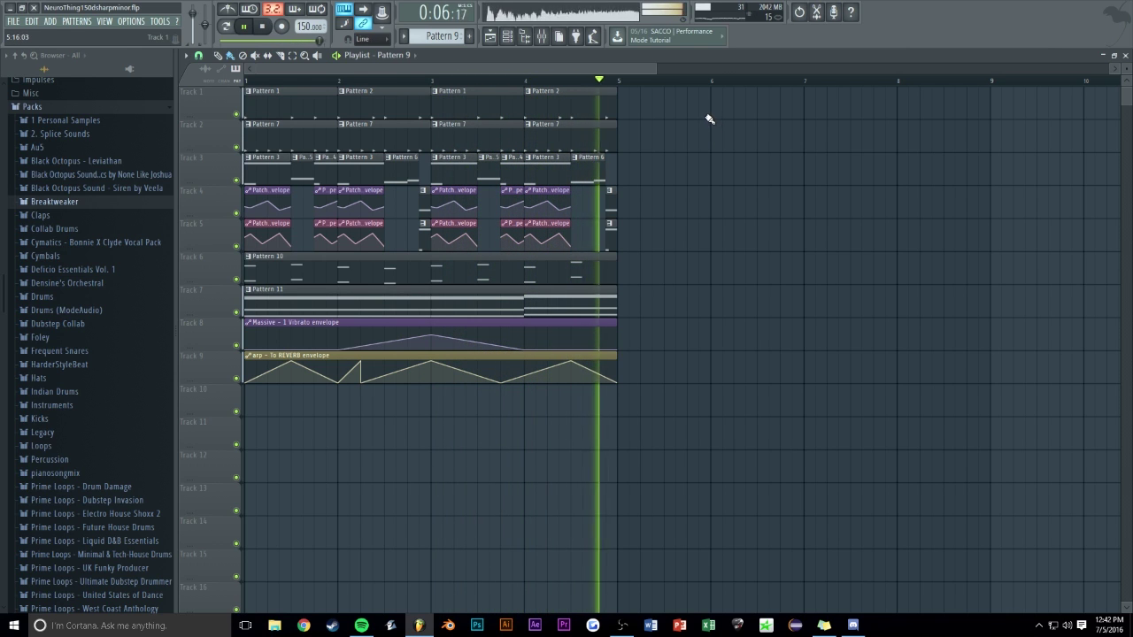
# Make the last Pattern 6 clip unique, raise its second Serum note to F4, and raise the matching Sub note
pyautogui.press('space')
pyautogui.rightClick(575, 158)
pyautogui.click(602, 225)
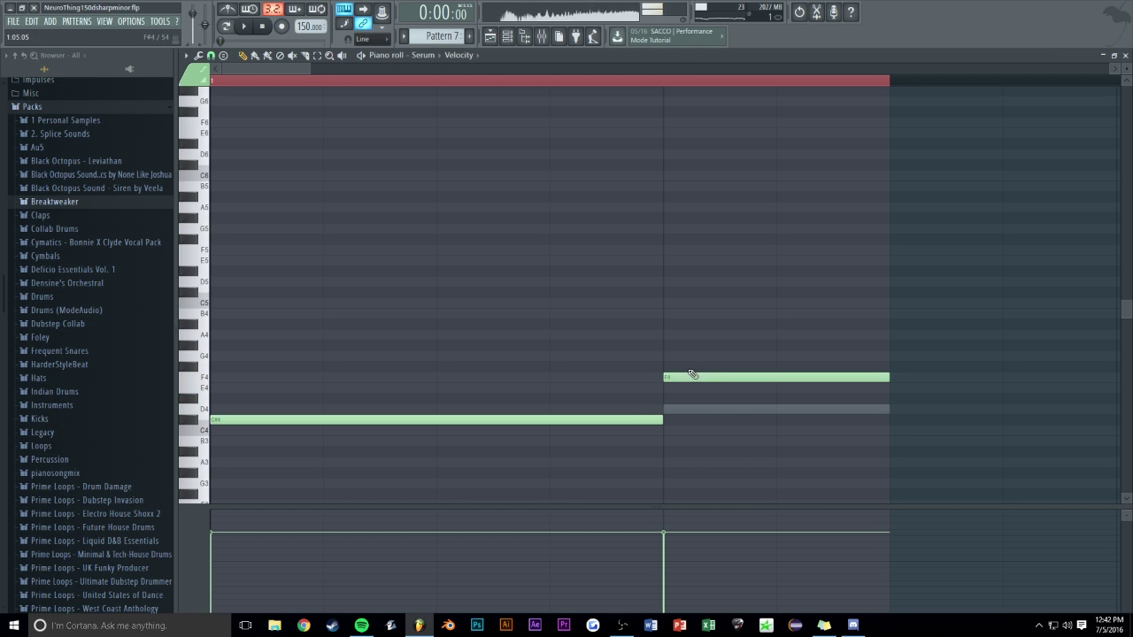
pyautogui.press('space')
pyautogui.press('F7')
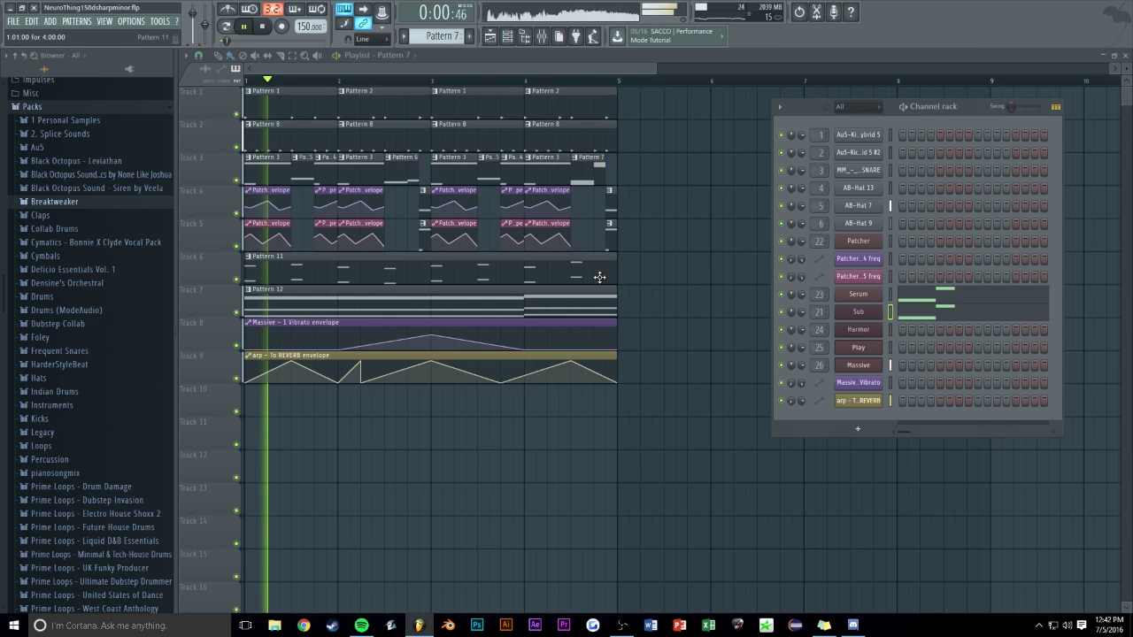
pyautogui.press('F6')
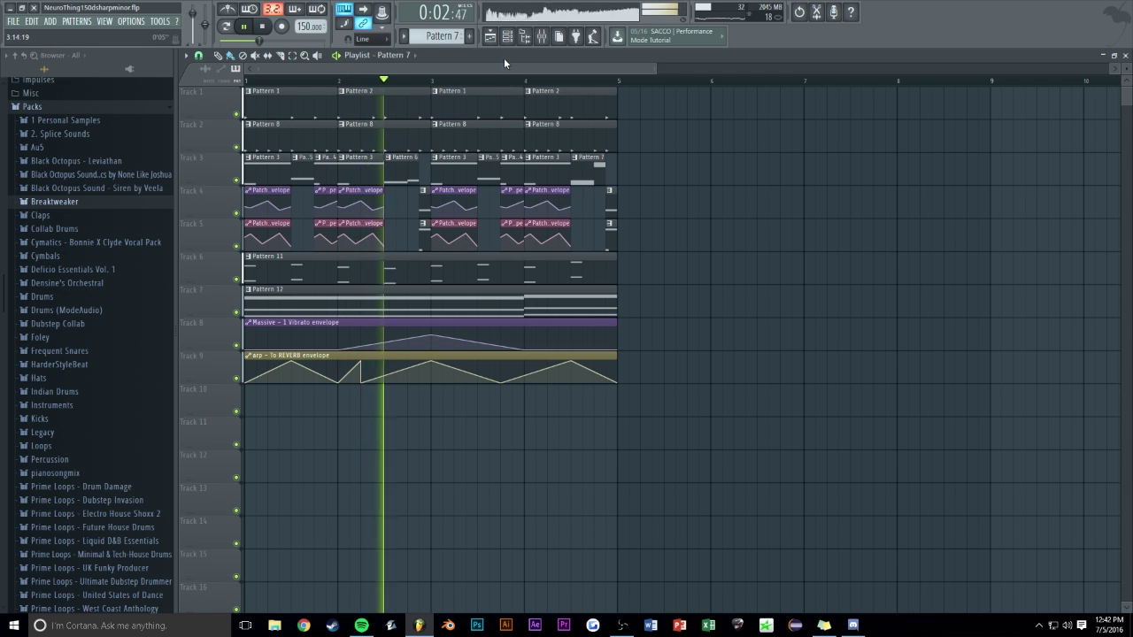
# Listen to the arrangement with the varied bass ending, and stop playback
pyautogui.scroll(1, 503, 68)
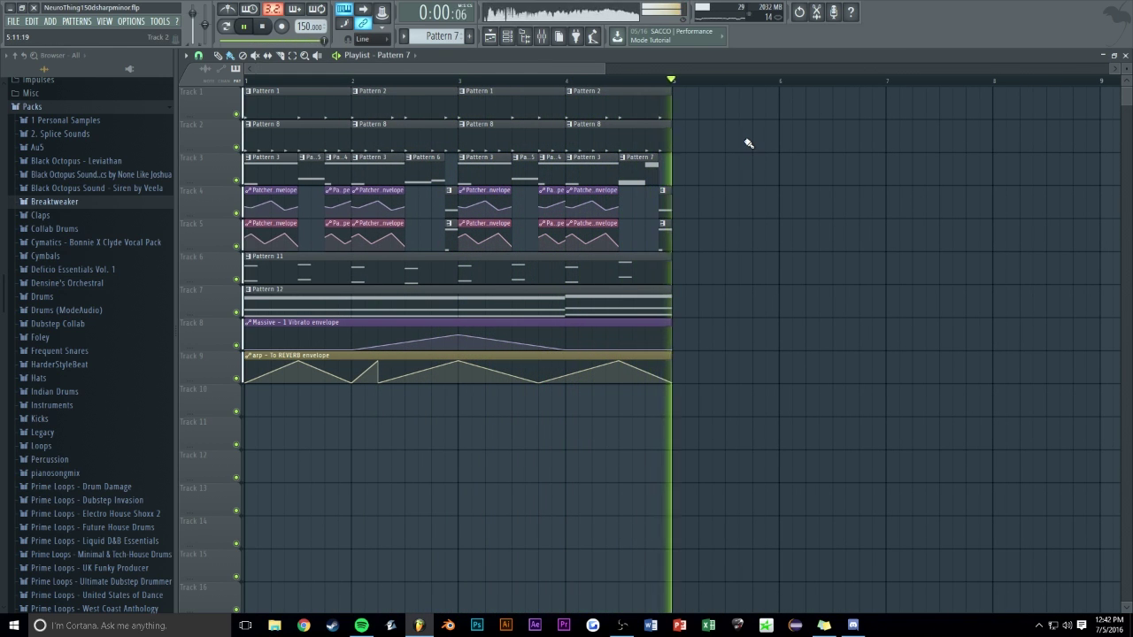
pyautogui.scroll(-1, 504, 85)
pyautogui.scroll(-1, 504, 85)
pyautogui.press('space')
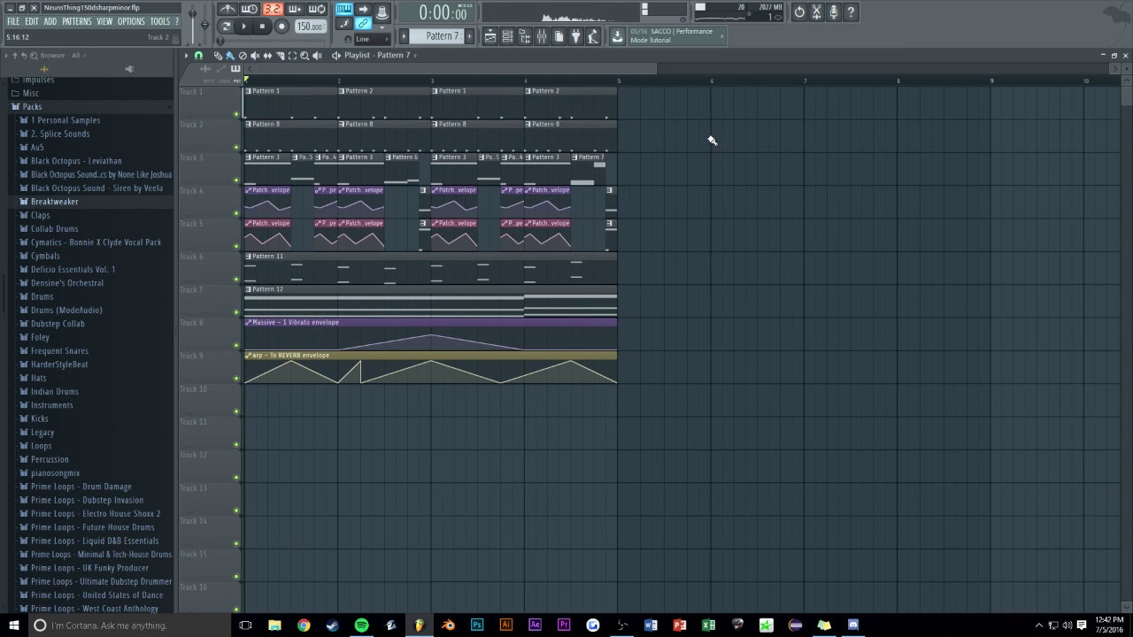